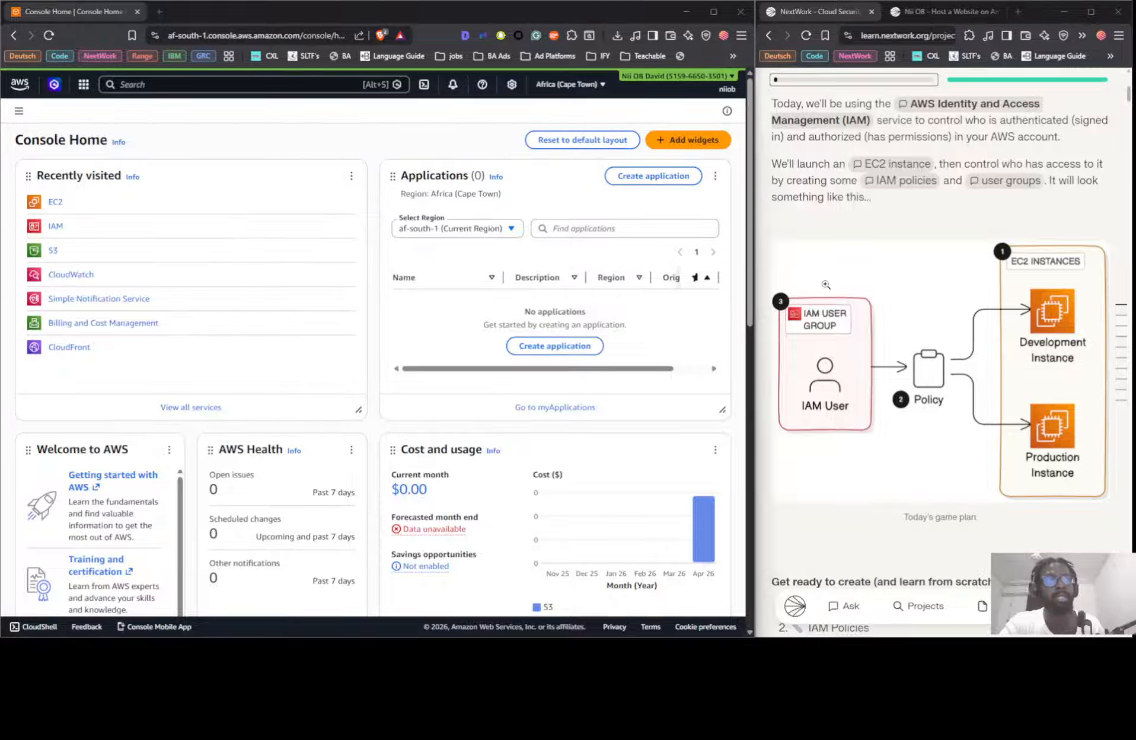
Read the project page from the game plan through the mode choices to the first task, launching EC2 instances
scroll(856, 396, down, 5)
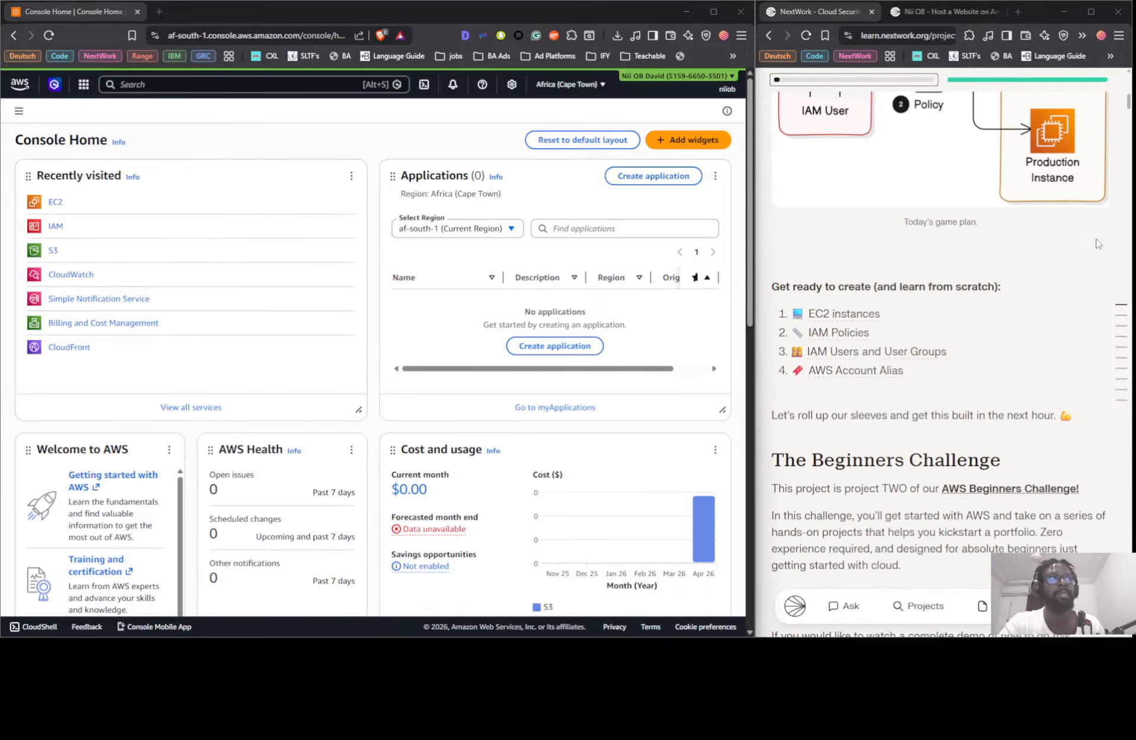
scroll(1098, 244, up, 3)
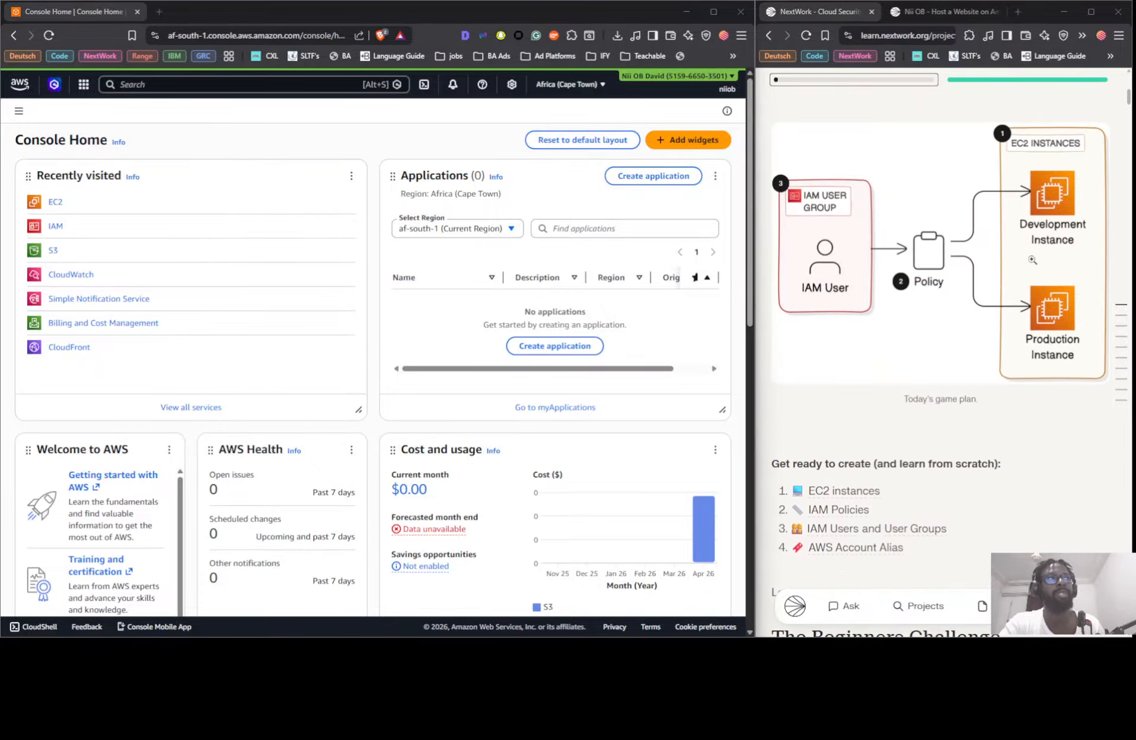
scroll(1072, 285, down, 3)
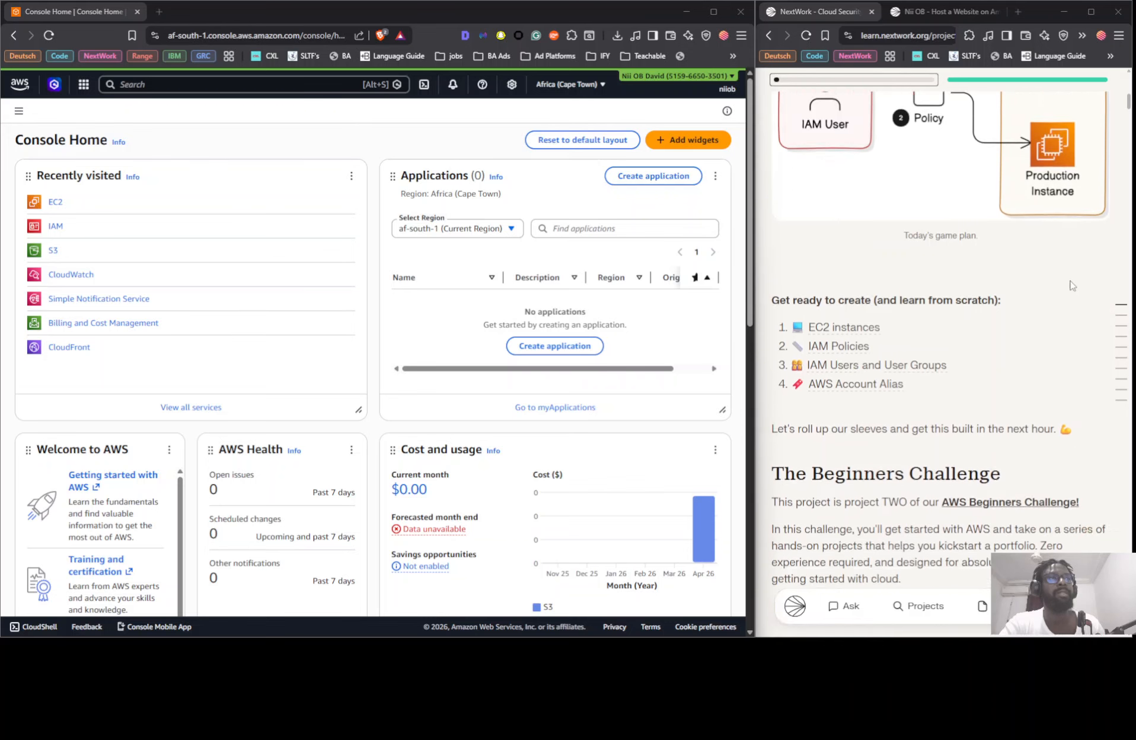
scroll(1072, 285, down, 1)
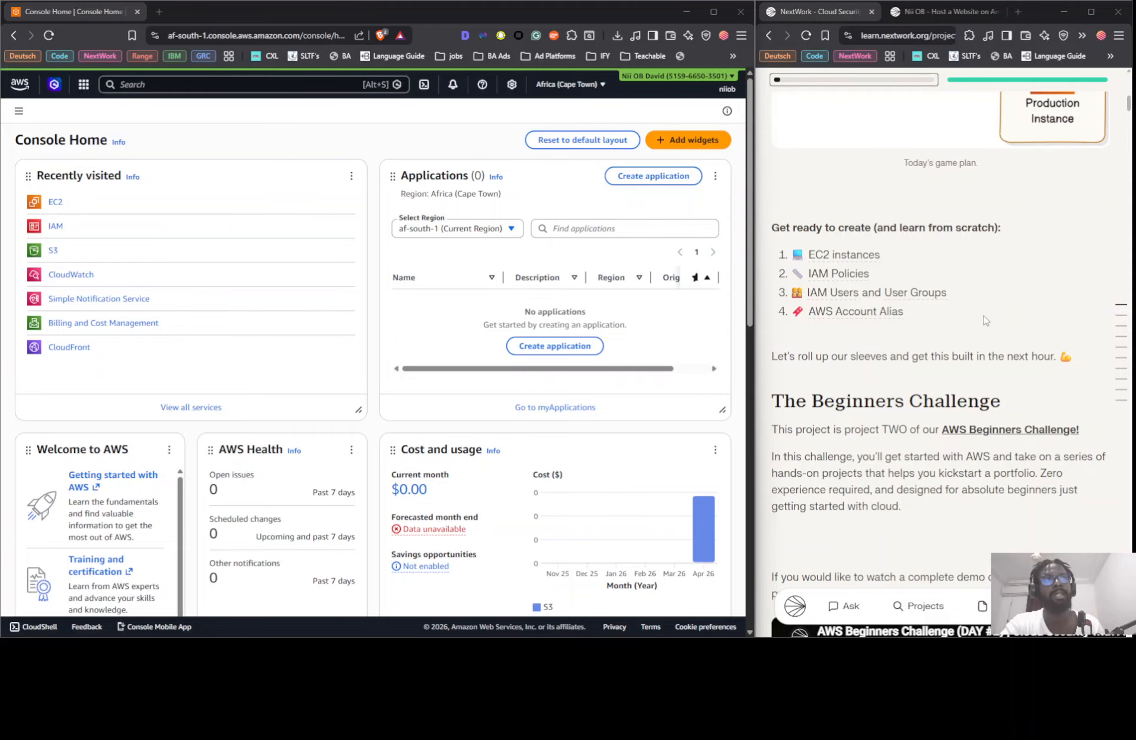
scroll(957, 327, down, 5)
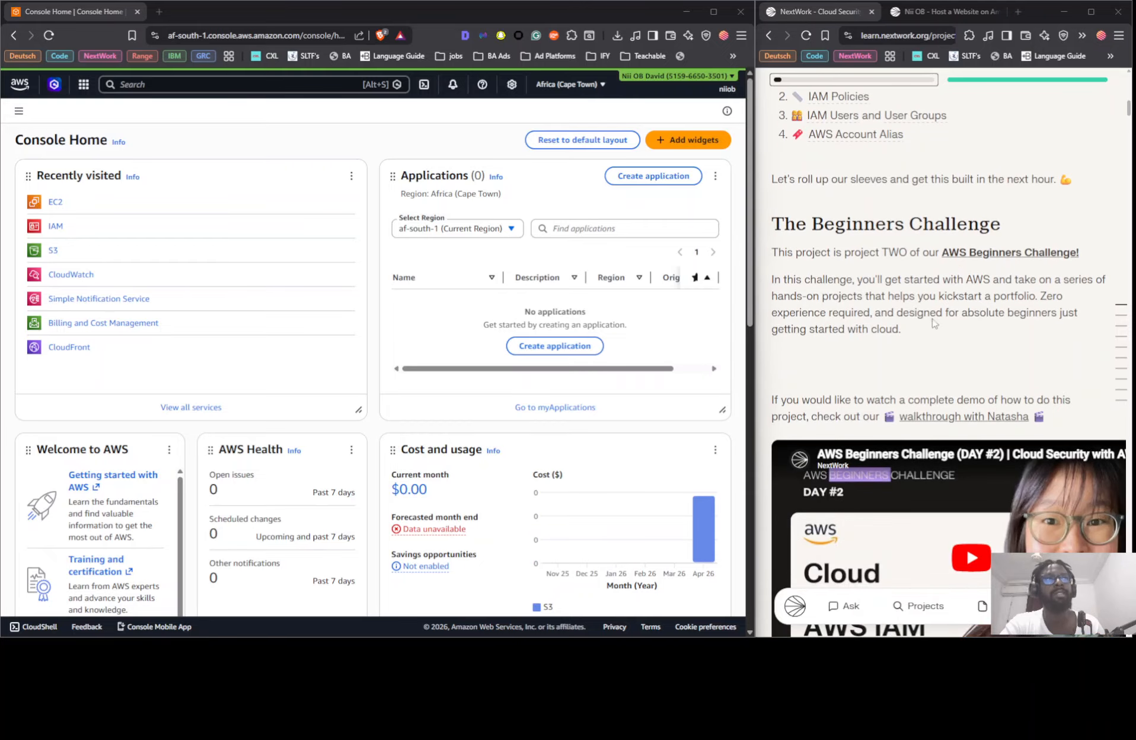
scroll(892, 294, down, 4)
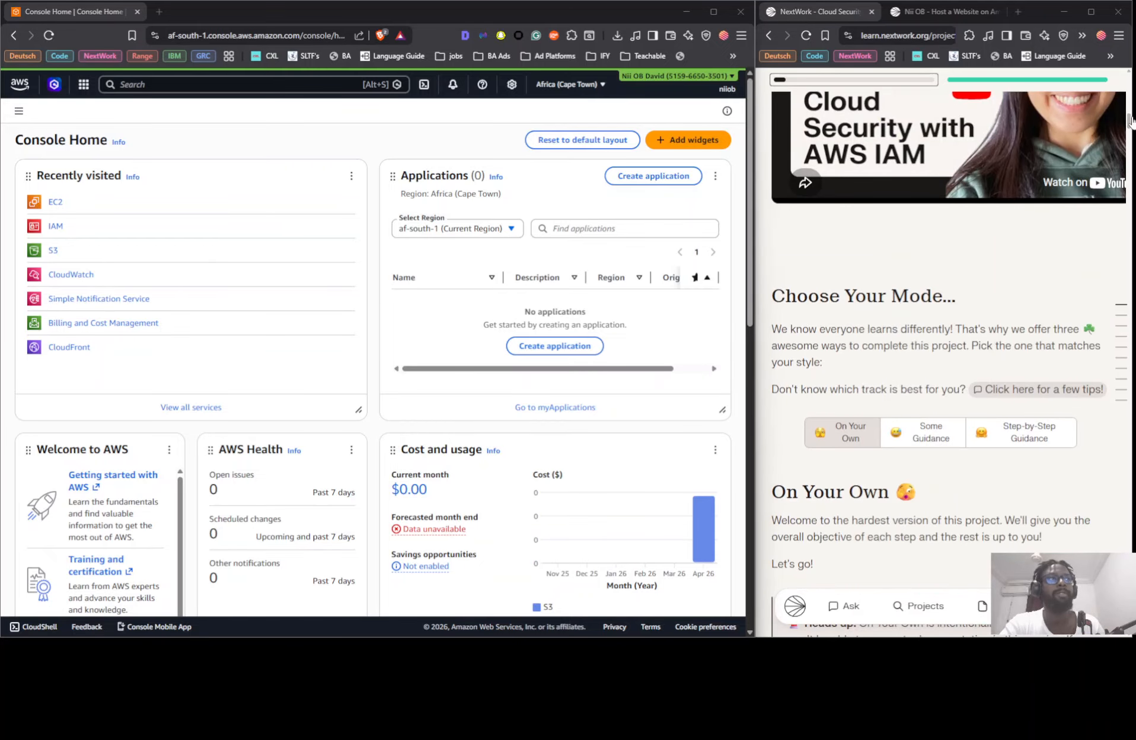
scroll(988, 241, down, 3)
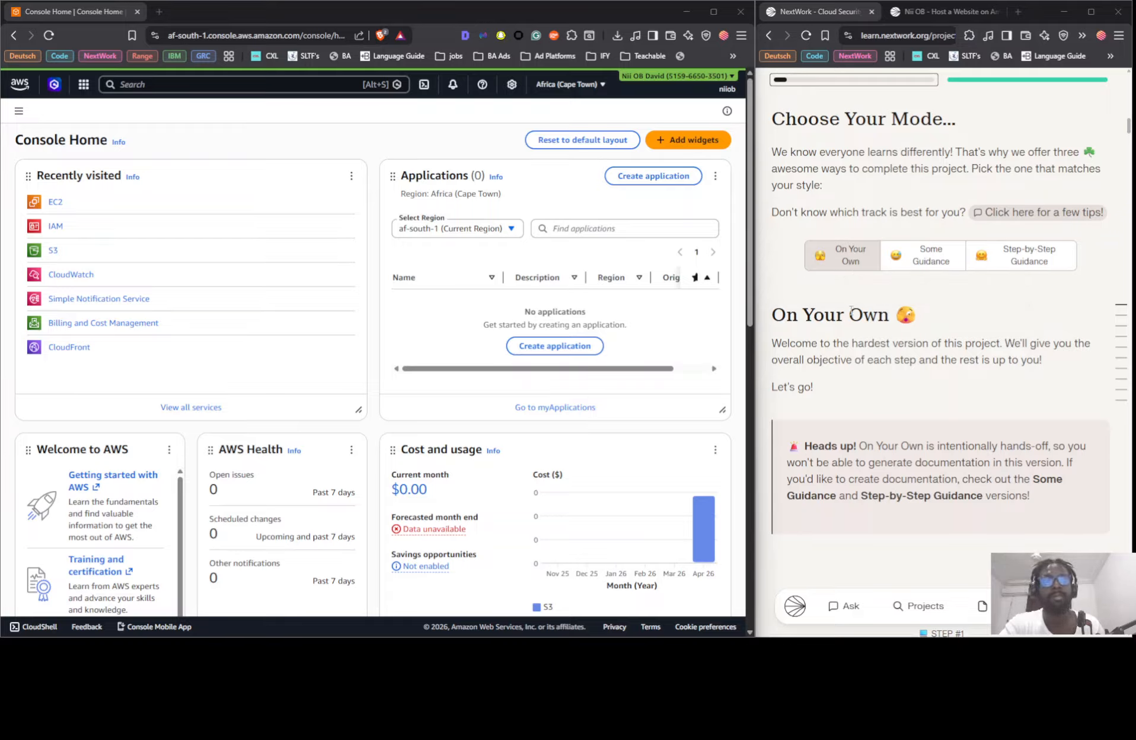
scroll(831, 249, down, 2)
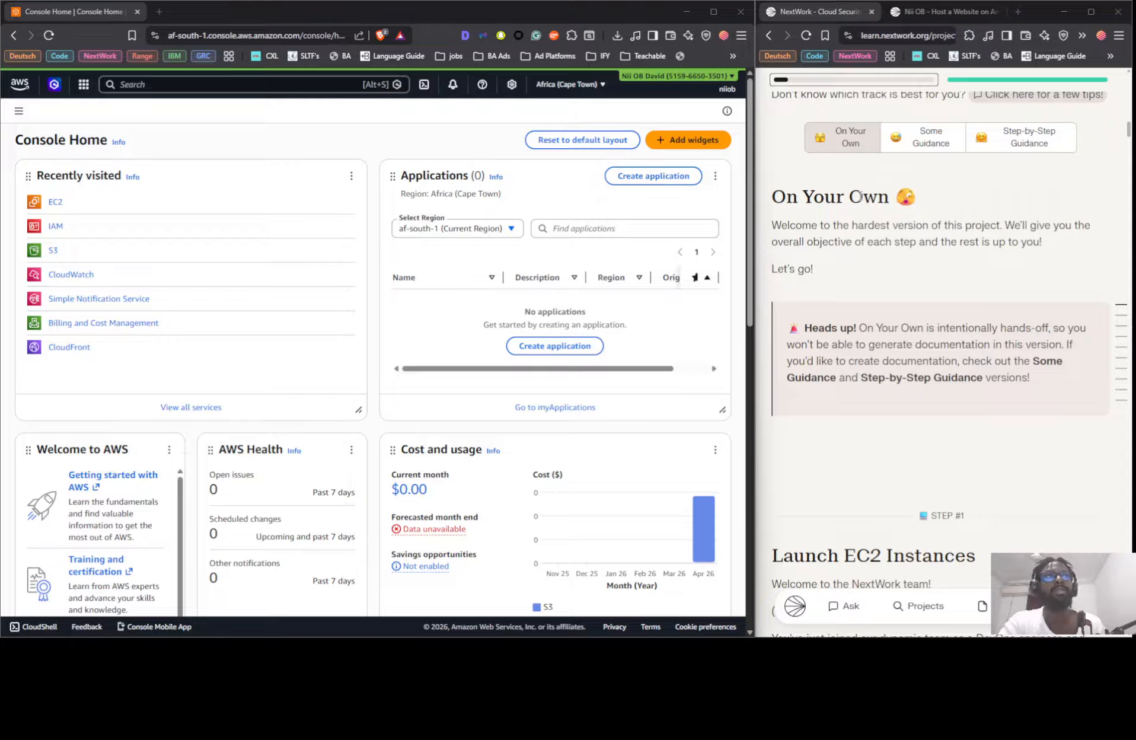
scroll(860, 197, down, 6)
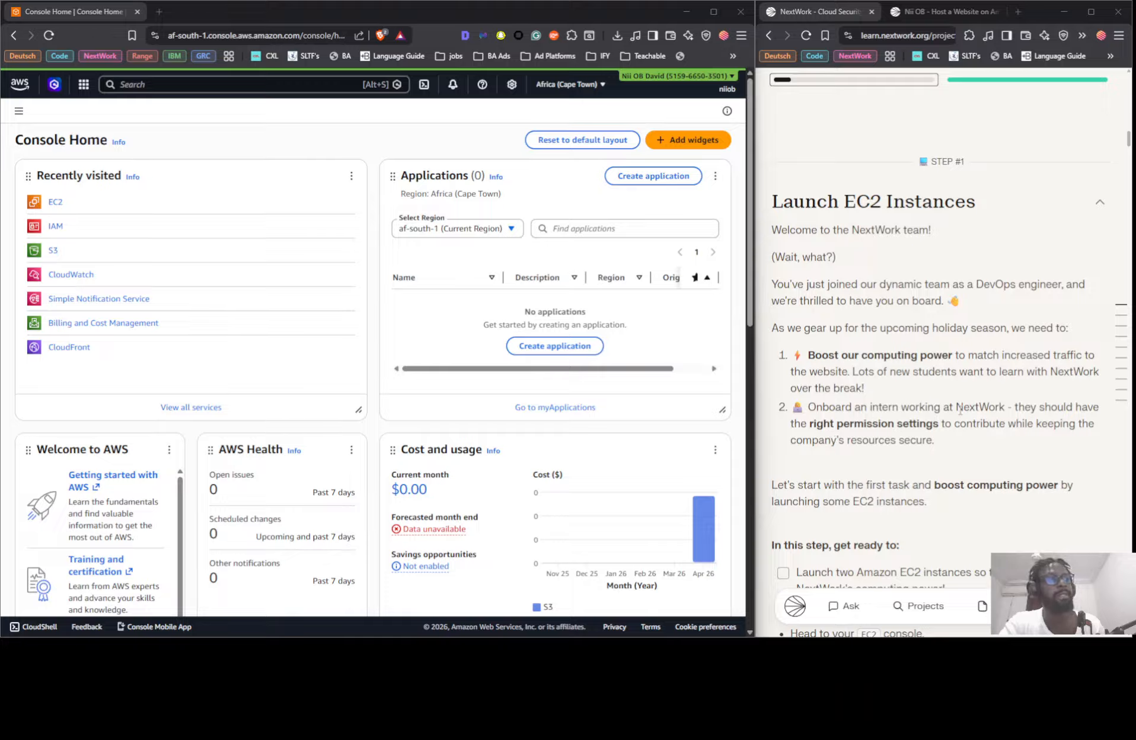
scroll(866, 413, down, 3)
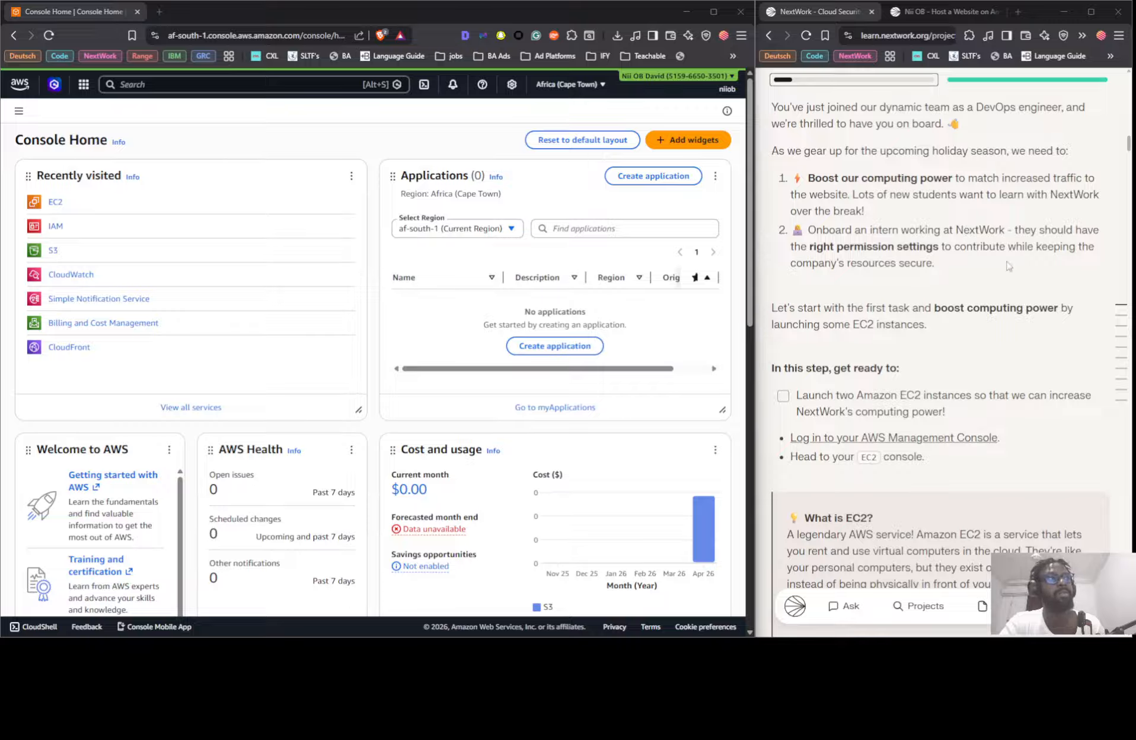
scroll(916, 280, down, 1)
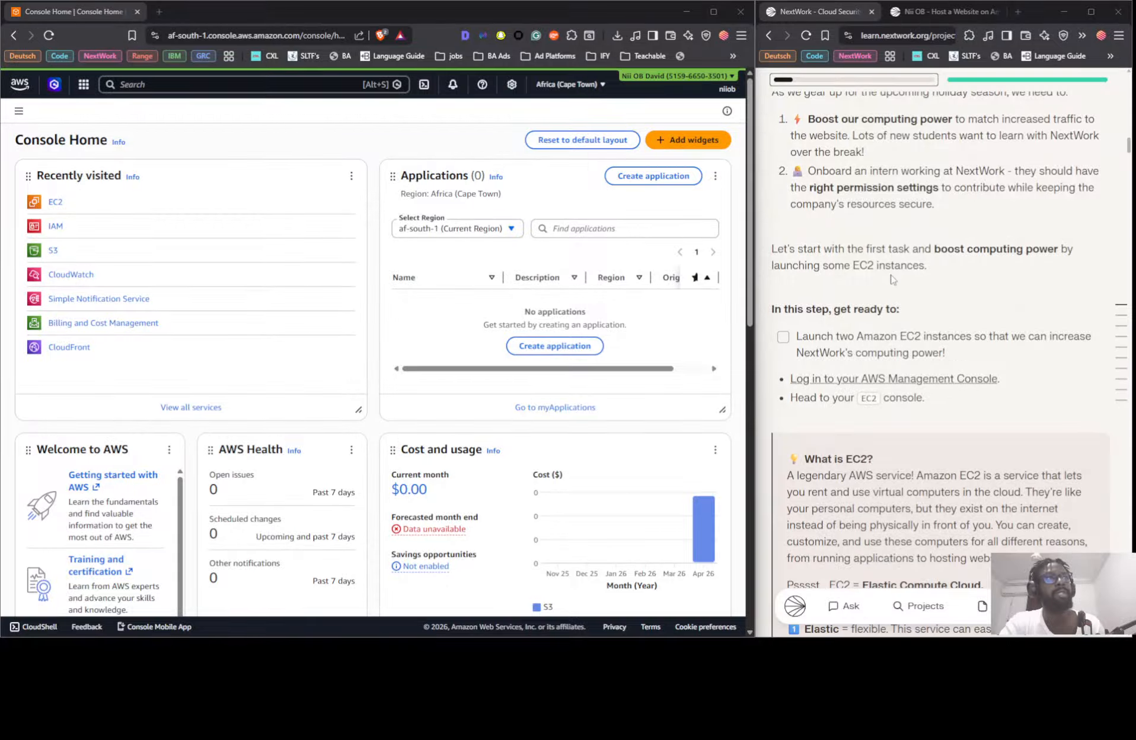
scroll(888, 264, down, 2)
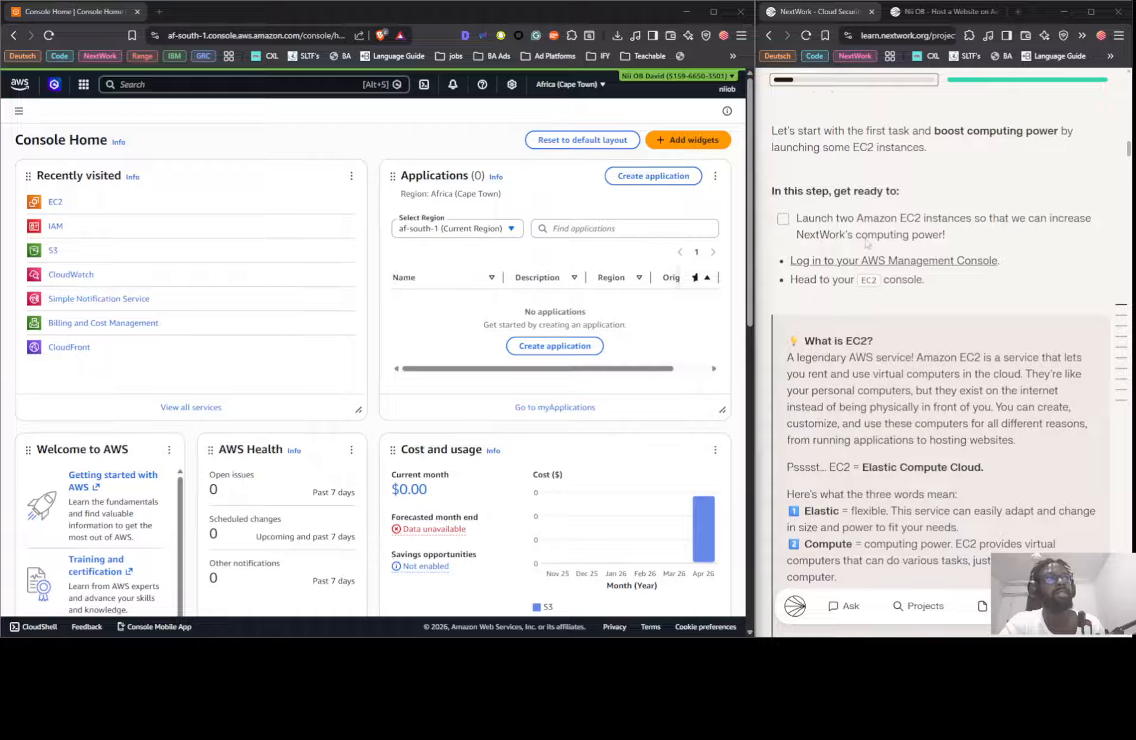
Mark the checklist task about launching two Amazon EC2 instances as done and open the EC2 console
click(783, 218)
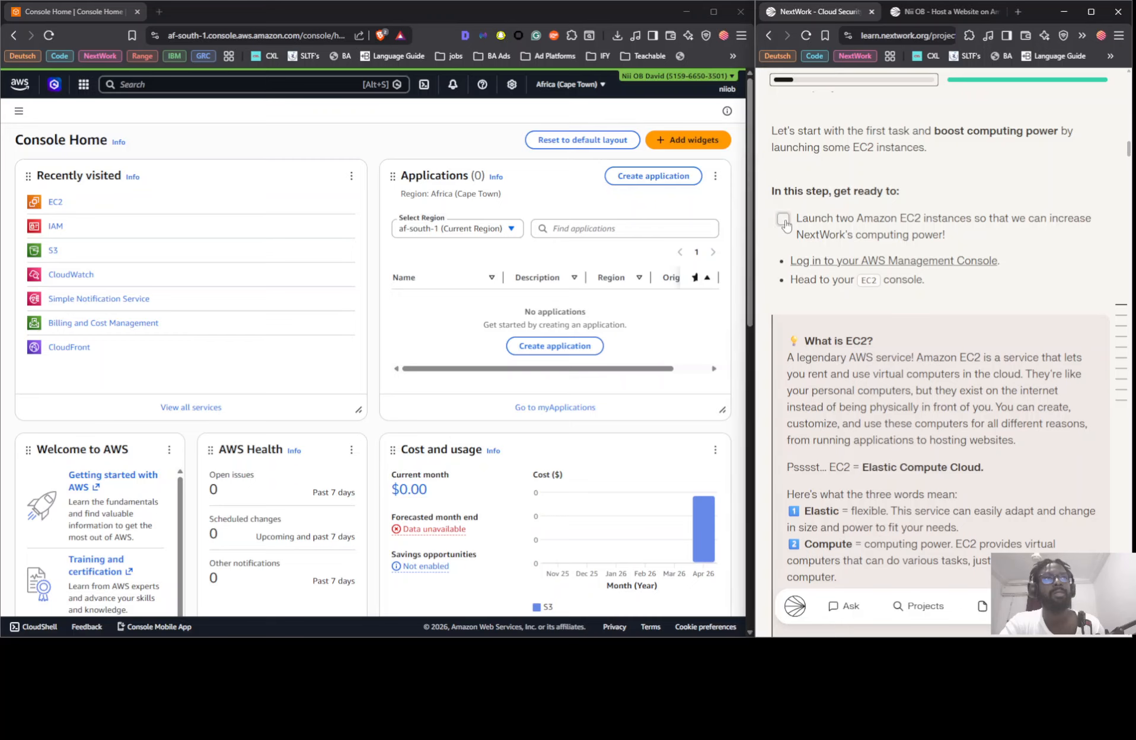
click(55, 203)
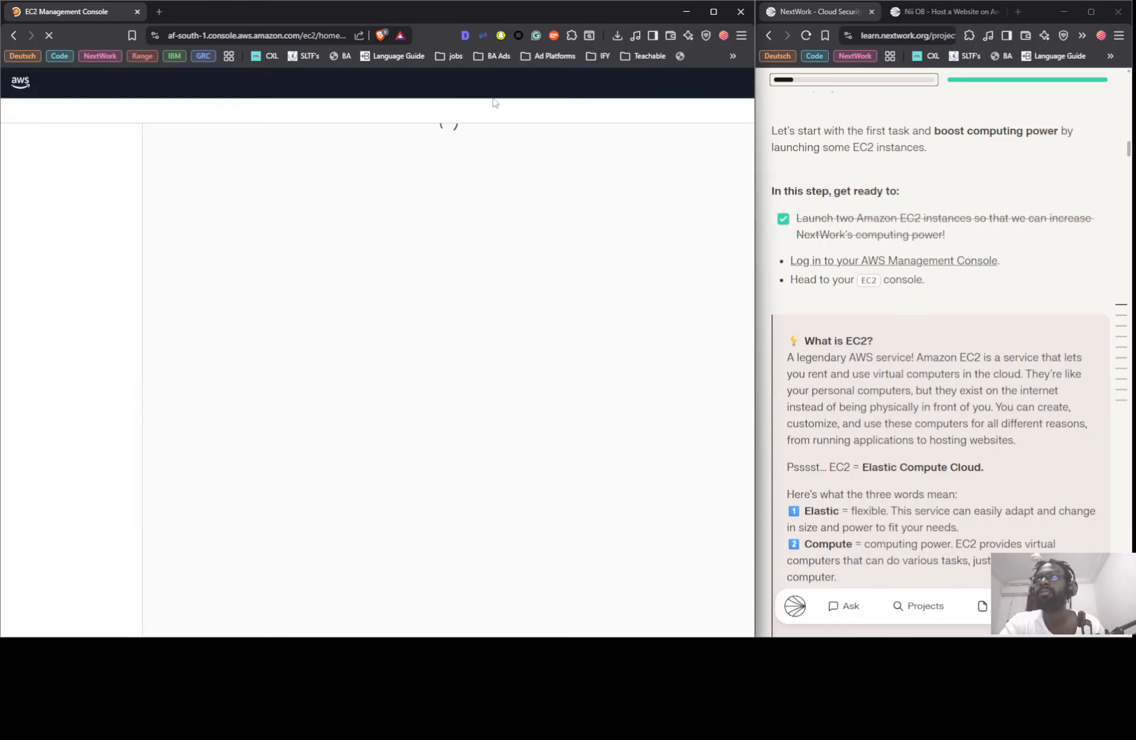
Find the new instance's properties in the project instructions and copy the nextwork-prod name value
scroll(947, 339, down, 4)
scroll(947, 339, down, 15)
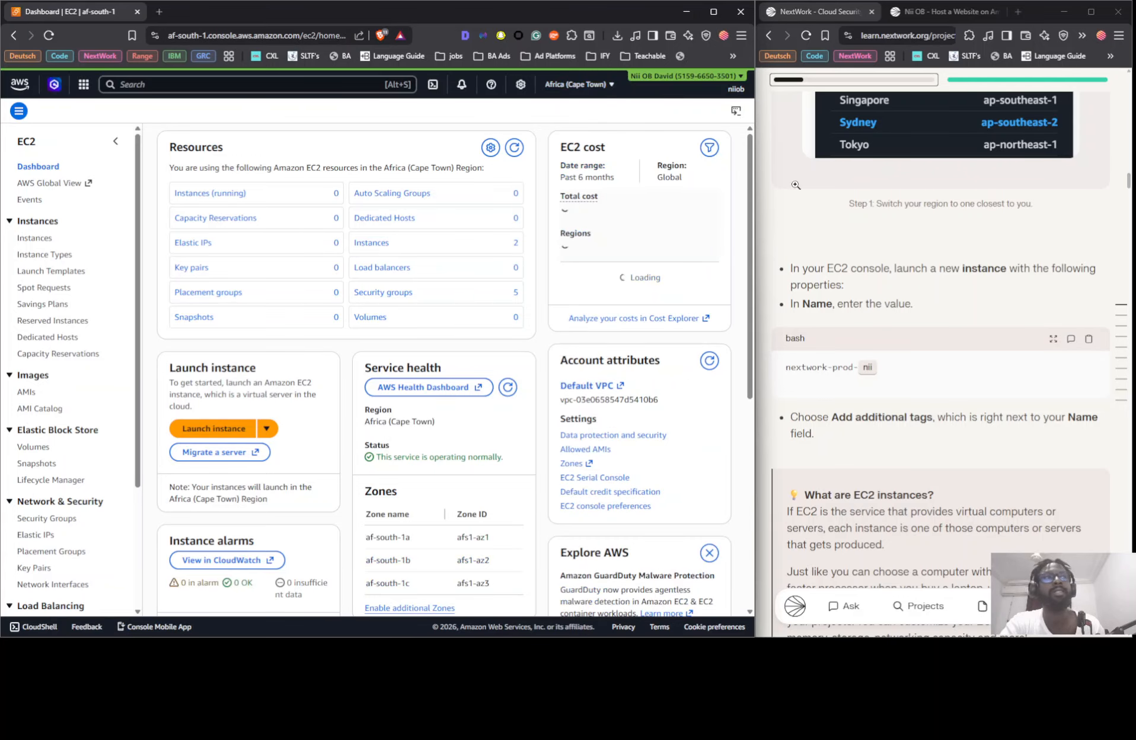
scroll(926, 285, down, 2)
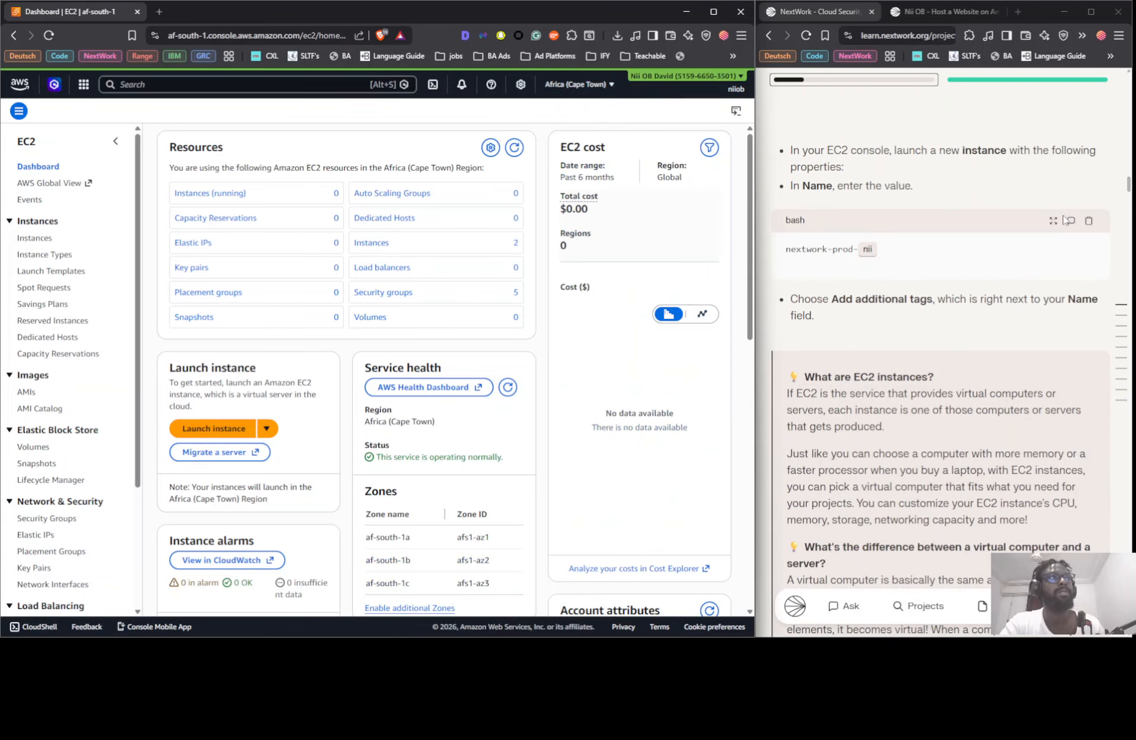
click(1089, 220)
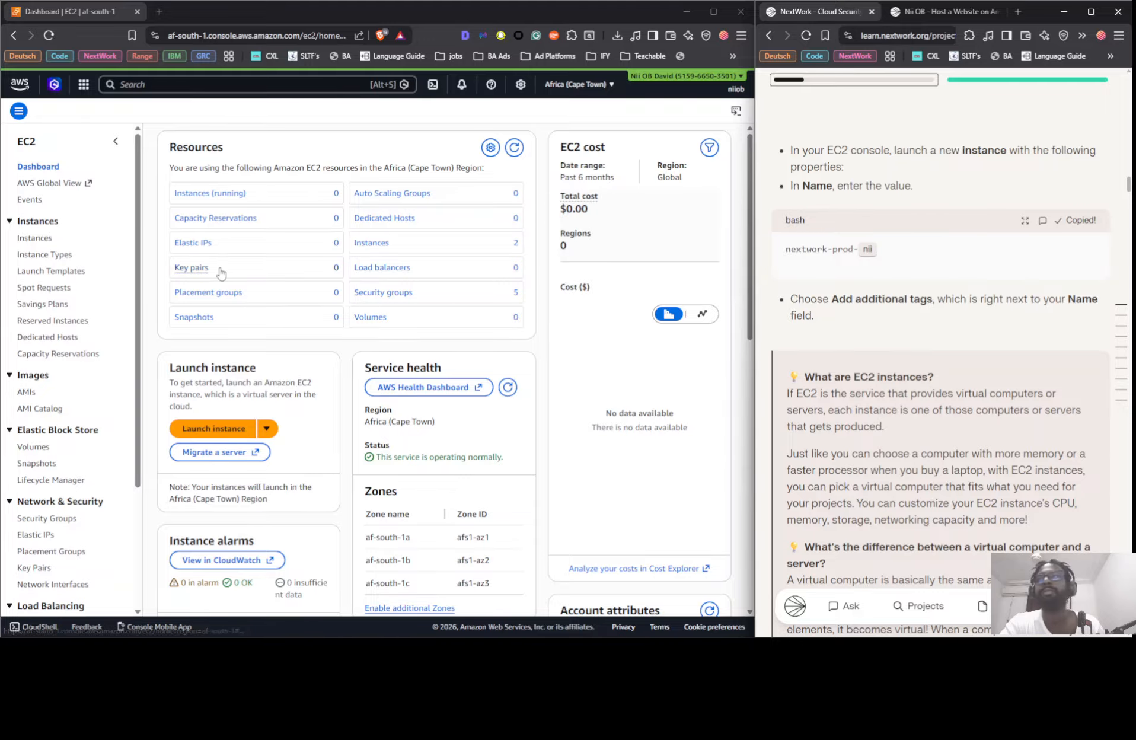
Open the list of EC2 instances, refresh it and filter it to show only running instances
click(36, 239)
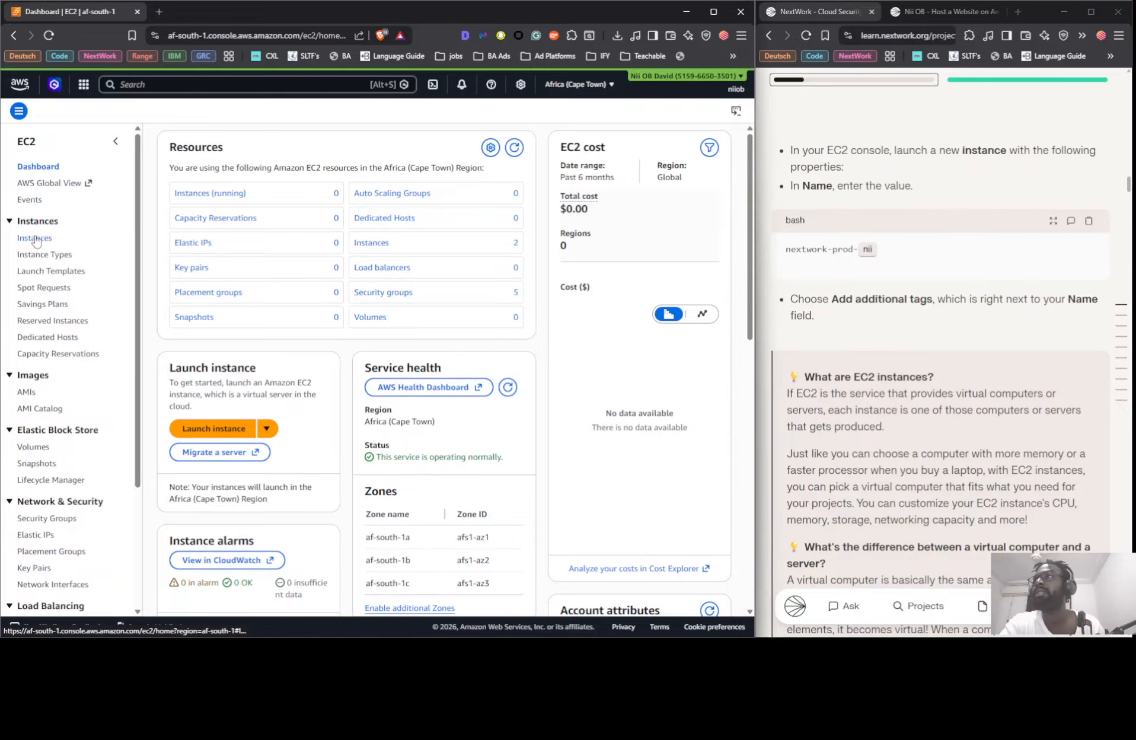
click(36, 239)
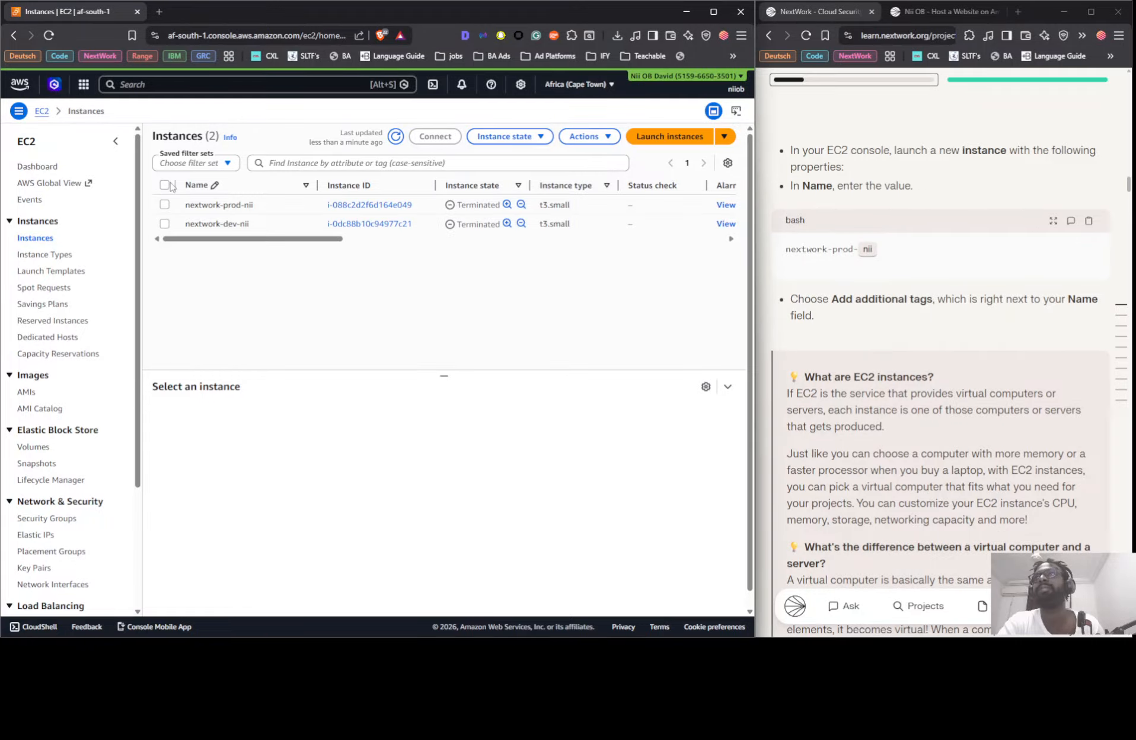
click(396, 137)
click(228, 163)
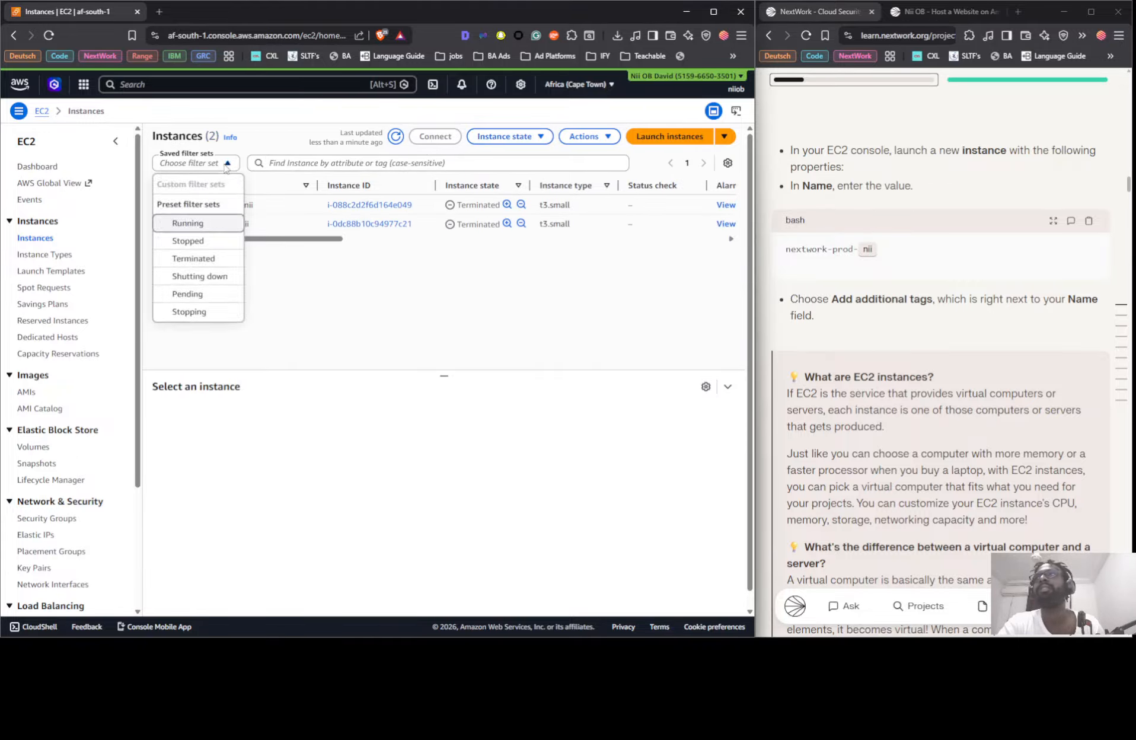
click(201, 224)
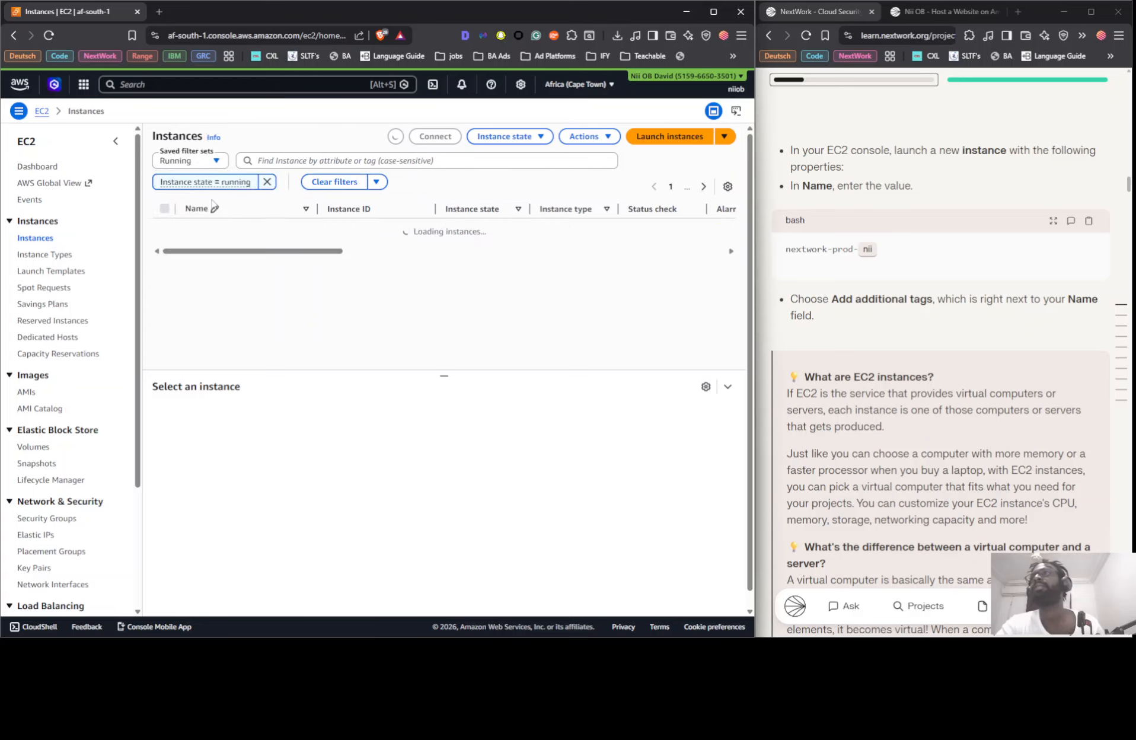
Start launching a new EC2 instance and give it the copied nextwork-prod name
click(647, 141)
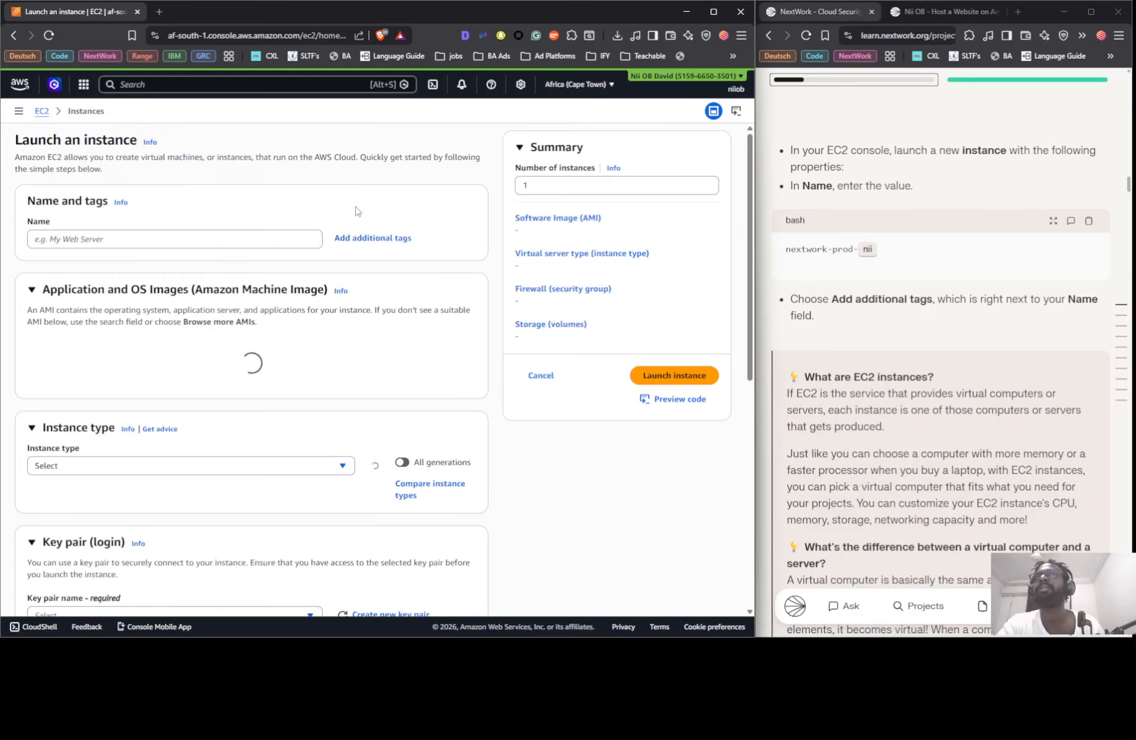
click(109, 238)
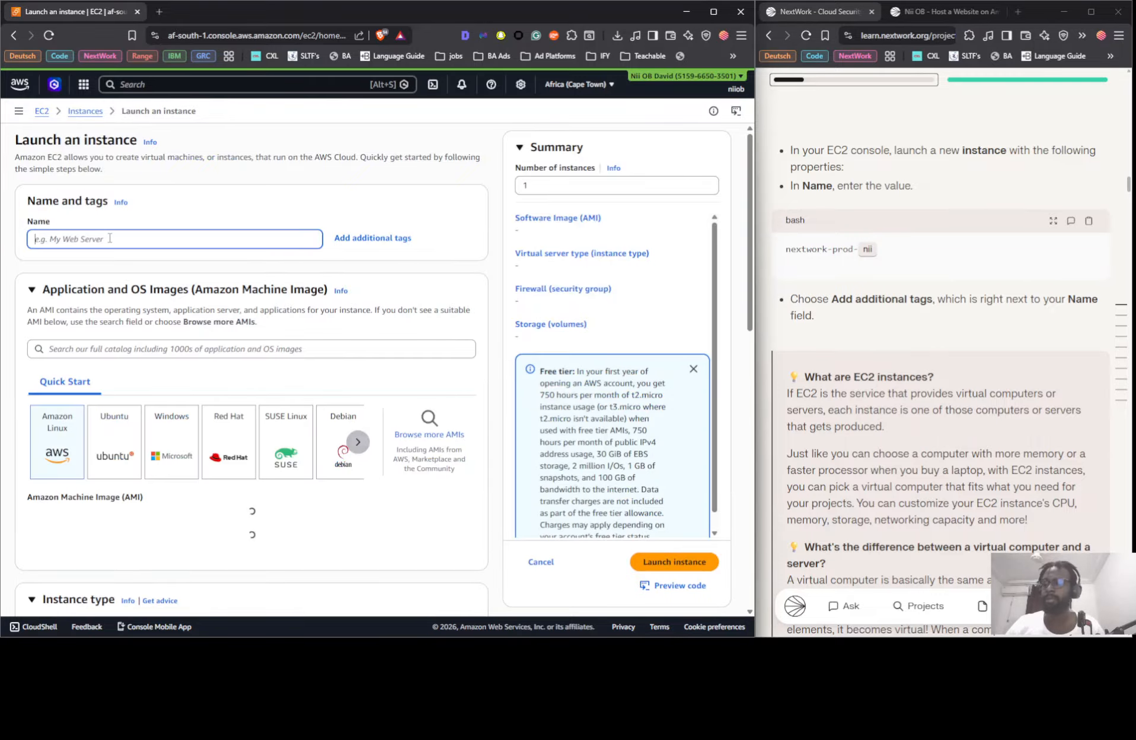
key(ctrl+v)
Add an additional tag to the instance with the key Env, copied from the project instructions
click(391, 238)
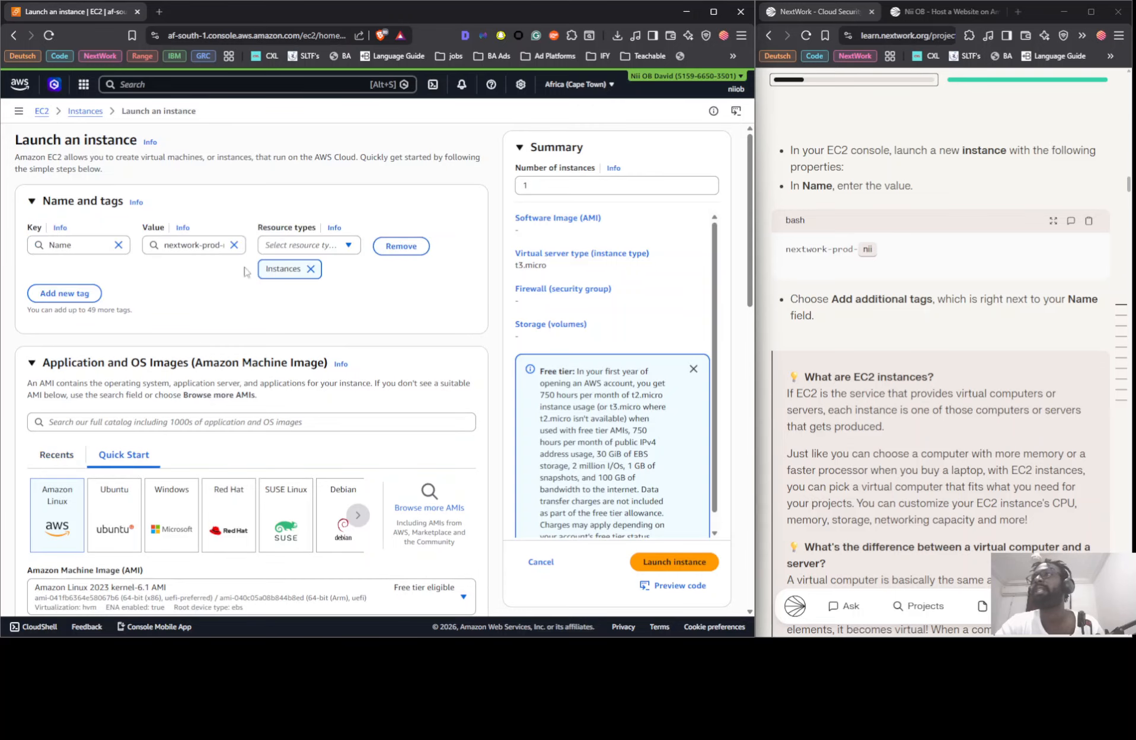
click(65, 294)
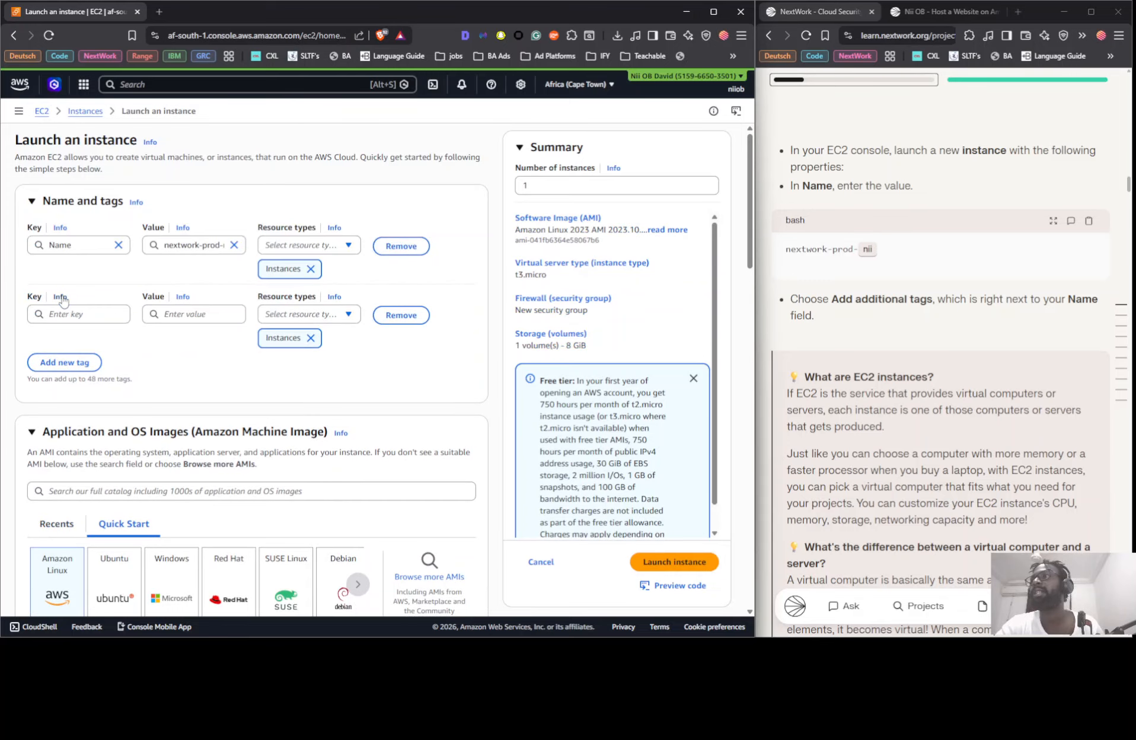
click(63, 314)
scroll(878, 237, down, 6)
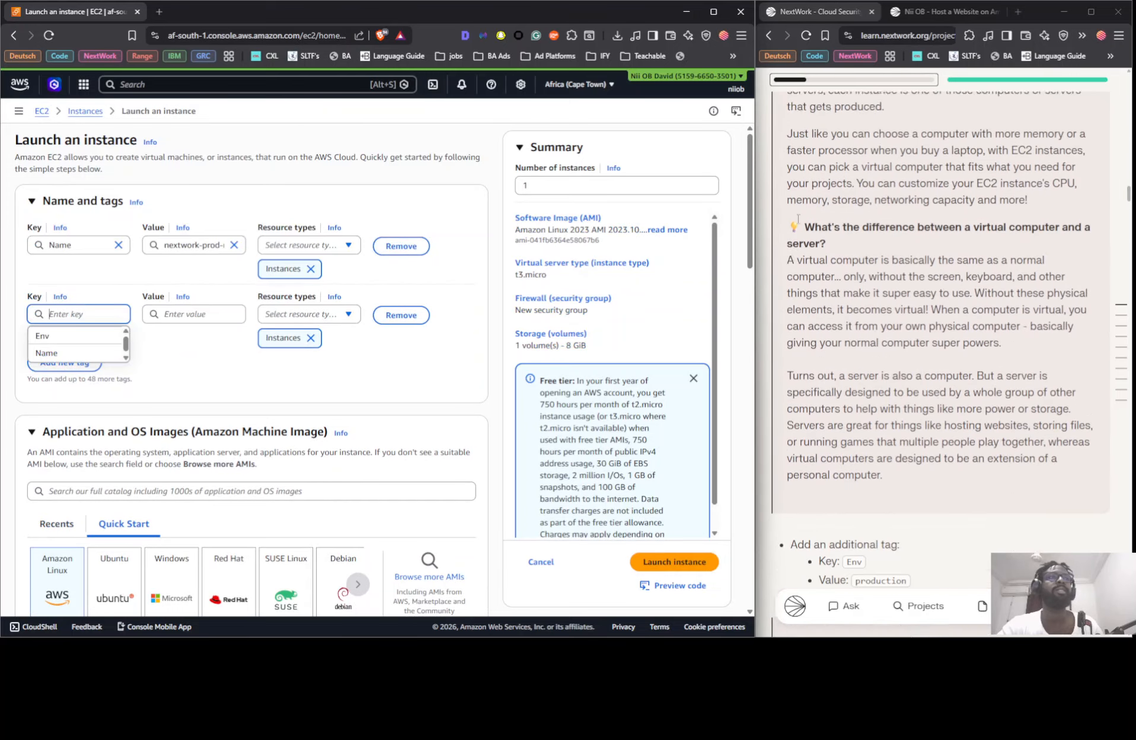
scroll(878, 238, down, 5)
click(851, 233)
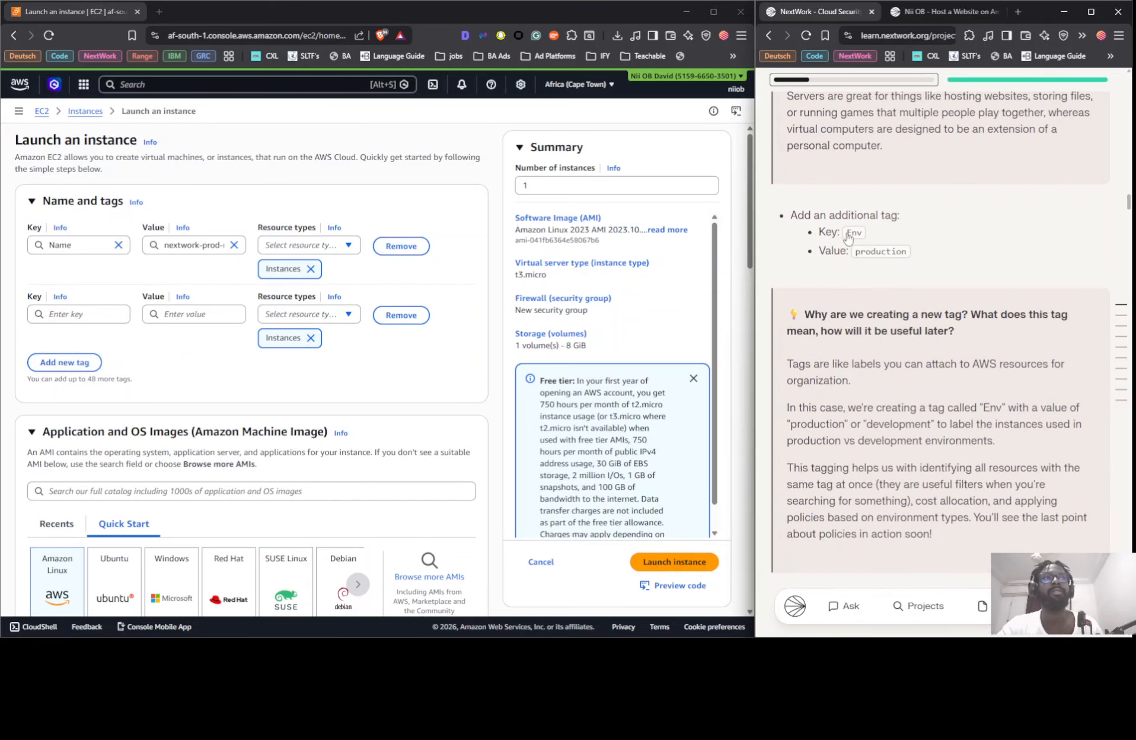
click(85, 314)
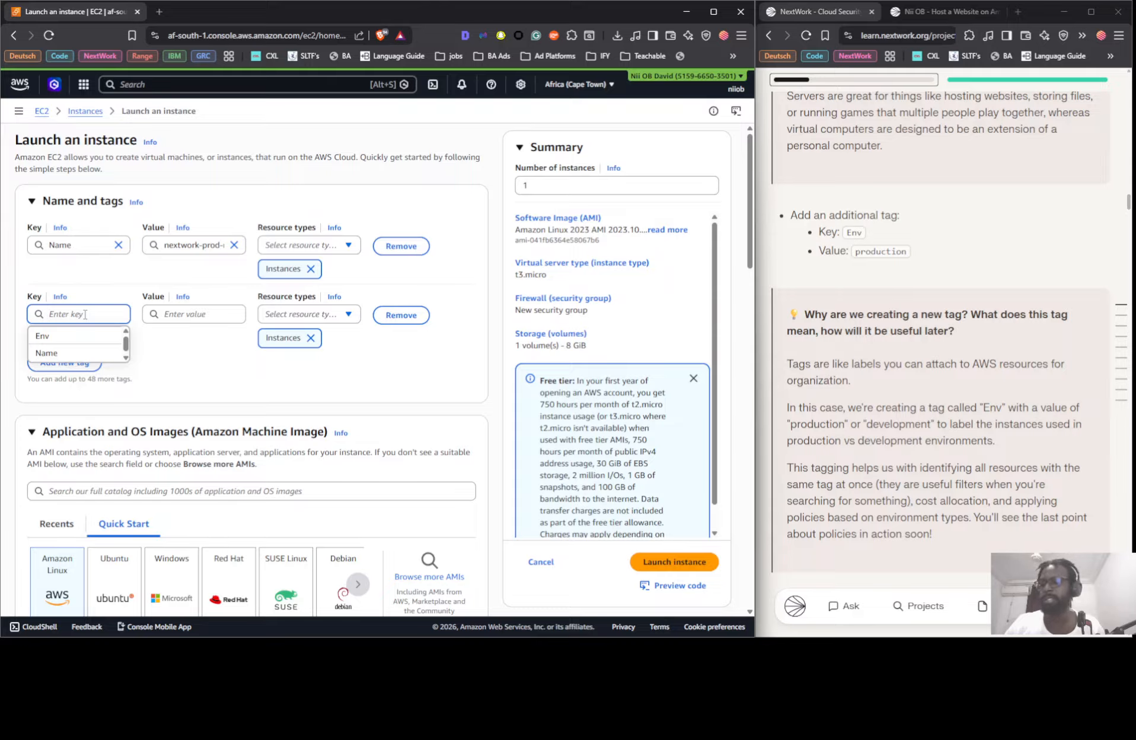
key(ctrl+v)
key(Return)
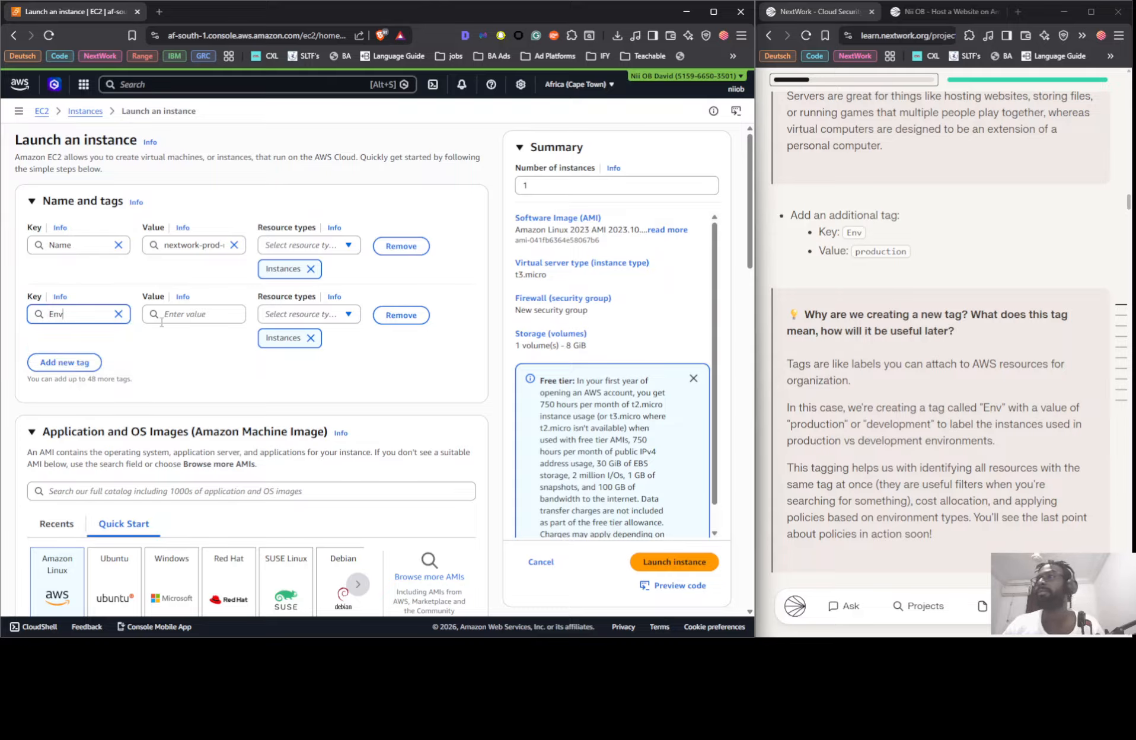
Set the Env tag's value to production, copied from the project instructions
click(161, 319)
click(859, 252)
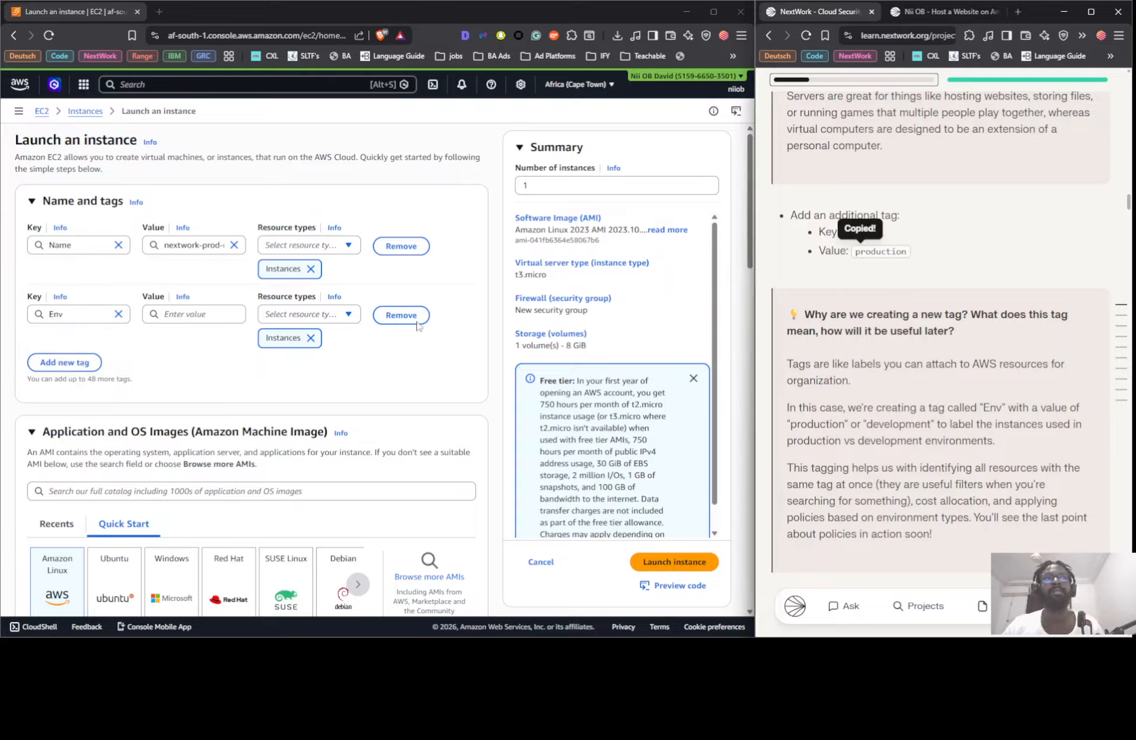
click(220, 315)
key(ctrl+v)
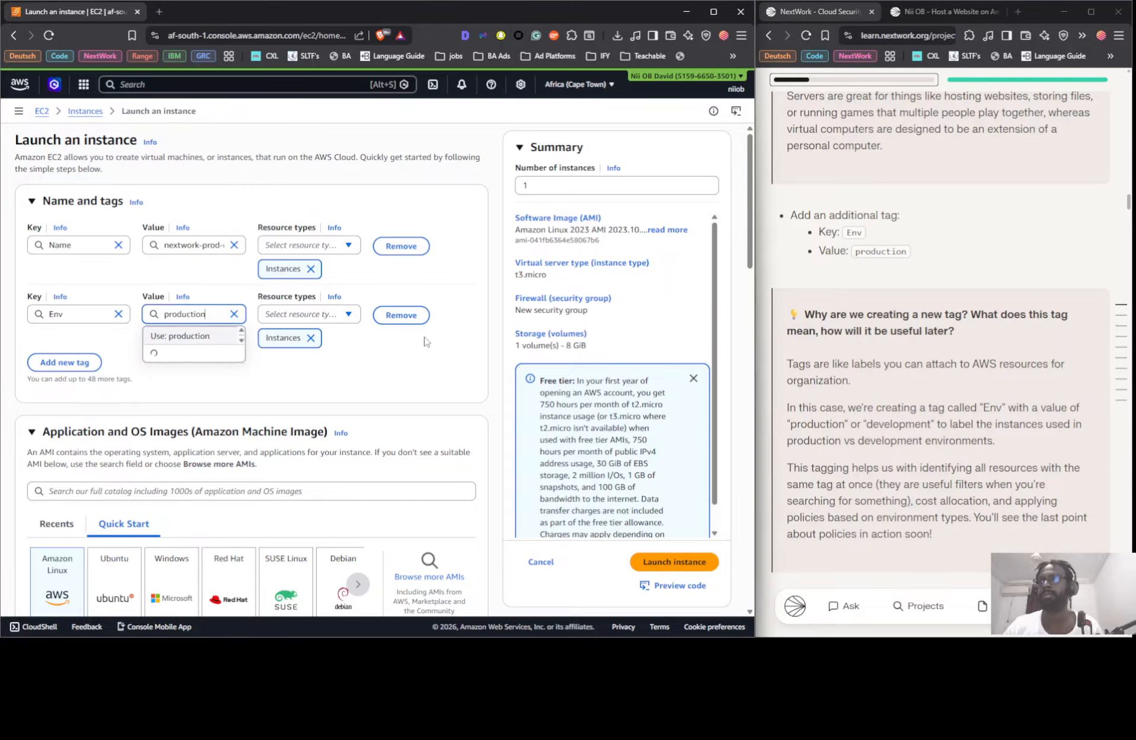
click(157, 338)
Review the available Amazon Machine Images without changing the selected Amazon Linux 2023 kernel-6.1 AMI, and go on to the instance type settings
scroll(355, 380, down, 3)
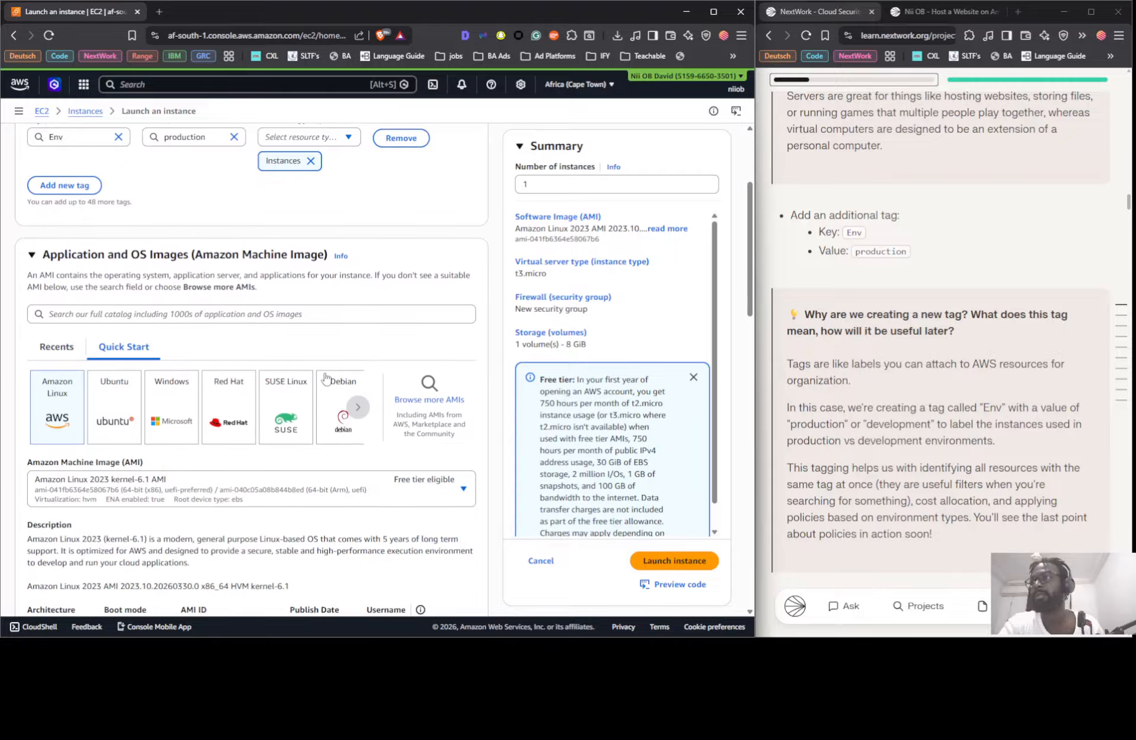
scroll(52, 254, down, 3)
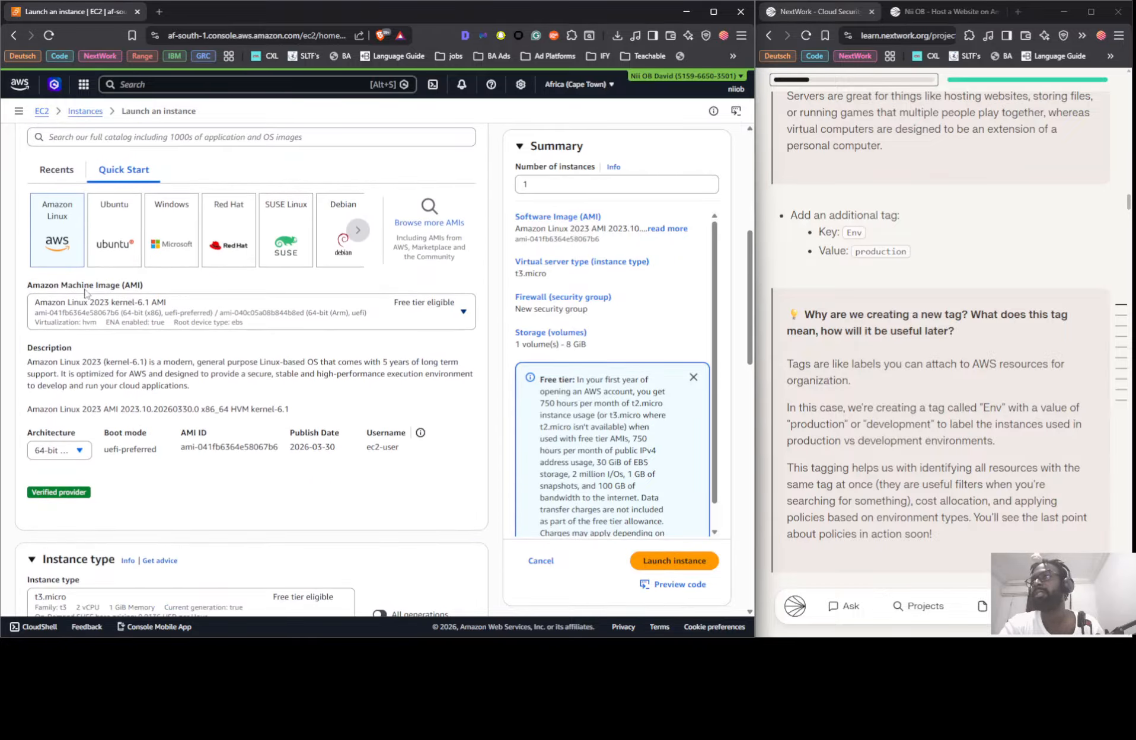
click(102, 317)
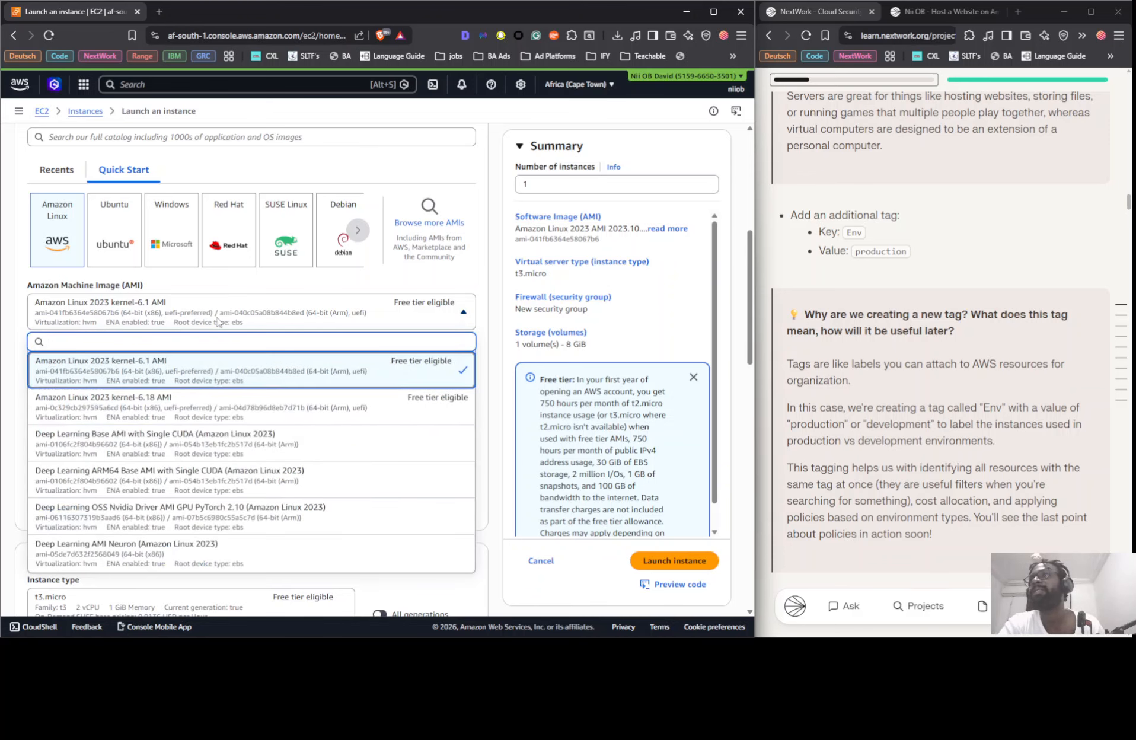
click(218, 322)
scroll(154, 408, down, 5)
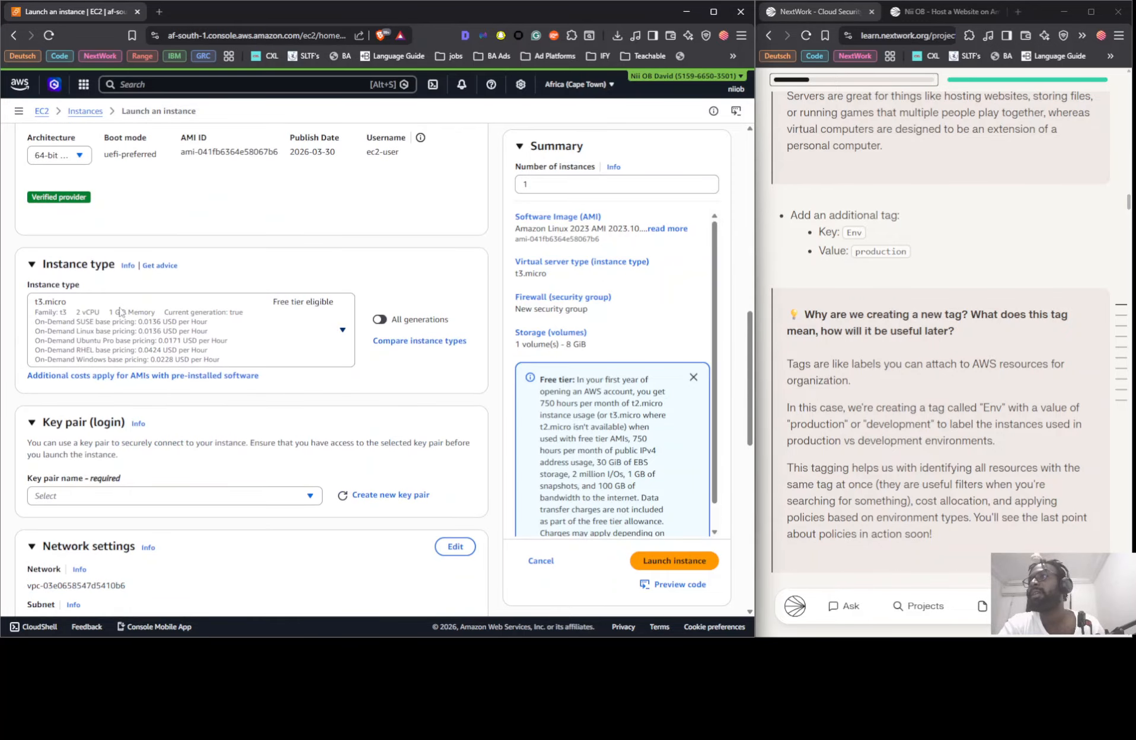
Set the production instance's type to t3.small
click(111, 322)
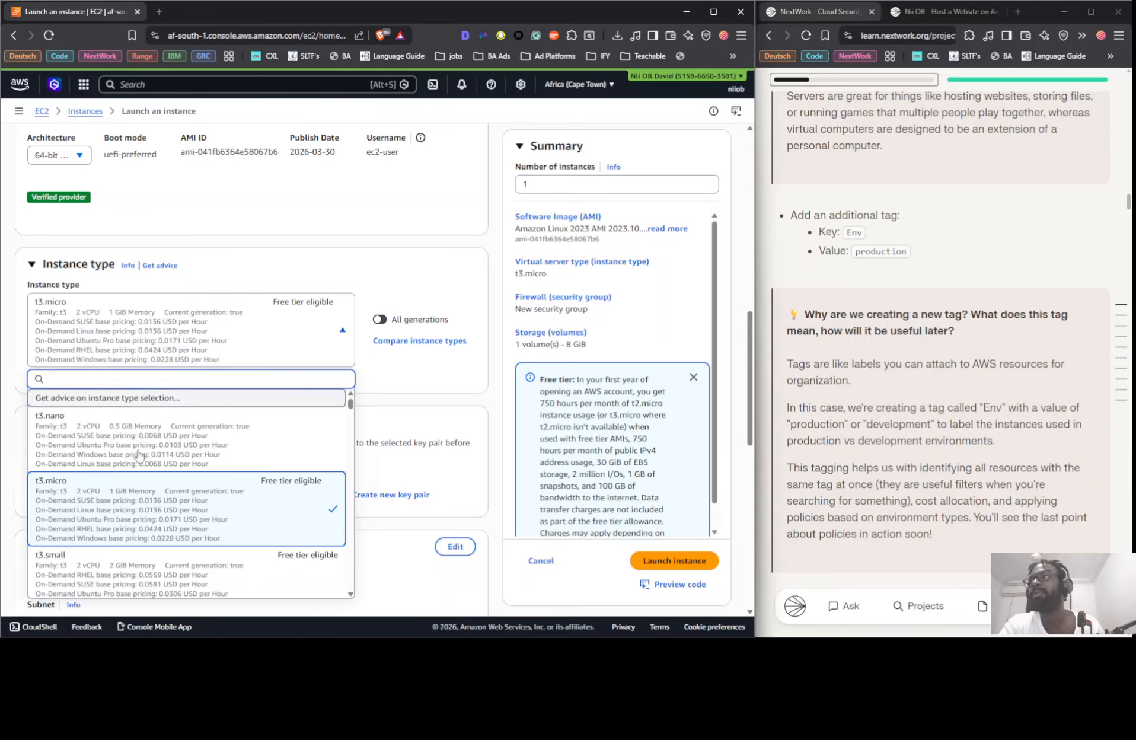
scroll(171, 470, down, 2)
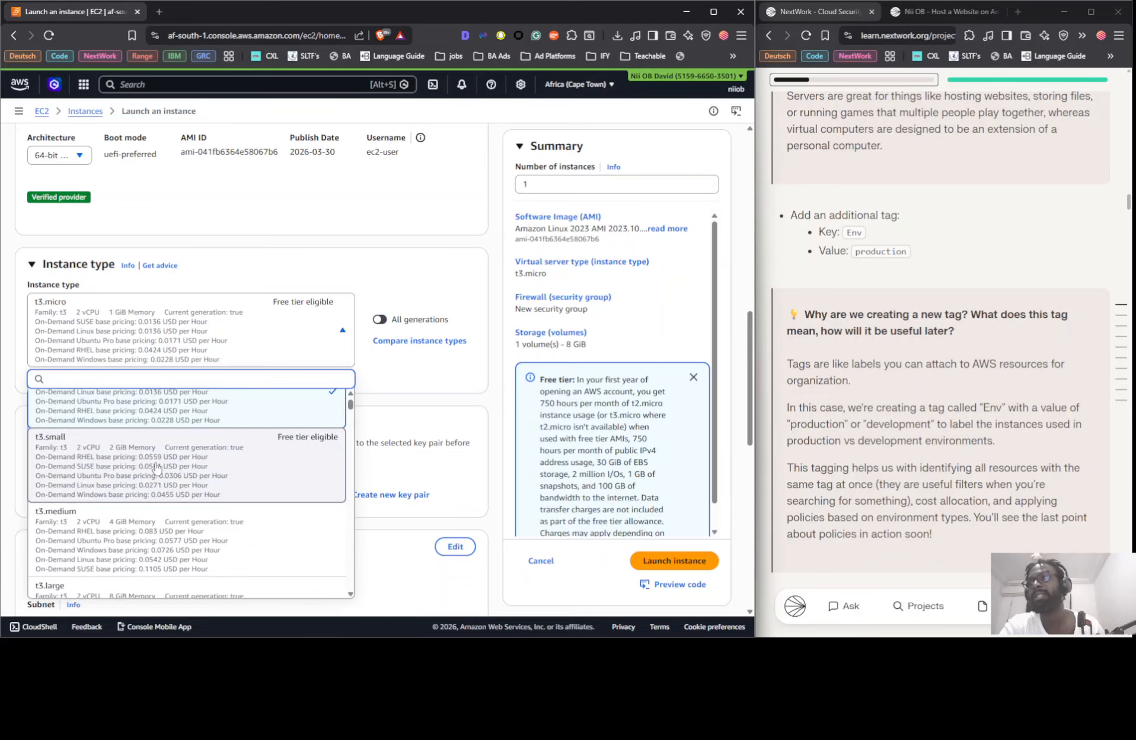
click(155, 465)
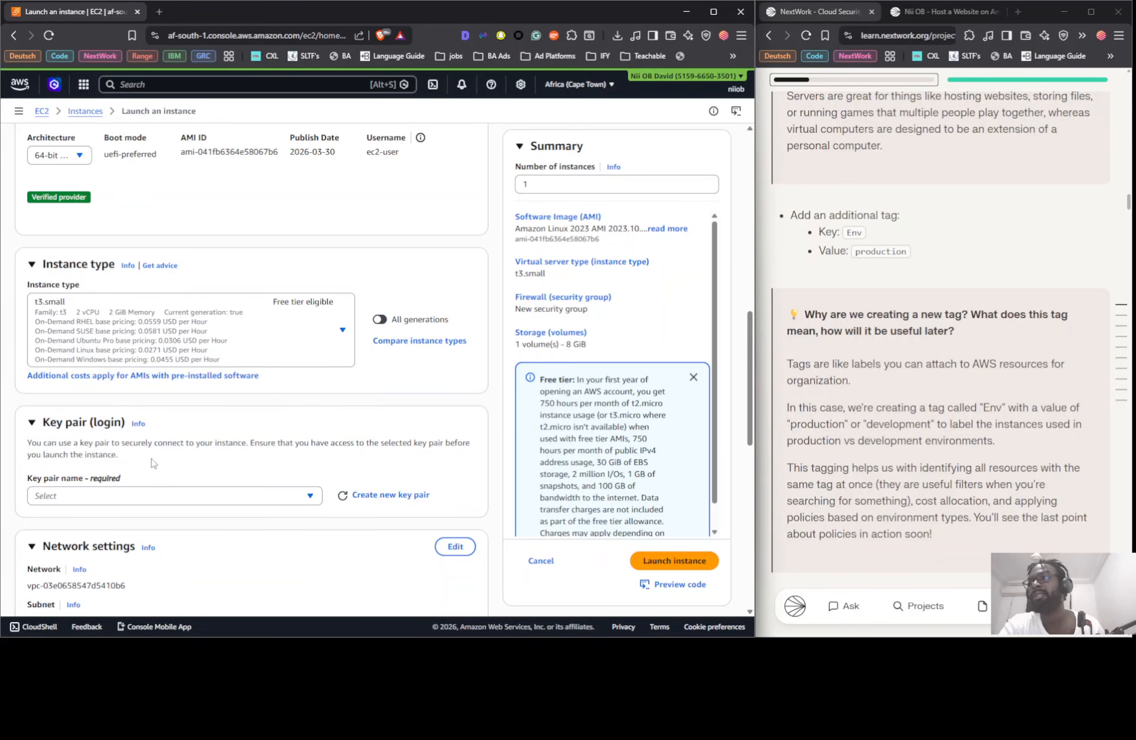
Choose to proceed without a key pair, keep the default network and storage settings, and launch the production instance
scroll(141, 470, down, 3)
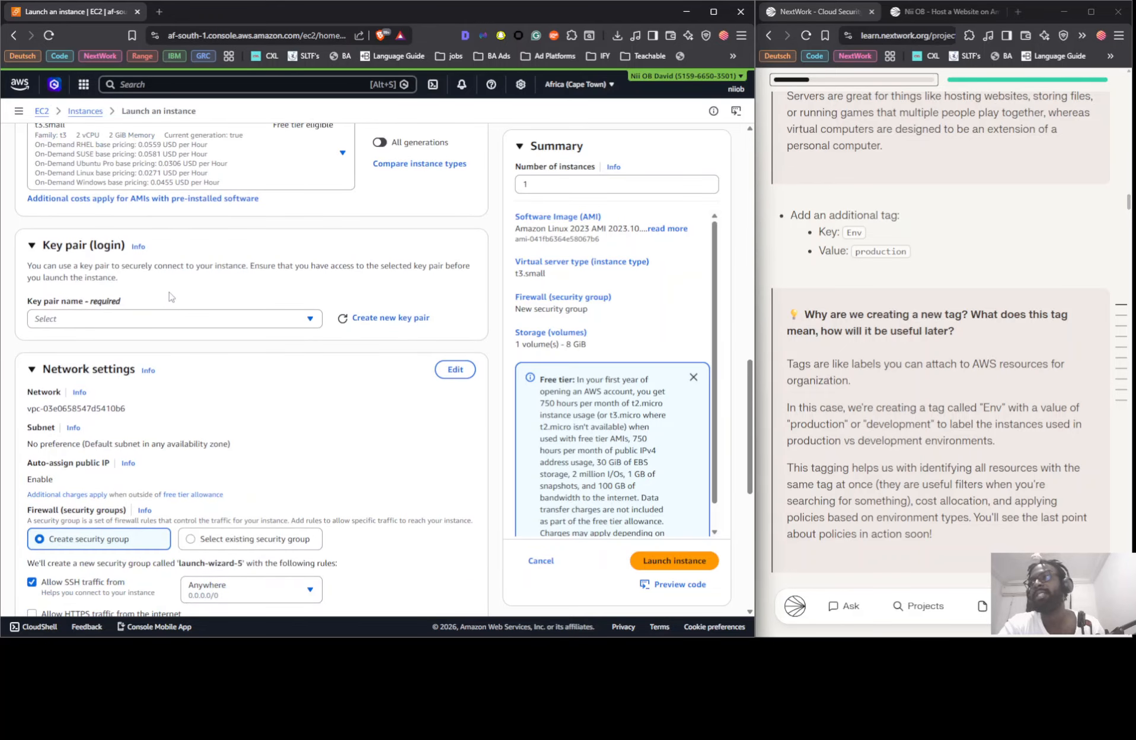
click(153, 320)
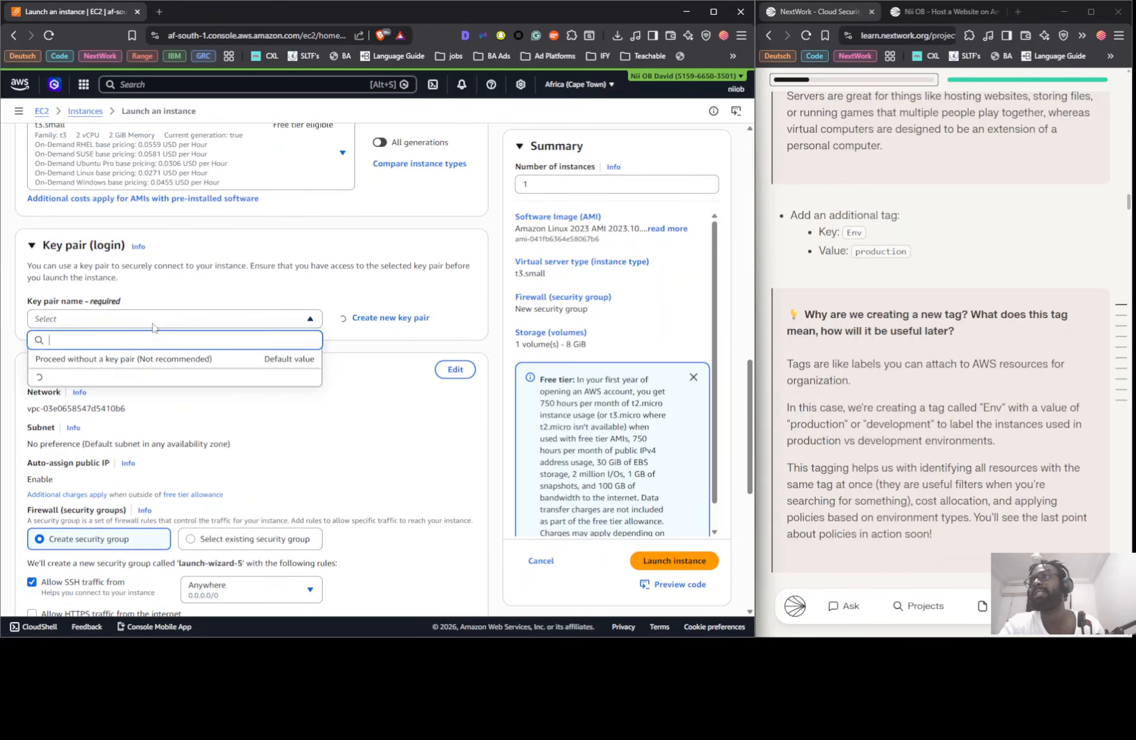
click(126, 359)
scroll(256, 294, down, 3)
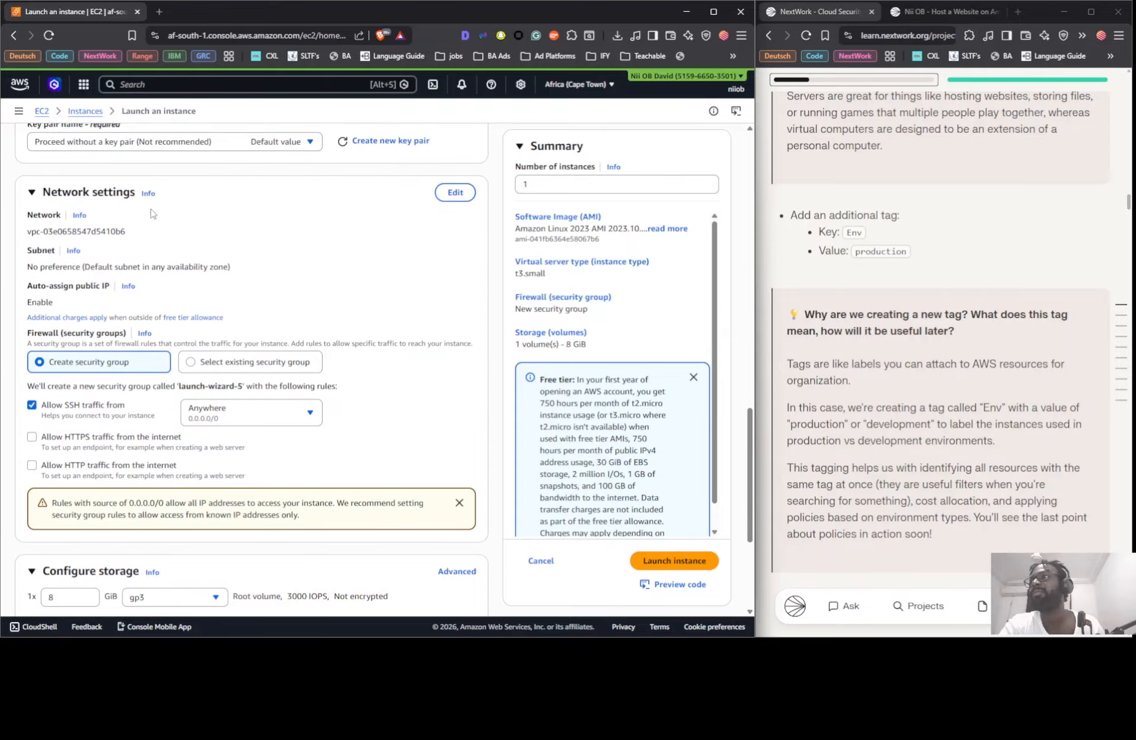
scroll(153, 216, down, 4)
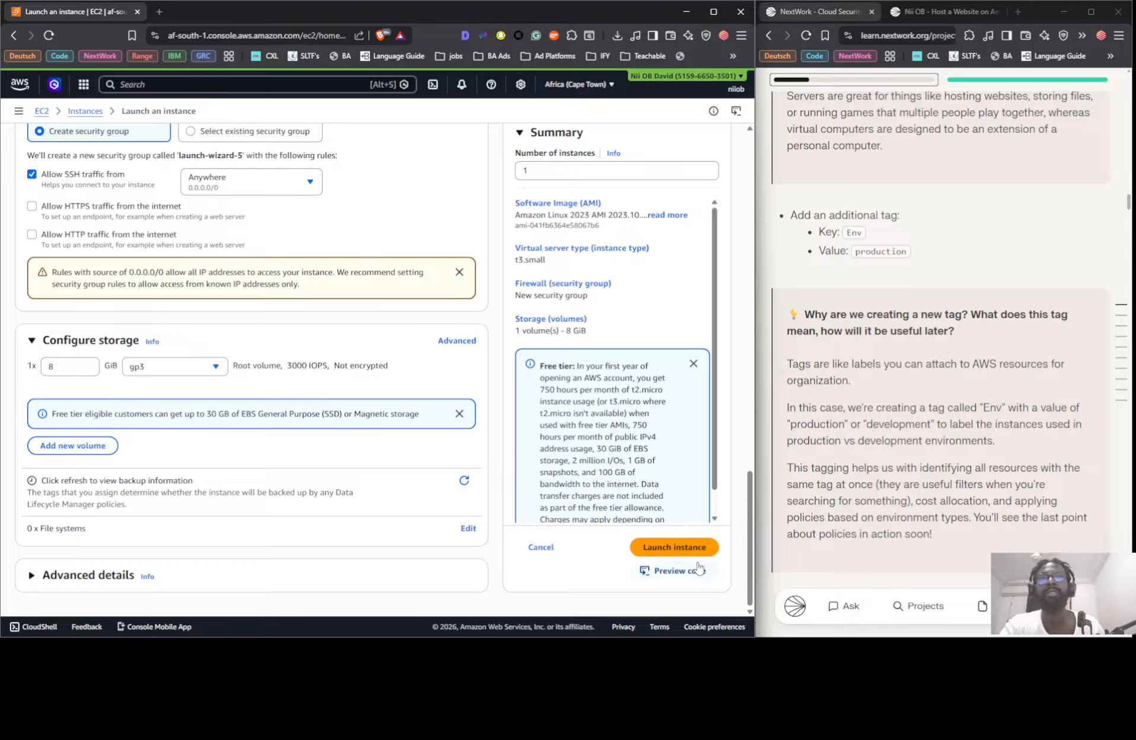
click(688, 548)
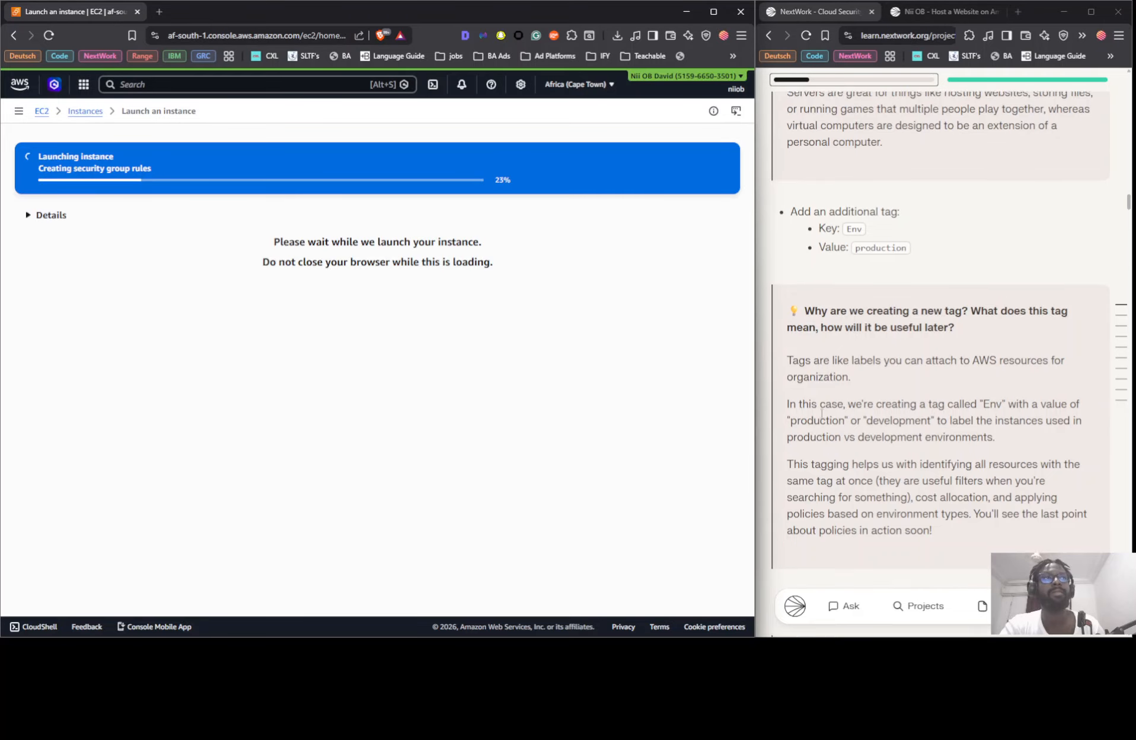
Read on to the project instructions for the development instance, and open the list of all EC2 instances
scroll(845, 415, down, 15)
scroll(848, 423, down, 10)
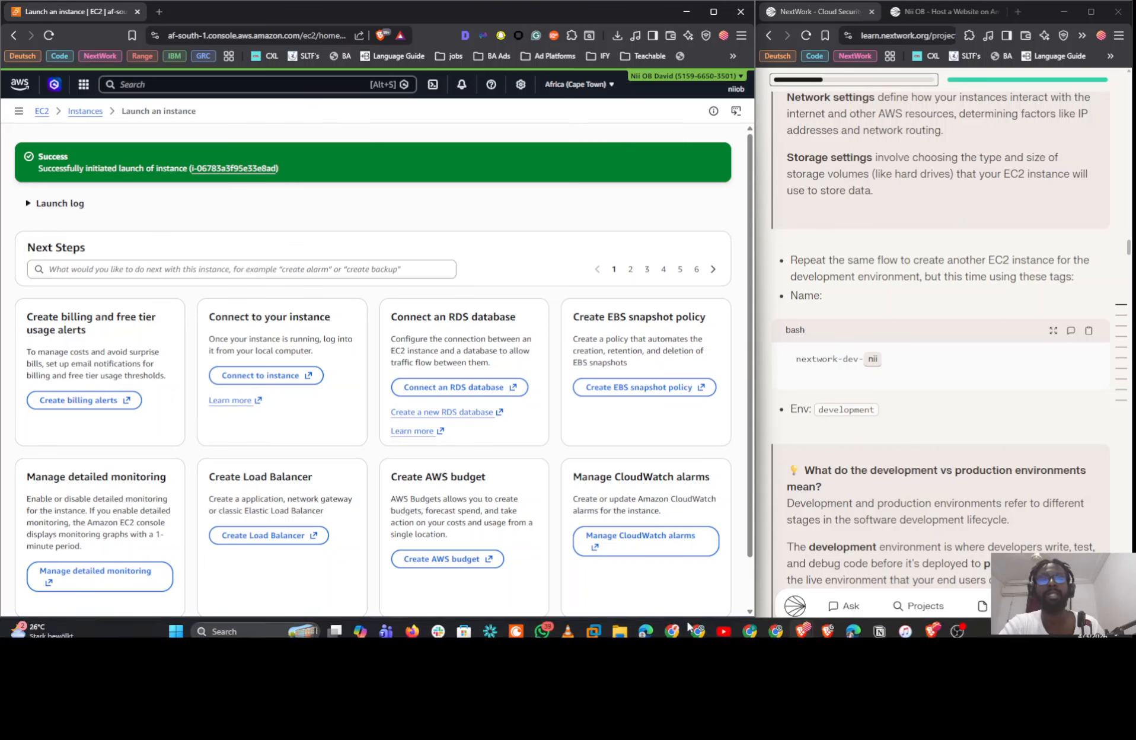
scroll(640, 531, down, 2)
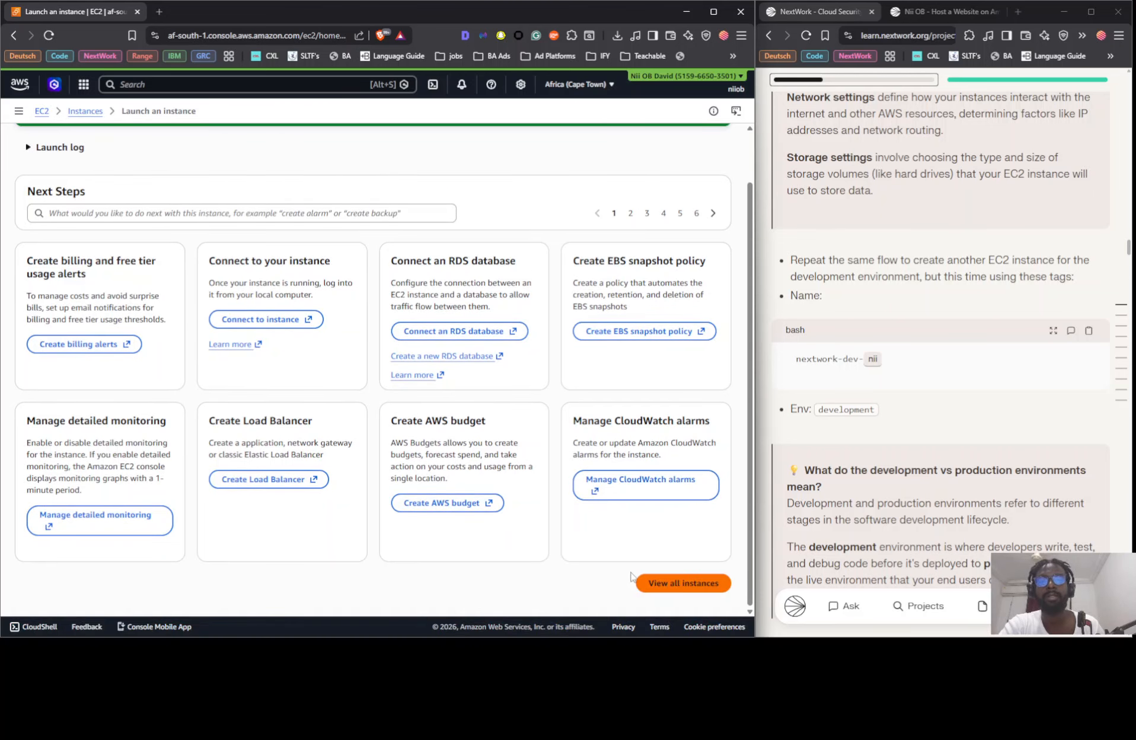
click(663, 584)
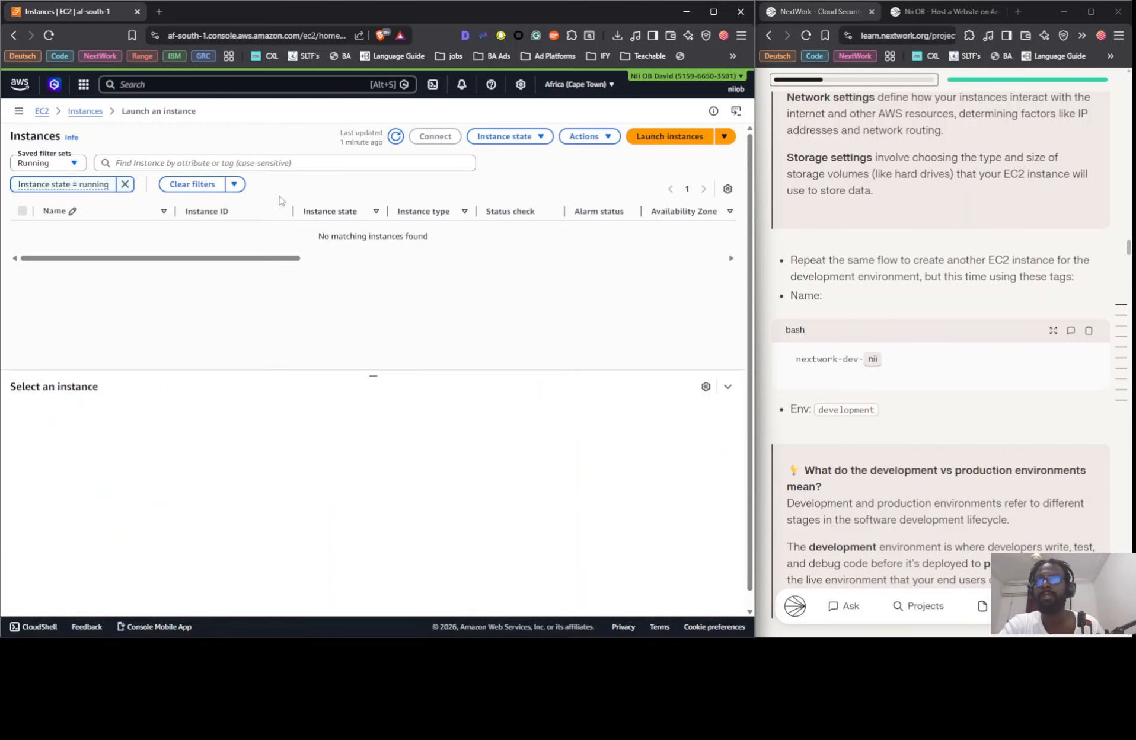
Start launching another EC2 instance and give it the nextwork-dev name copied from the project instructions
click(670, 138)
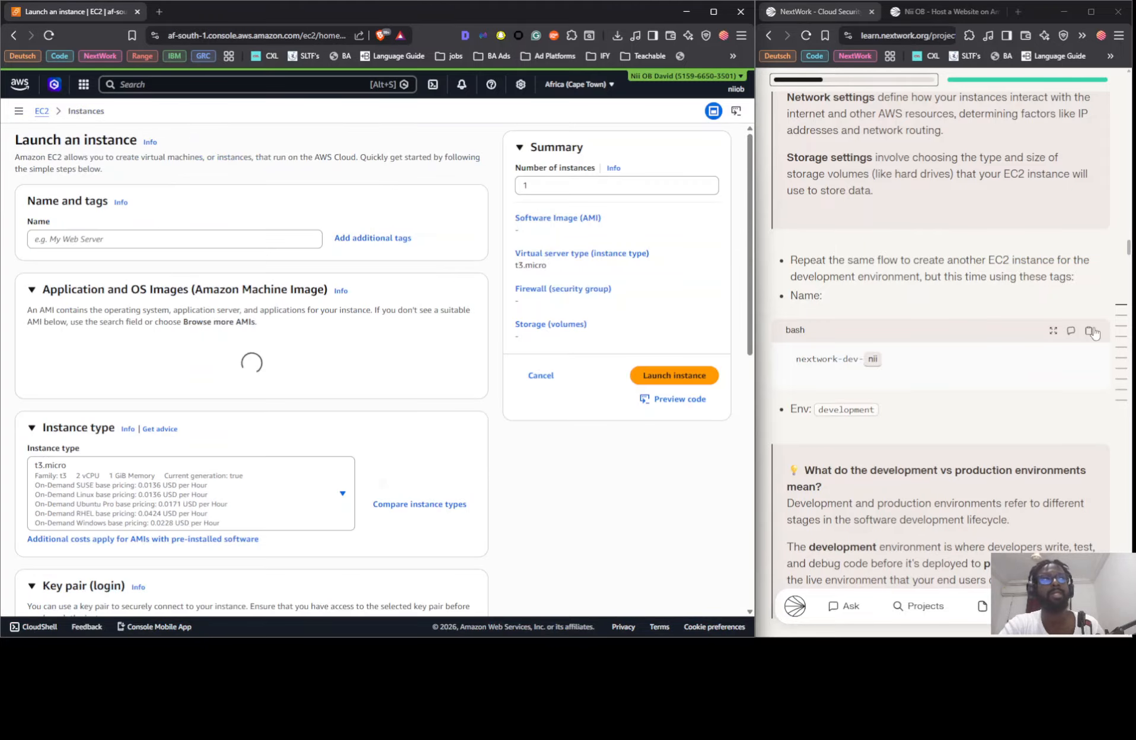
click(1088, 331)
click(201, 237)
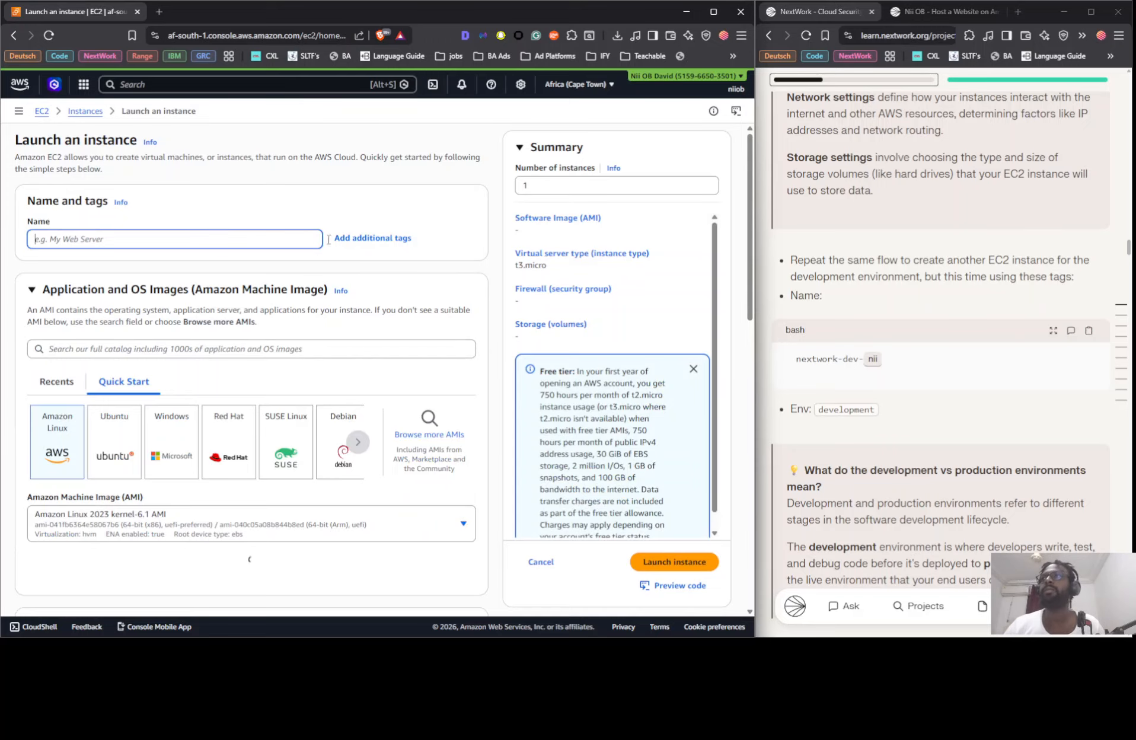
key(ctrl+v)
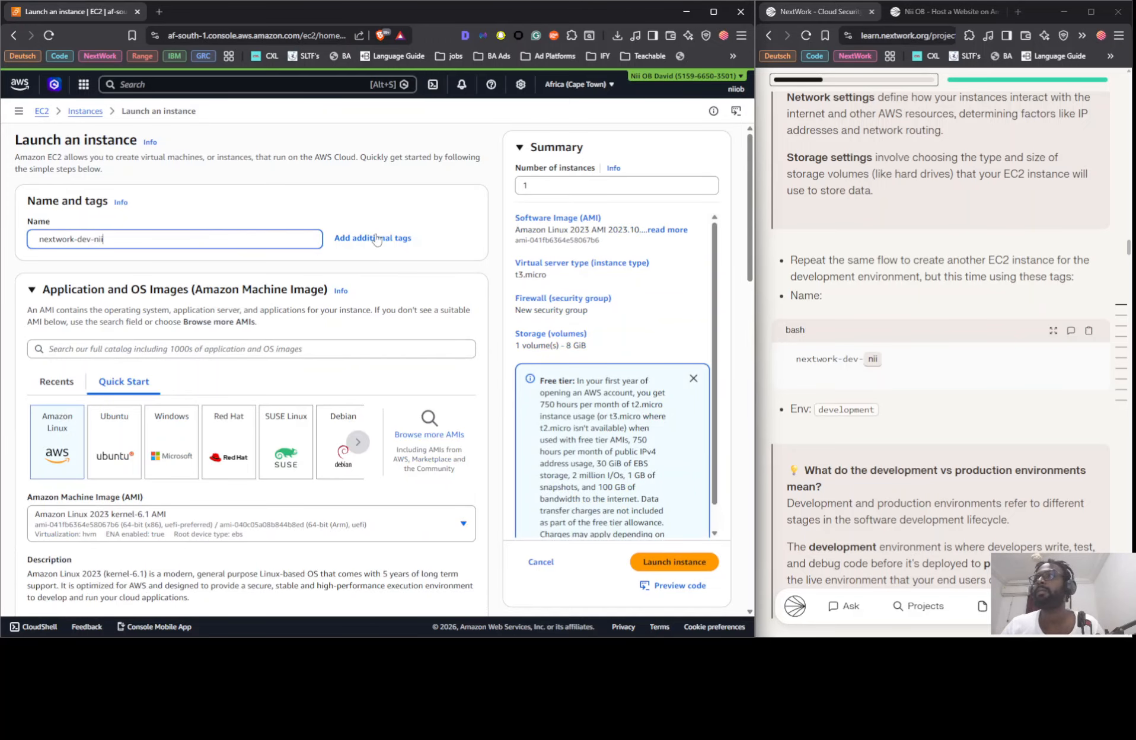
Add an additional tag to the development instance with the key Env and the value development
click(380, 238)
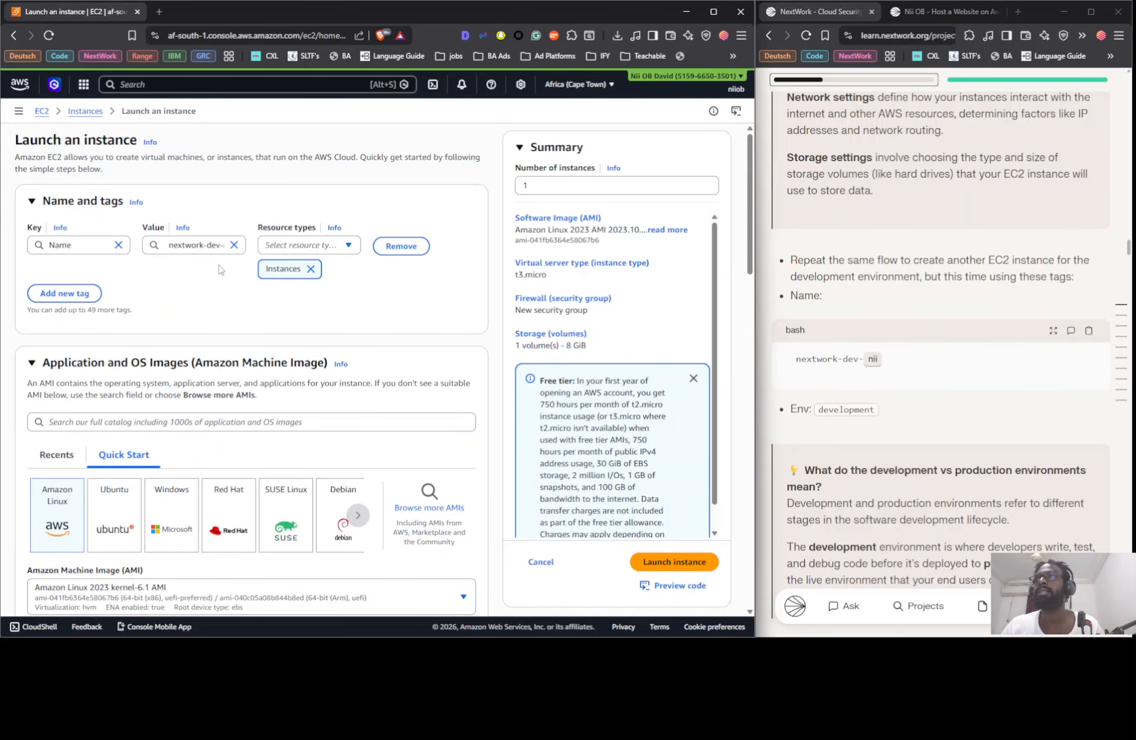
click(79, 295)
click(89, 319)
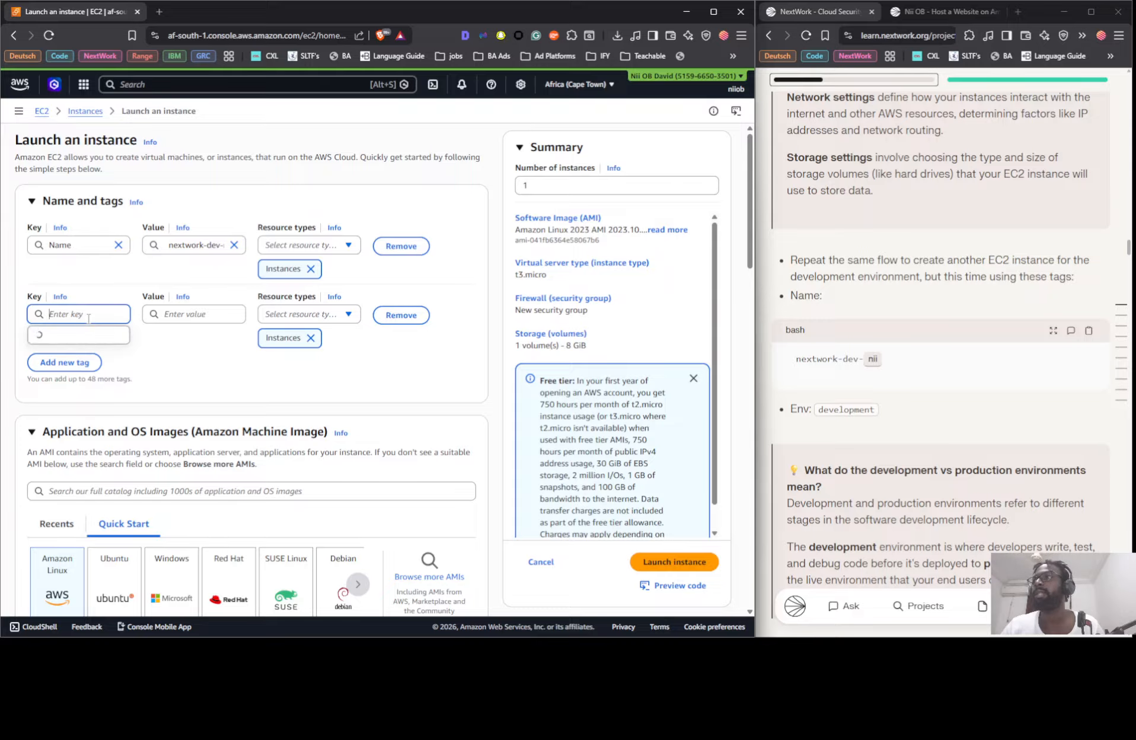
click(83, 334)
click(178, 312)
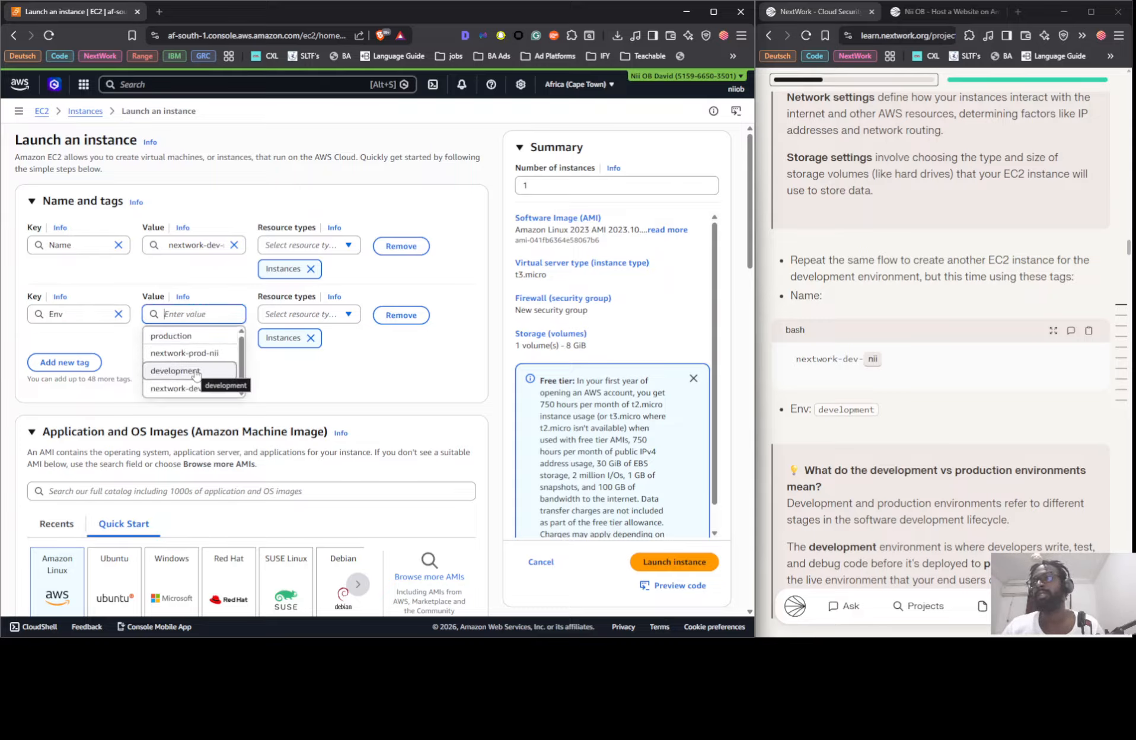
click(196, 374)
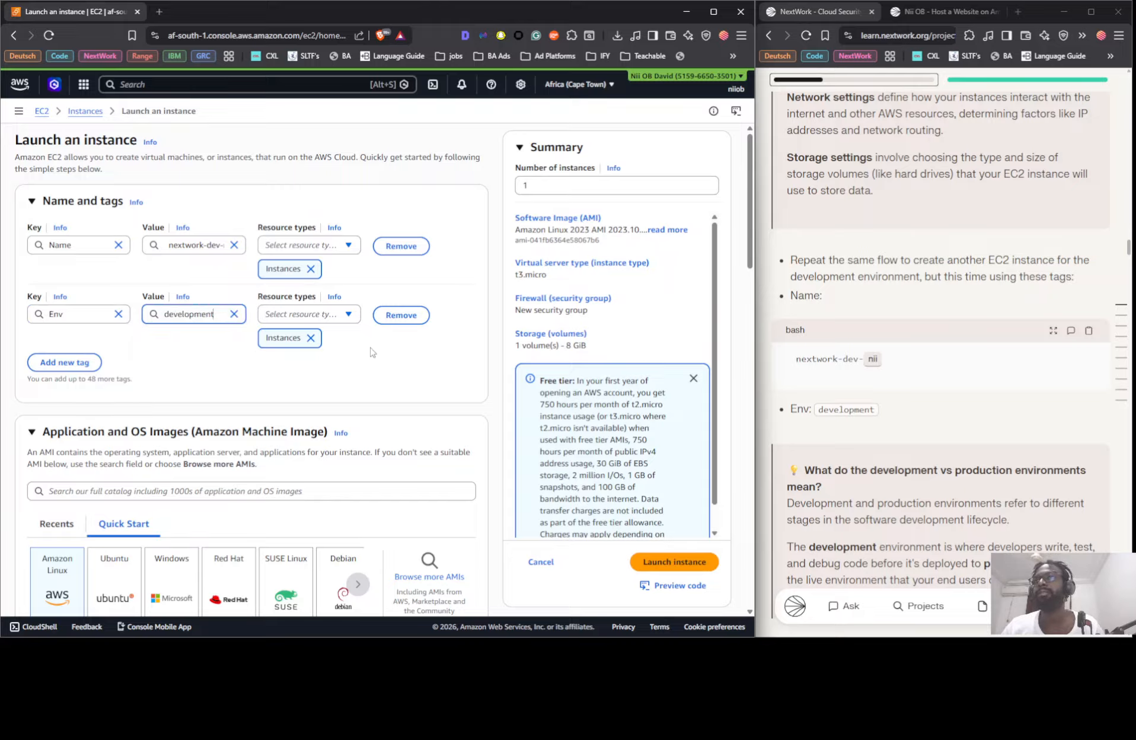
click(340, 369)
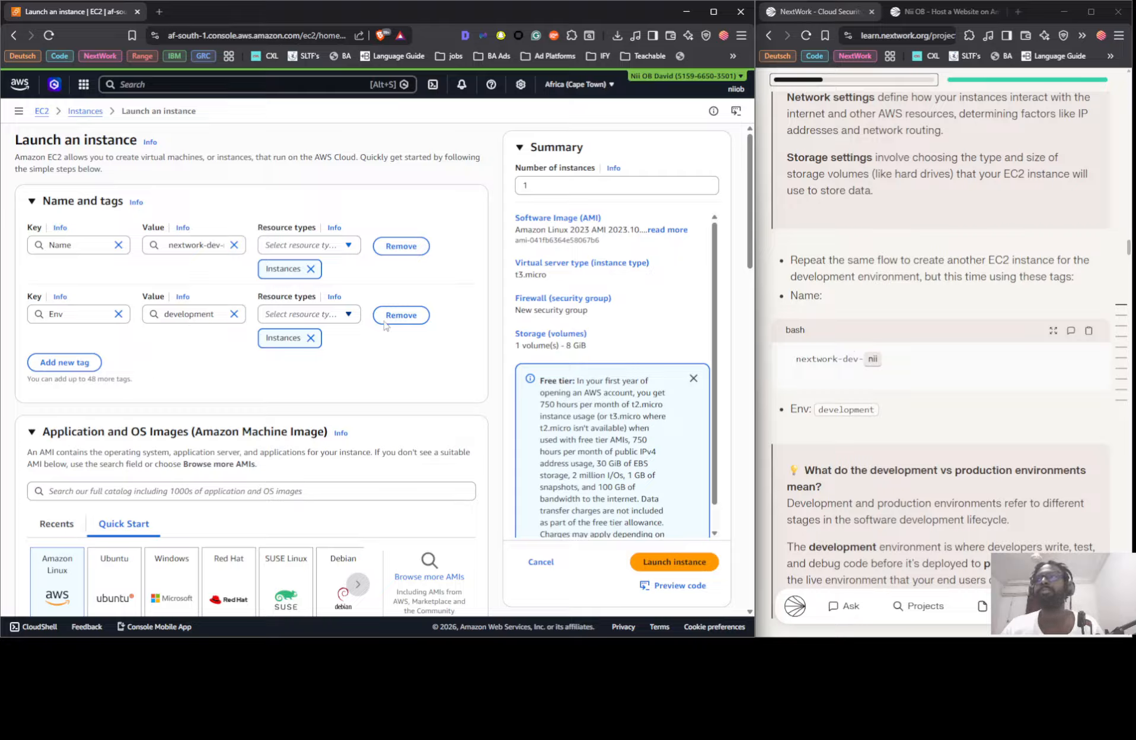
click(194, 318)
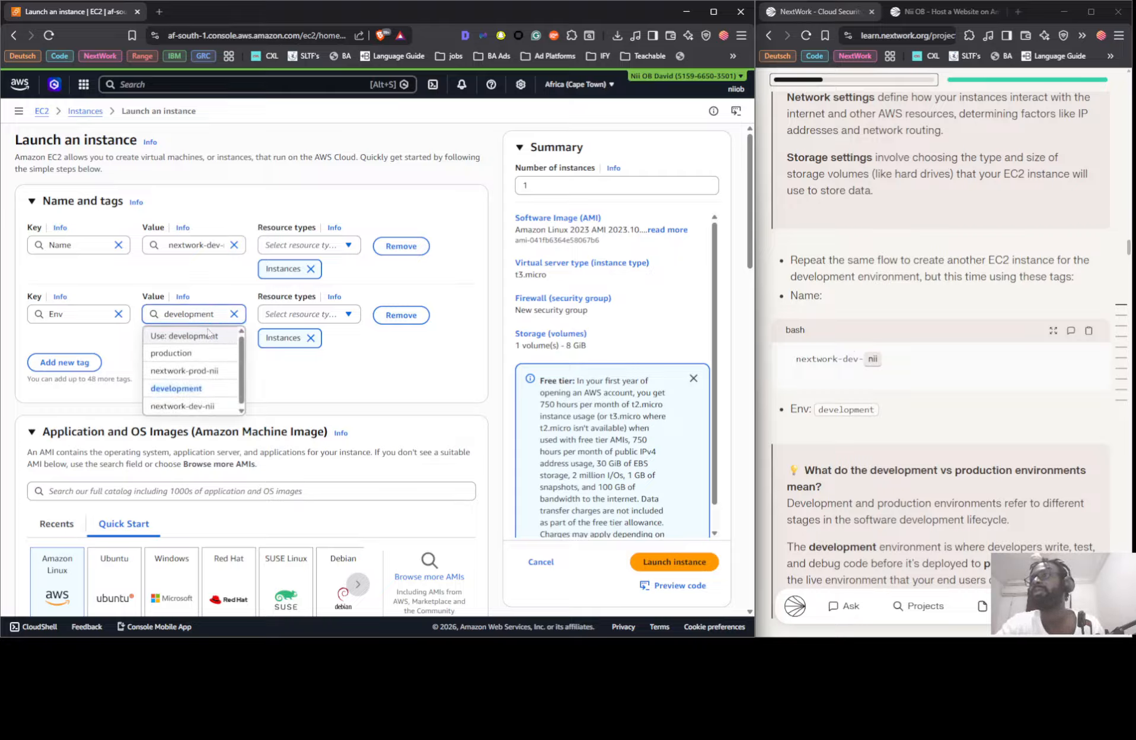
click(370, 393)
Keep the default Amazon Linux 2023 kernel-6.1 AMI and set the development instance's type to t3.small
scroll(224, 365, down, 3)
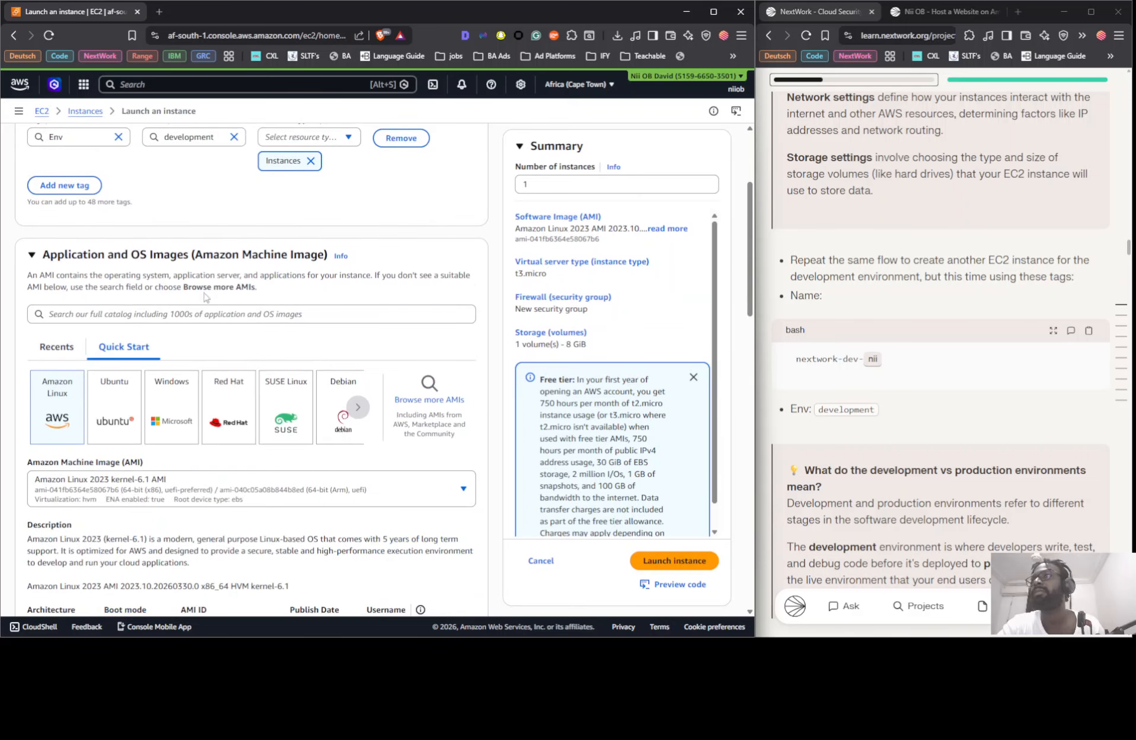
scroll(272, 356, down, 3)
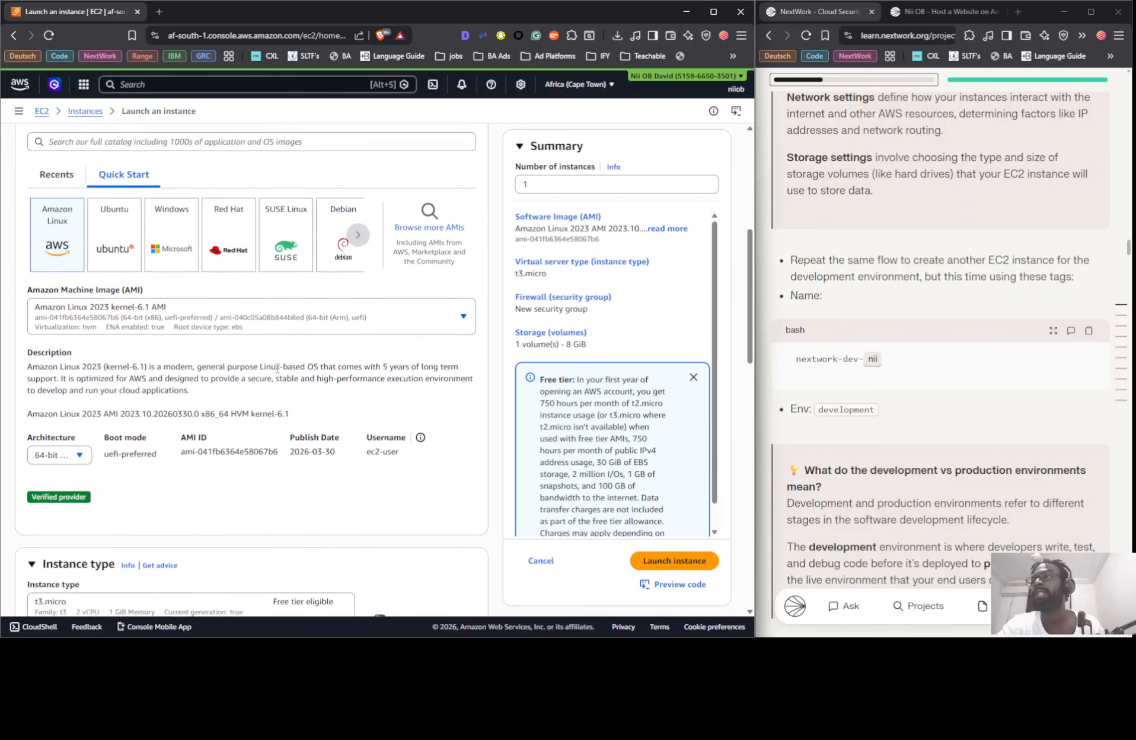
scroll(277, 369, down, 5)
click(175, 337)
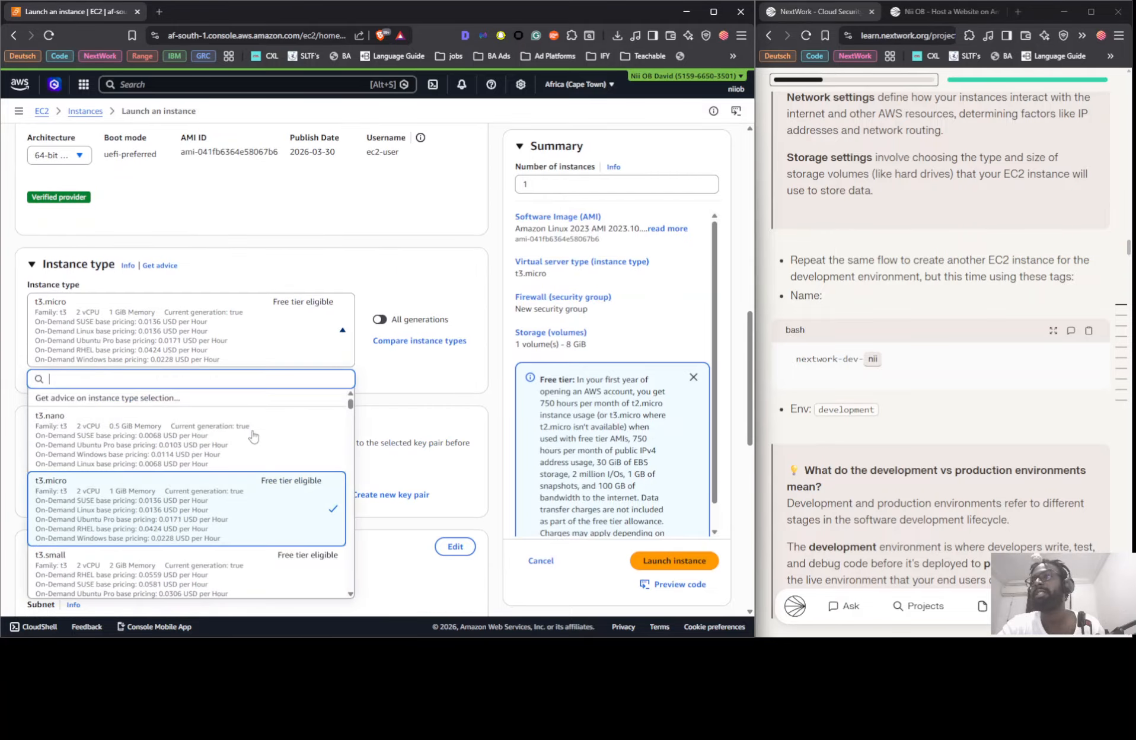
key(Return)
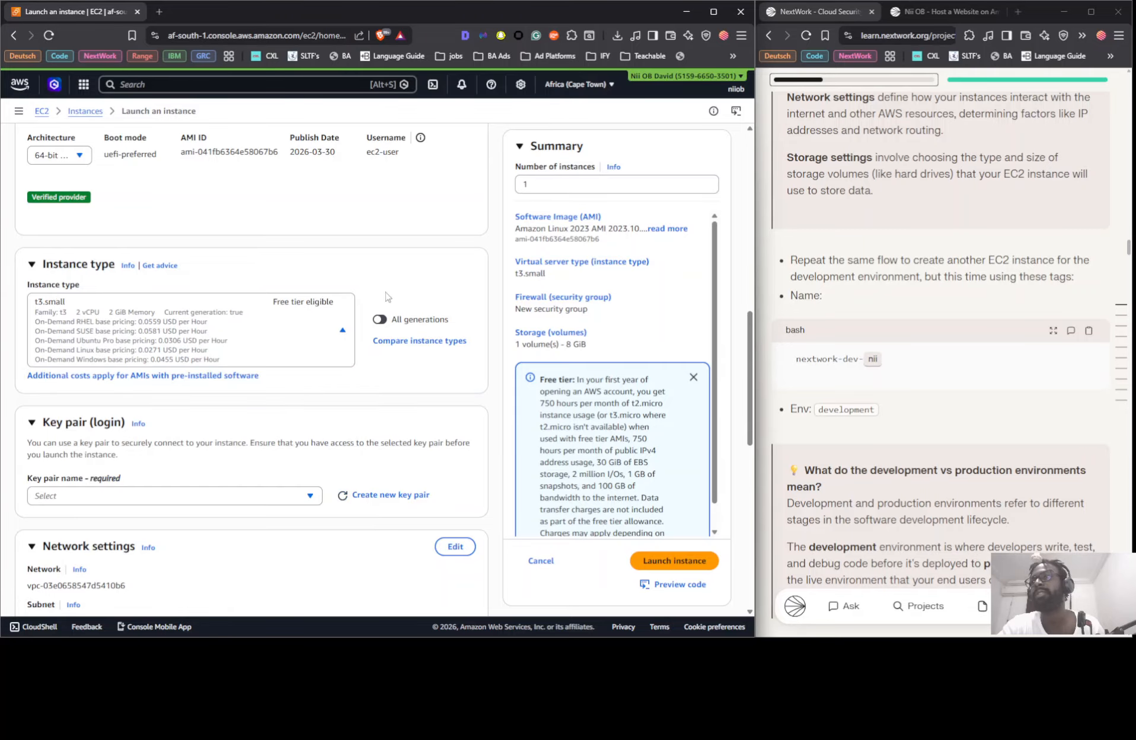
Proceed without a key pair for the development instance and launch it with the default network and storage settings
scroll(356, 308, down, 3)
click(159, 319)
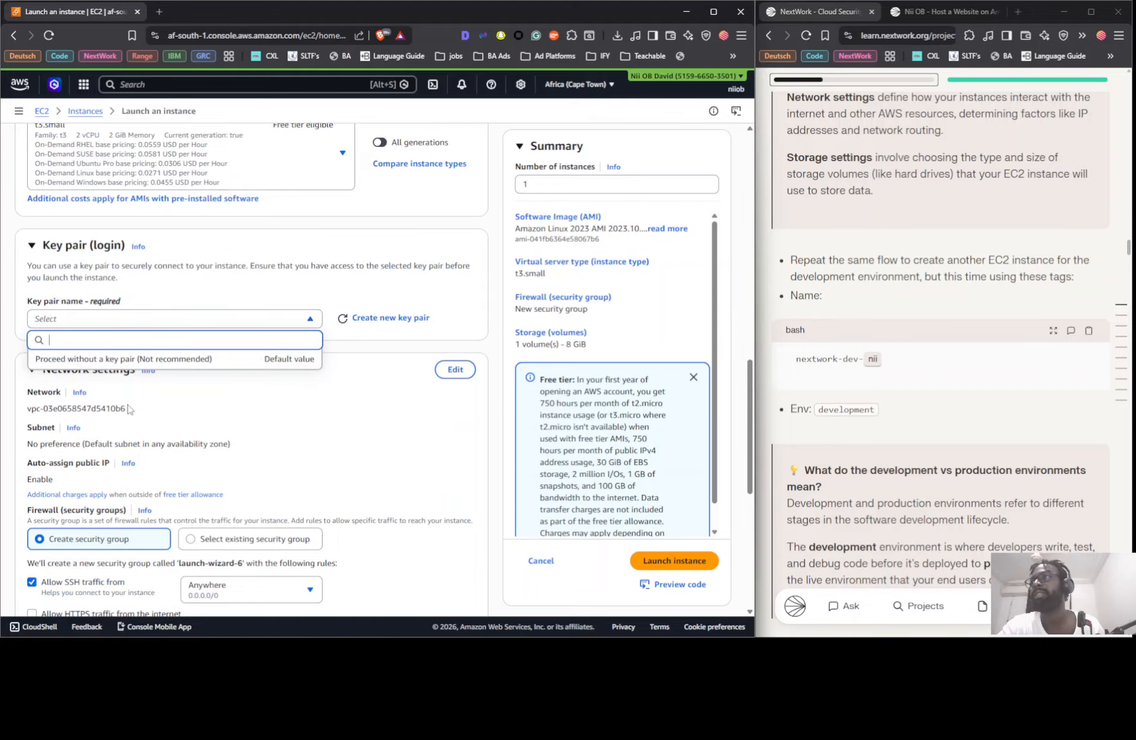
click(130, 368)
scroll(276, 340, down, 5)
scroll(276, 339, down, 2)
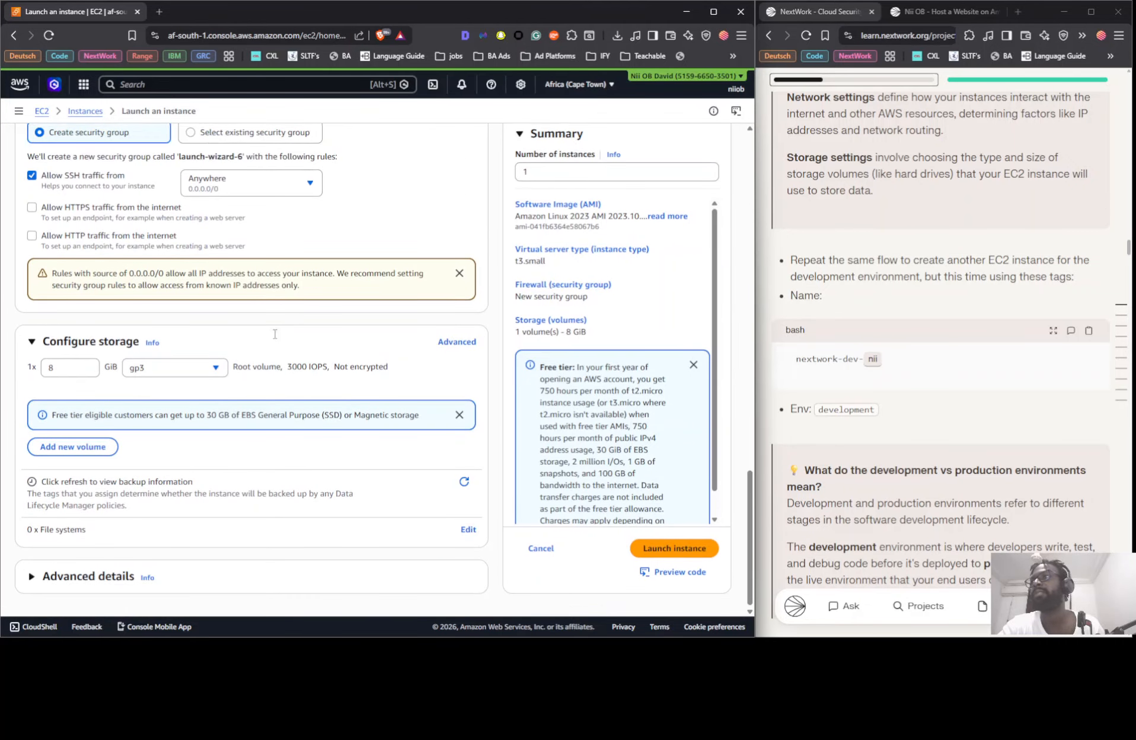
click(684, 545)
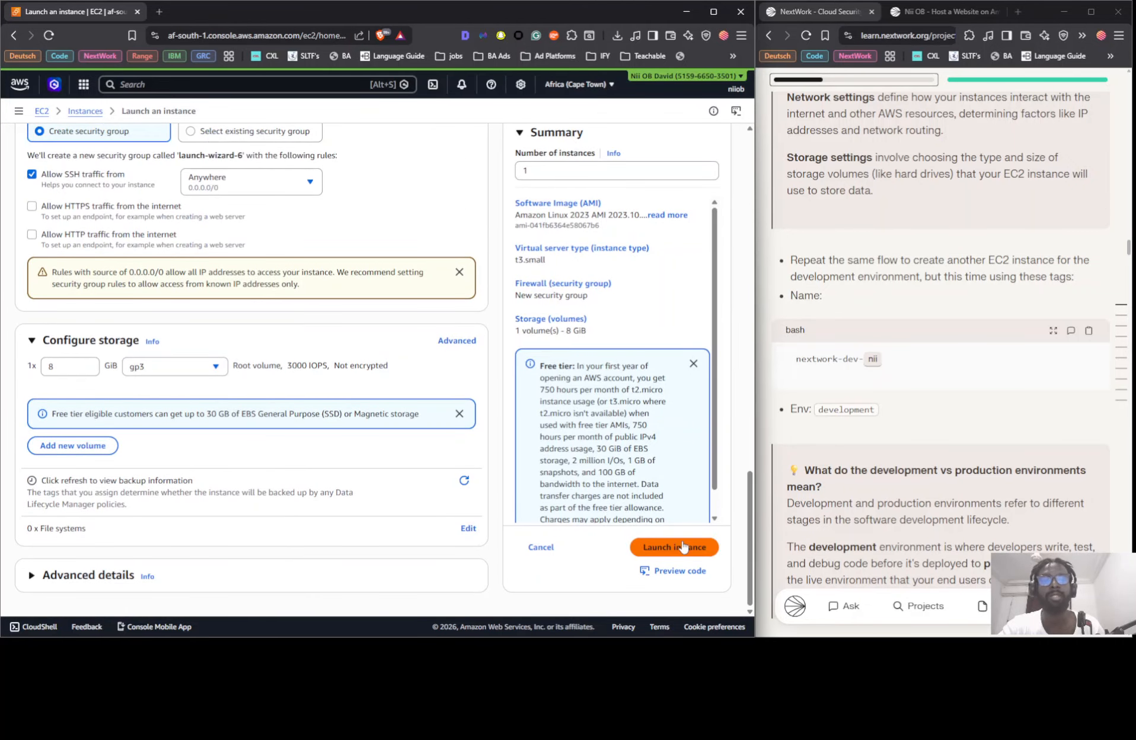
Read on to the project's IAM policy instructions, and open the list of all instances to check both launches
scroll(907, 225, down, 5)
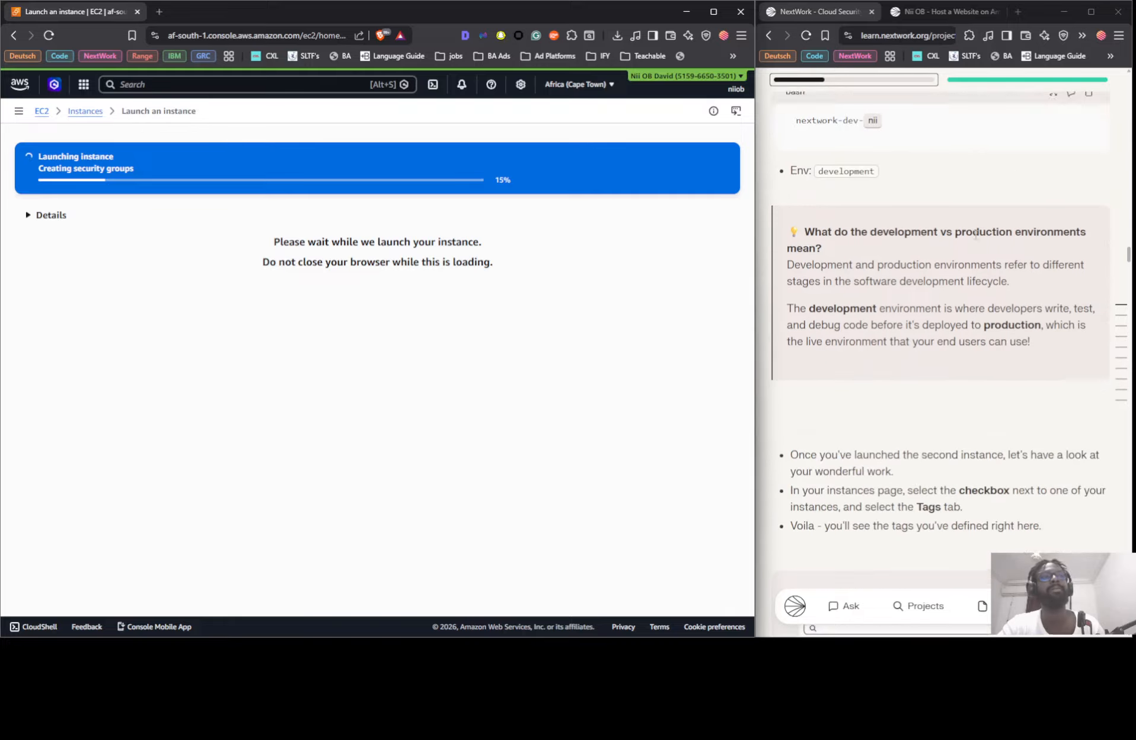
scroll(905, 224, down, 3)
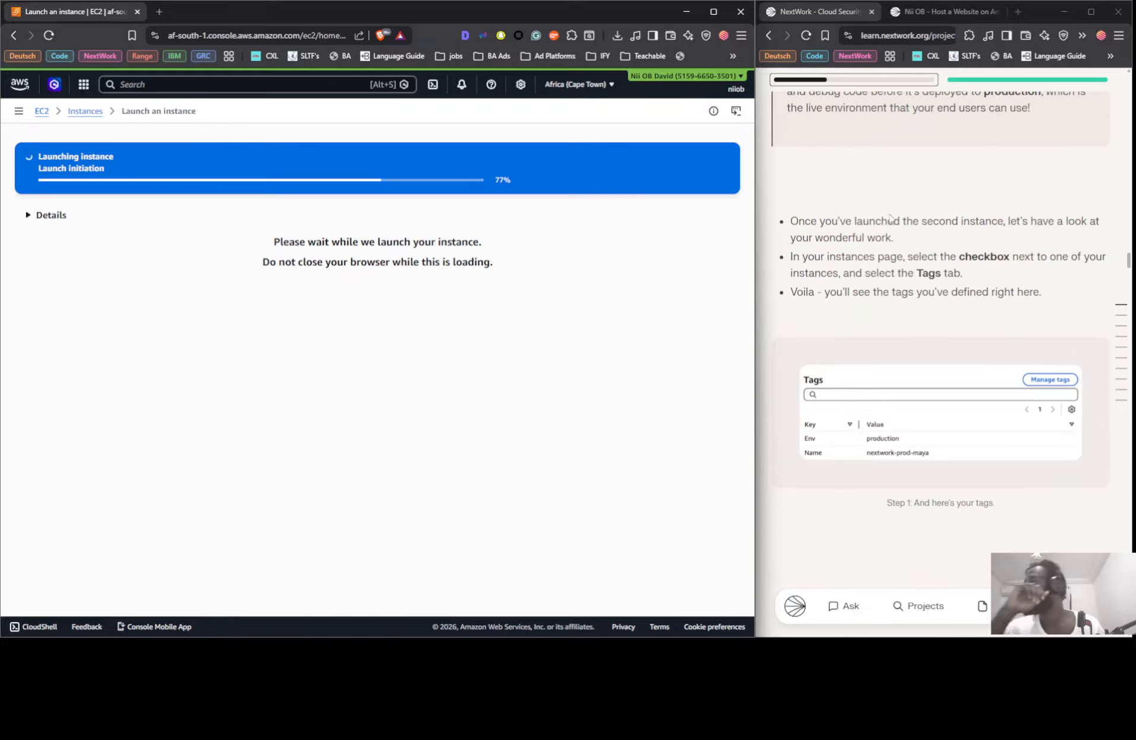
scroll(905, 216, down, 1)
scroll(906, 216, down, 13)
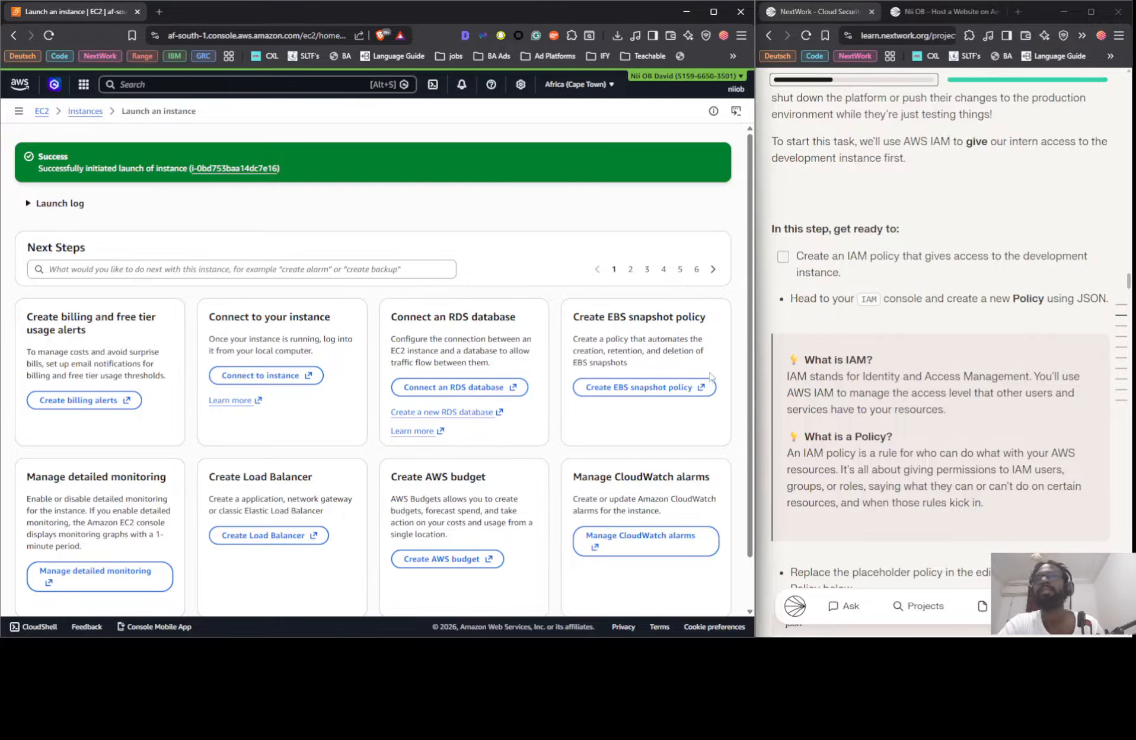
scroll(676, 569, down, 1)
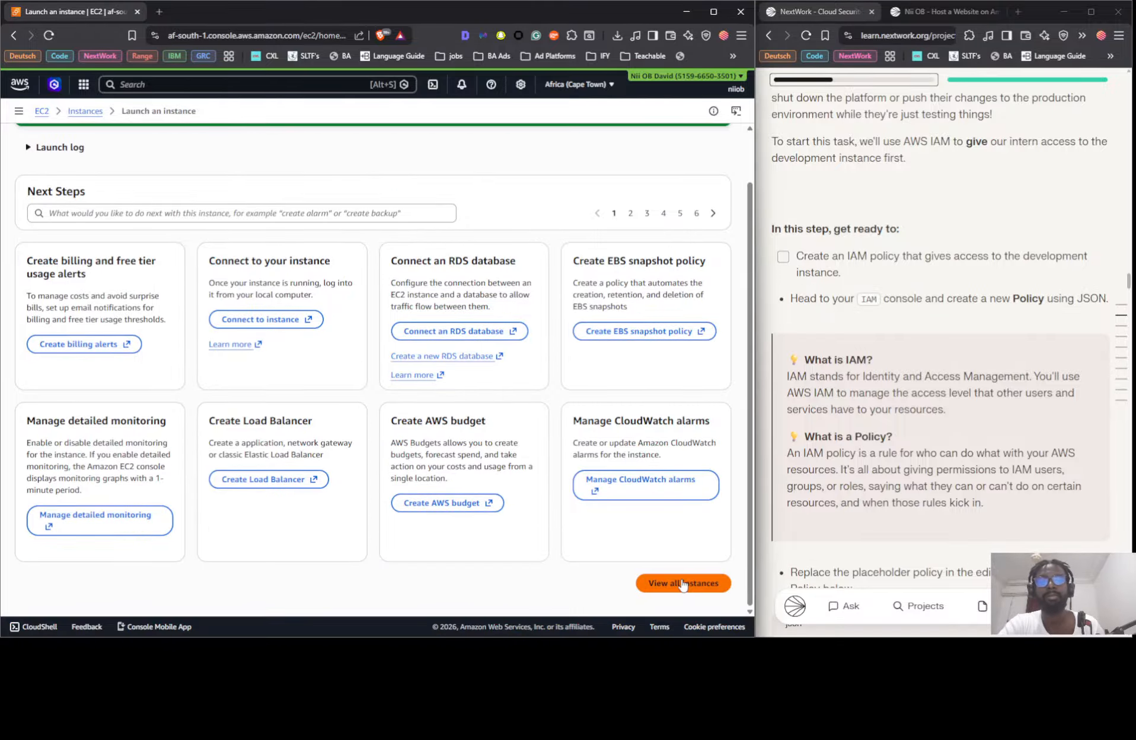
click(683, 584)
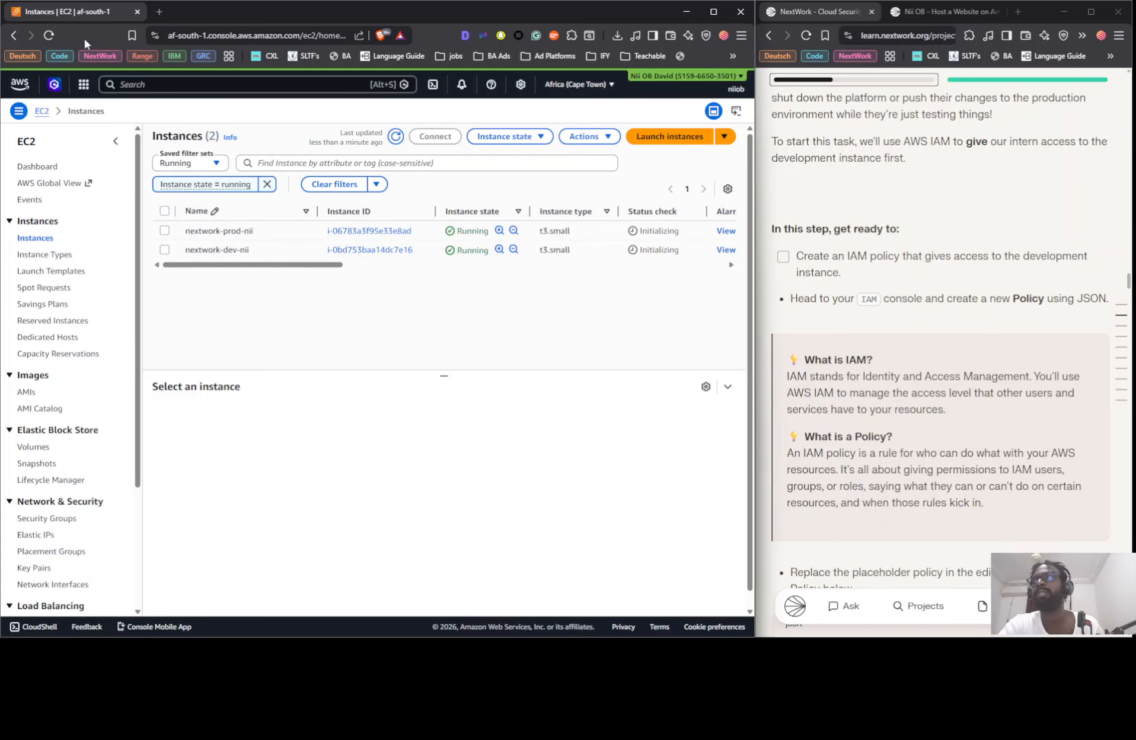
Open the IAM console from the recently visited services in a new browser tab and switch to it
click(83, 84)
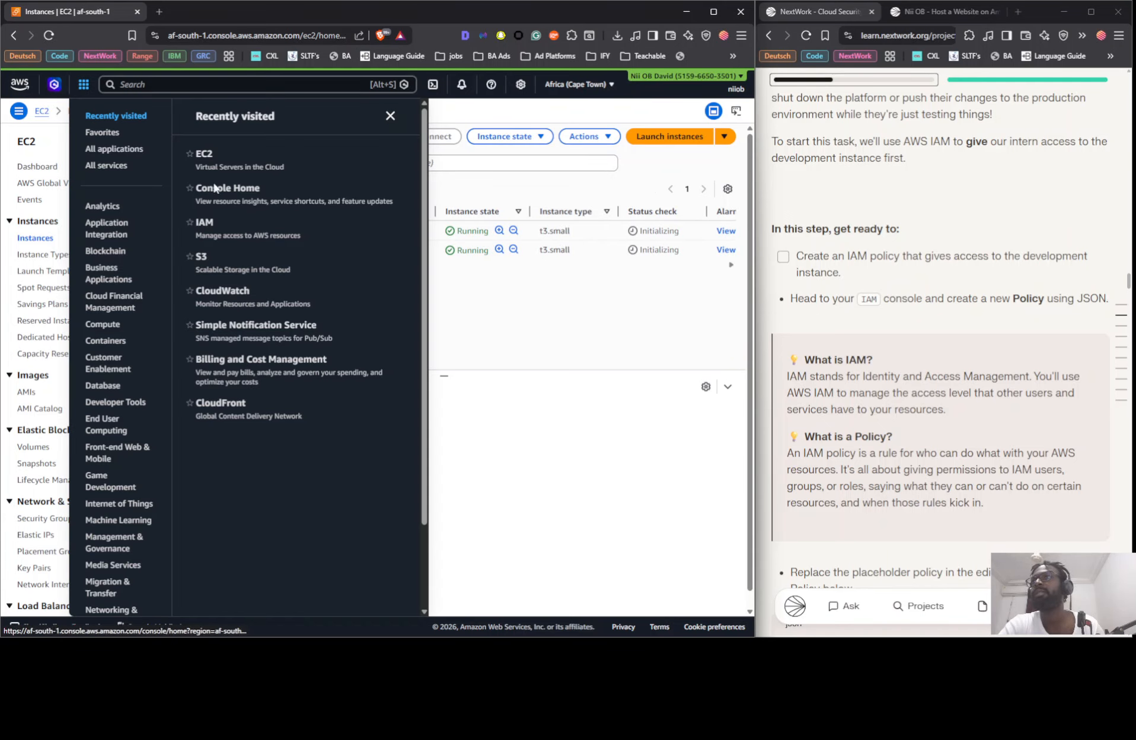
right_click(204, 226)
click(261, 237)
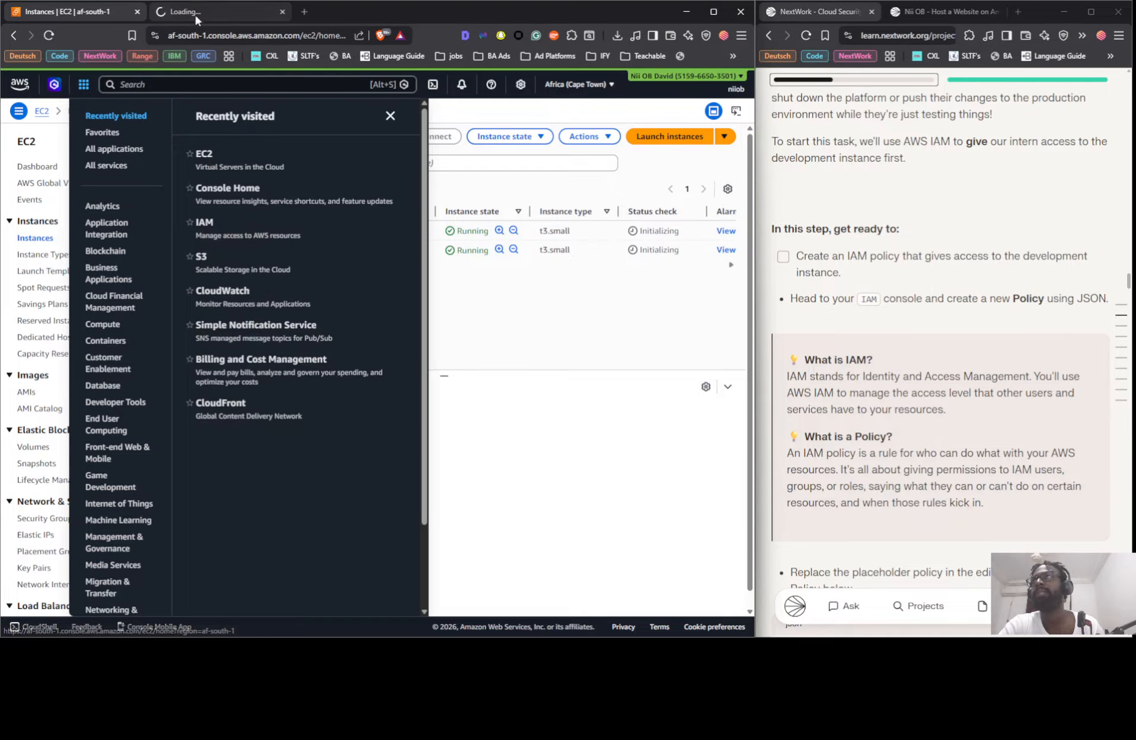
click(195, 15)
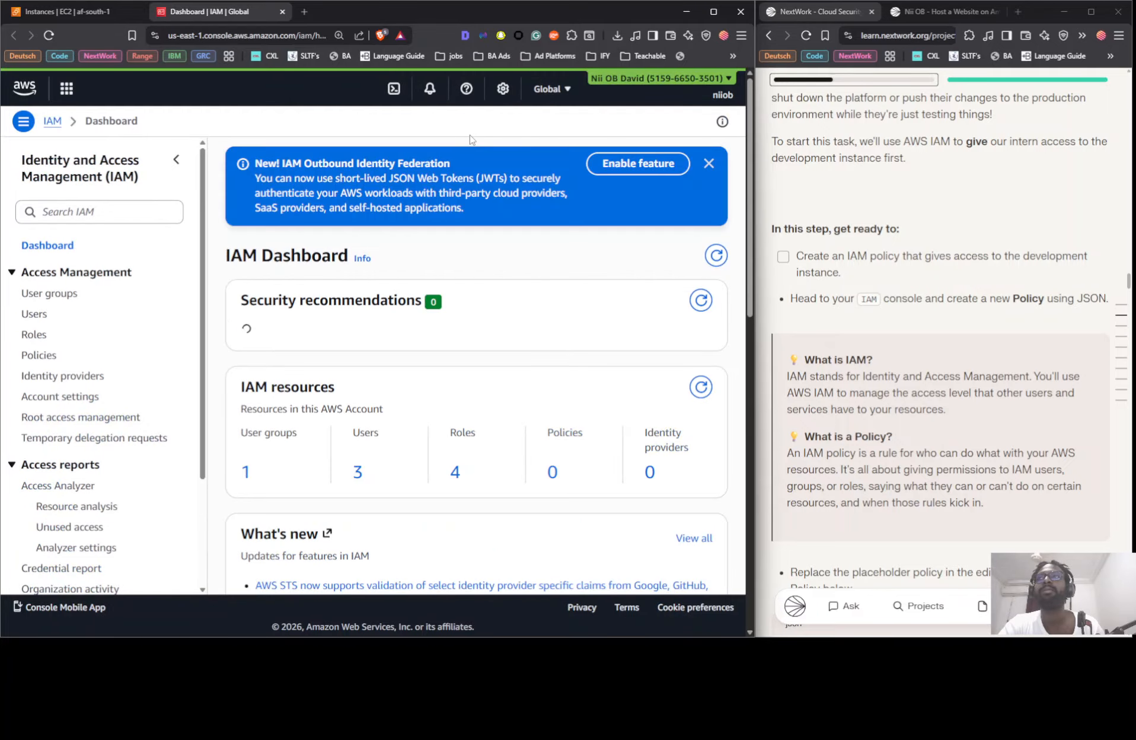
Examine the region list in the IAM console and compare its region scope with that of the EC2 instances page
click(617, 94)
click(552, 89)
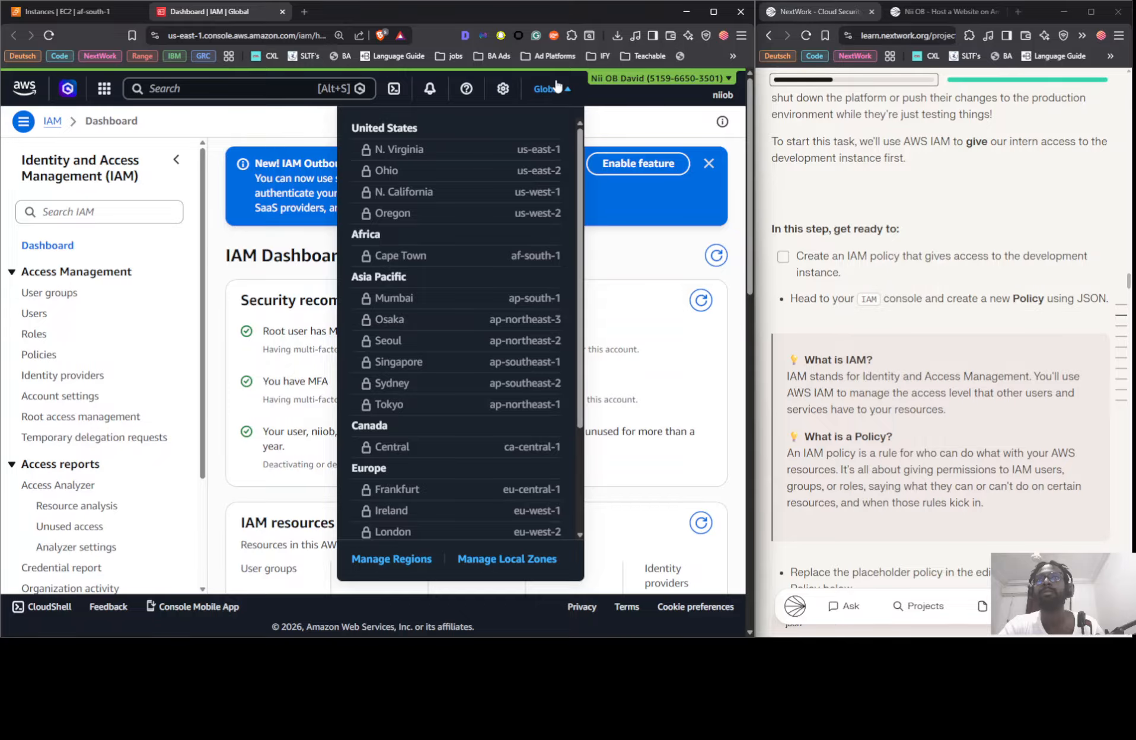
click(556, 88)
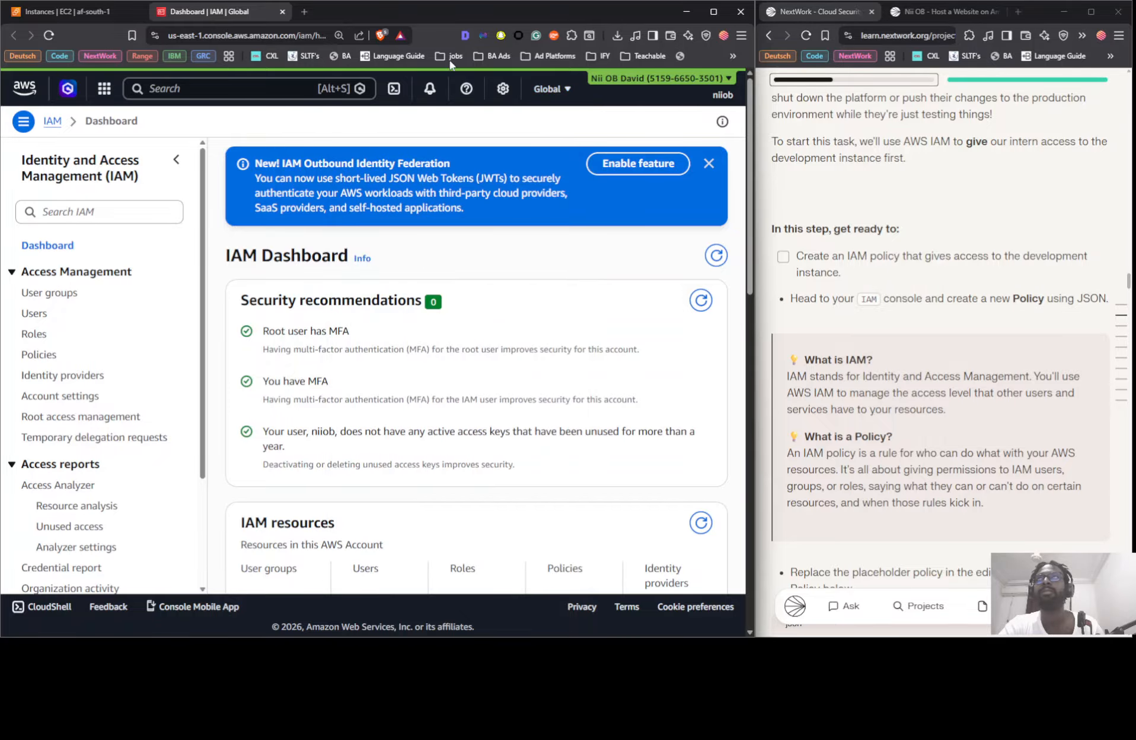
click(68, 11)
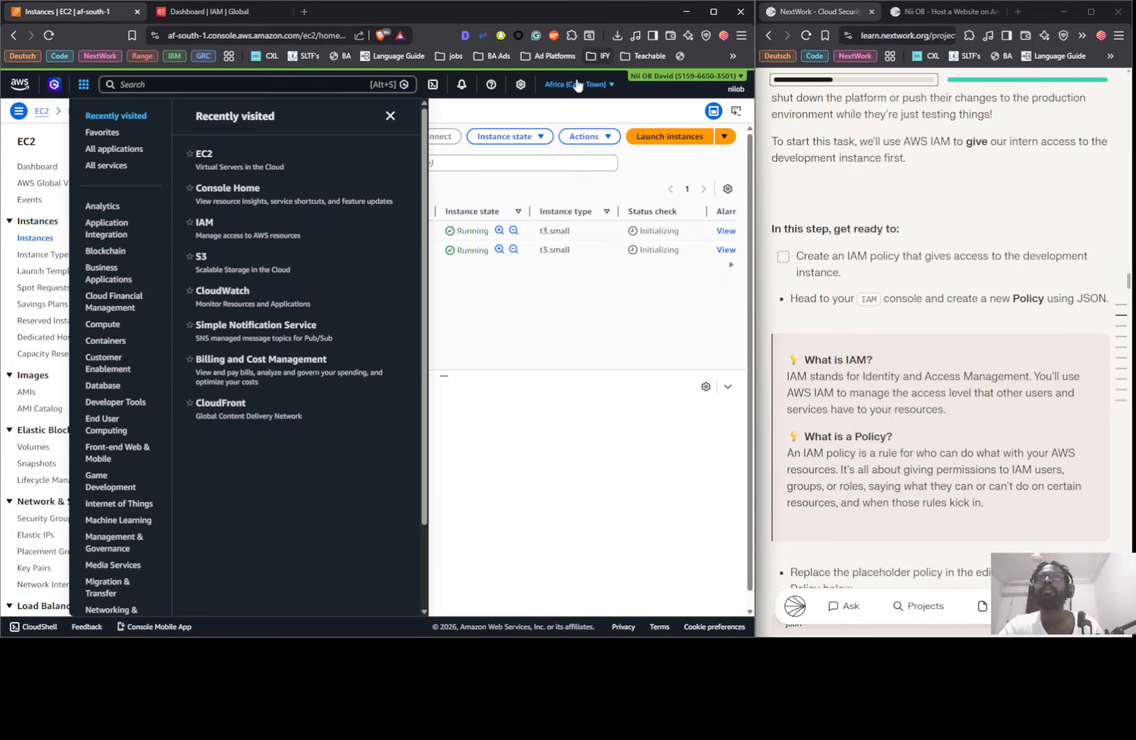
click(250, 12)
click(548, 90)
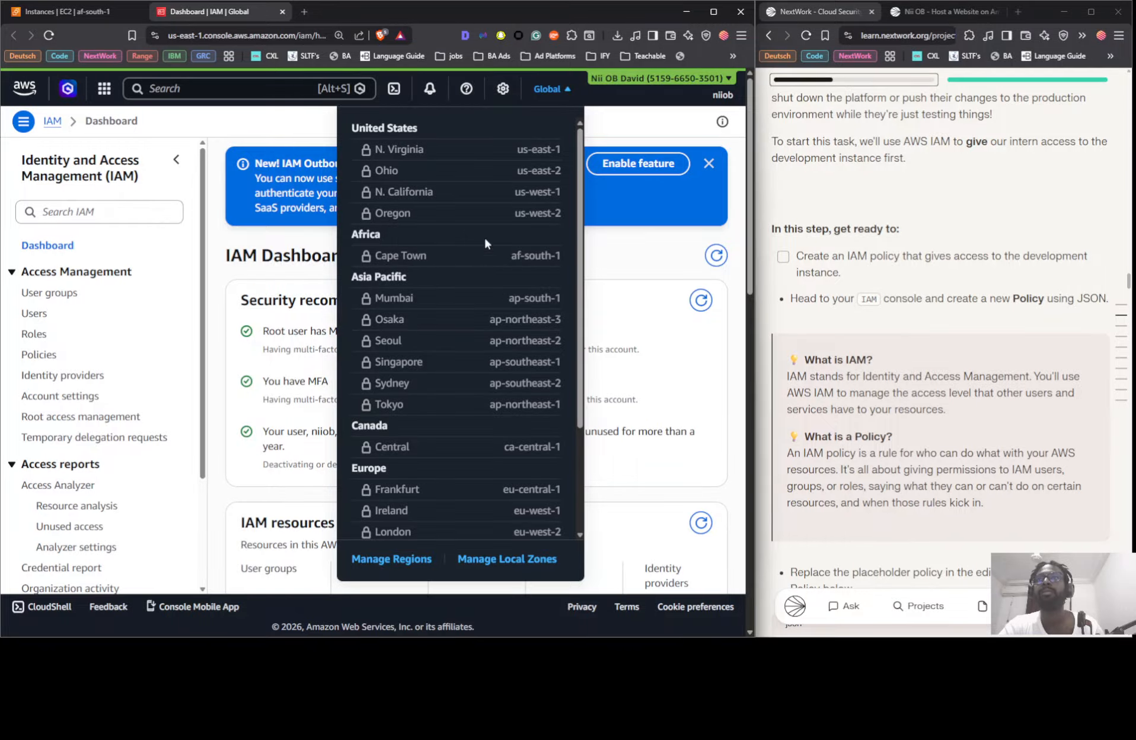
click(616, 116)
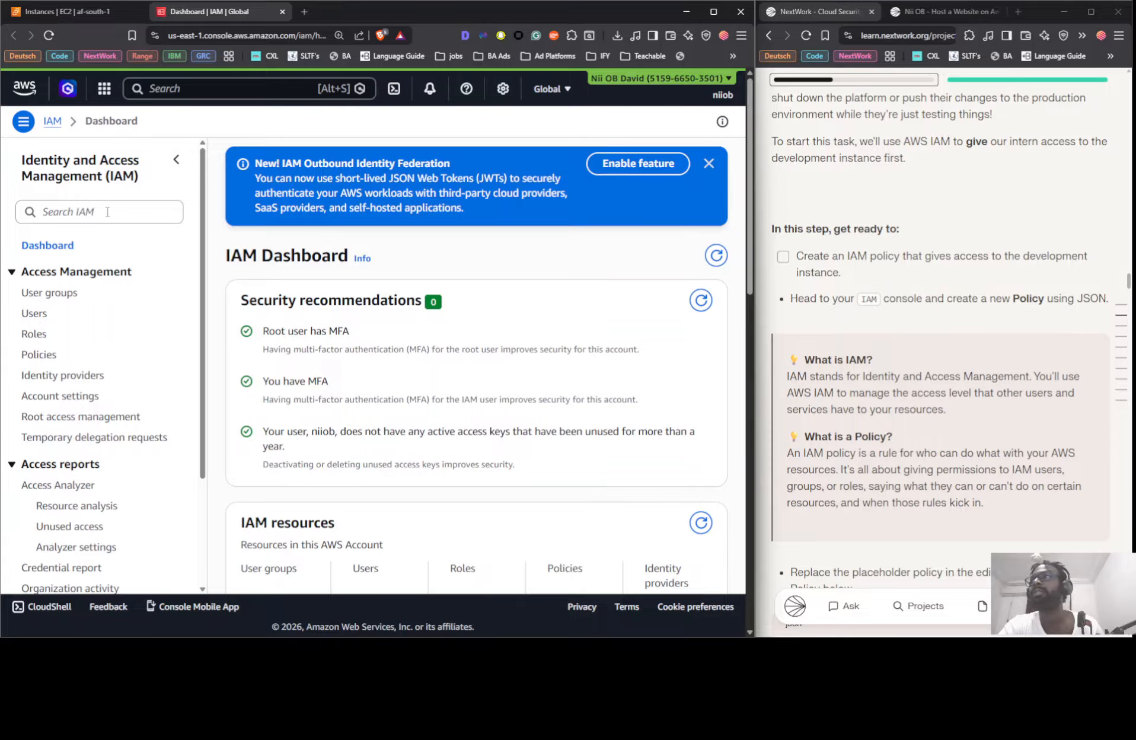
Open the IAM policies and start creating a new policy using the JSON editor
key(ctrl+minus)
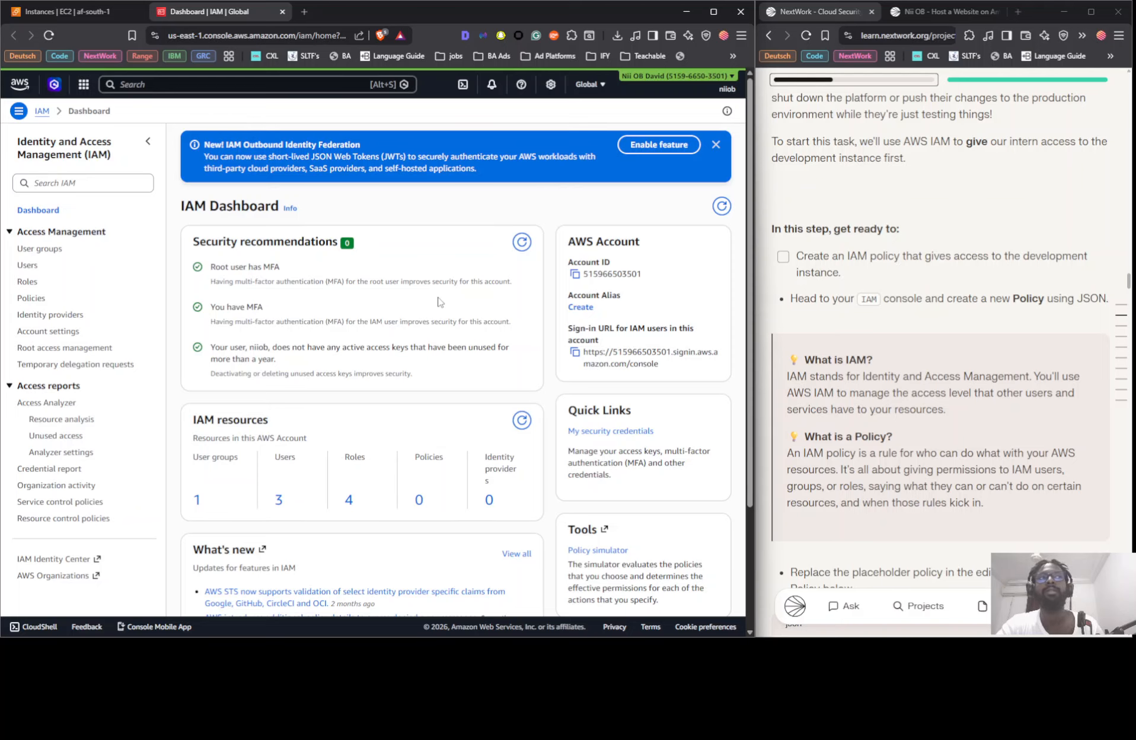
click(32, 299)
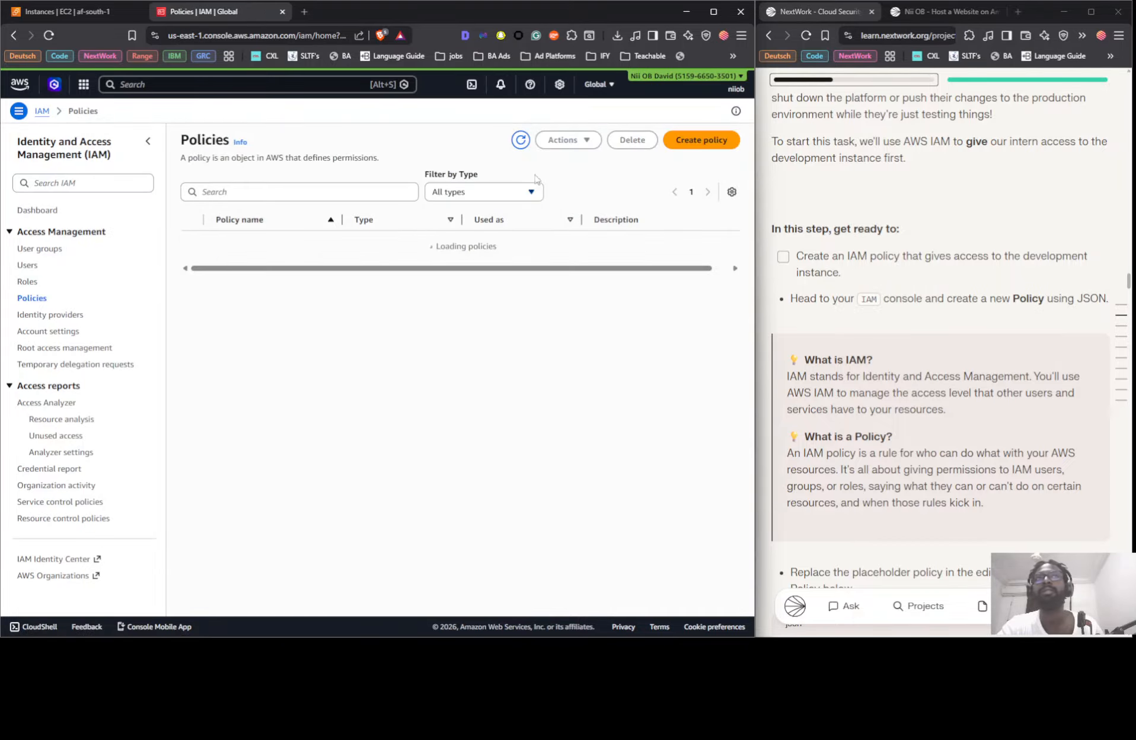
click(707, 144)
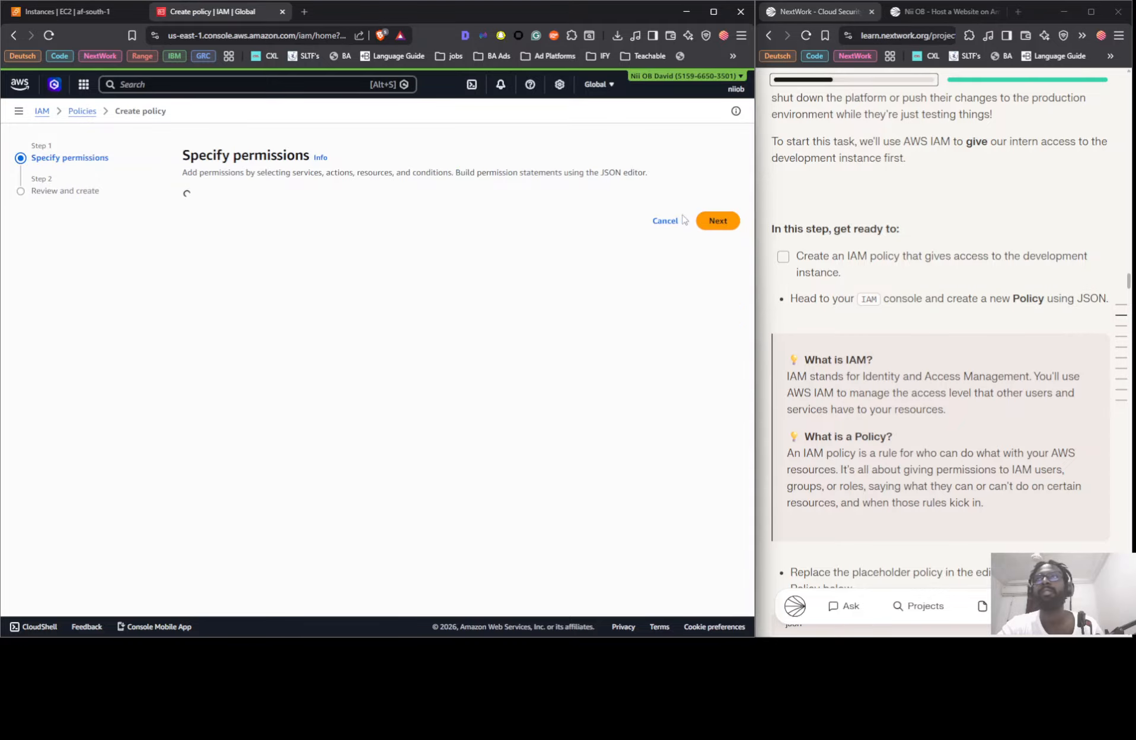
click(599, 205)
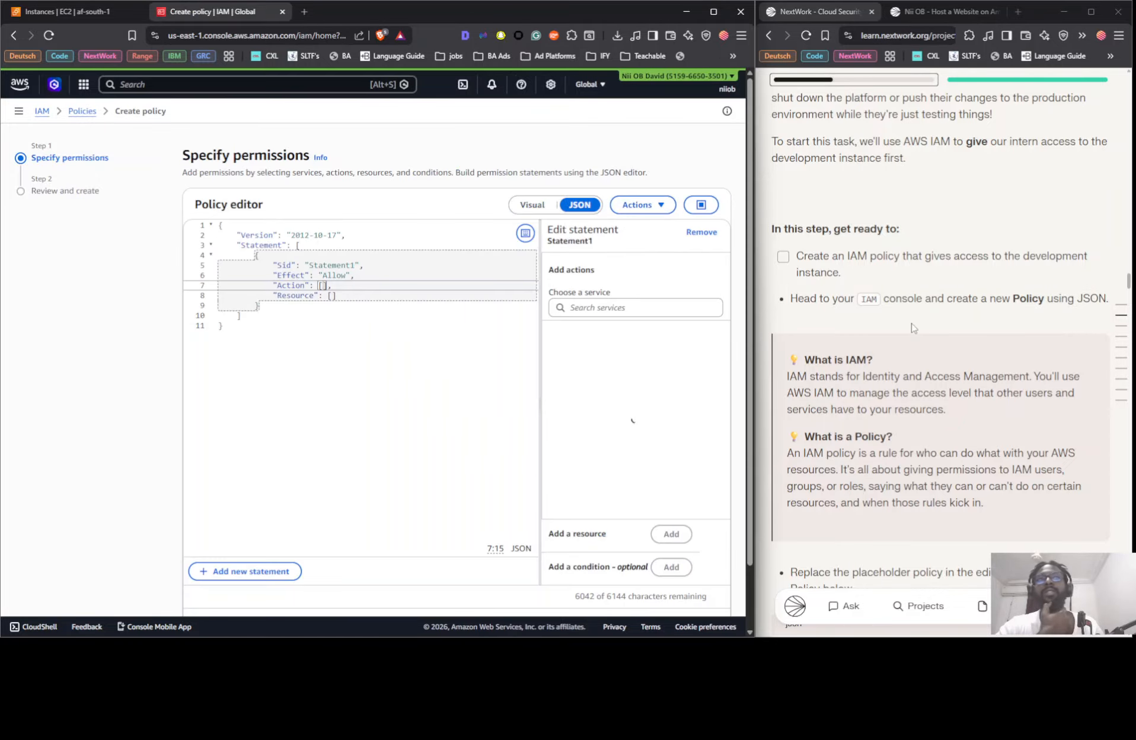
Copy the JSON policy from the project instructions and replace the entire placeholder policy in the editor with it
scroll(914, 326, down, 6)
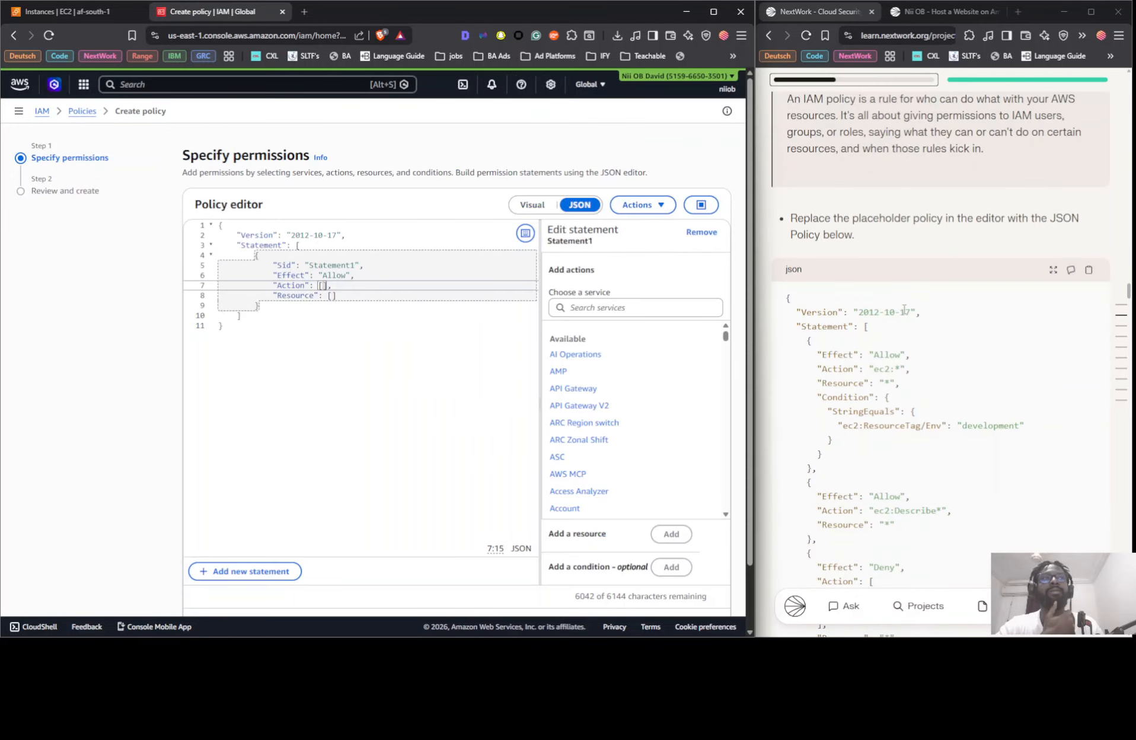
click(1089, 270)
click(423, 329)
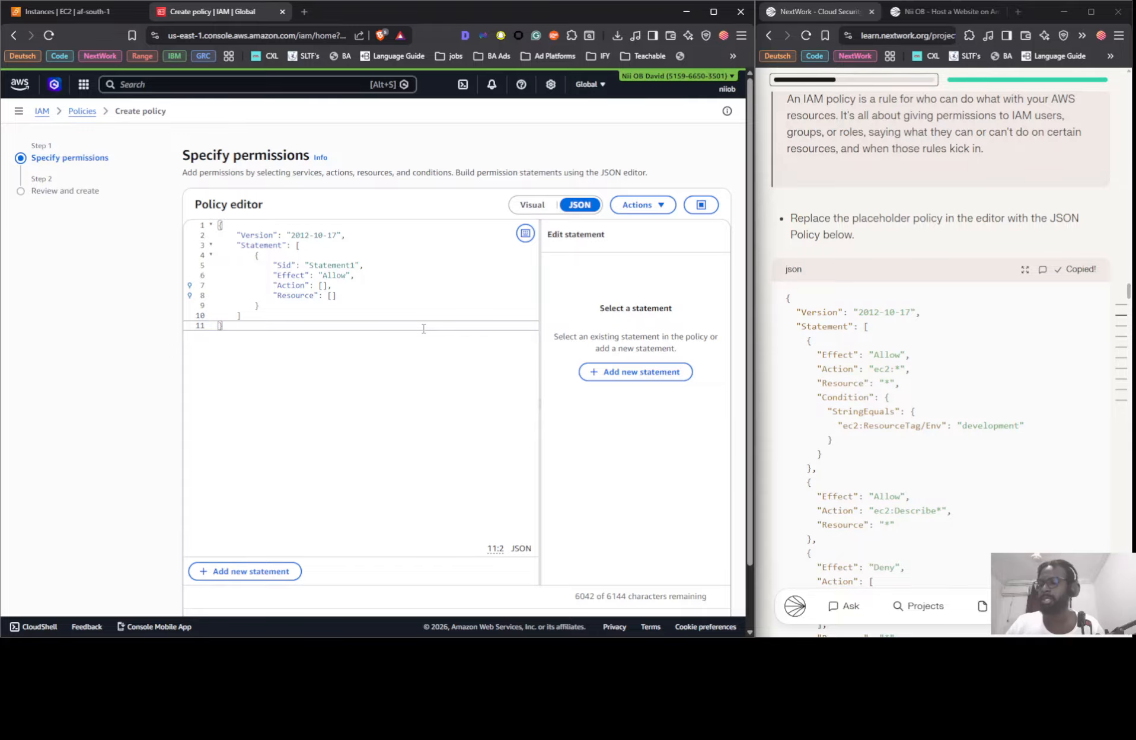
key(ctrl+a)
key(ctrl+v)
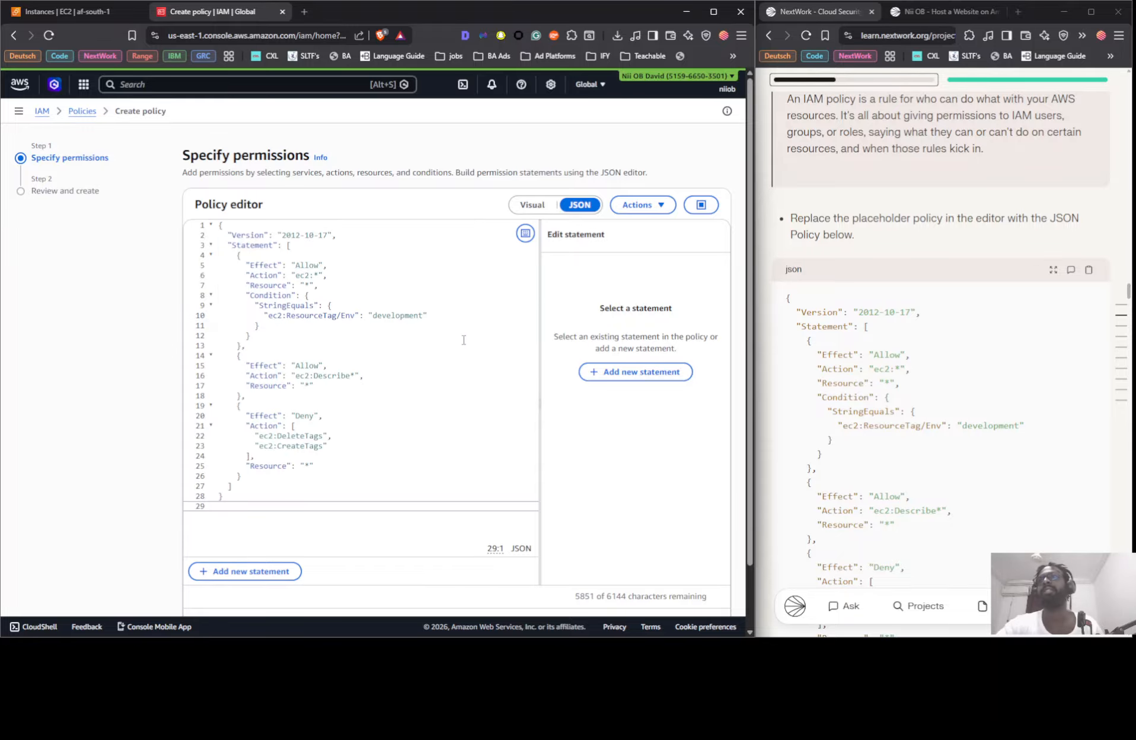
key(ctrl+plus)
key(ctrl+plus)
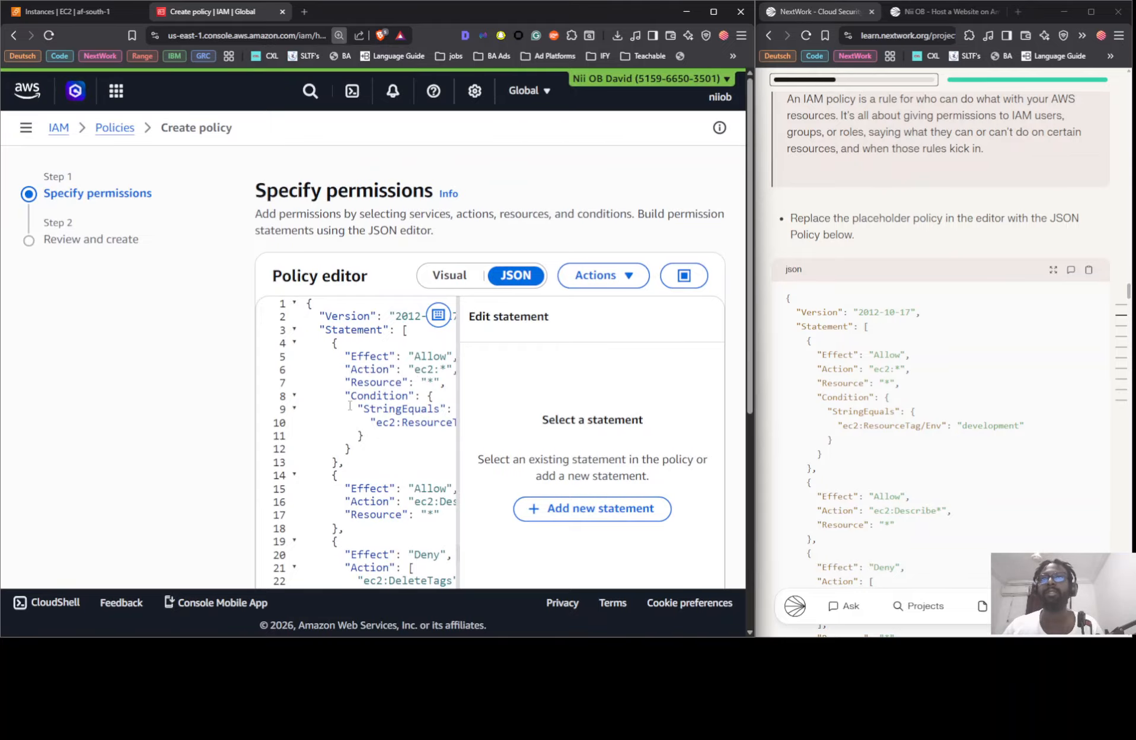
key(ctrl+minus)
key(ctrl+minus)
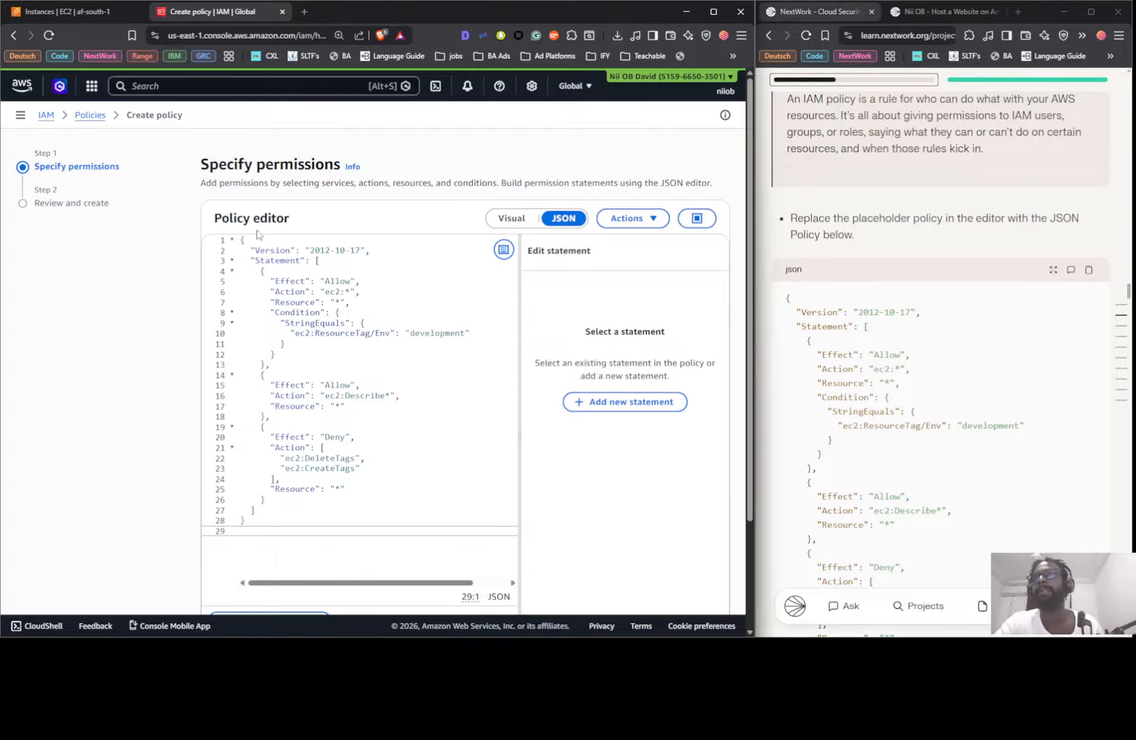
text(++++++++++++++++++++++)
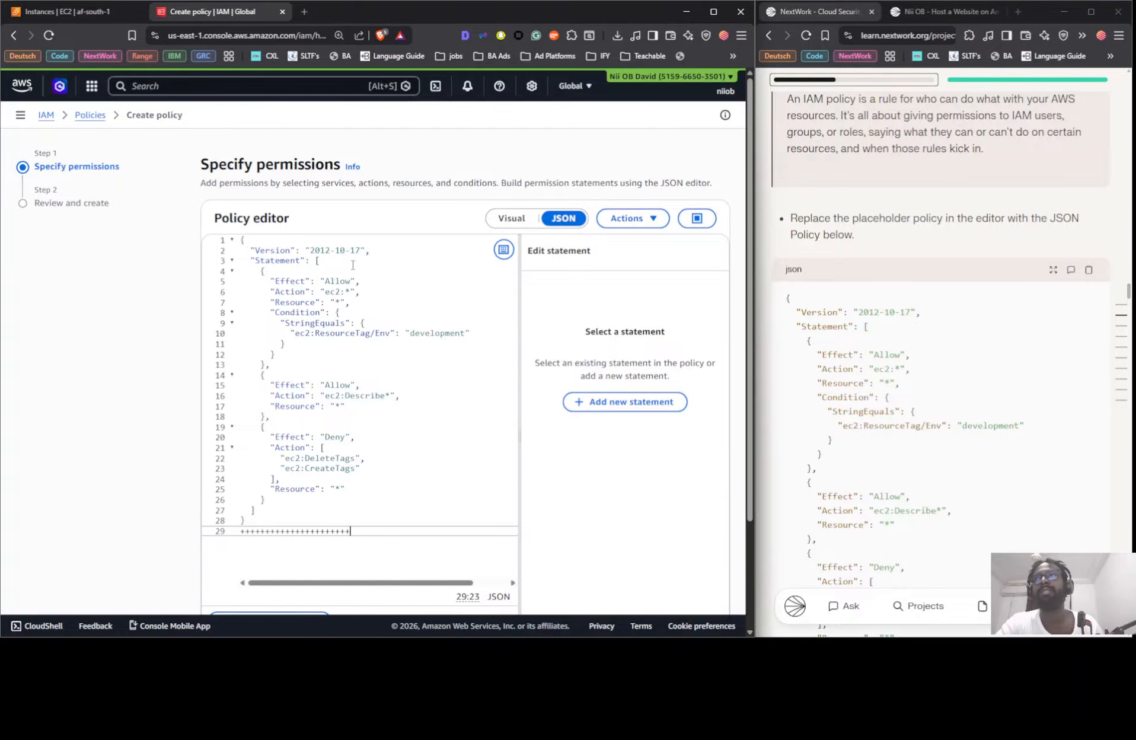
text(++++++++++++++++++++++)
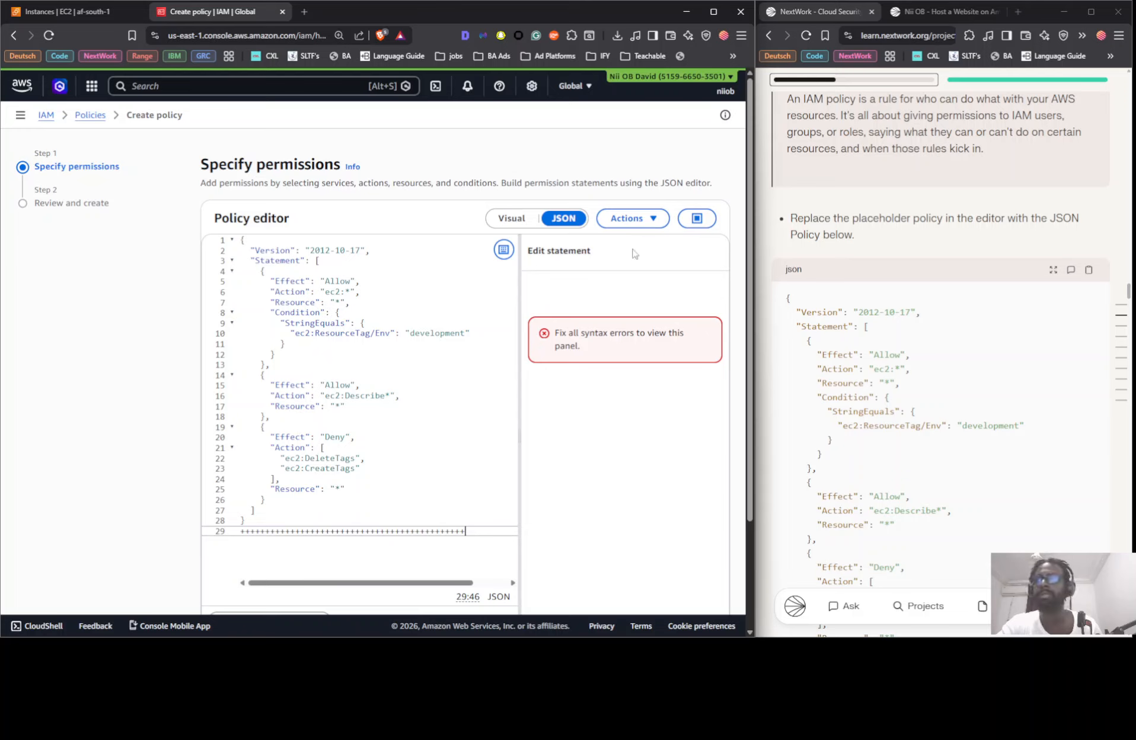
key(ctrl+z)
key(ctrl+z)
key(ctrl+z)
key(ctrl+z)
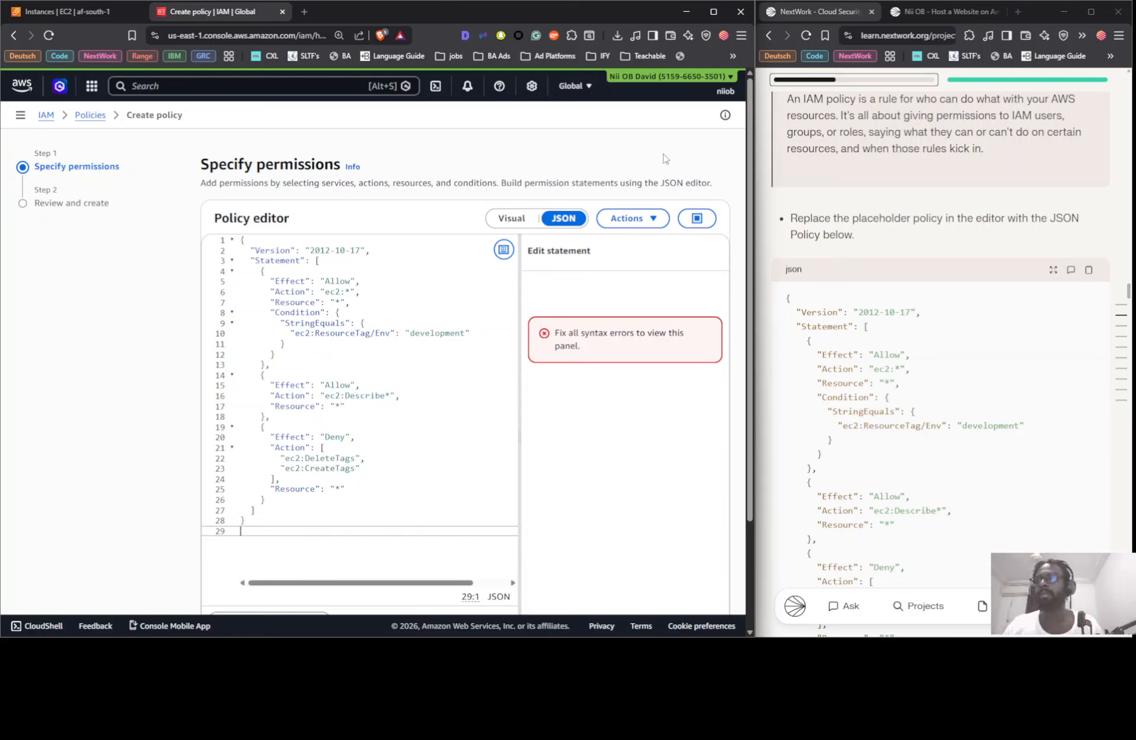
key(ctrl+v)
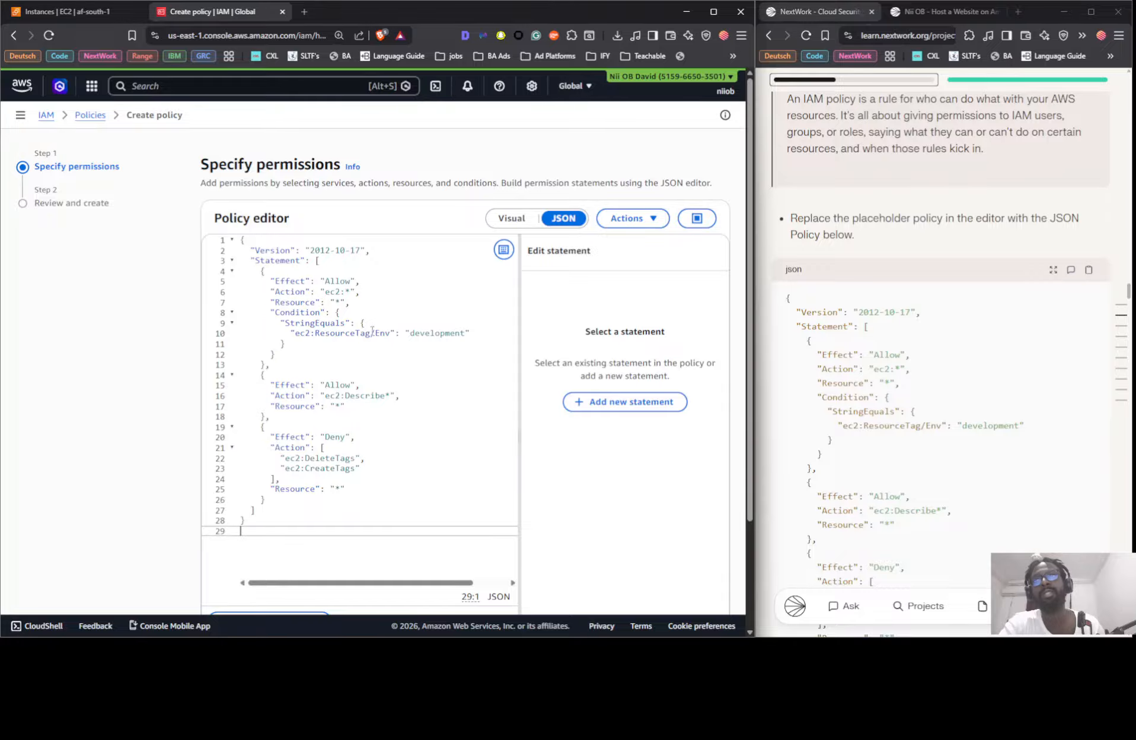
Look through the pasted policy statements and proceed to the review and create stage
scroll(483, 331, down, 2)
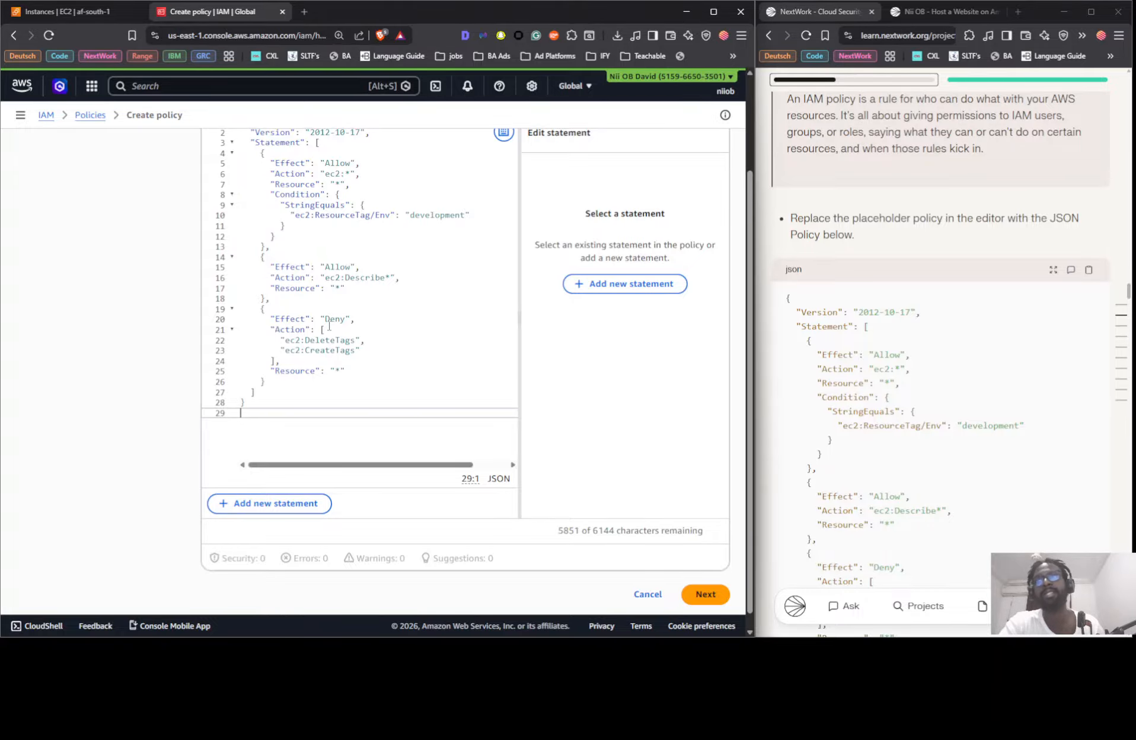
scroll(634, 355, down, 1)
scroll(634, 355, up, 3)
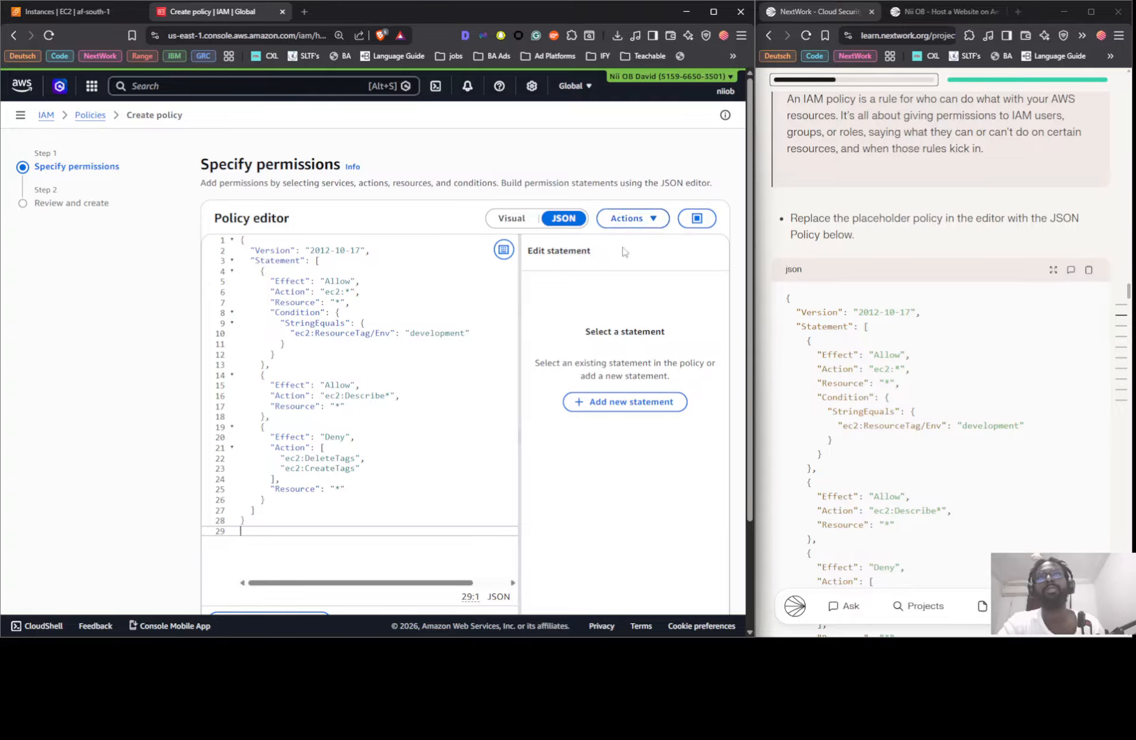
scroll(624, 251, down, 2)
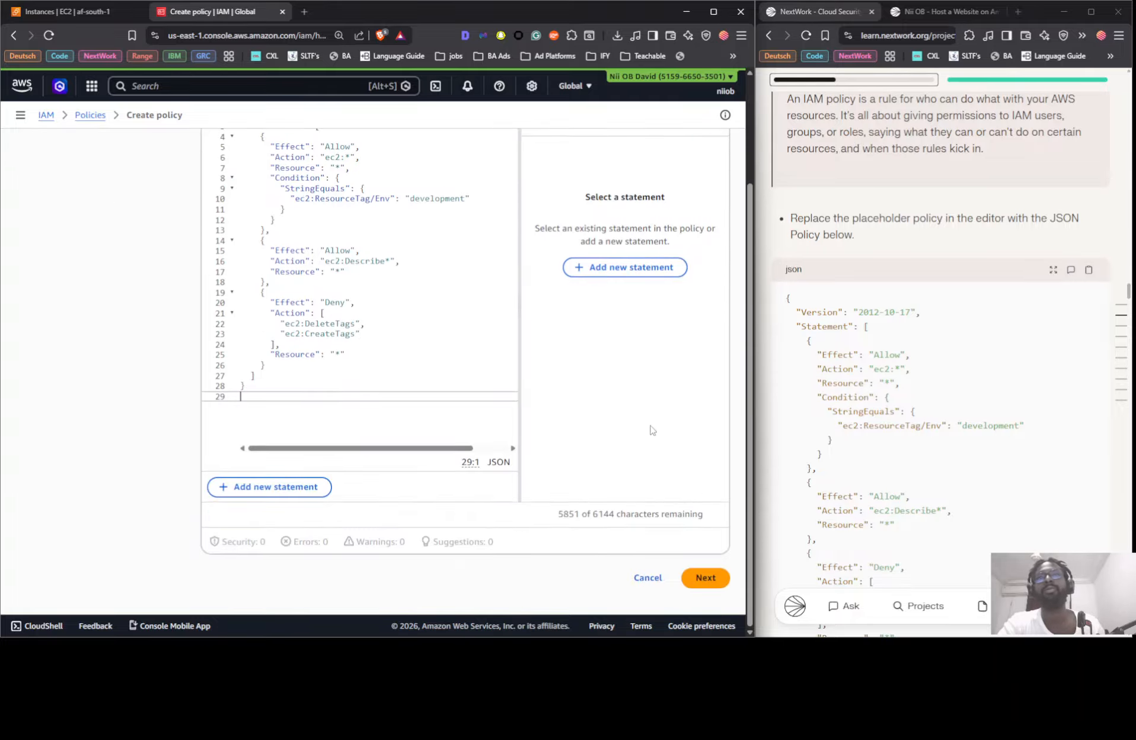
click(701, 586)
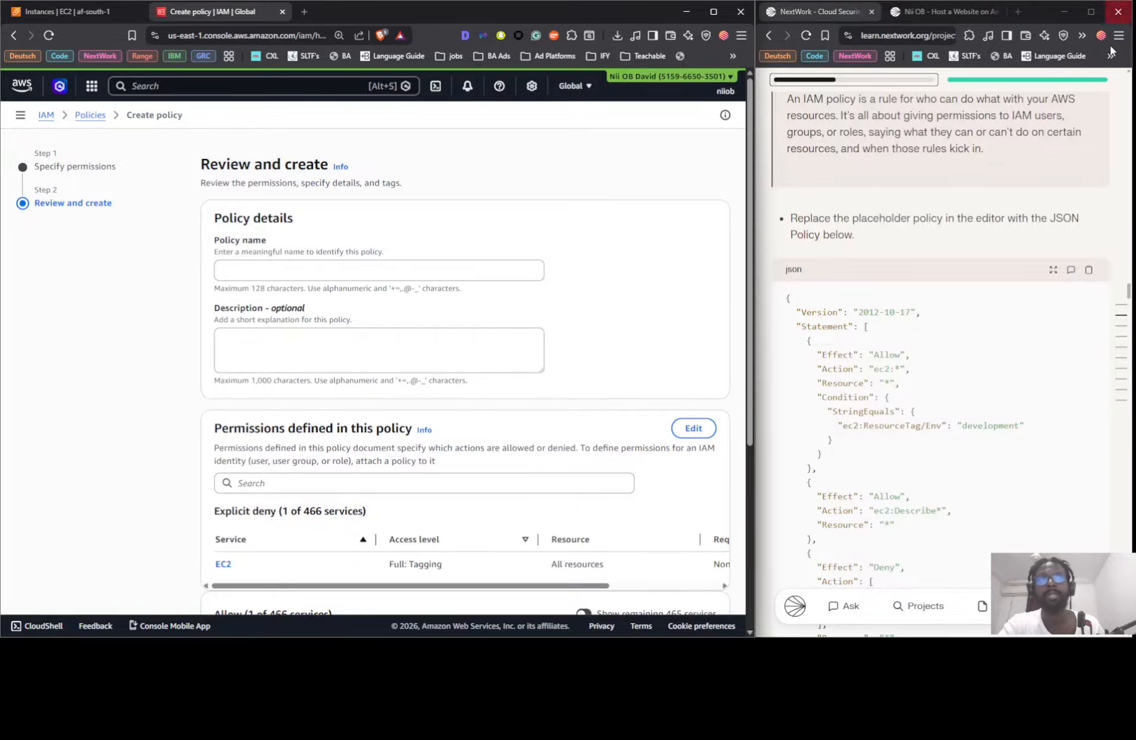
Copy the policy details from the instructions: name NextWorkDevEnvironmentPolicy, description "IAM Policy for NextWork's development environment", and try to create the policy
scroll(919, 214, down, 9)
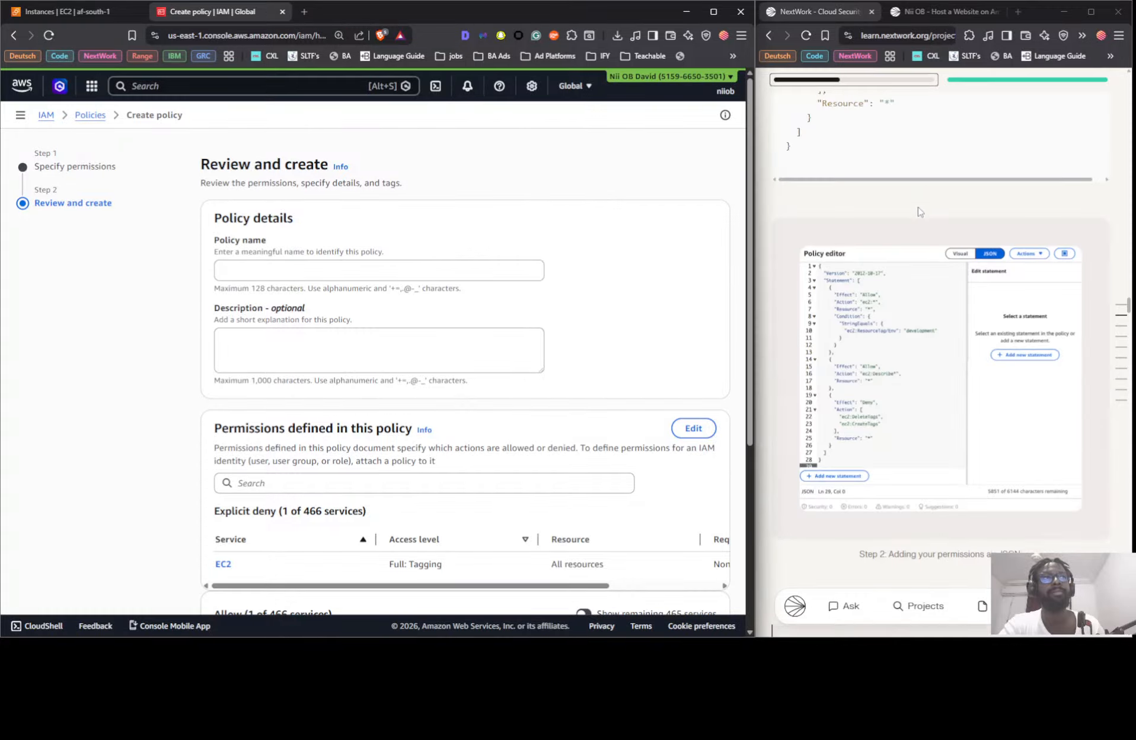
scroll(919, 211, down, 15)
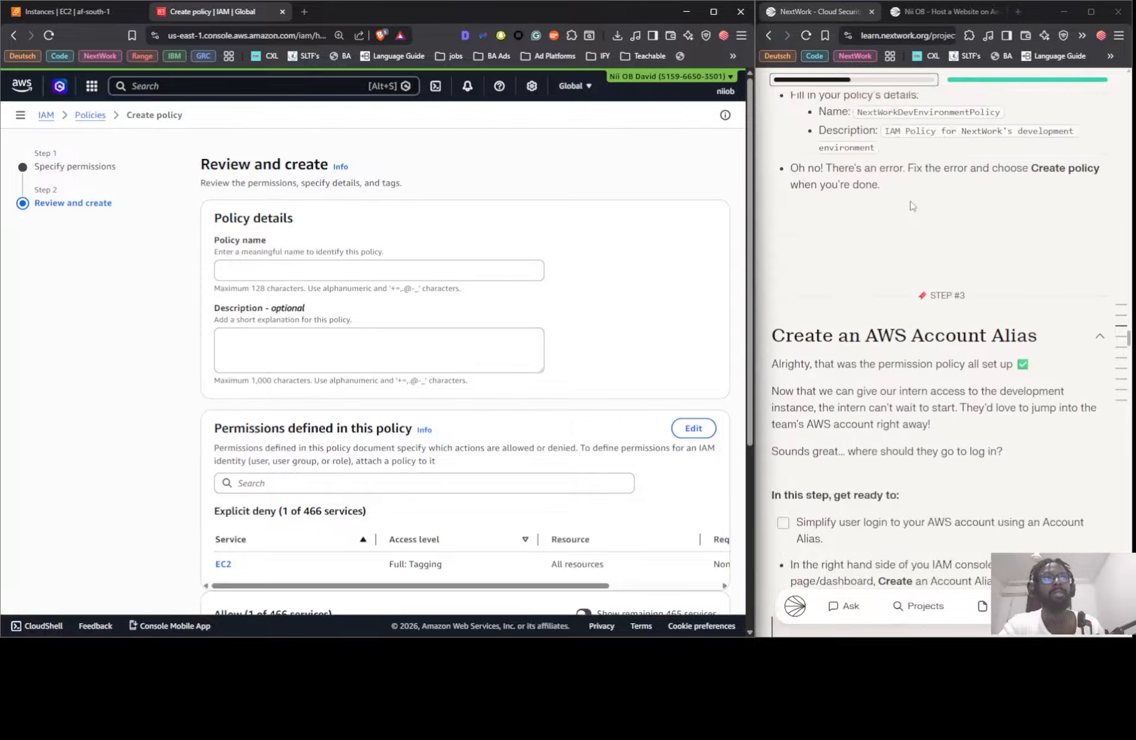
scroll(912, 205, up, 3)
click(909, 292)
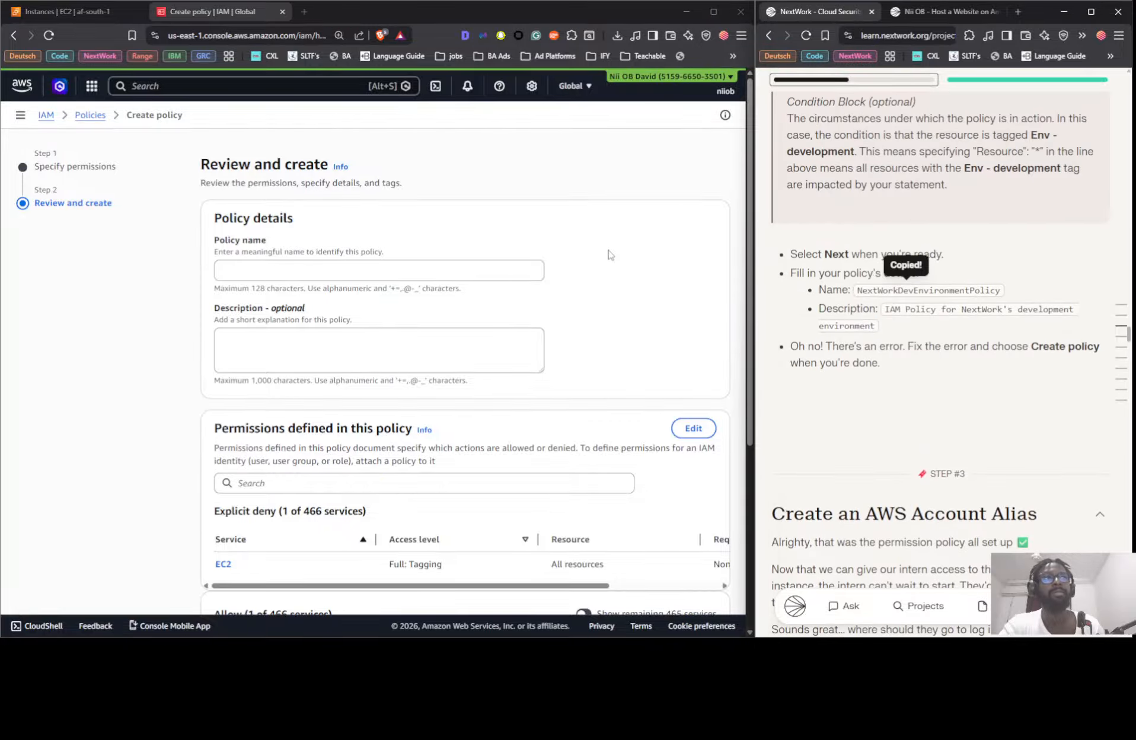
click(367, 275)
key(ctrl+v)
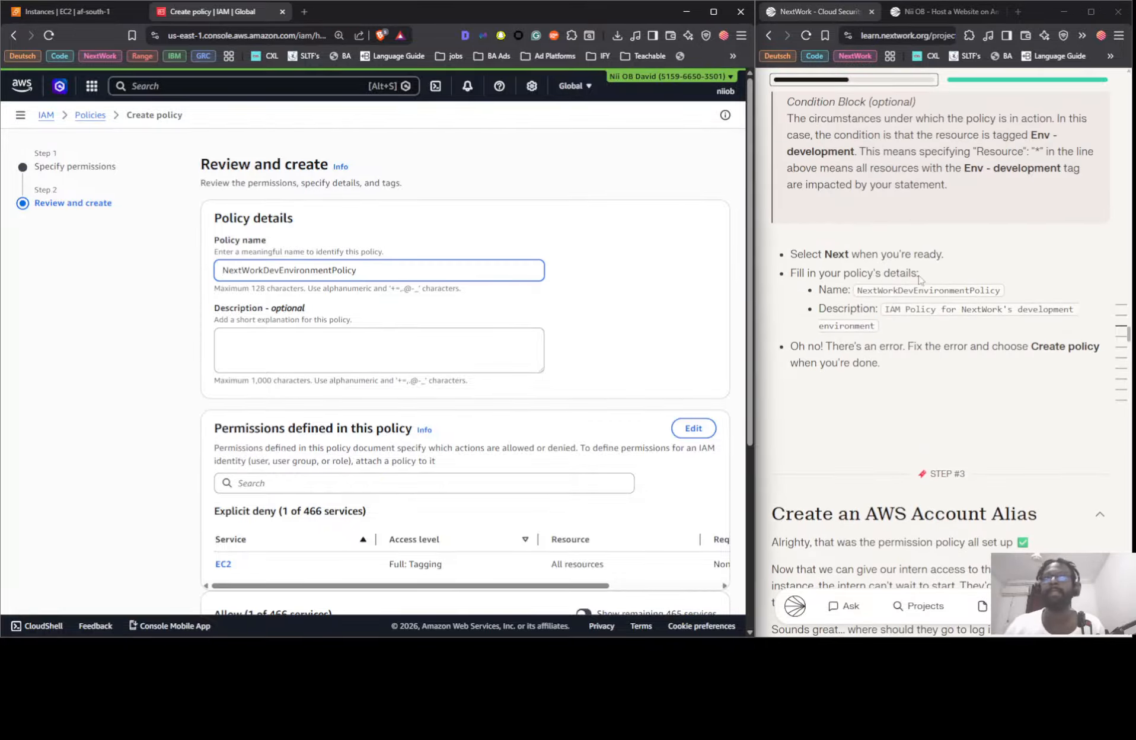
click(927, 314)
click(349, 332)
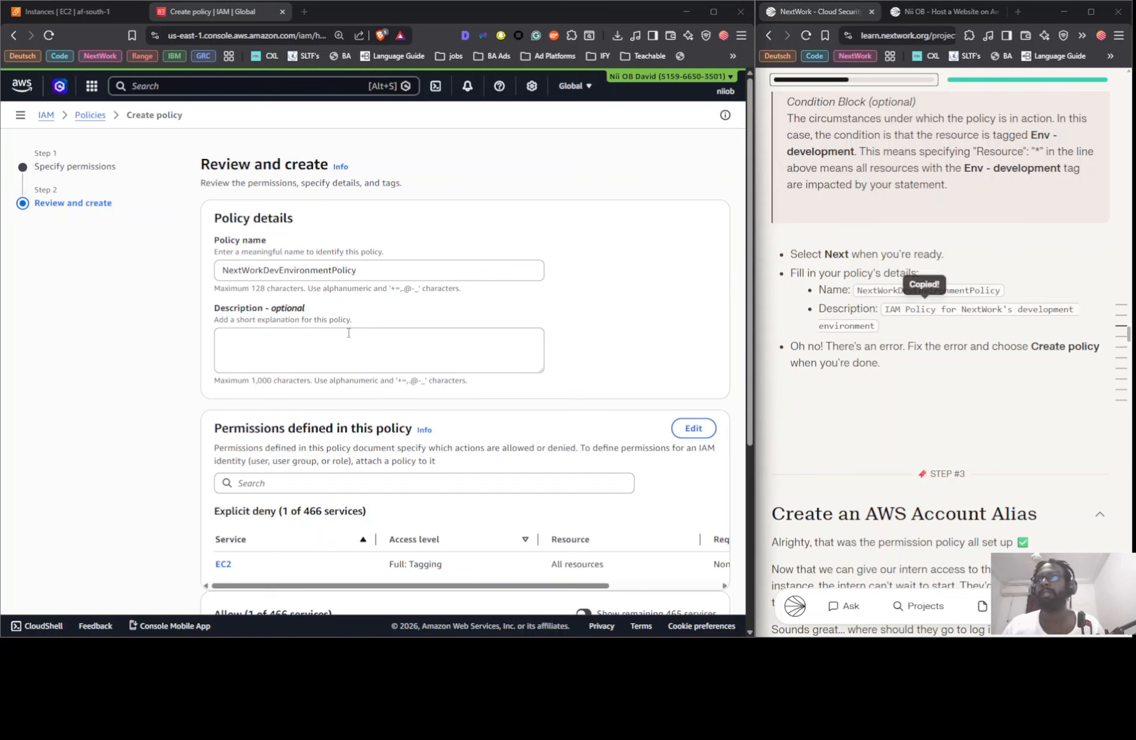
key(ctrl+v)
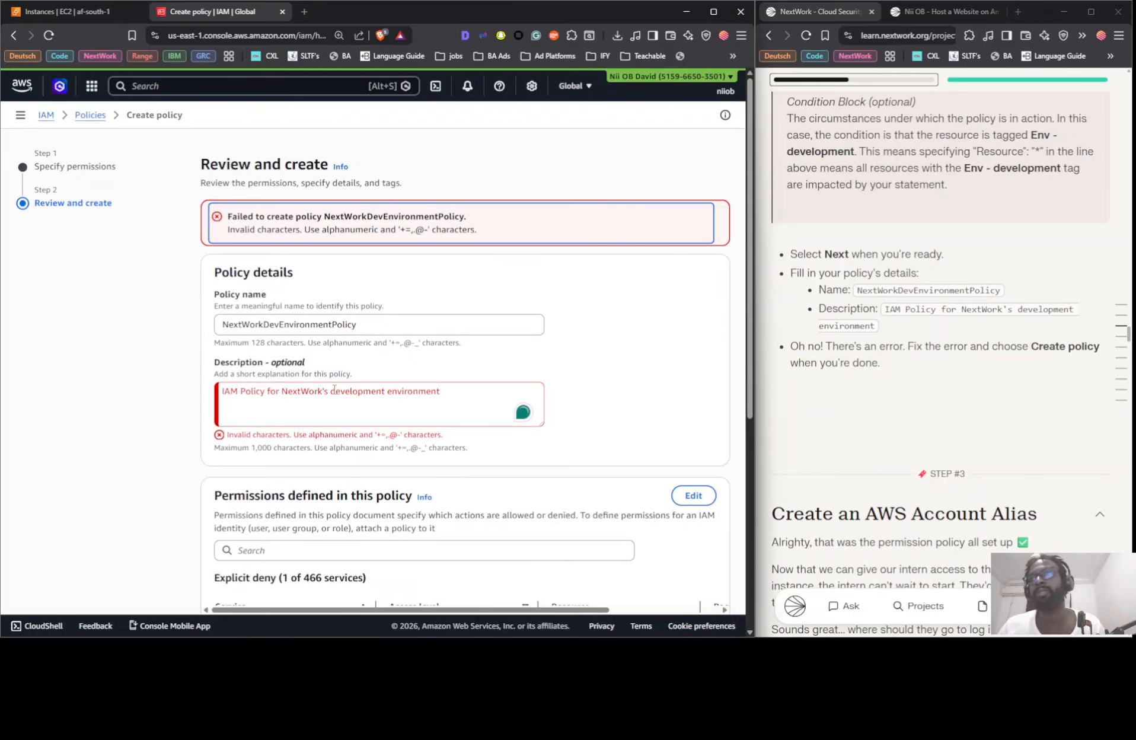
Reword the policy description without the apostrophe as "IAM Policy for the NextWork development environment"
drag(330, 390, 323, 387)
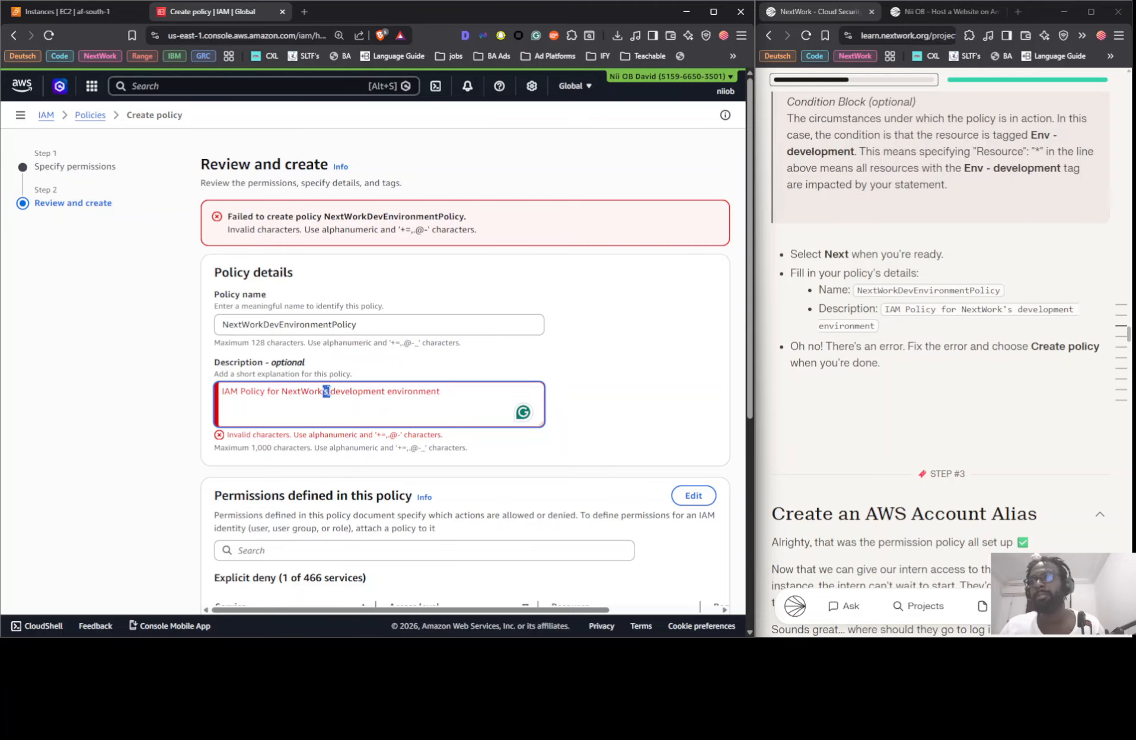
key(BackSpace)
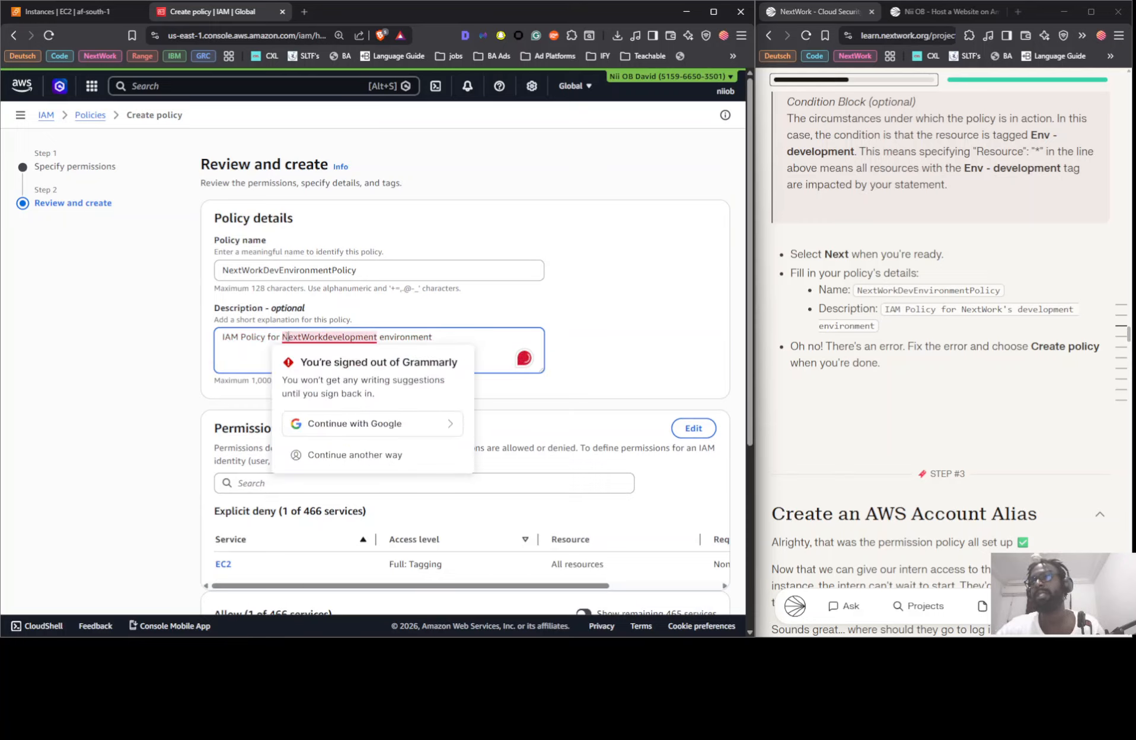
text(theb)
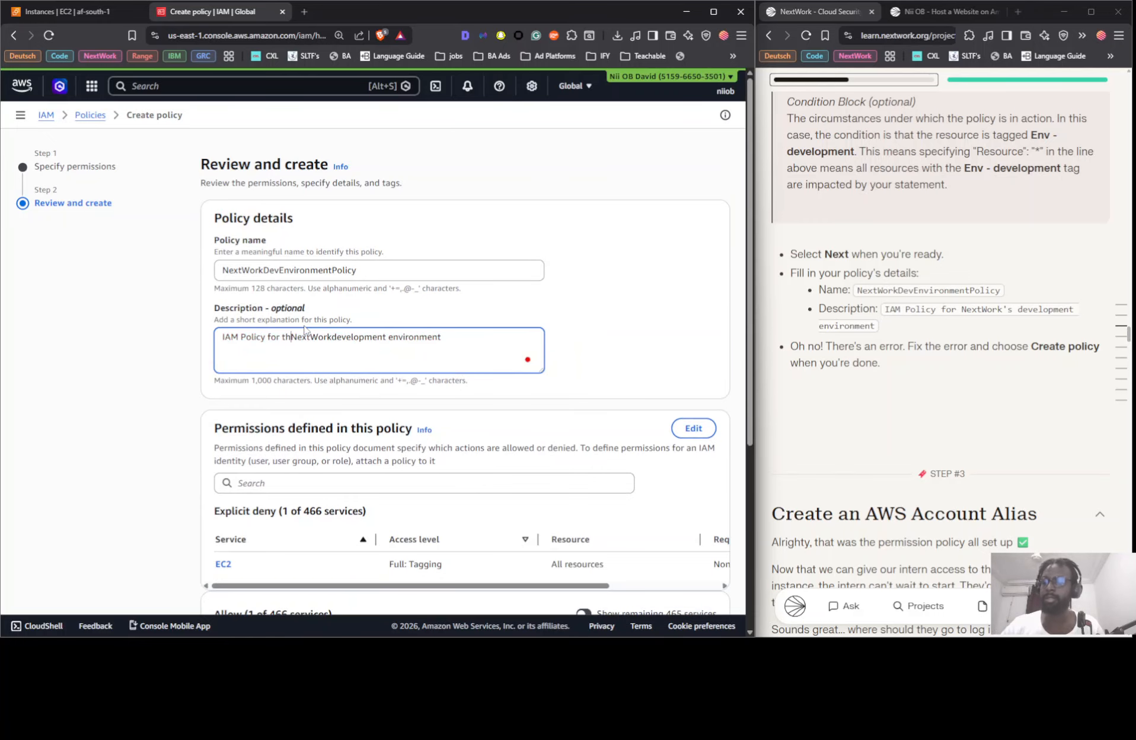
key(BackSpace)
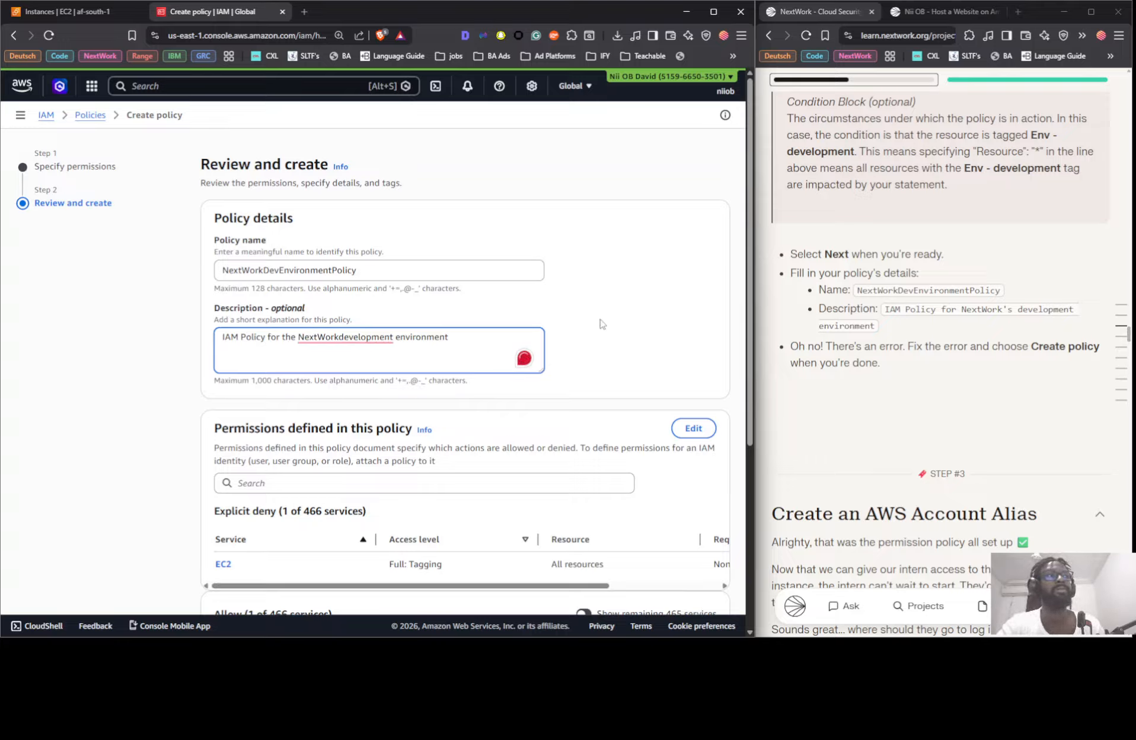
click(336, 339)
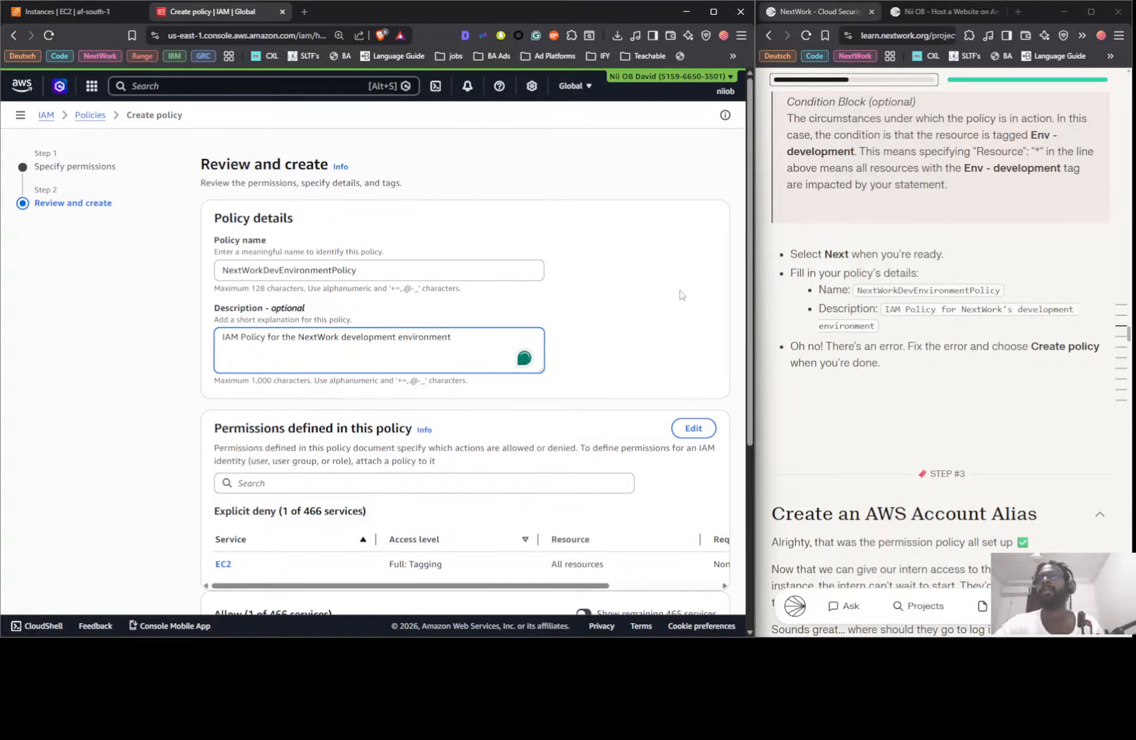
Review the permissions summary, including the allow statement's request condition, and create the policy
scroll(396, 323, down, 5)
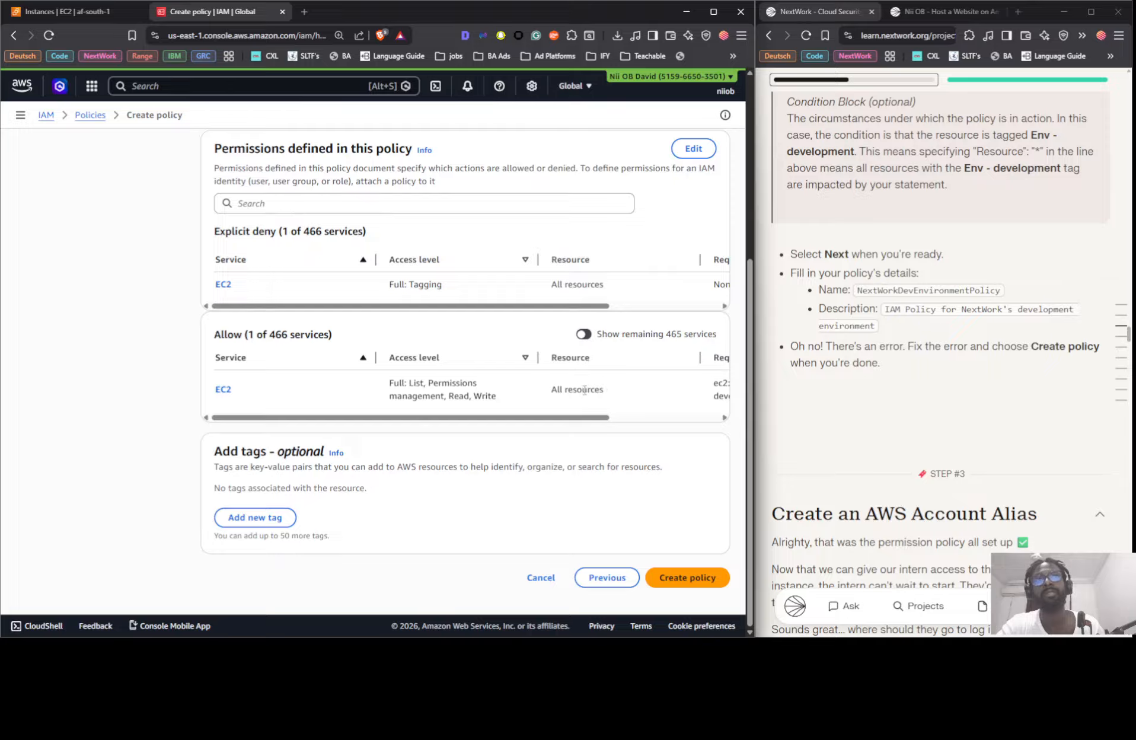
drag(568, 418, 646, 424)
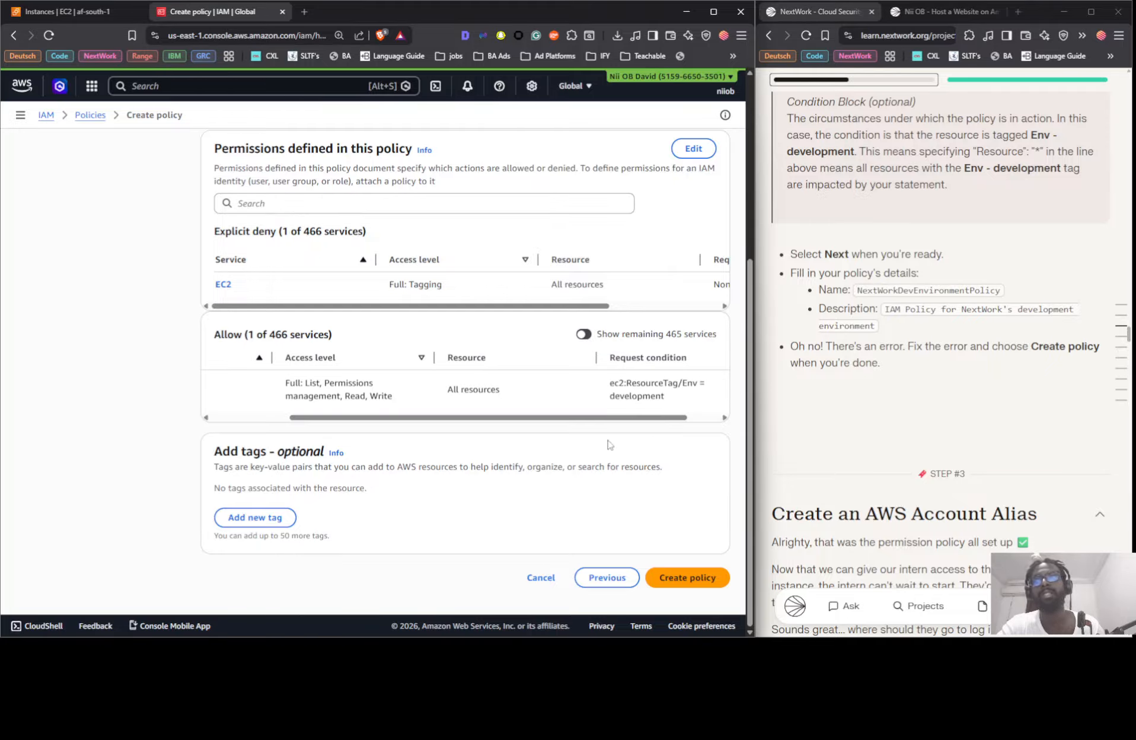
click(665, 578)
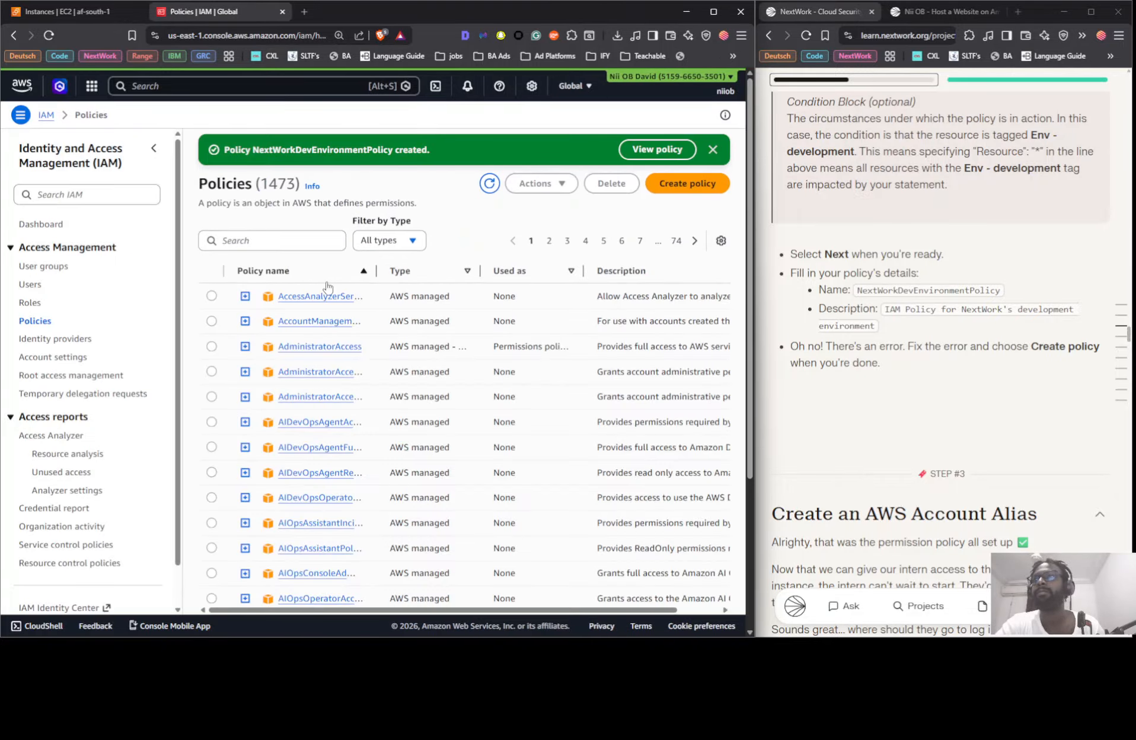
Search the policies list for "next" and expand NextWorkDevEnvironmentPolicy to view its JSON
click(274, 239)
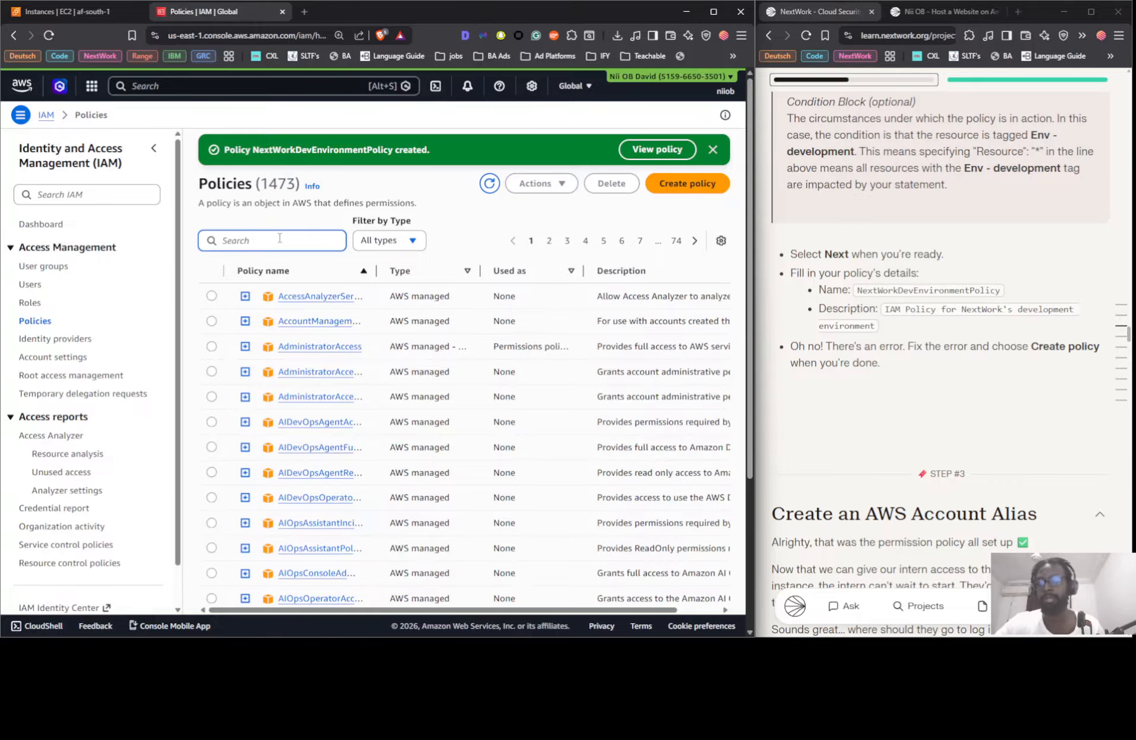
text(next)
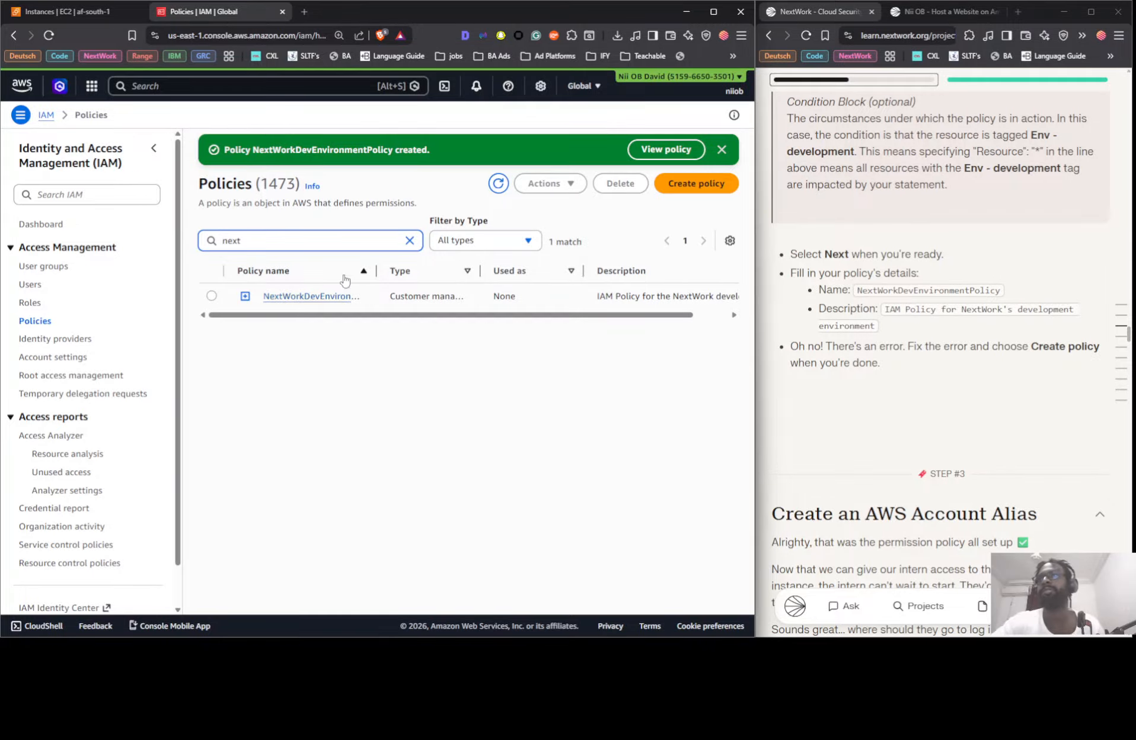
click(245, 296)
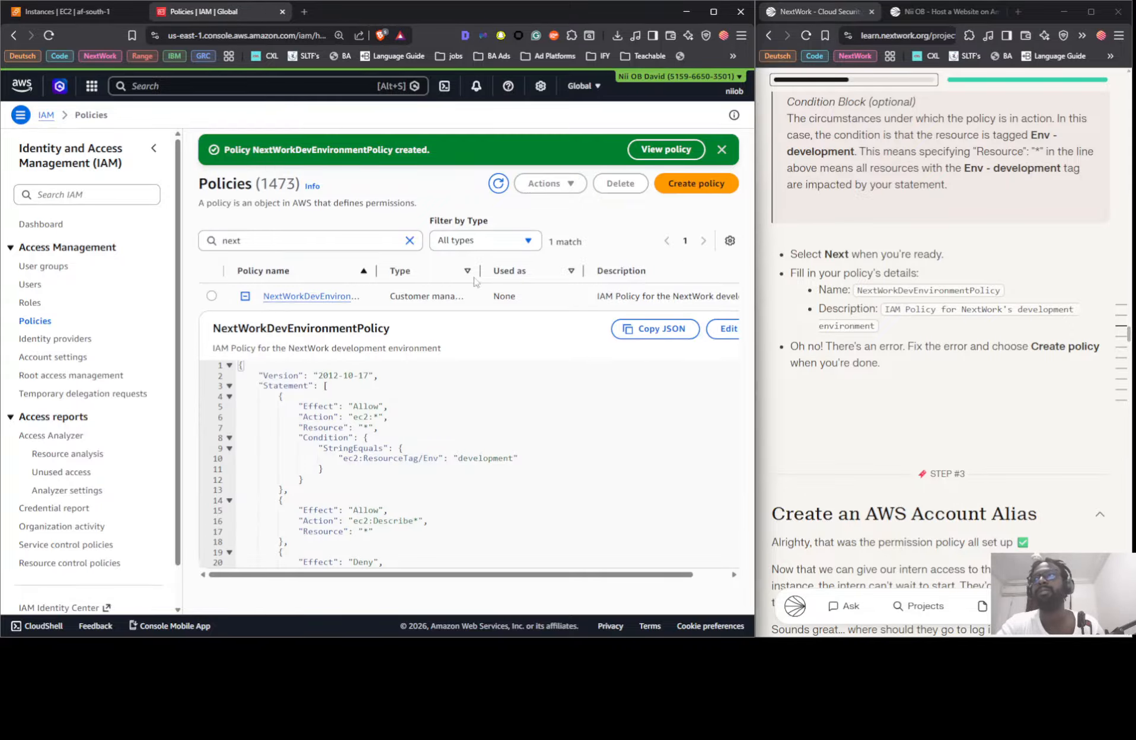
scroll(857, 287, down, 5)
scroll(857, 286, up, 4)
Mark the Step 2 task of creating an IAM policy for the development instance as done in the project instructions
scroll(857, 286, up, 15)
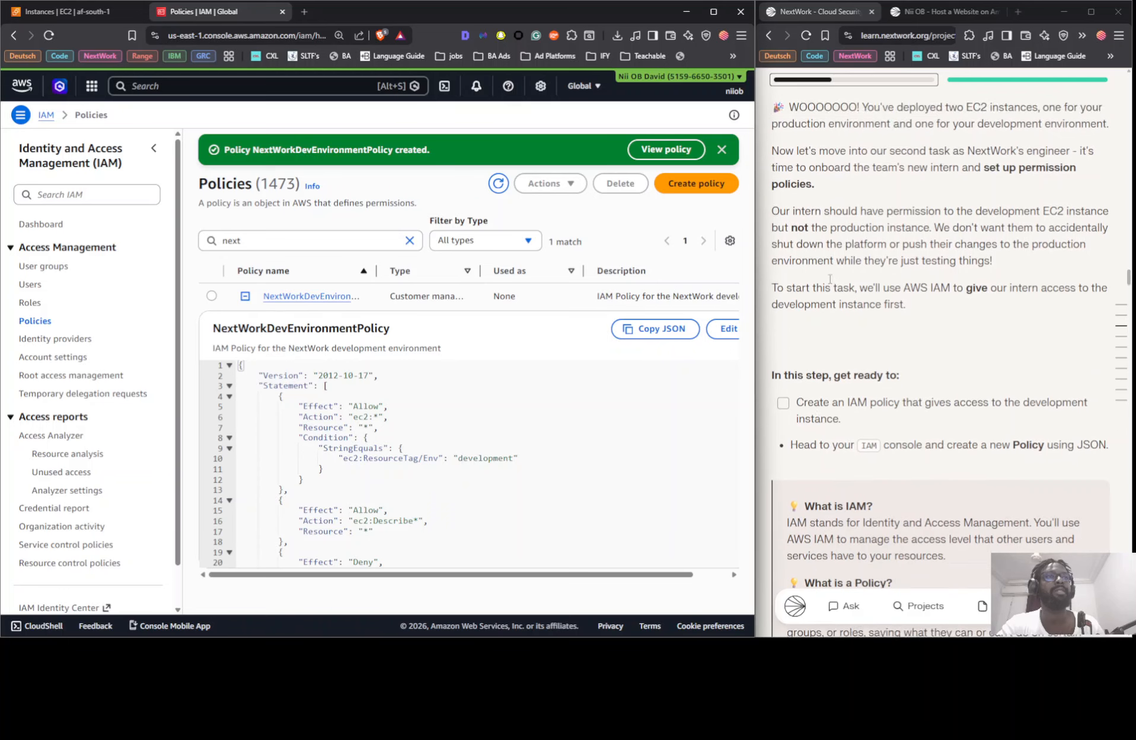
scroll(794, 356, down, 1)
click(784, 375)
scroll(847, 350, up, 15)
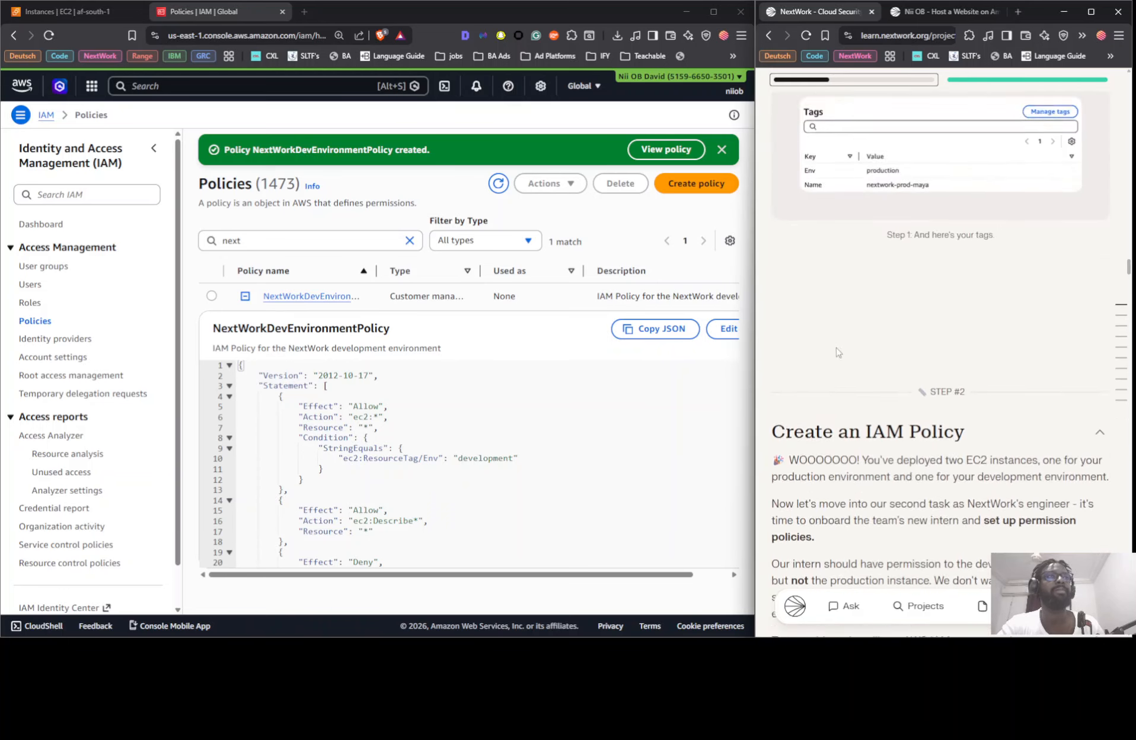
Look back through the Step 1 and Step 2 instructions, then read the Step 3 section on creating an AWS account alias
scroll(828, 336, up, 15)
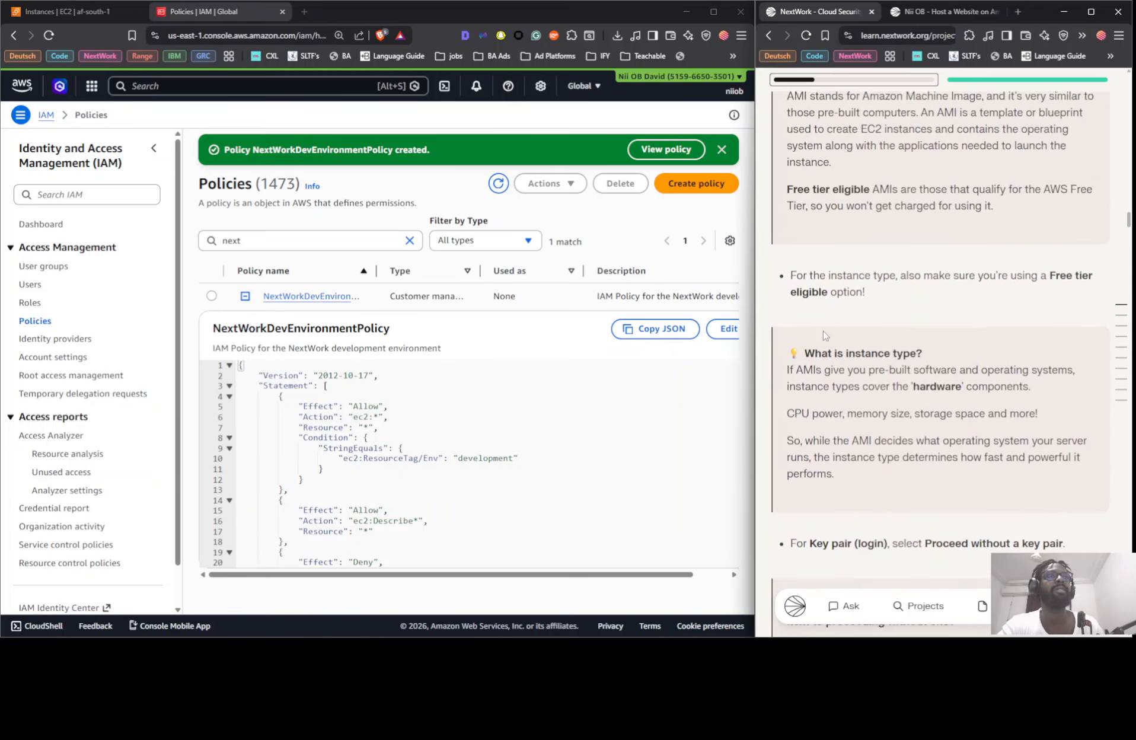
scroll(821, 330, up, 15)
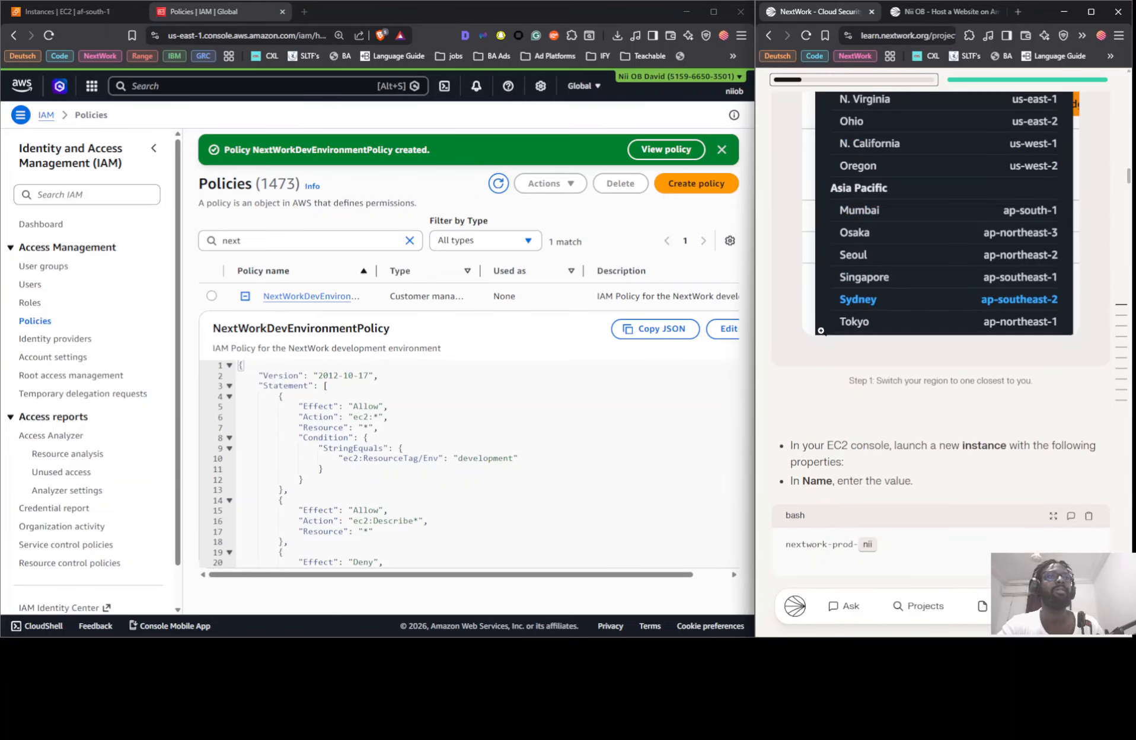
scroll(818, 333, down, 4)
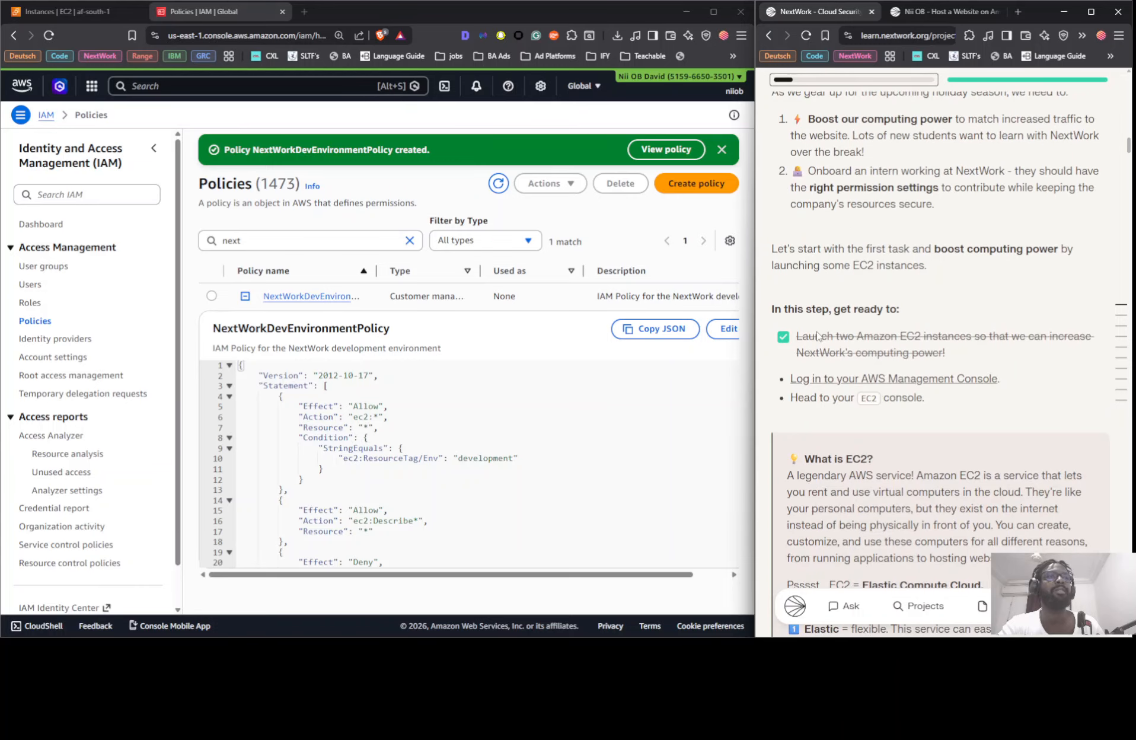
scroll(817, 336, down, 20)
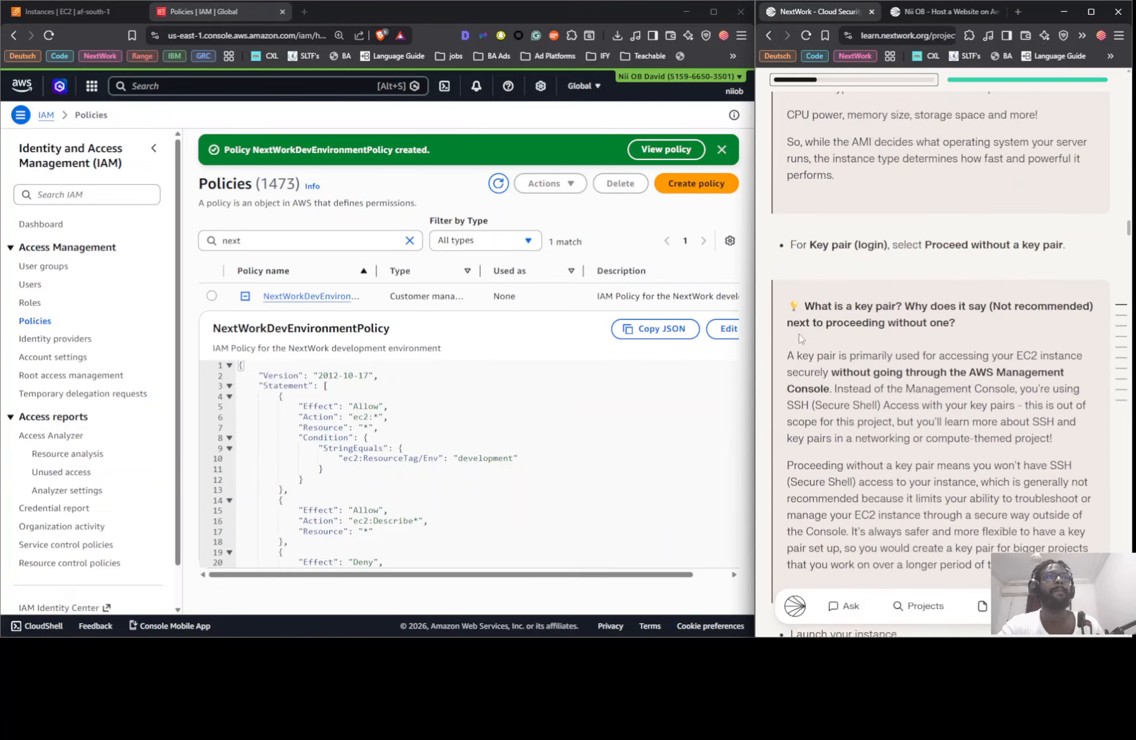
scroll(798, 334, down, 15)
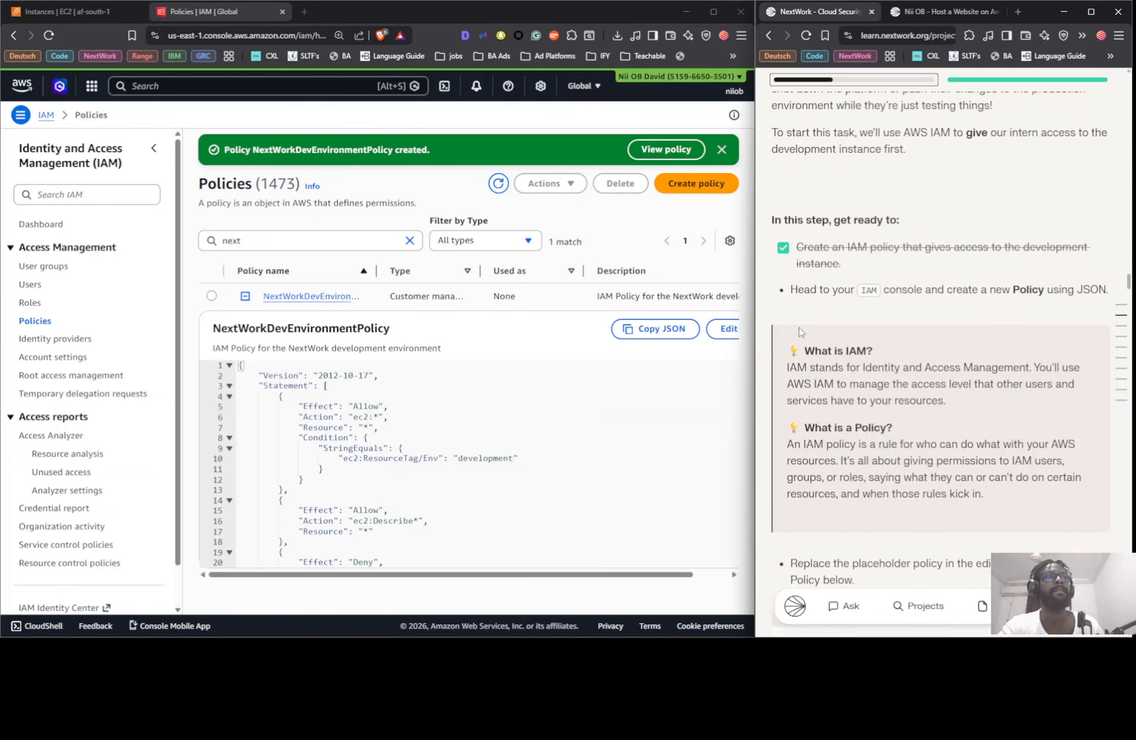
scroll(801, 327, down, 20)
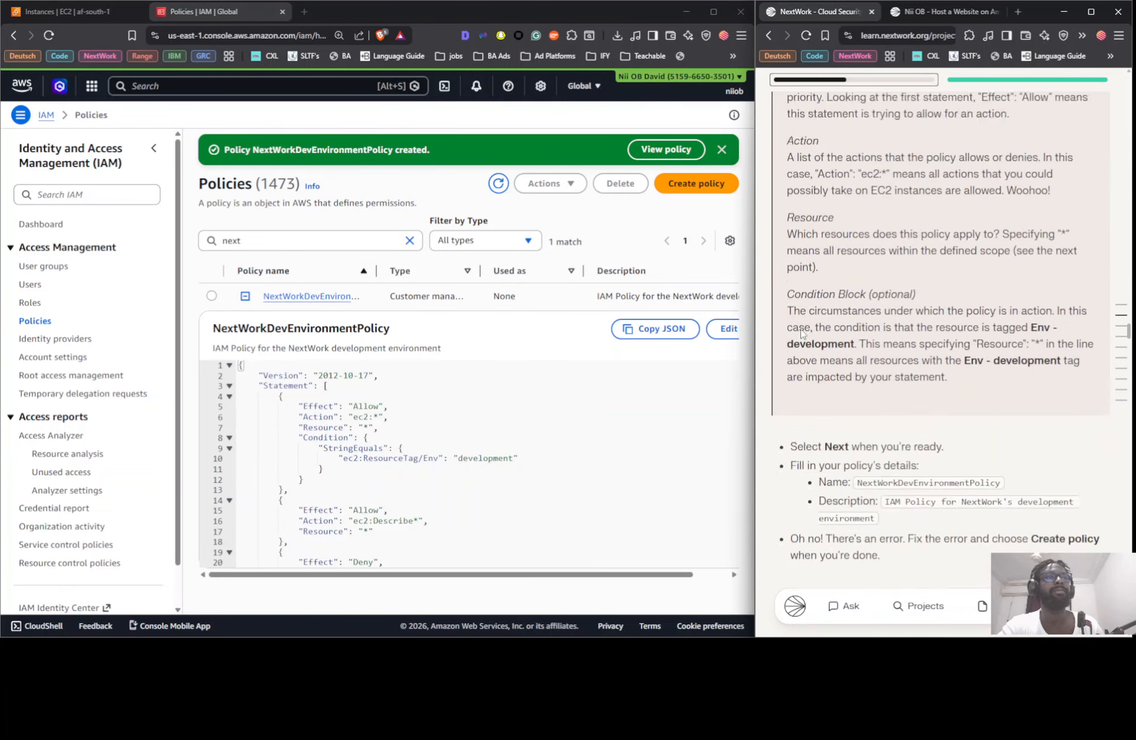
scroll(801, 329, down, 1)
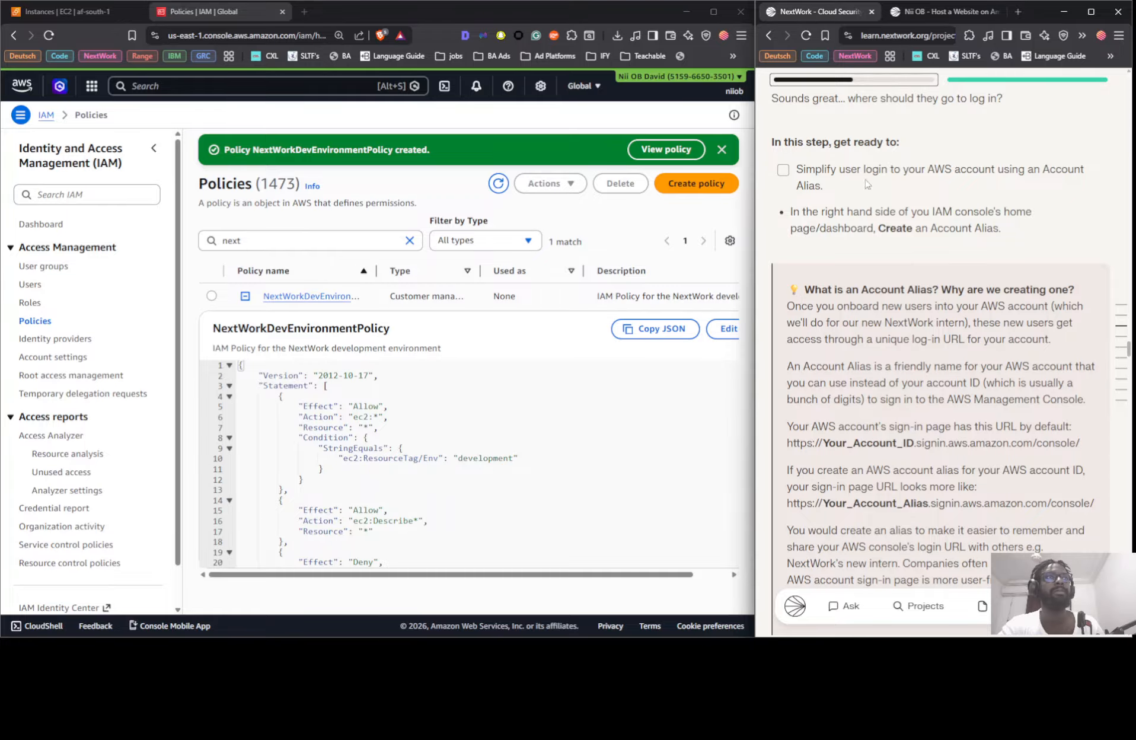
scroll(845, 196, up, 4)
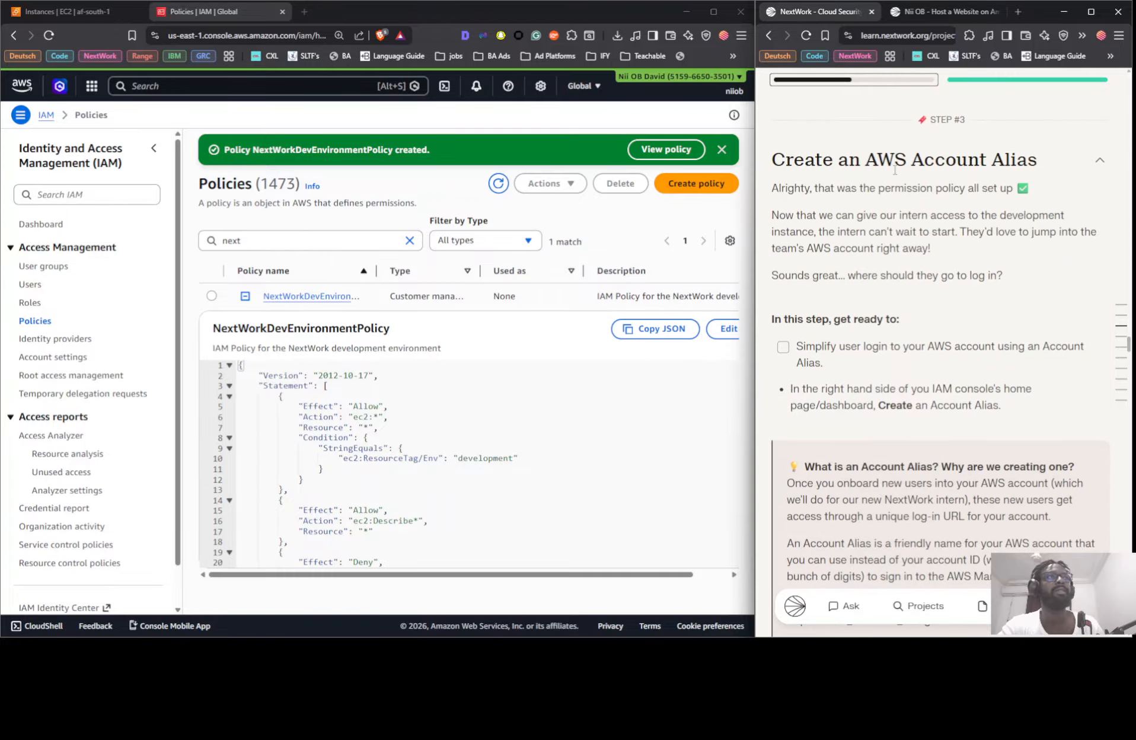
Go to the IAM dashboard and start creating an alias for the AWS account
click(45, 228)
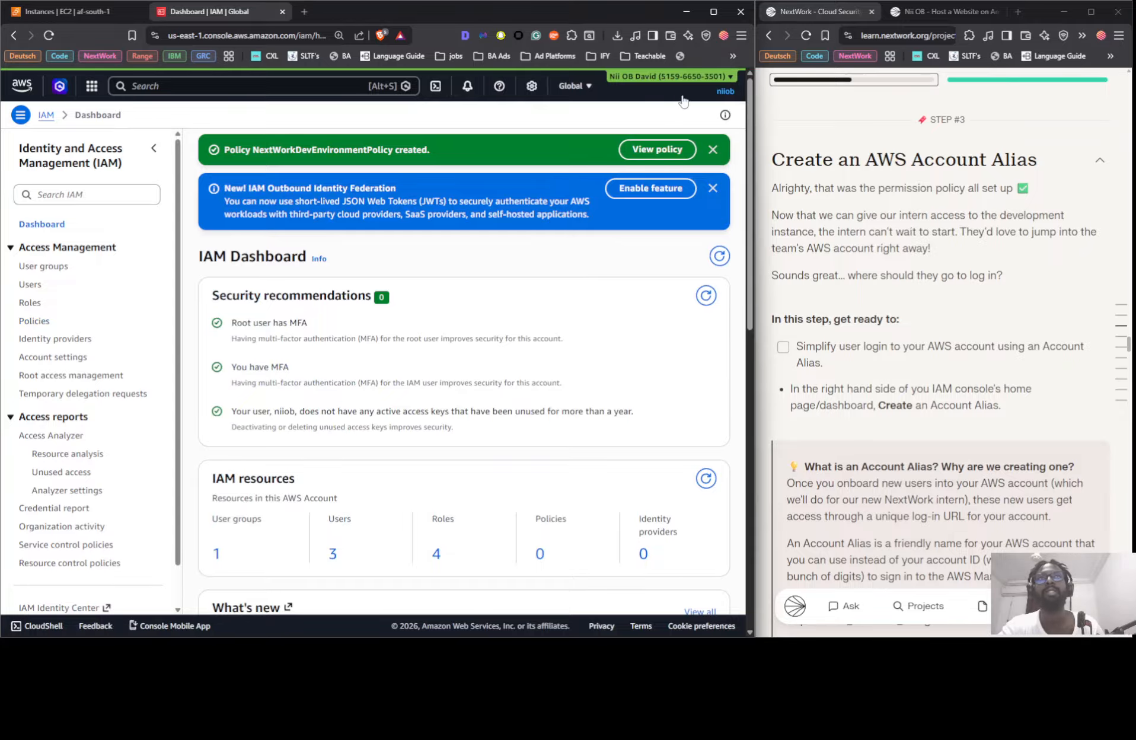
scroll(366, 323, down, 5)
scroll(369, 322, down, 1)
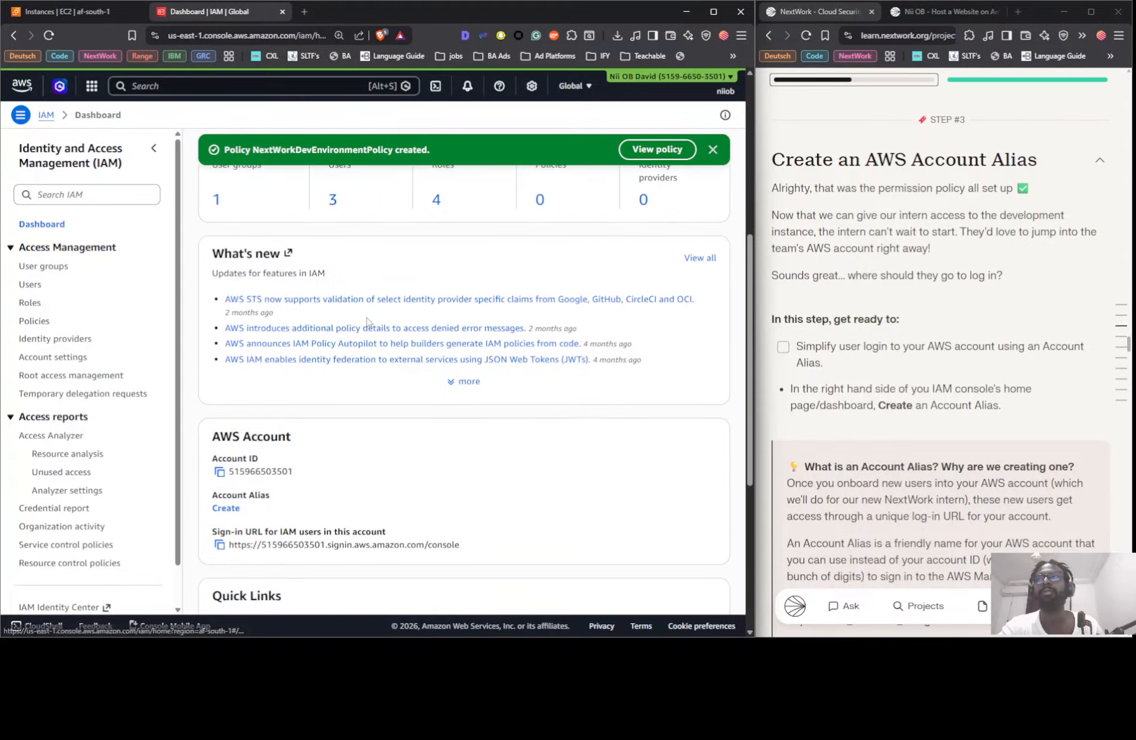
scroll(831, 344, down, 3)
scroll(558, 348, down, 1)
scroll(556, 347, down, 3)
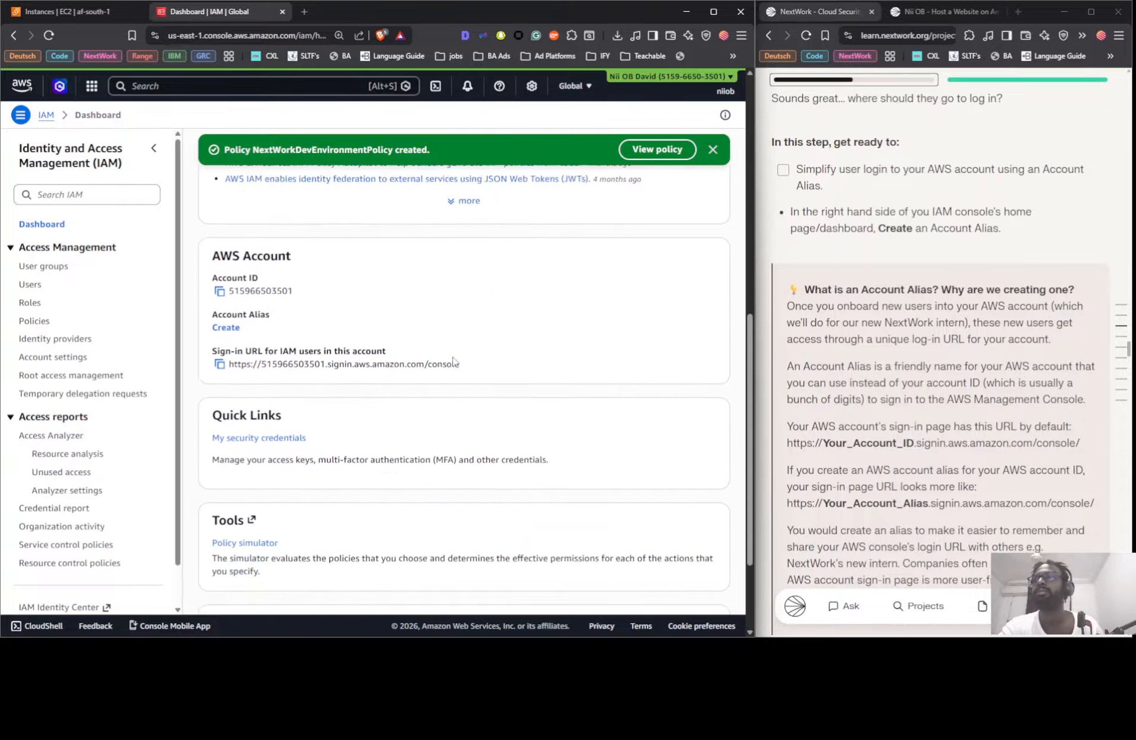
click(226, 272)
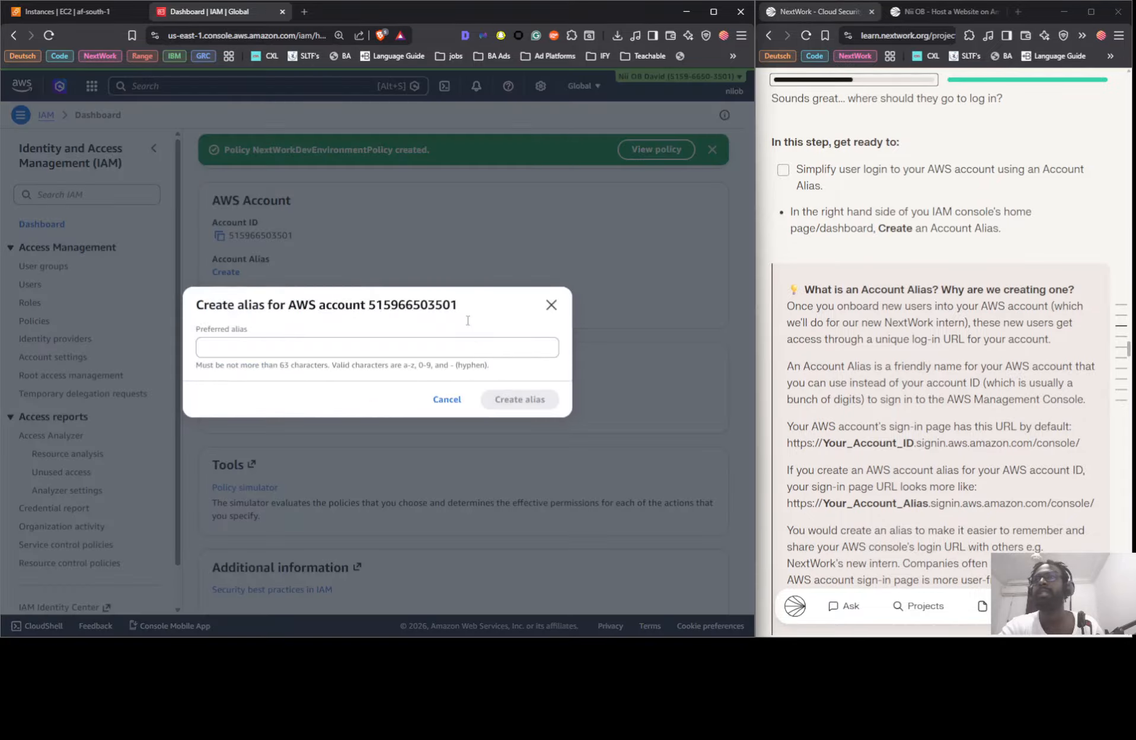
click(330, 349)
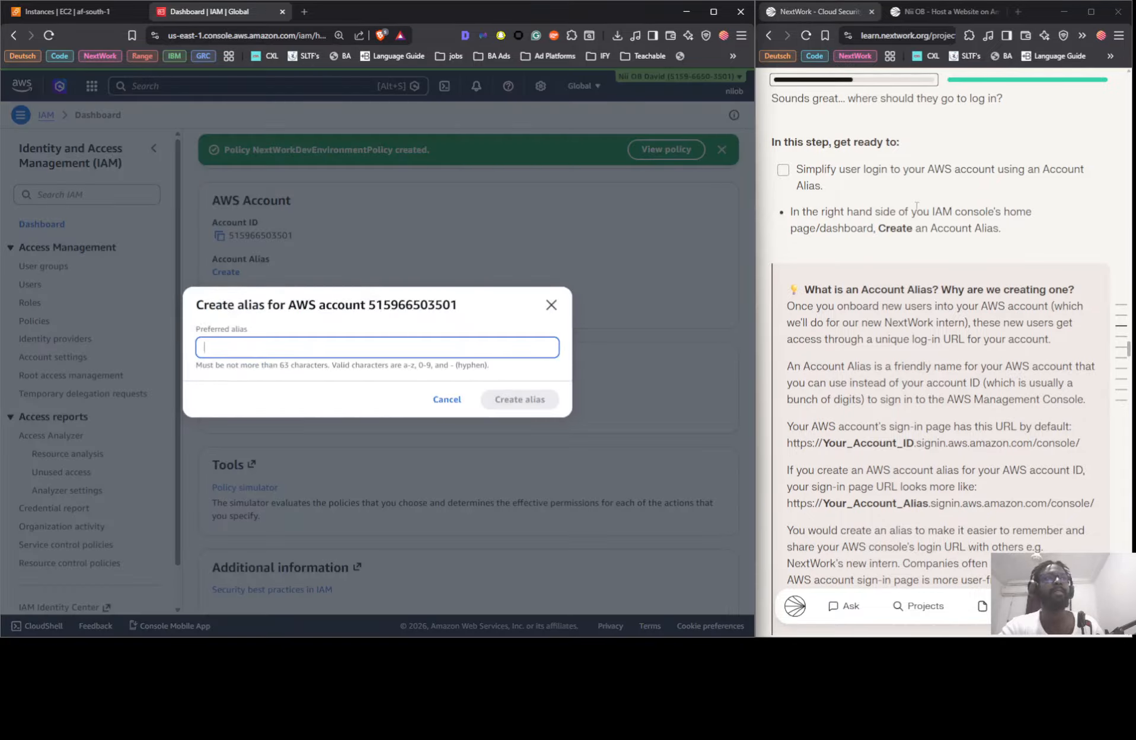
Mark the Step 3 task of simplifying user login with an account alias as done and find the preferred alias value
scroll(949, 246, down, 6)
scroll(947, 246, down, 4)
scroll(947, 246, up, 12)
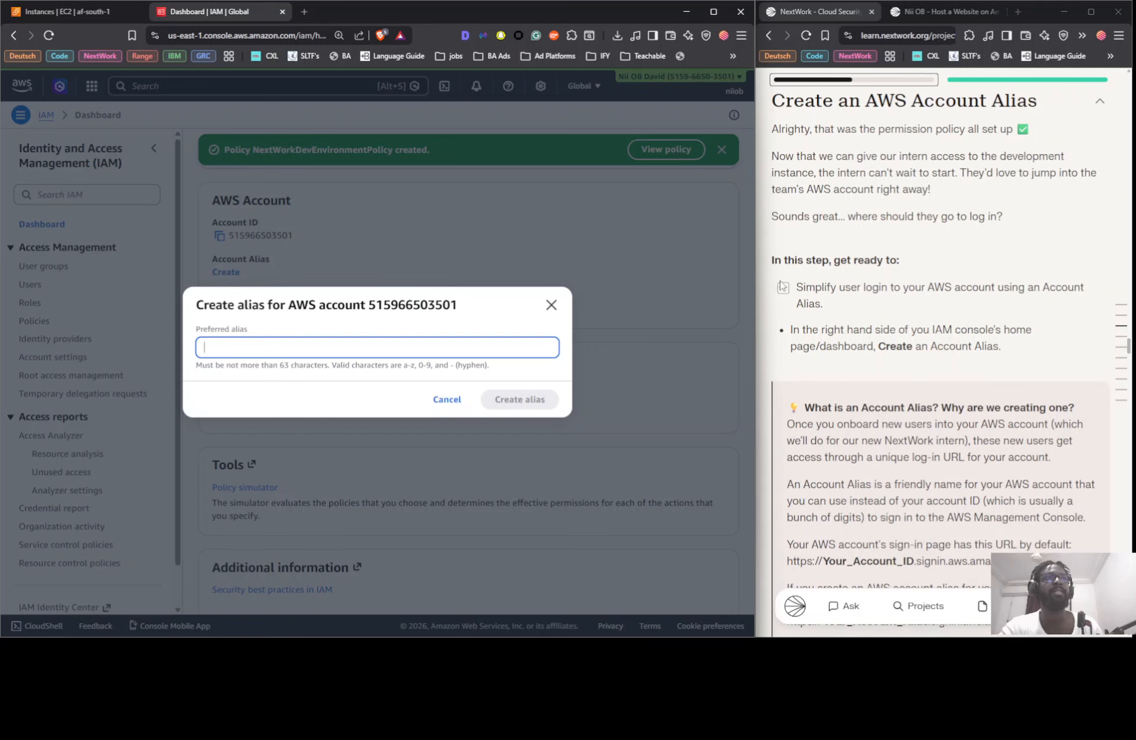
click(783, 292)
click(783, 292)
scroll(906, 346, down, 13)
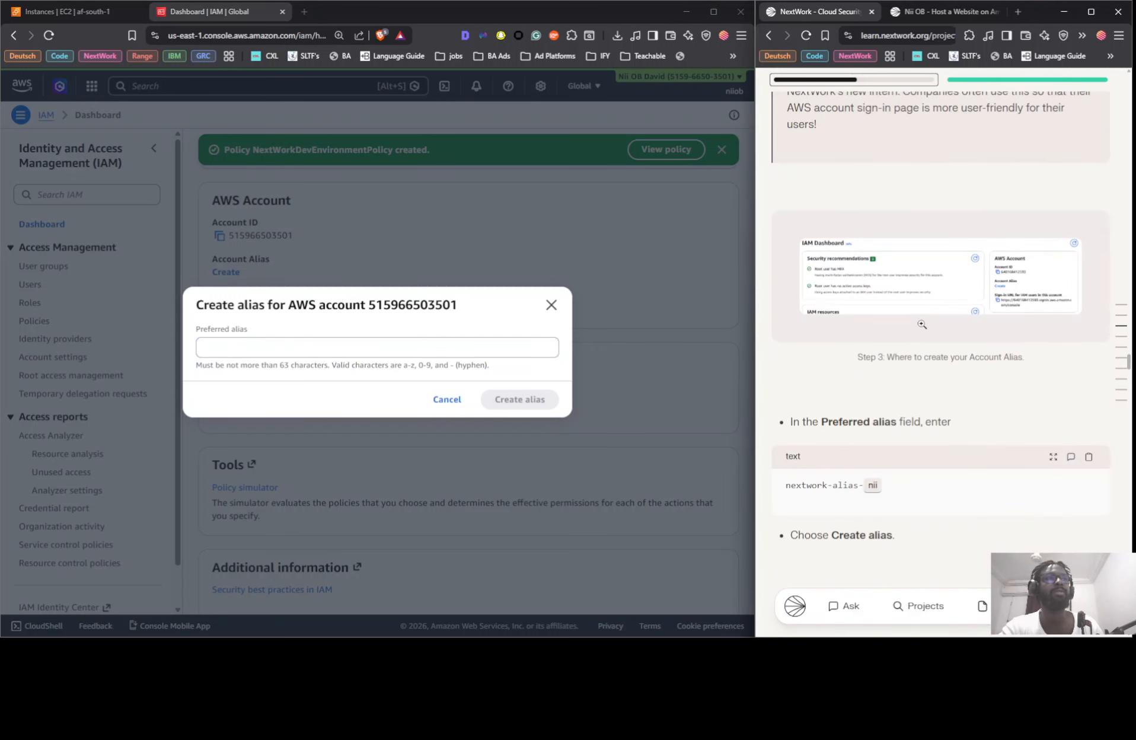
Copy the preferred alias, nextwork-alias- plus the owner's name, from the instructions and create the account alias with it
click(1089, 280)
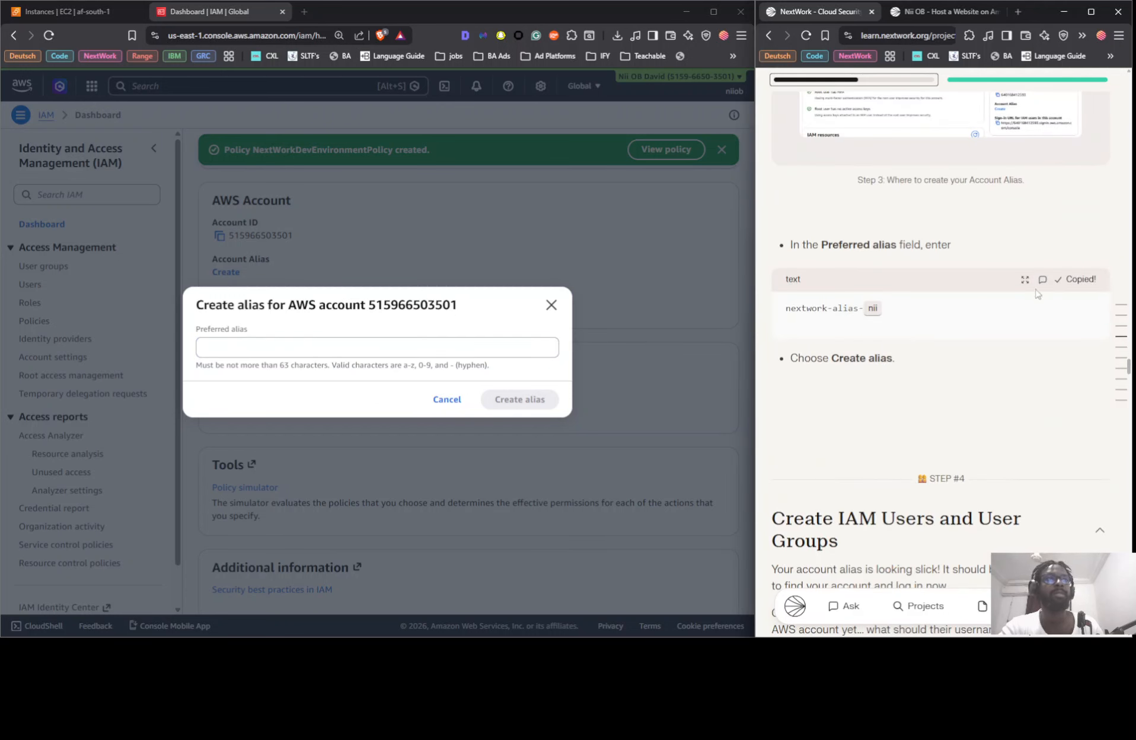
click(493, 348)
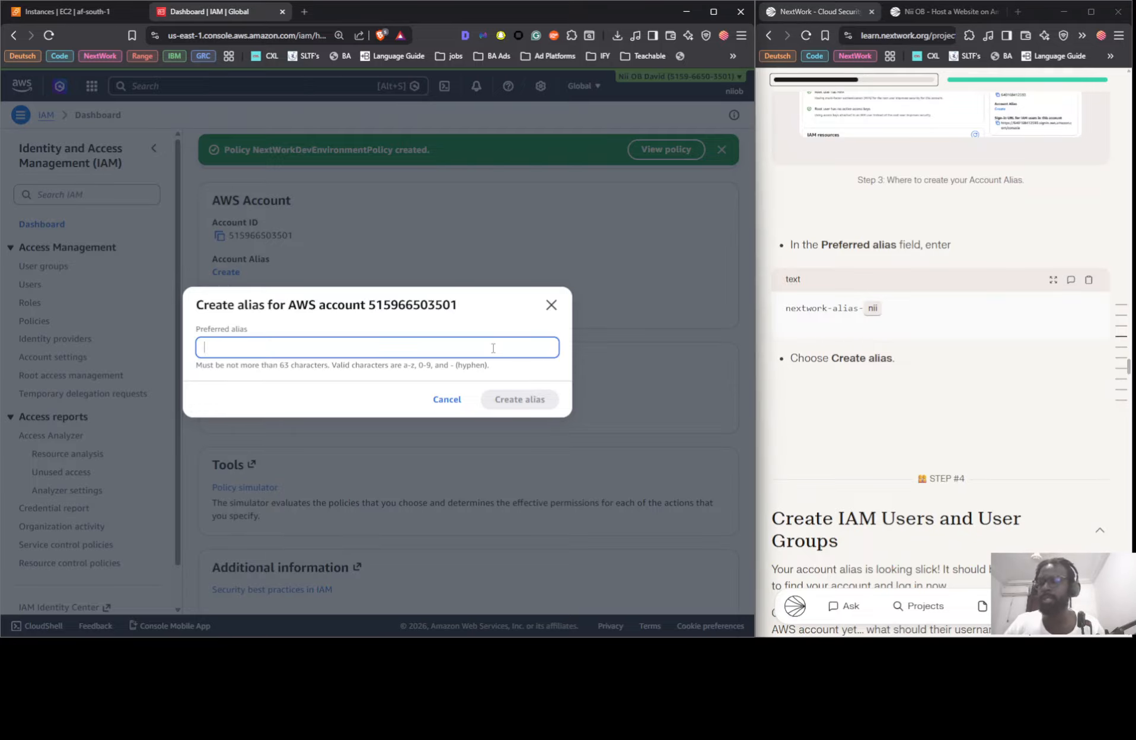
key(ctrl+v)
click(524, 449)
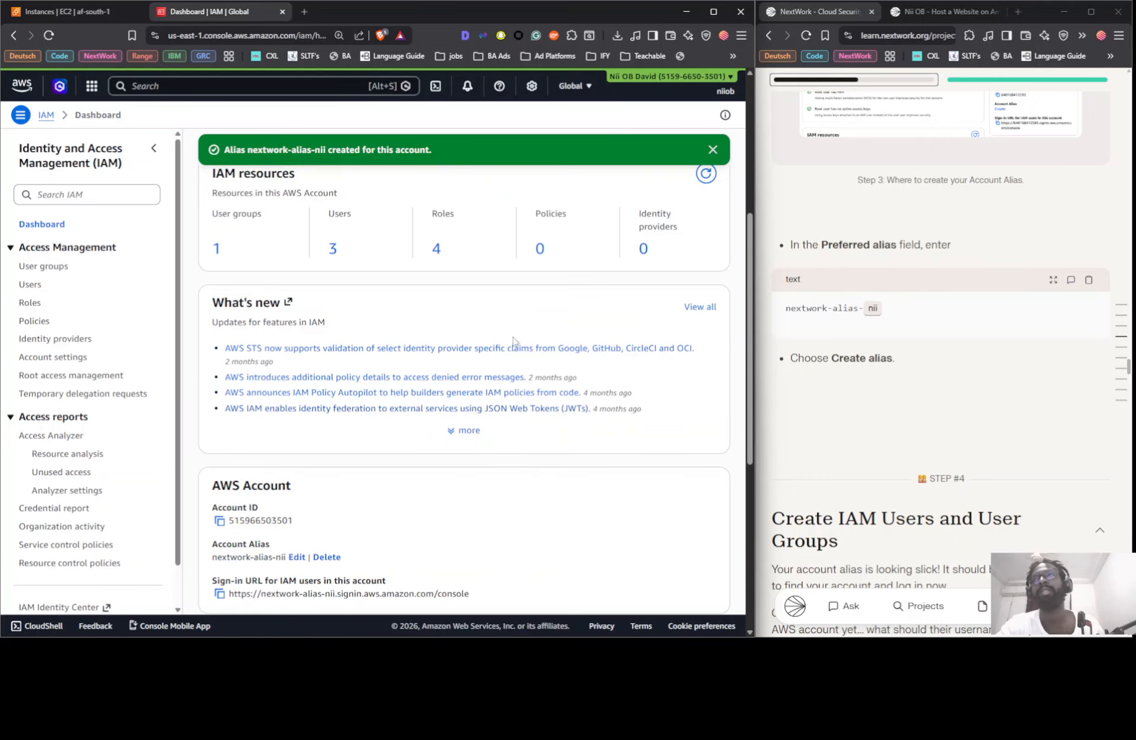
Read the Step 4 instructions and mark the task of setting up a dedicated IAM group for interns as done
scroll(904, 305, down, 5)
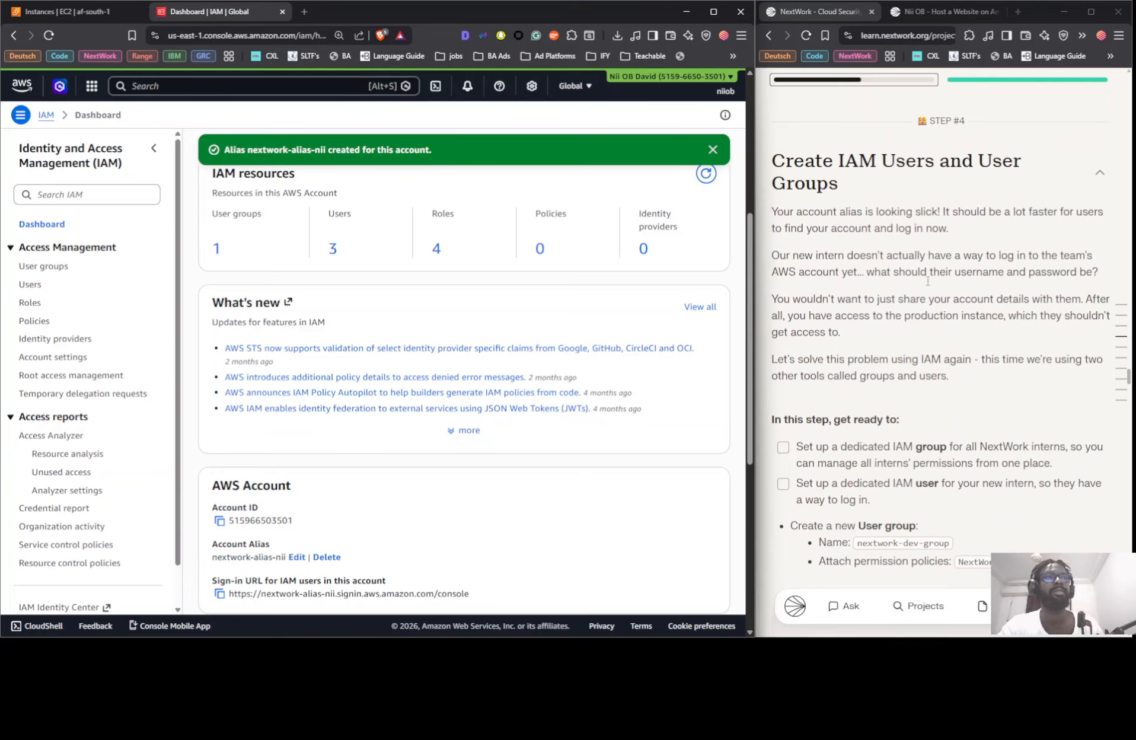
scroll(791, 245, down, 4)
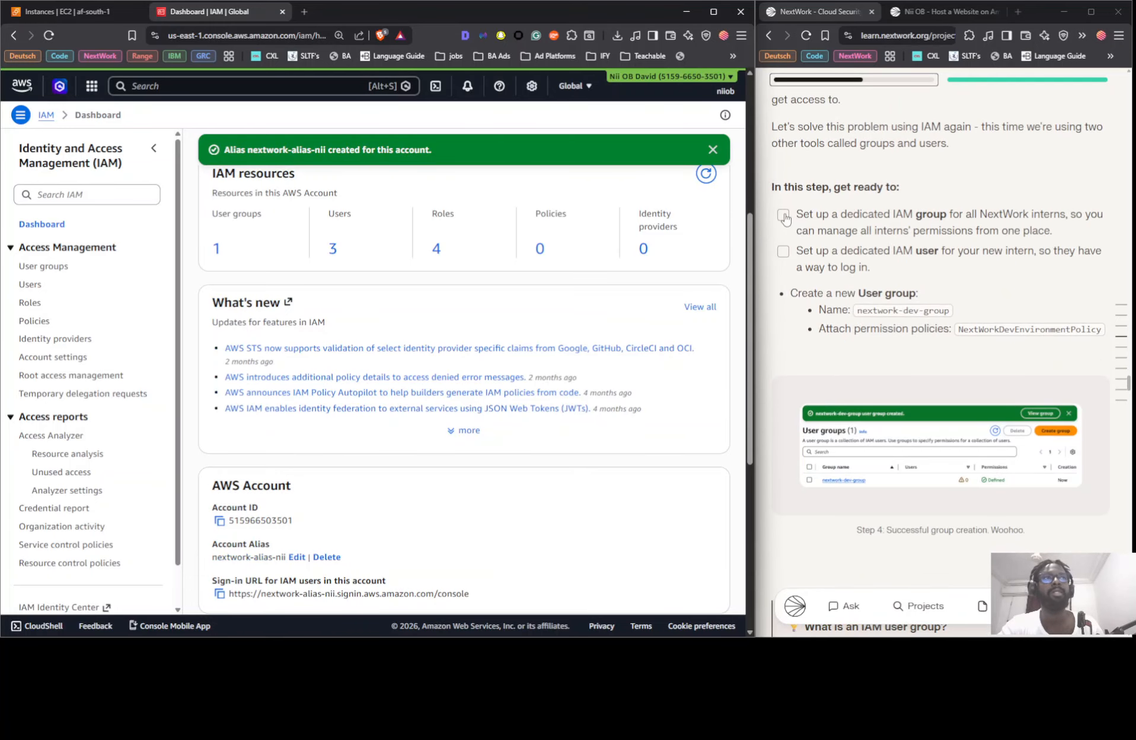
click(784, 216)
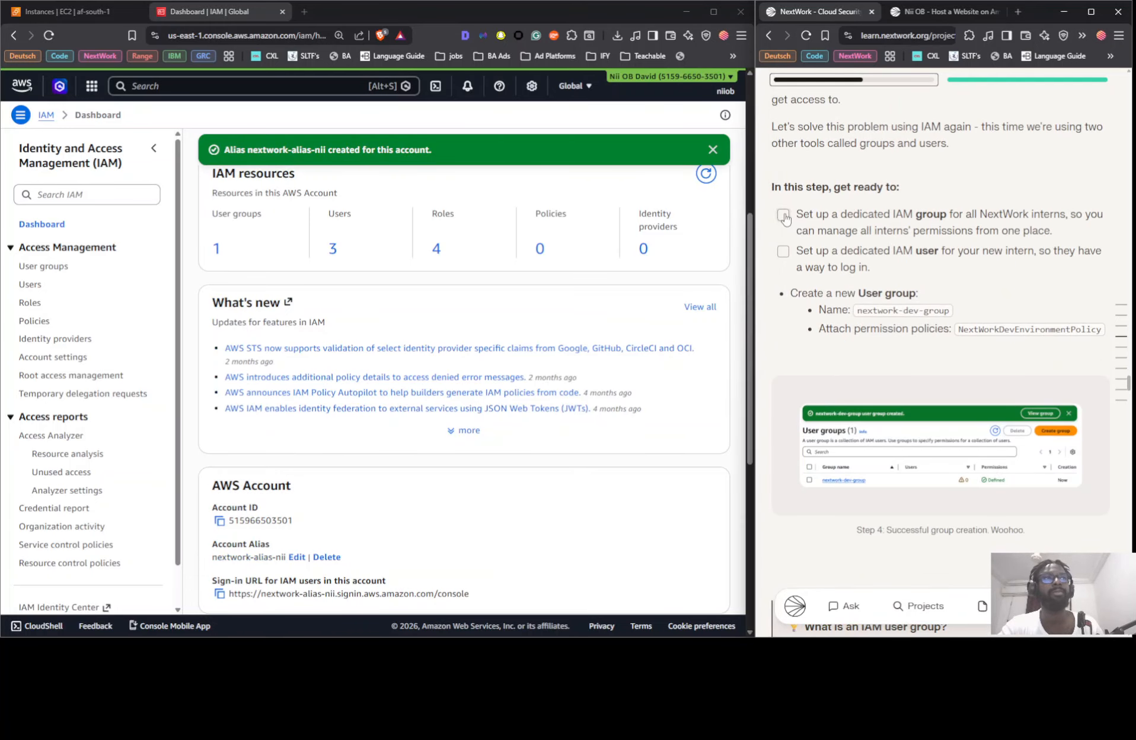
Start creating an IAM user group and name it nextwork-dev-group, copied from the instructions
click(42, 266)
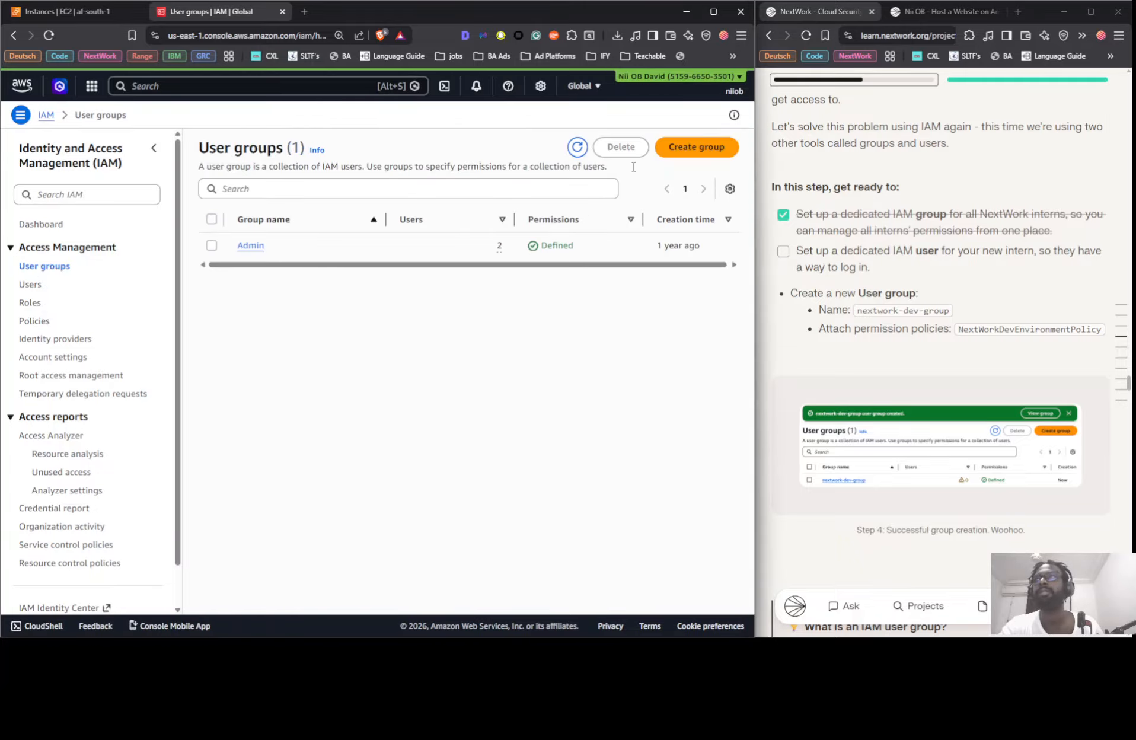
click(689, 147)
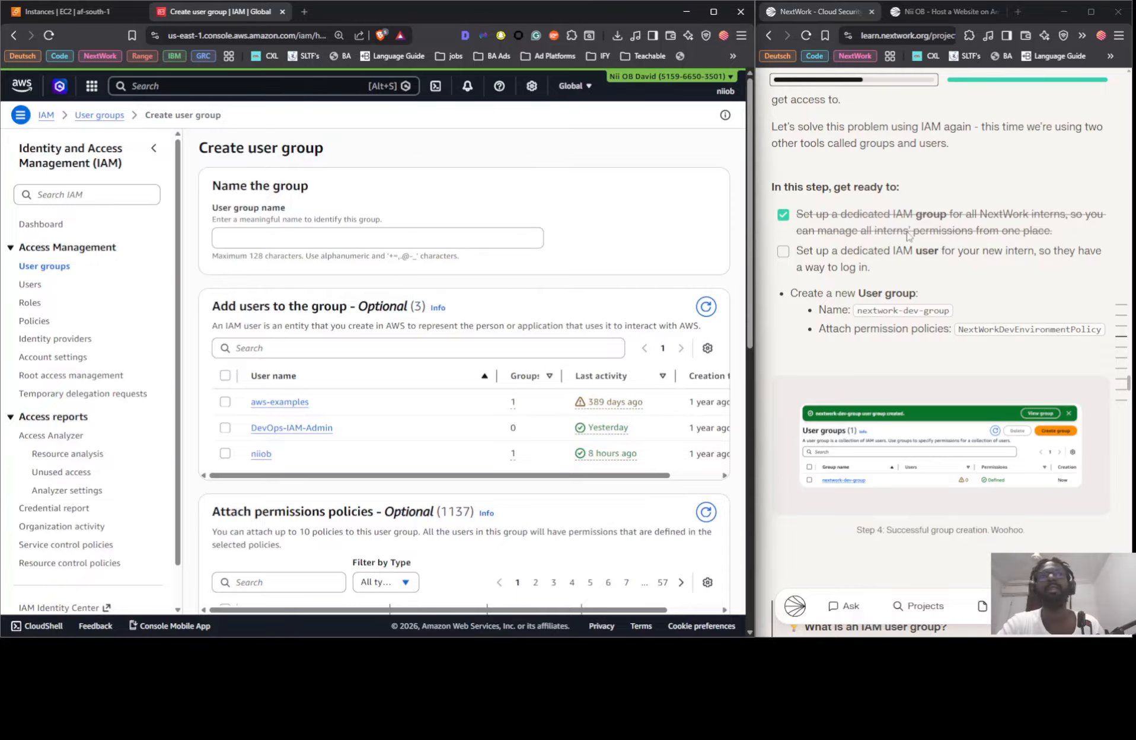
click(900, 313)
click(318, 242)
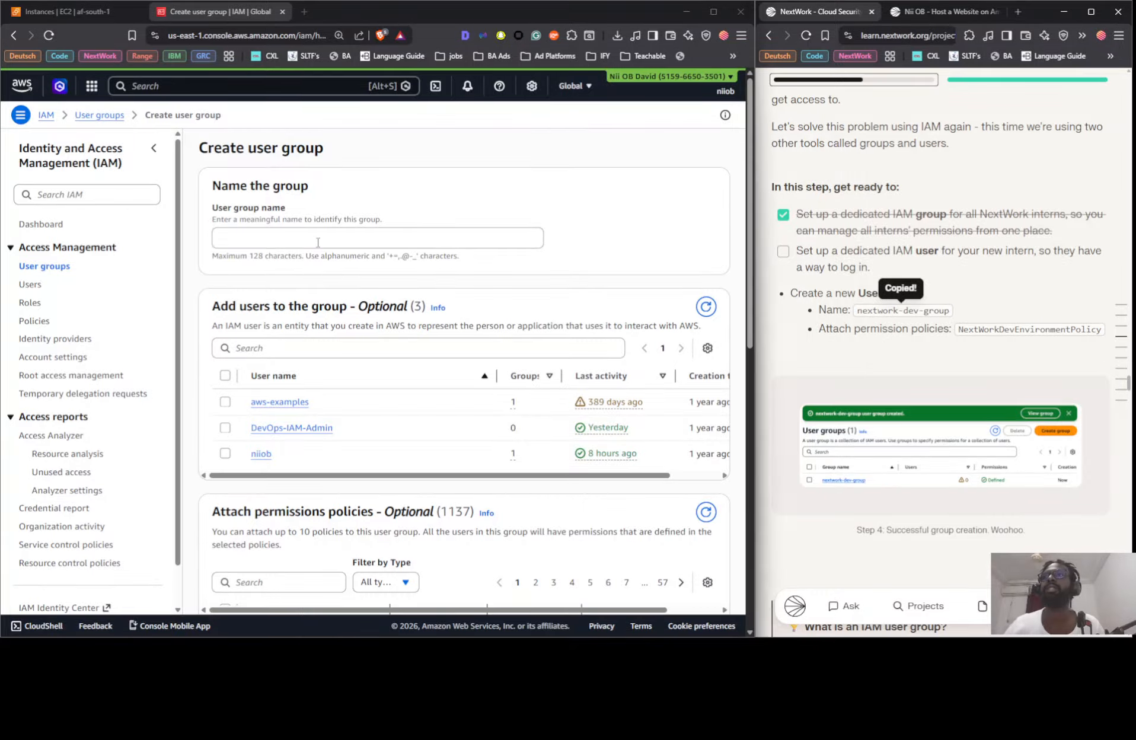
key(ctrl+v)
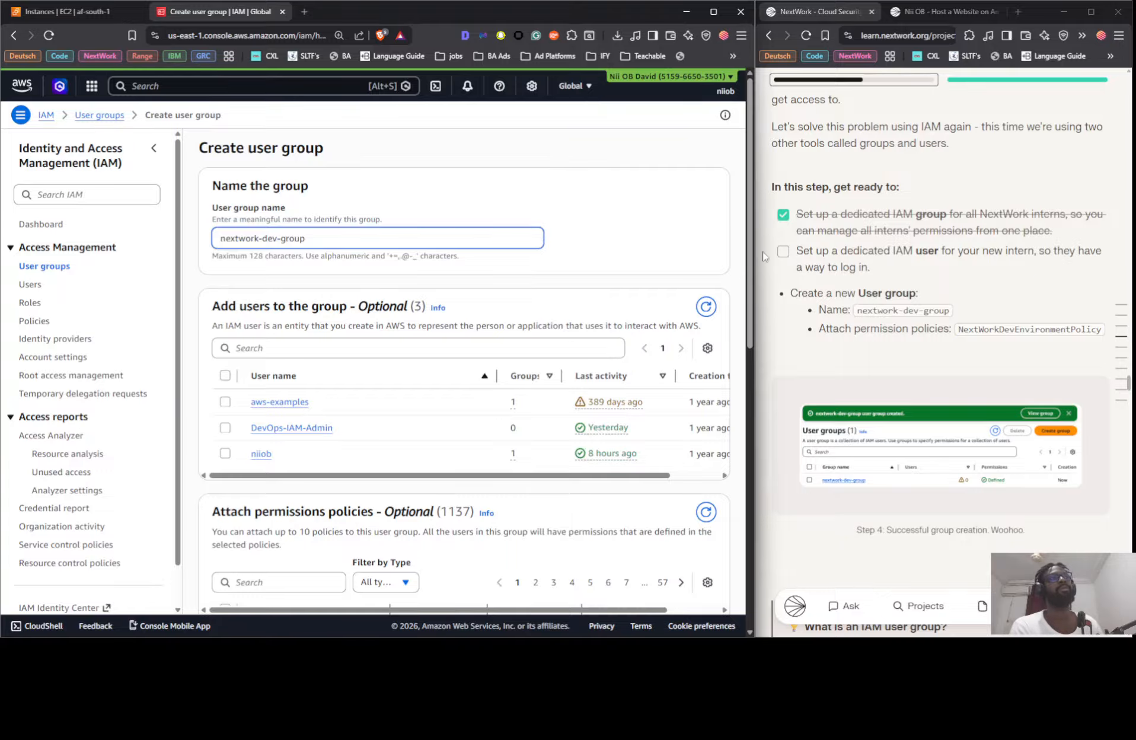
Attach the NextWorkDevEnvironmentPolicy permissions policy, copied from the instructions, to nextwork-dev-group and create the user group
click(1004, 335)
scroll(642, 290, down, 7)
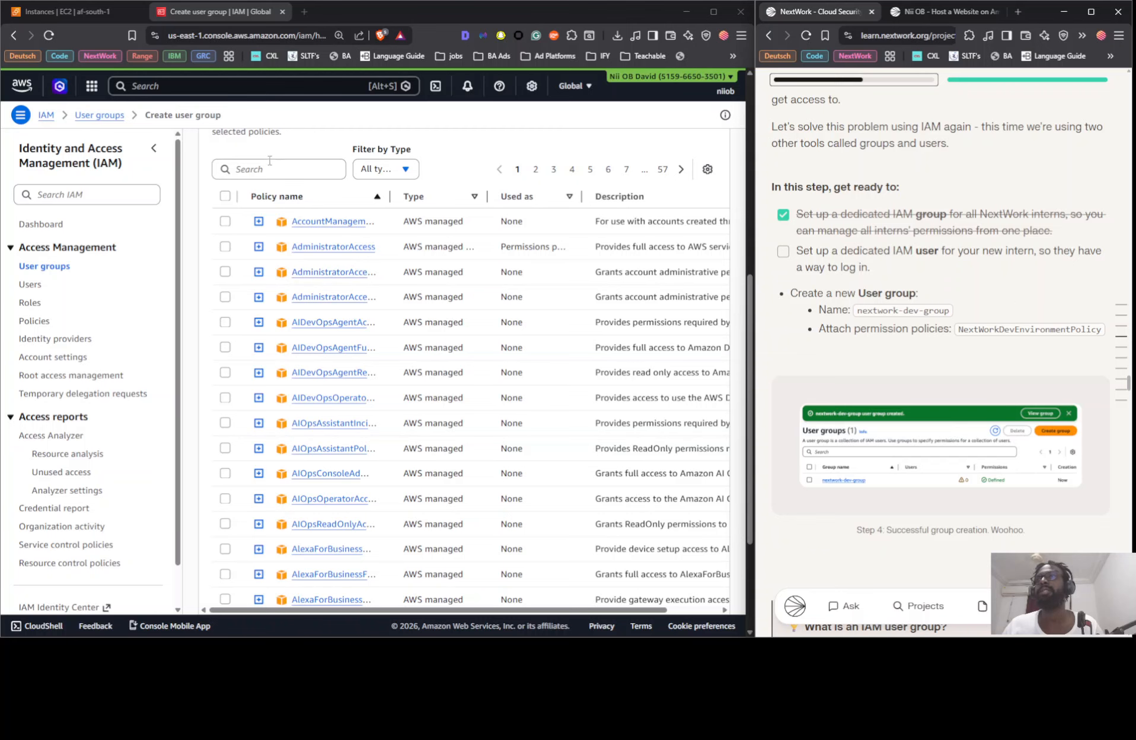
click(269, 161)
key(ctrl+v)
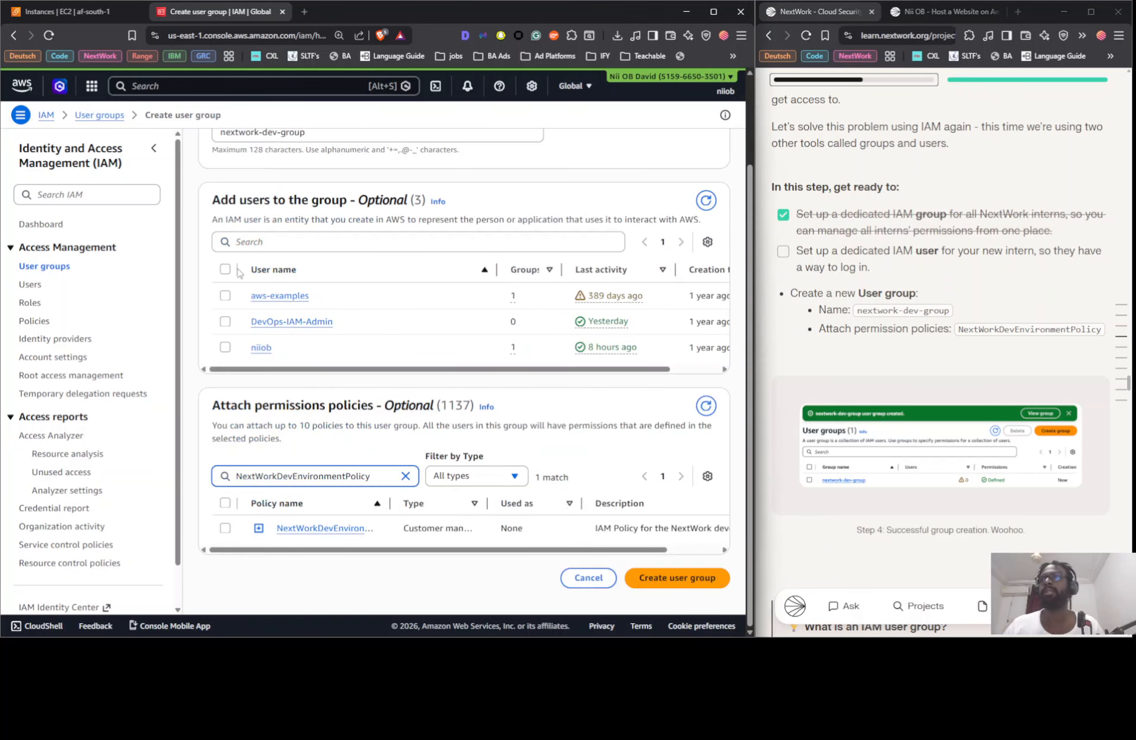
click(226, 527)
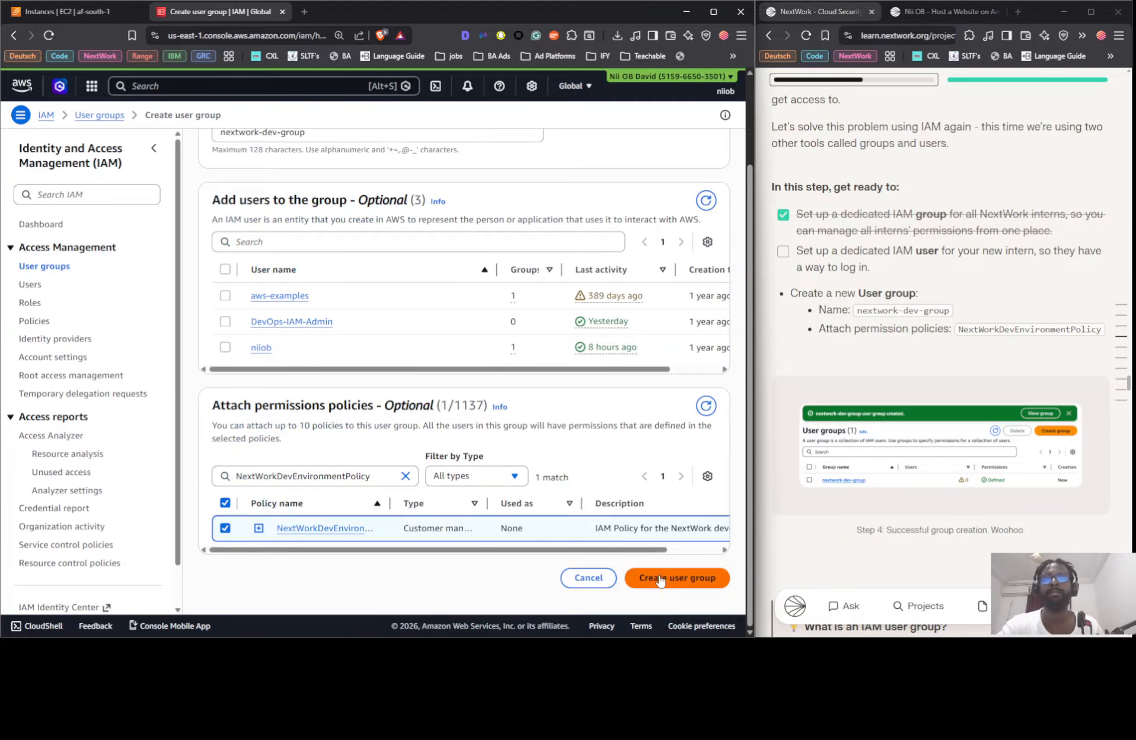
scroll(614, 466, up, 2)
scroll(613, 467, down, 2)
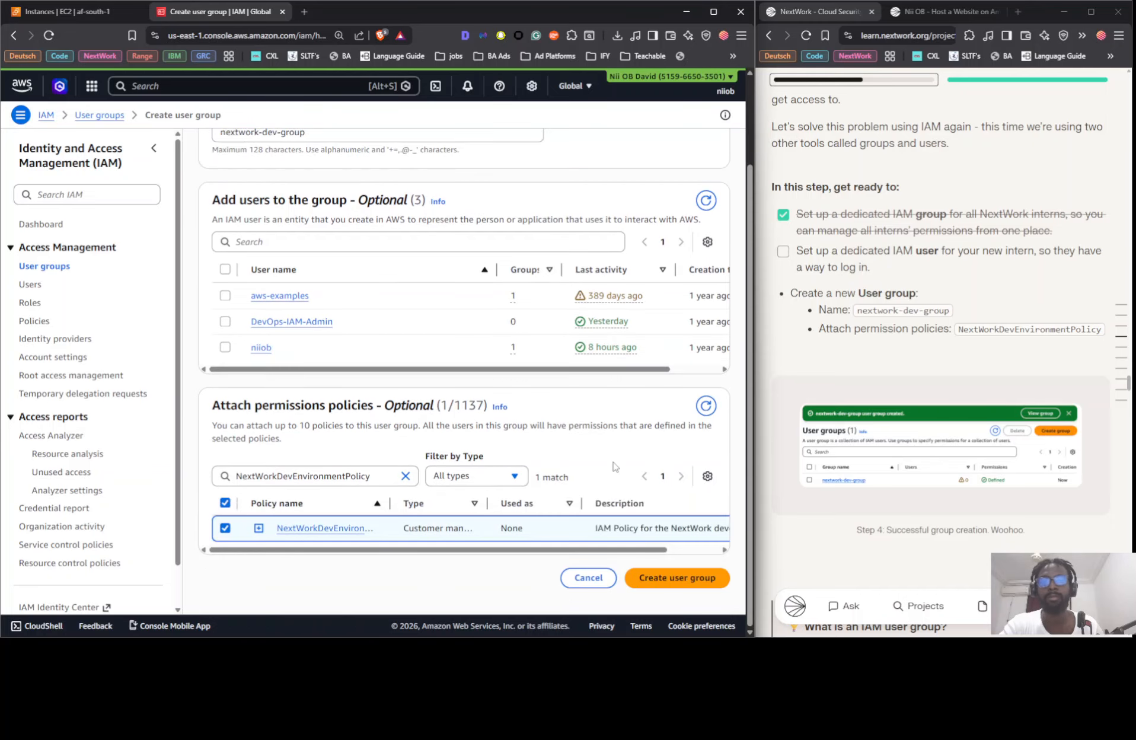
click(665, 576)
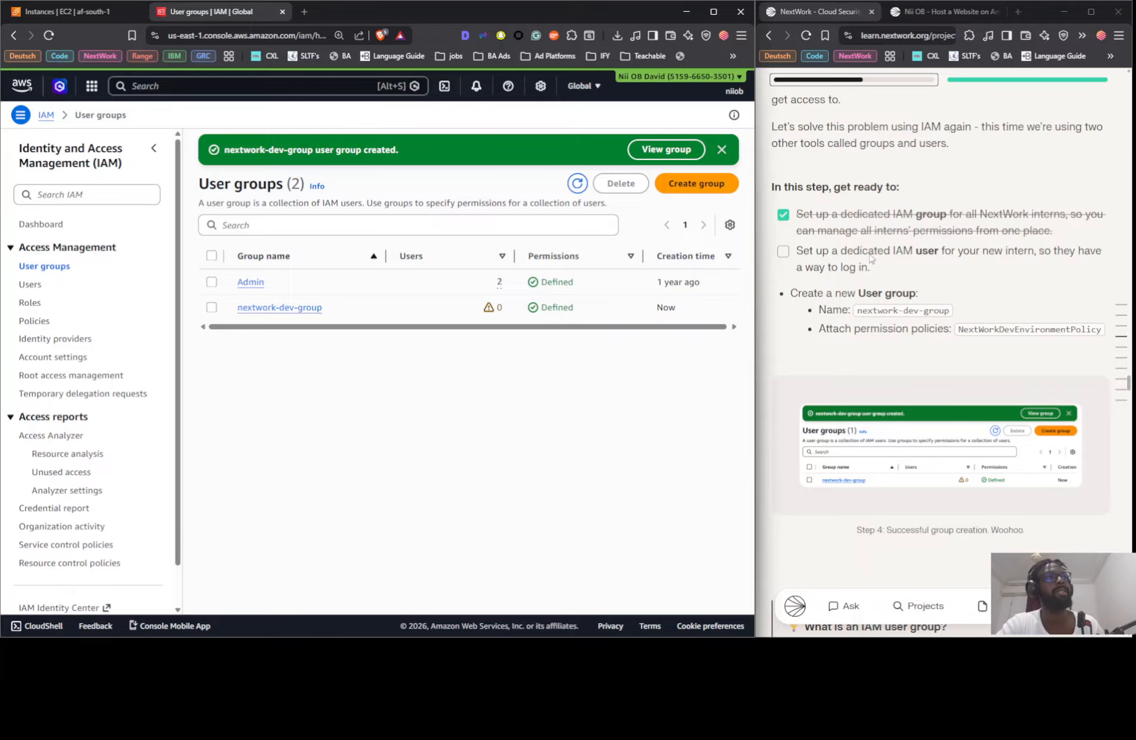
Mark the task of setting up a dedicated IAM user for the new intern as done and start creating an IAM user
click(782, 252)
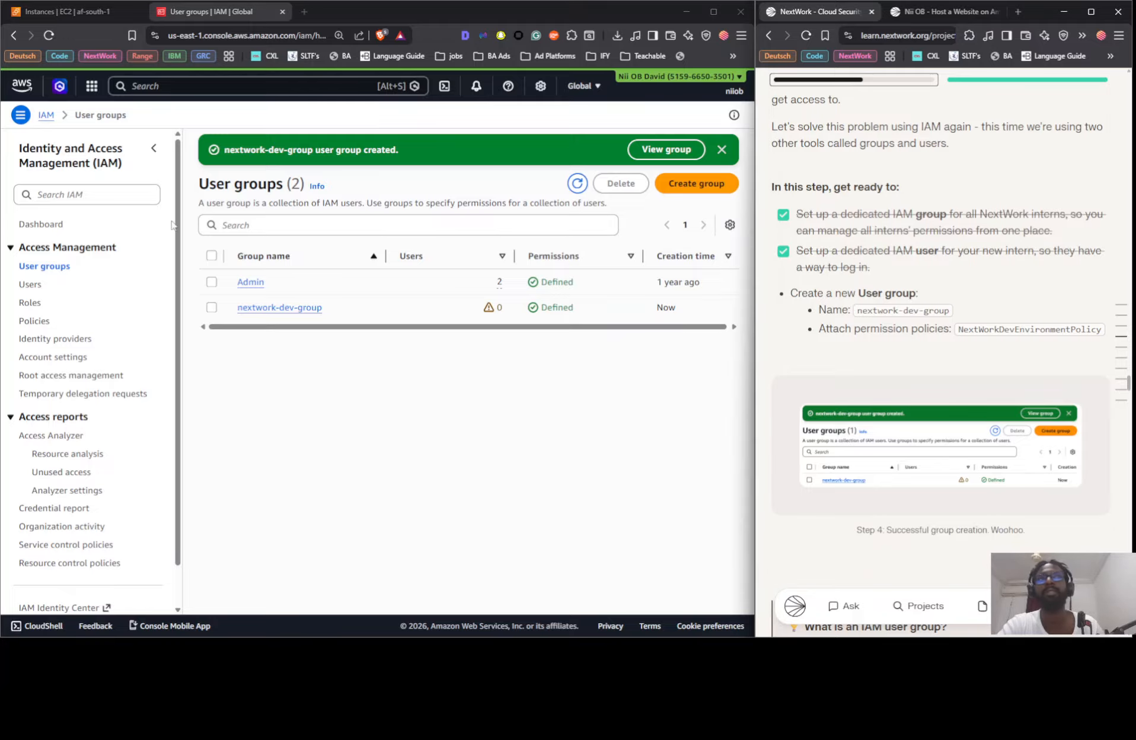
click(31, 285)
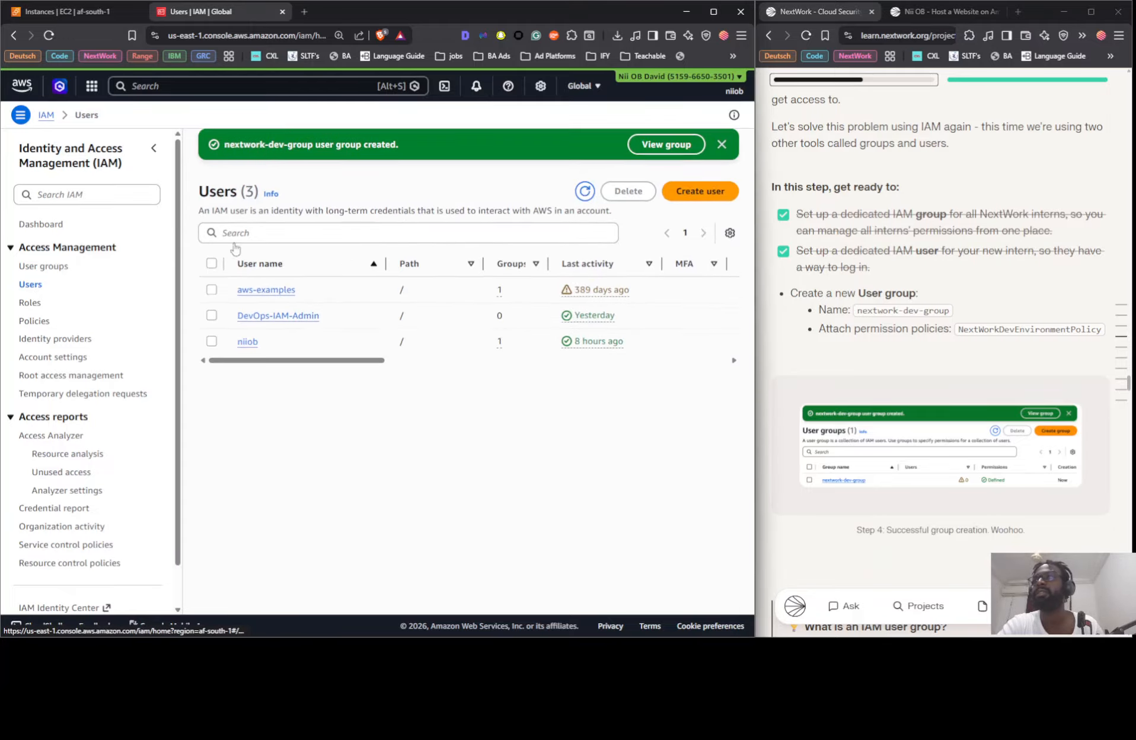
click(689, 199)
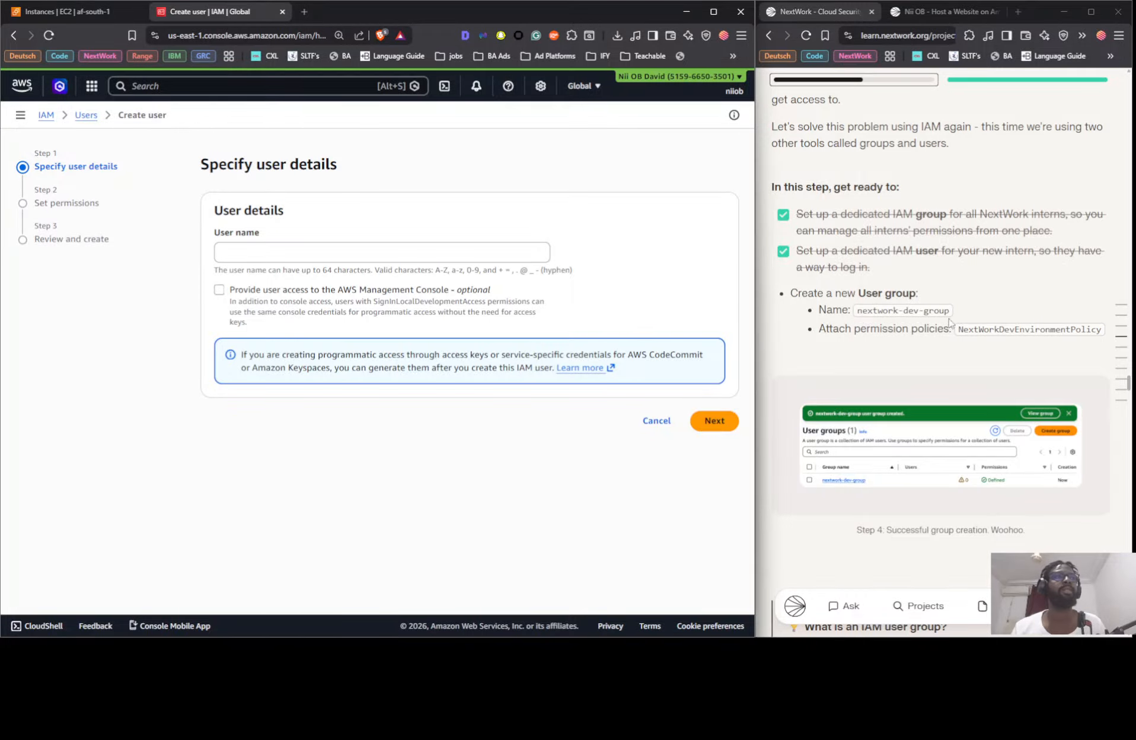
Find the user name in the instructions, nextwork-dev- plus the owner's name, and copy it into the new user's details
scroll(970, 316, down, 10)
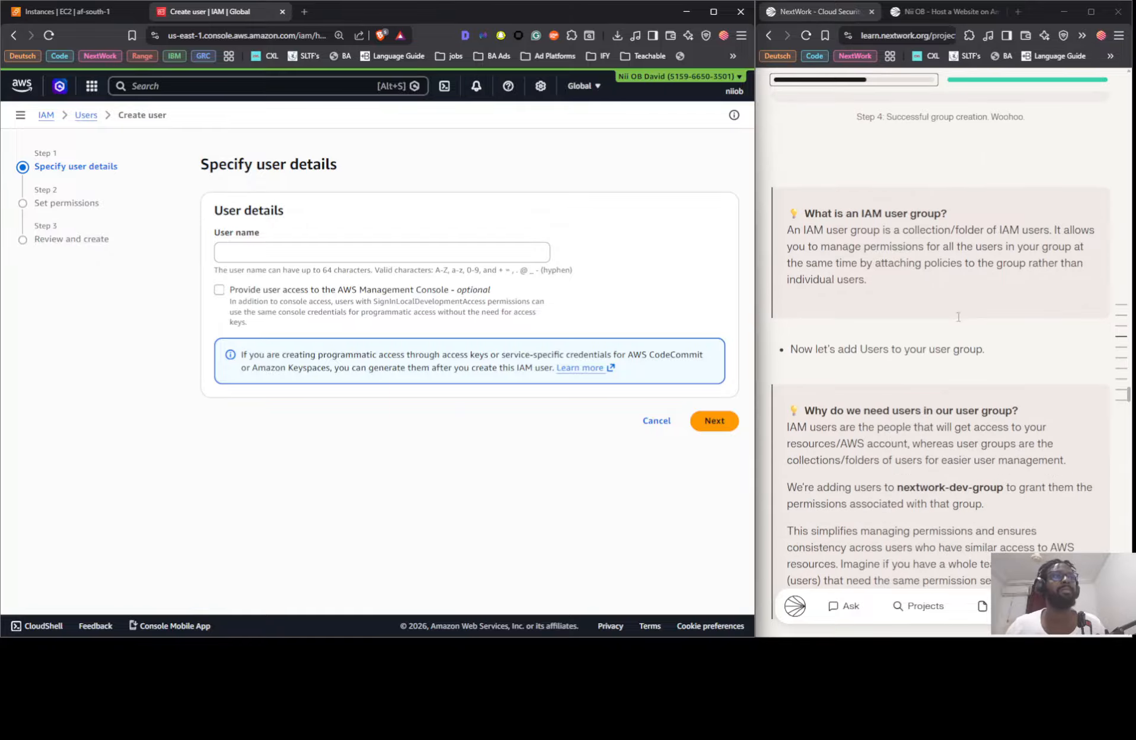
scroll(946, 318, up, 15)
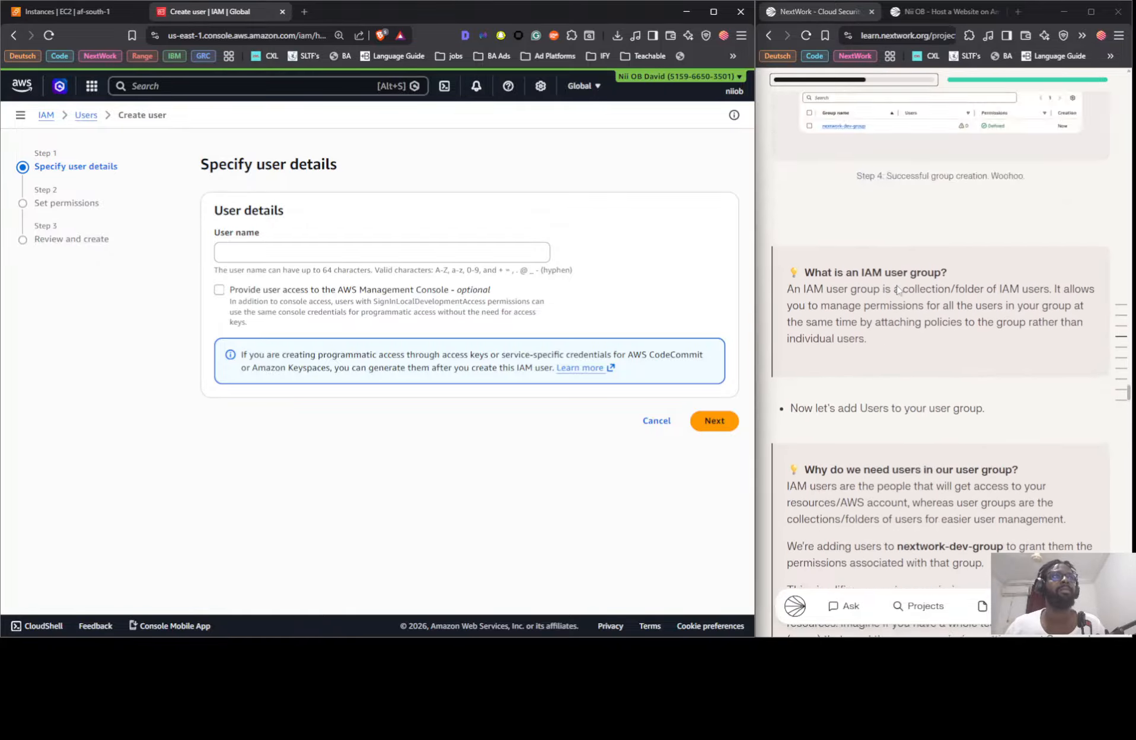
scroll(902, 282, down, 10)
scroll(901, 282, down, 6)
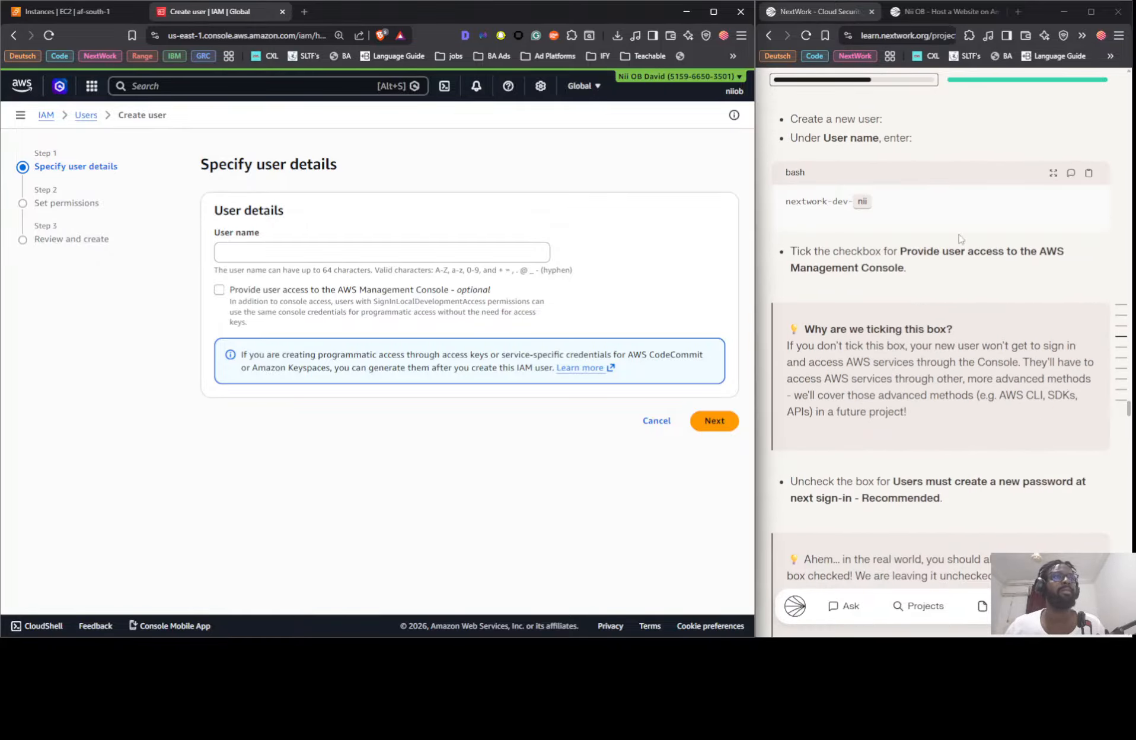
click(1089, 172)
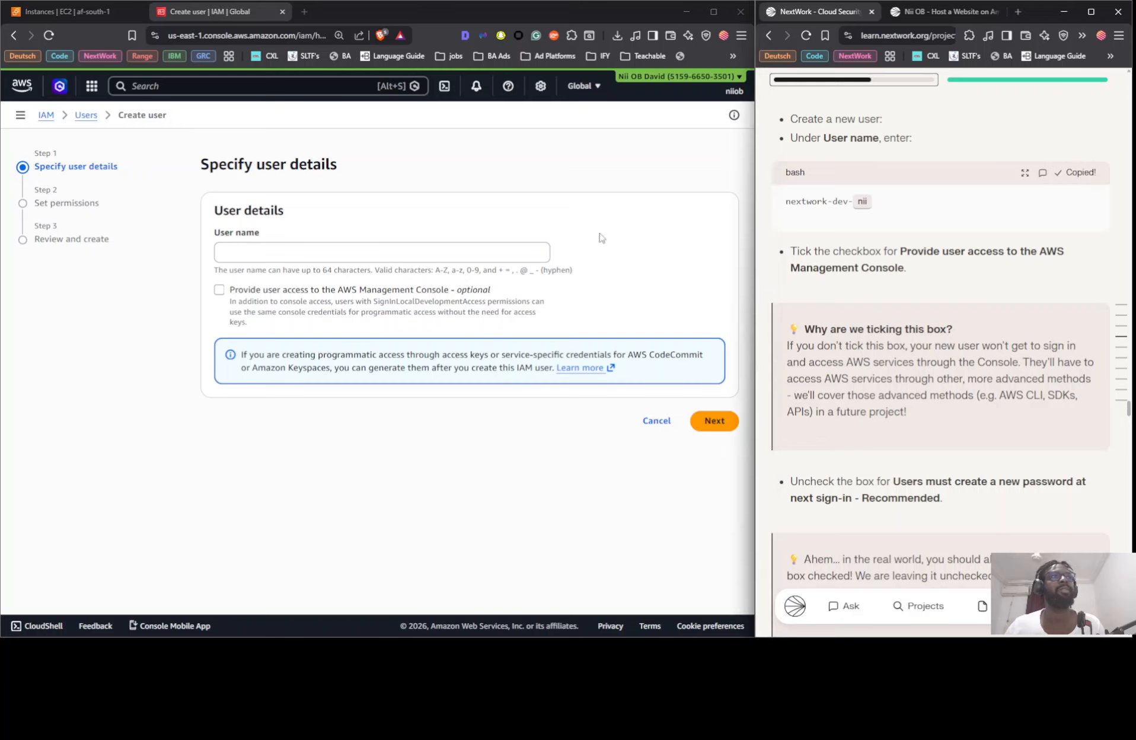
click(277, 250)
key(ctrl+v)
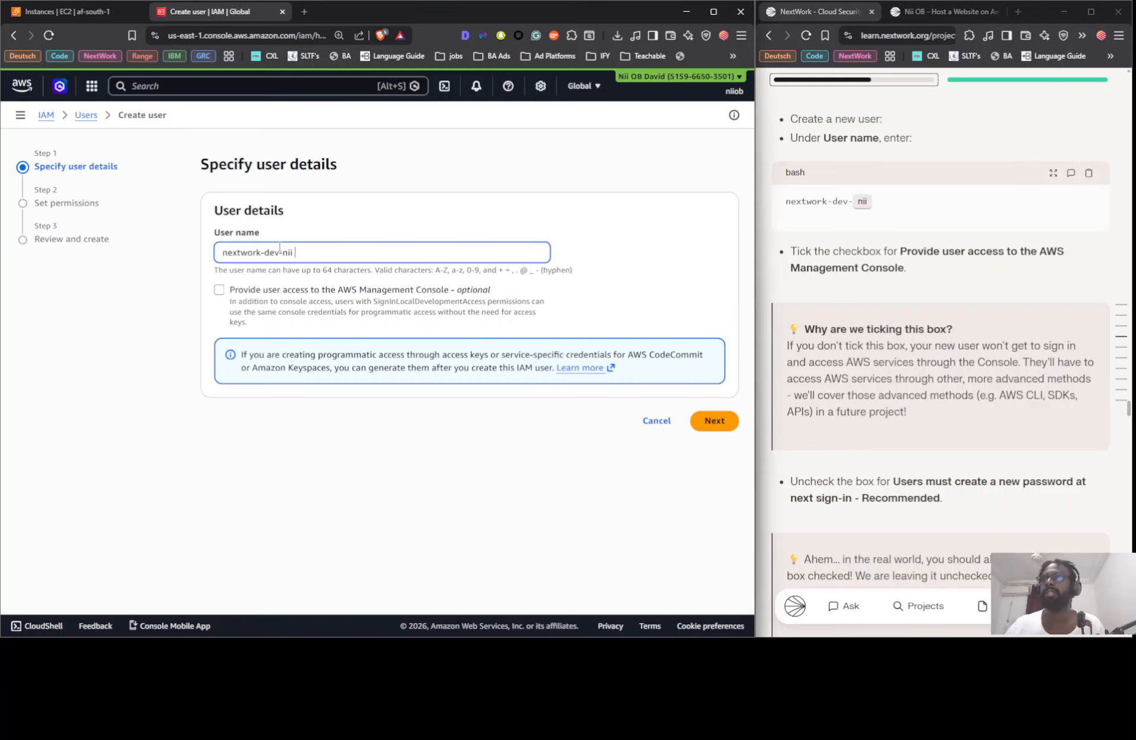
Give the user AWS Management Console access without requiring a new password at next sign-in, and proceed to the permissions
click(220, 290)
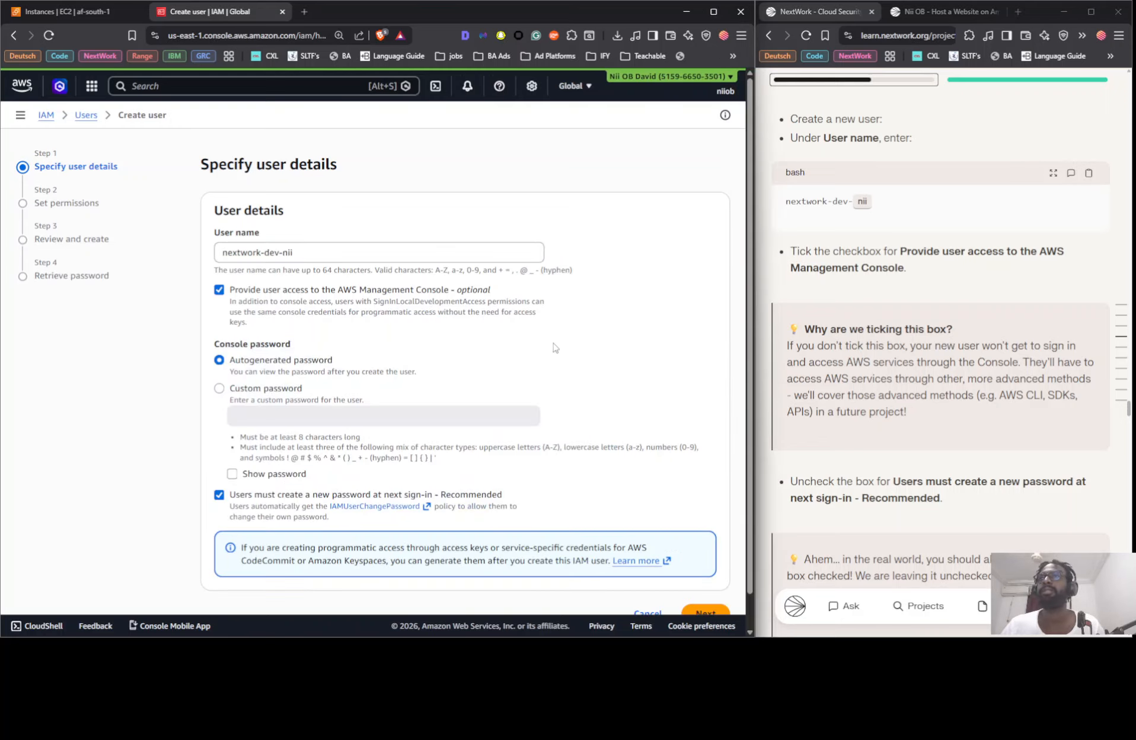
scroll(250, 415, down, 1)
click(219, 460)
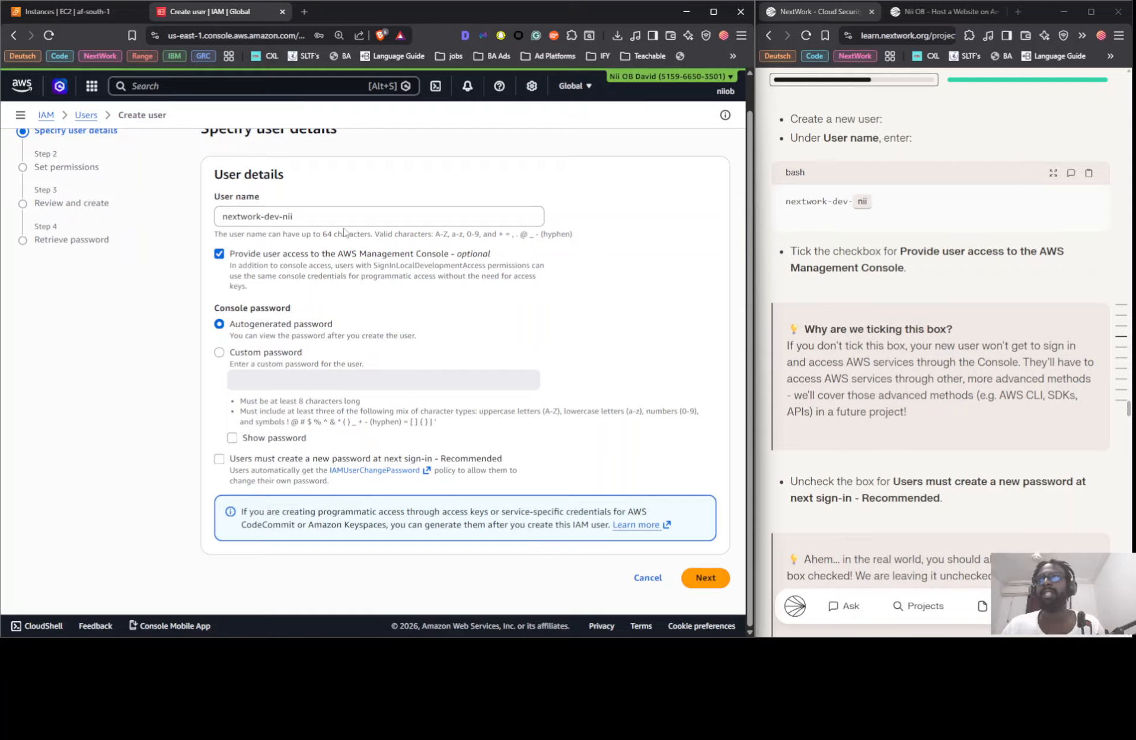
click(328, 218)
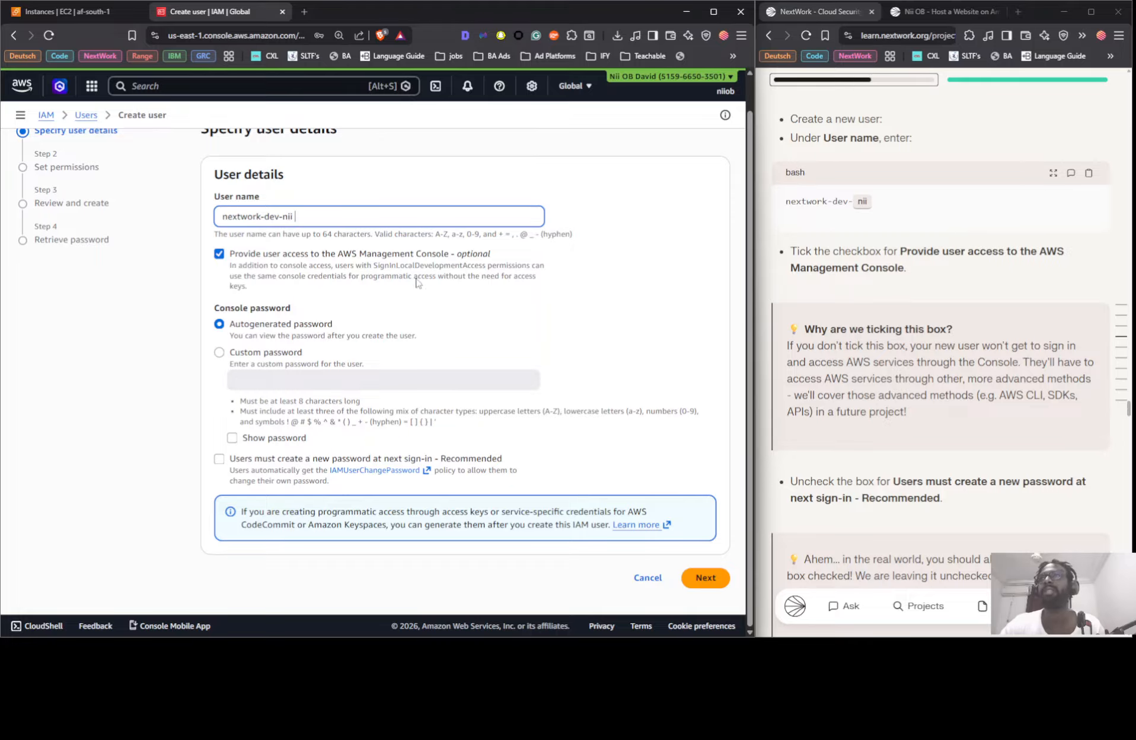
click(569, 263)
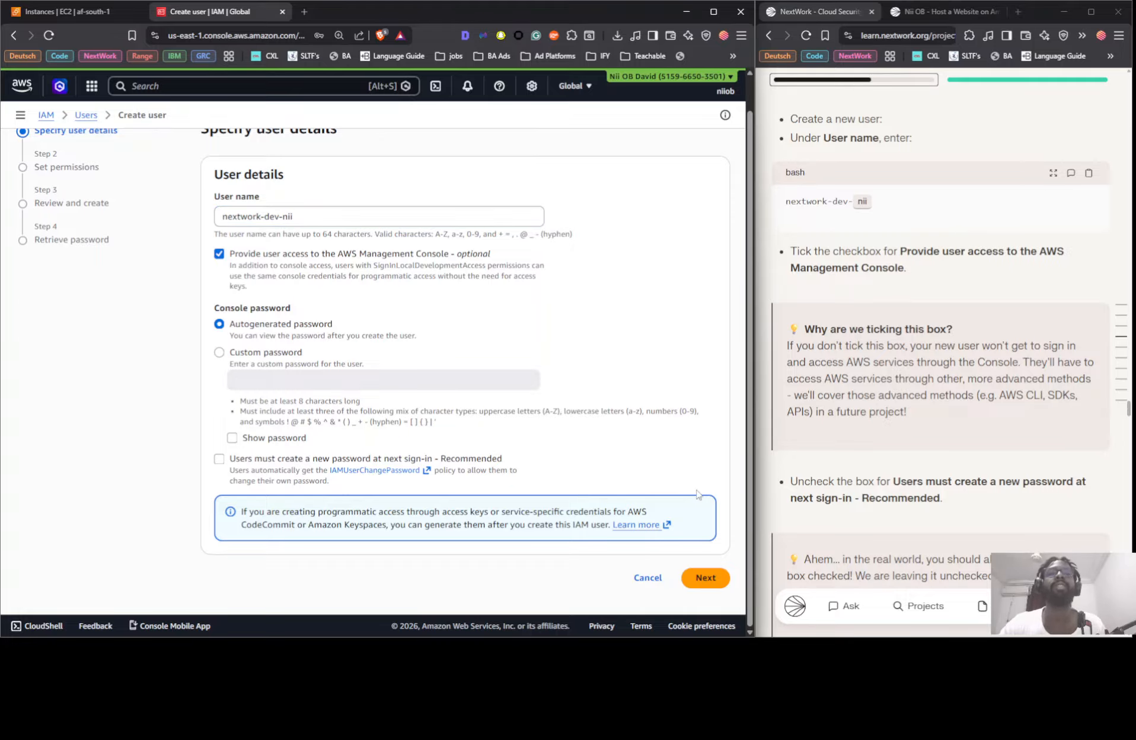
click(706, 578)
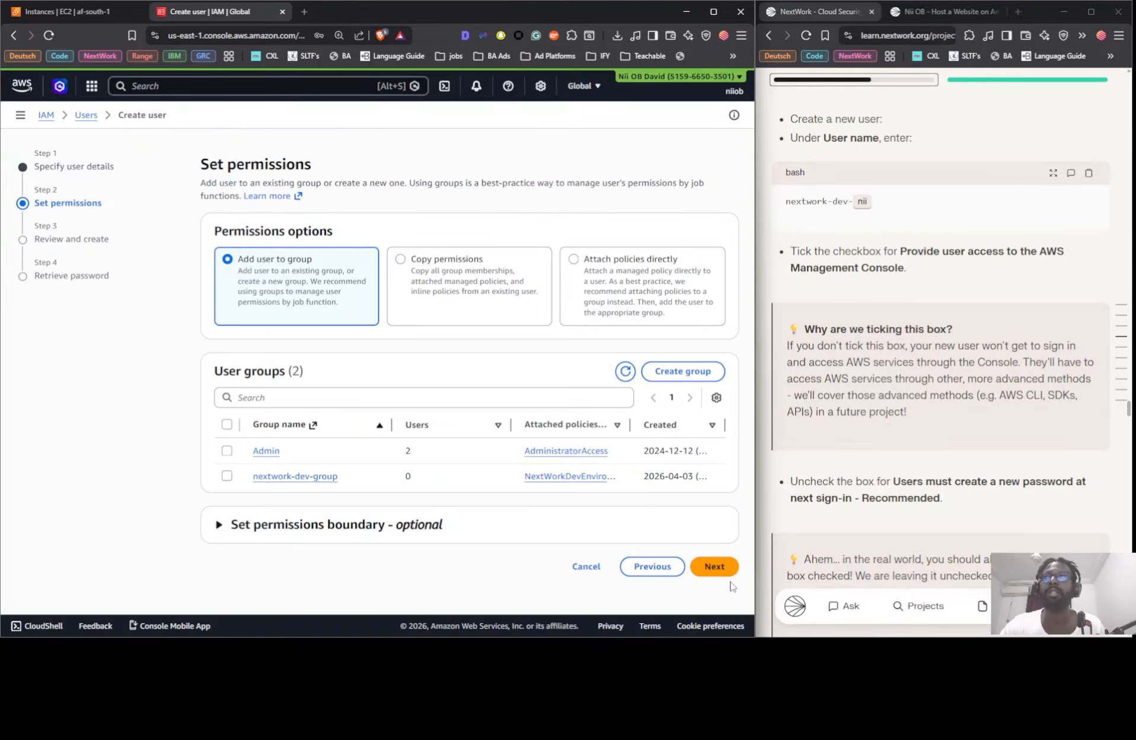
Return to the user details, remove the trailing space from the user name, and proceed to the permissions again
click(73, 168)
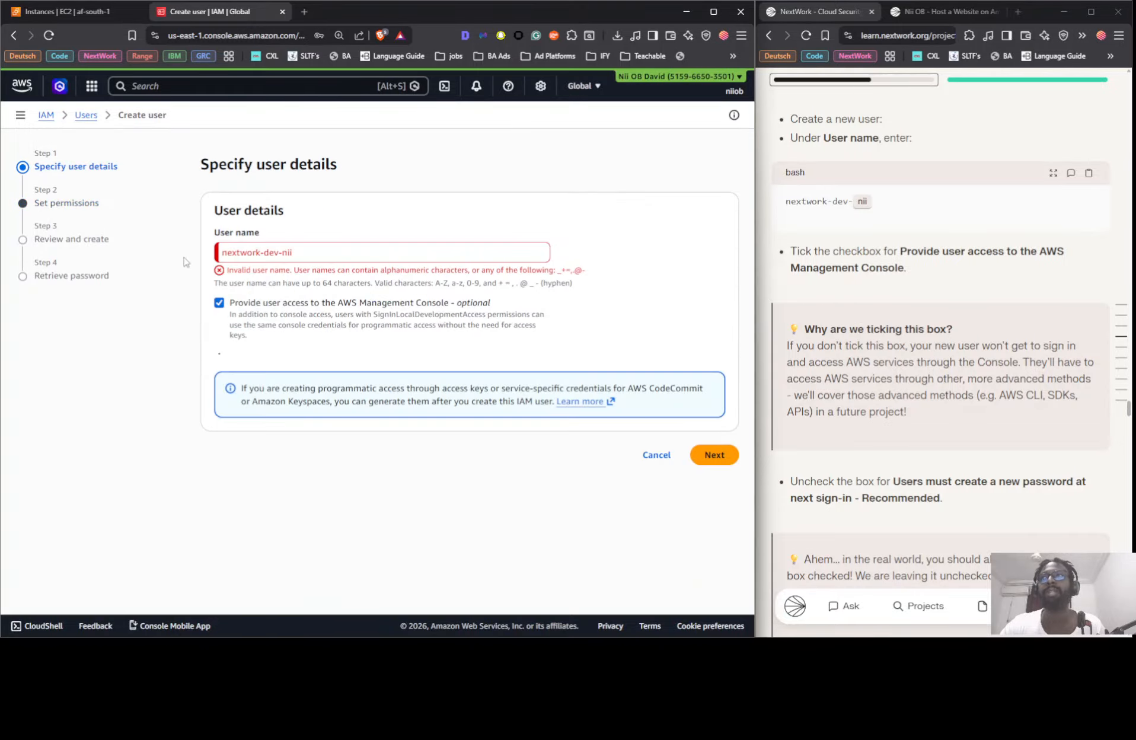
click(307, 254)
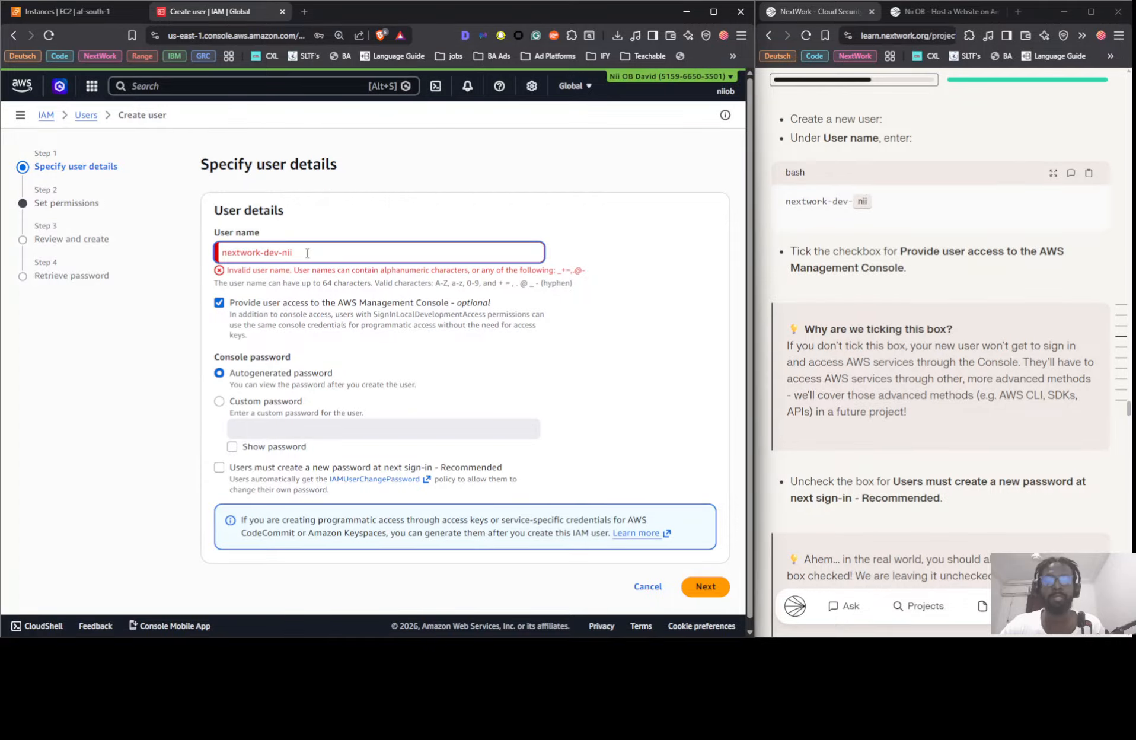
key(BackSpace)
click(58, 193)
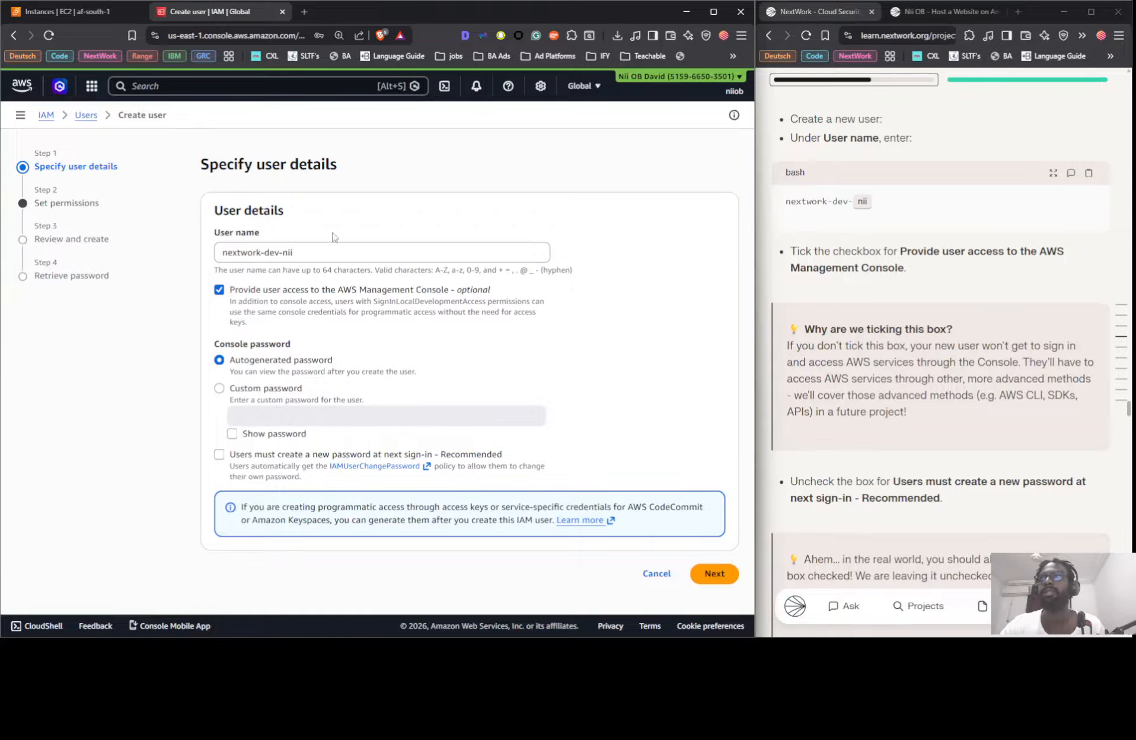
click(704, 578)
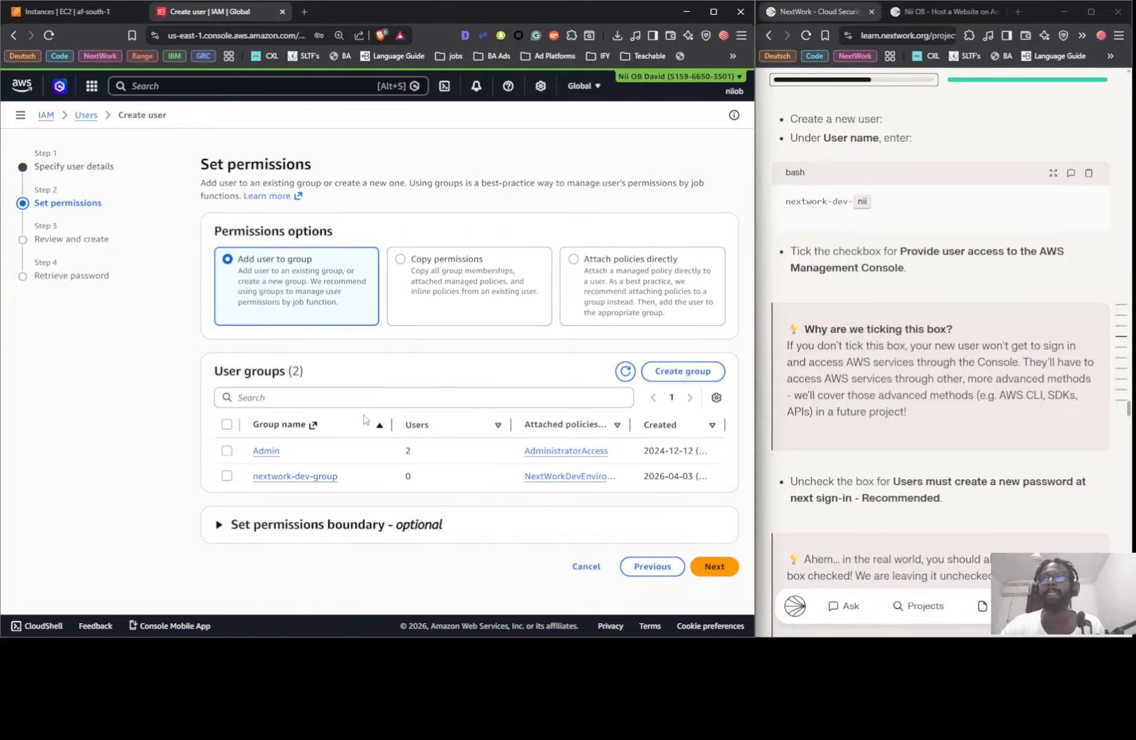
Add the new user to nextwork-dev-group and create the user
click(227, 476)
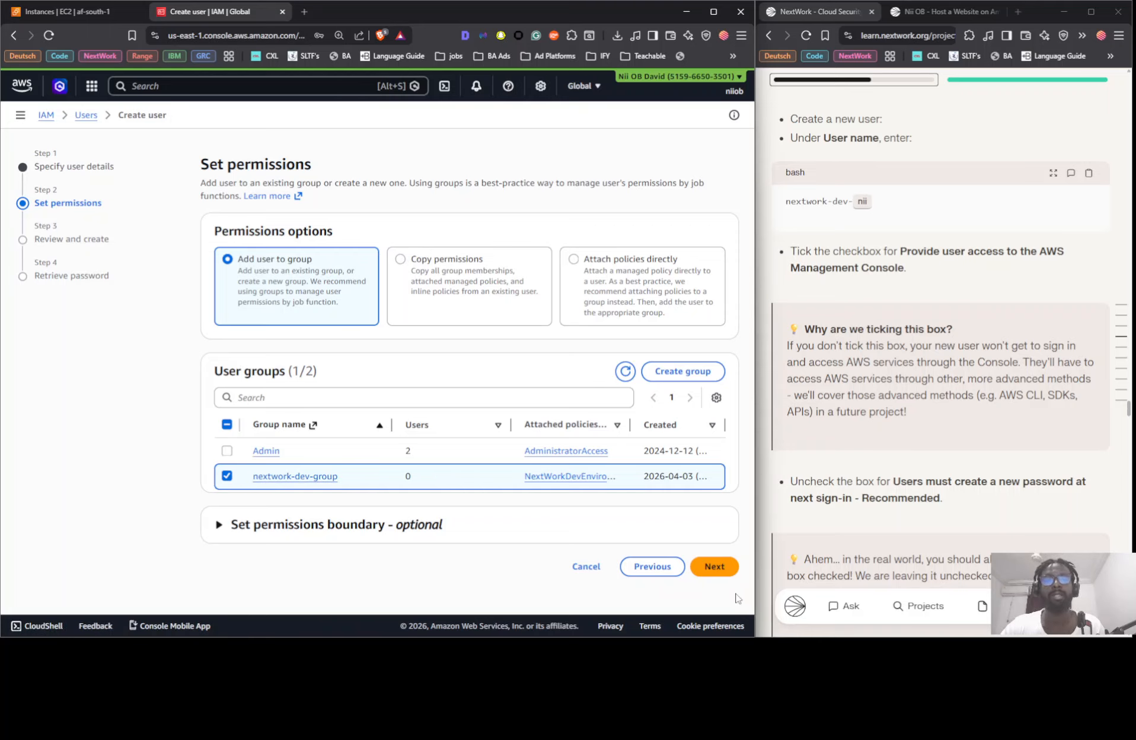
click(716, 570)
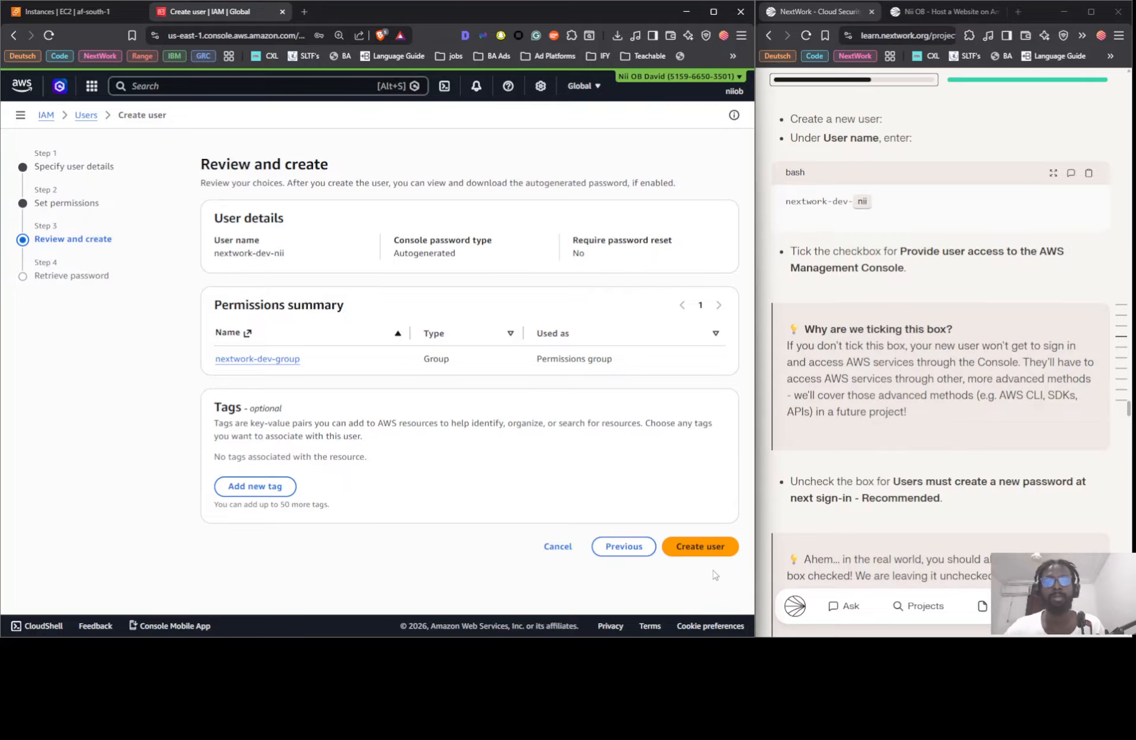
click(709, 548)
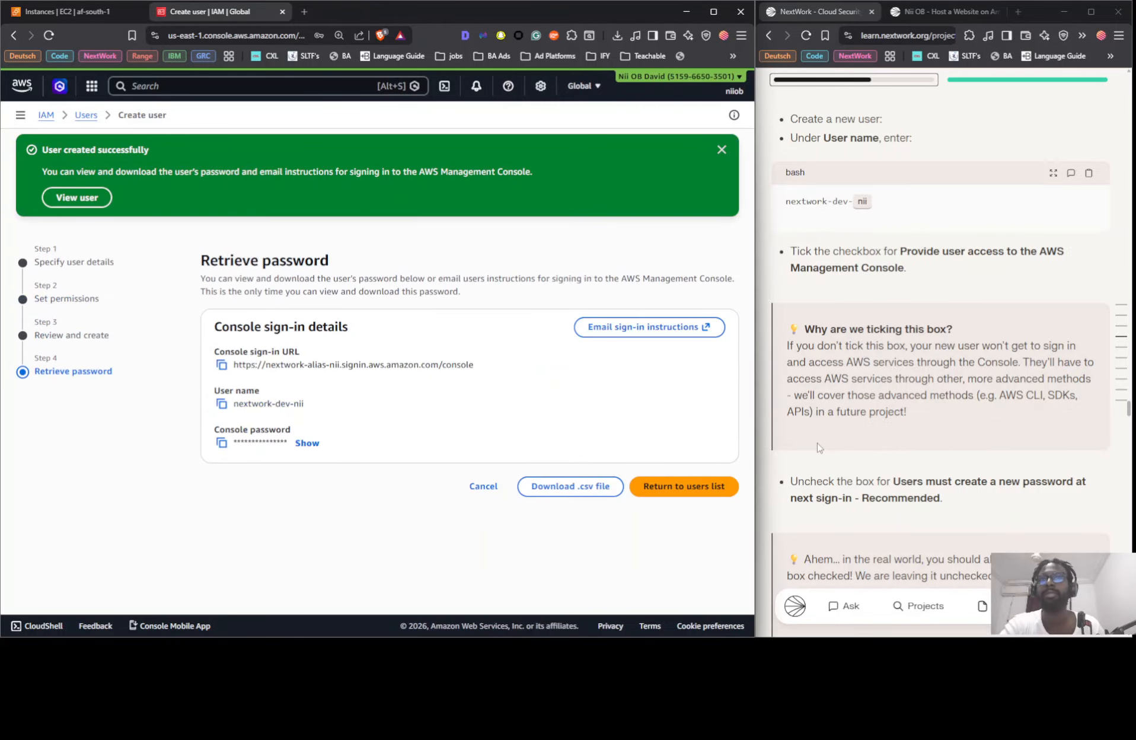
click(697, 488)
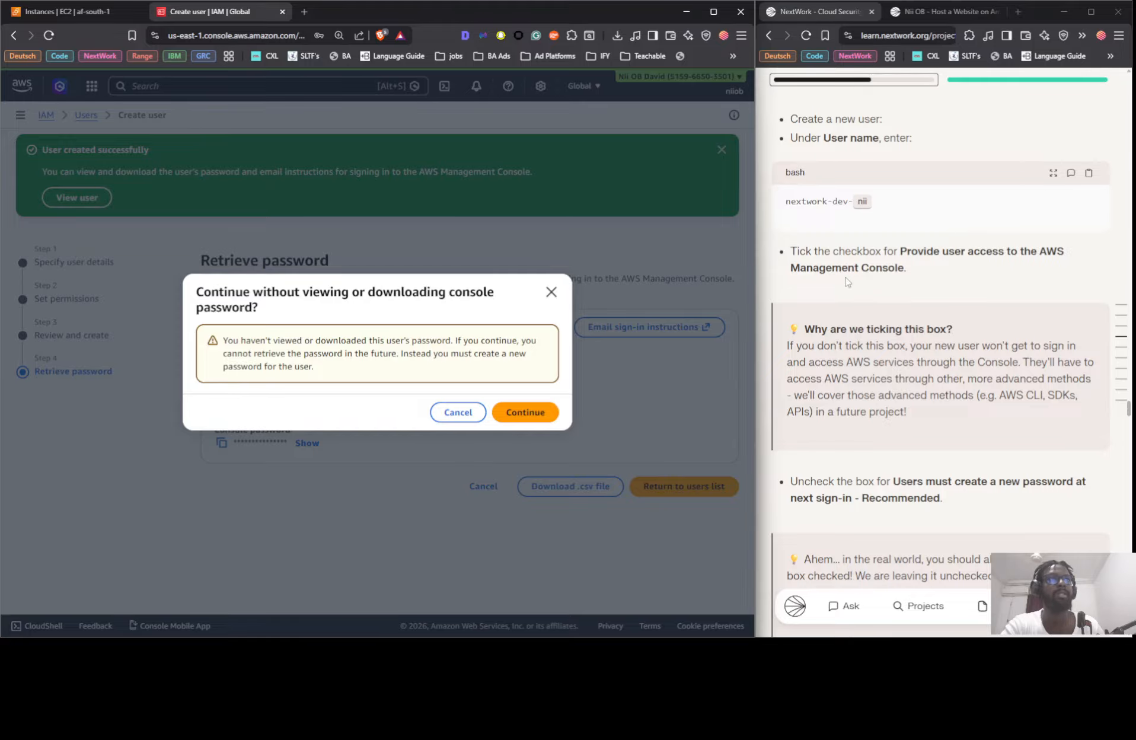
scroll(847, 281, down, 2)
key(Tab)
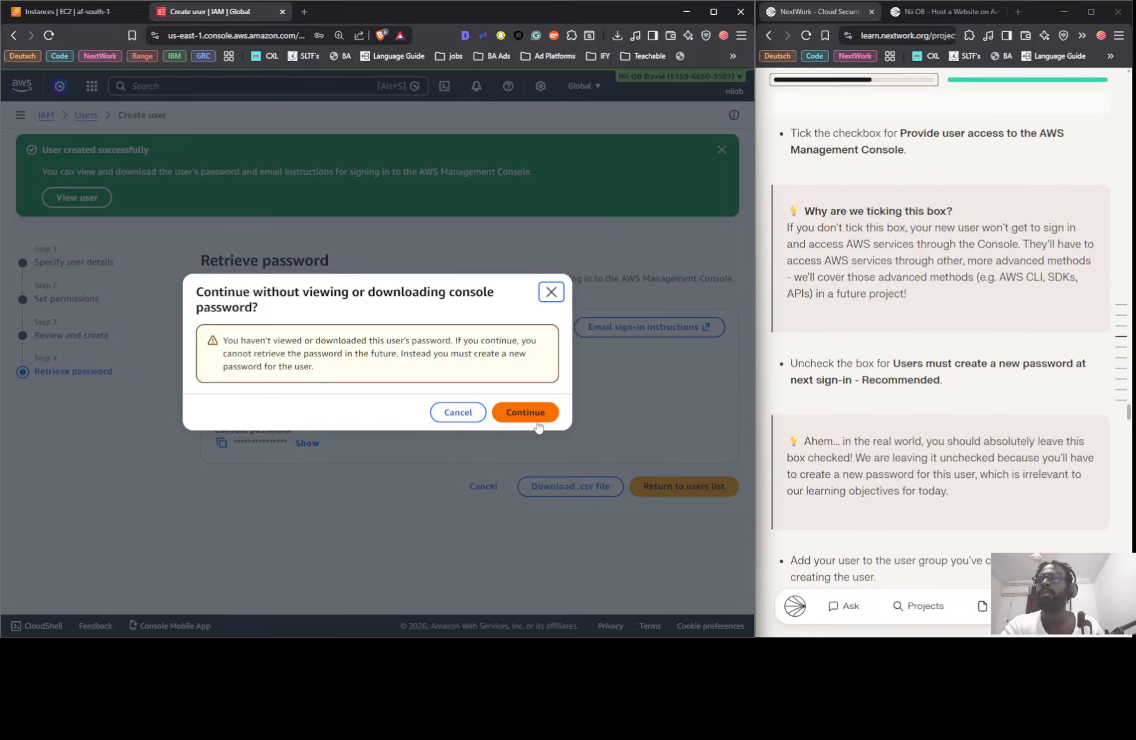
click(458, 412)
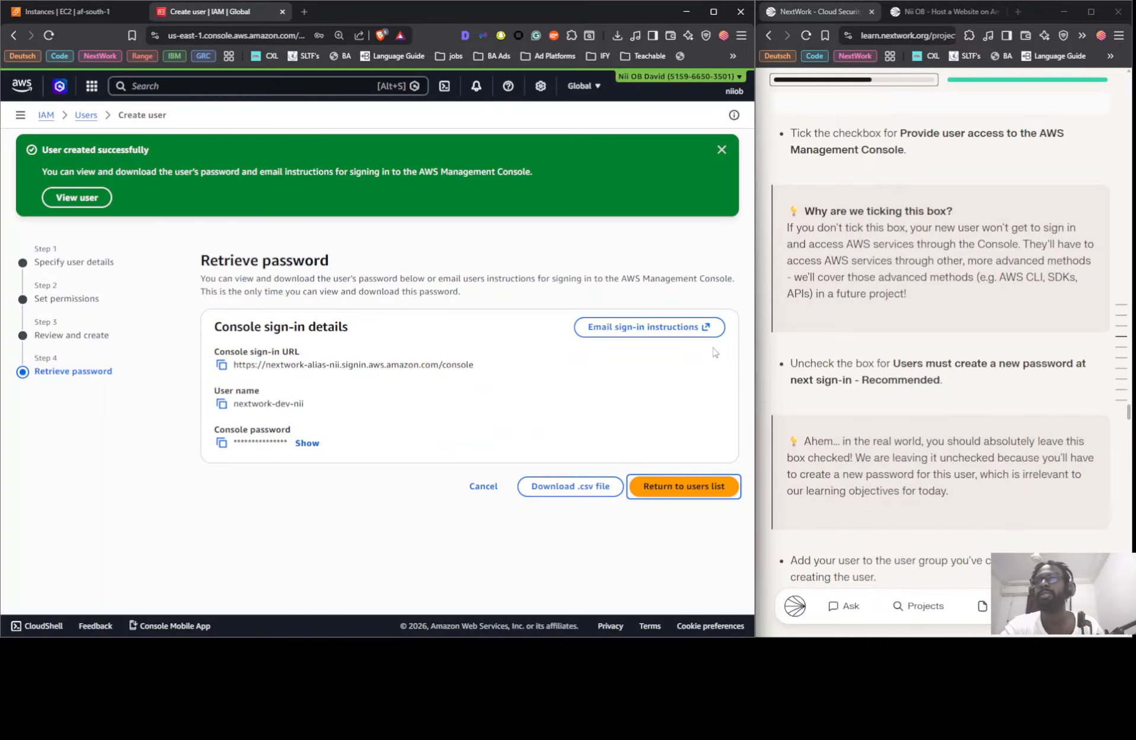
Download the new user's sign-in credentials as a CSV file, replacing the existing credentials file in the Downloads nextwrk folder
click(575, 490)
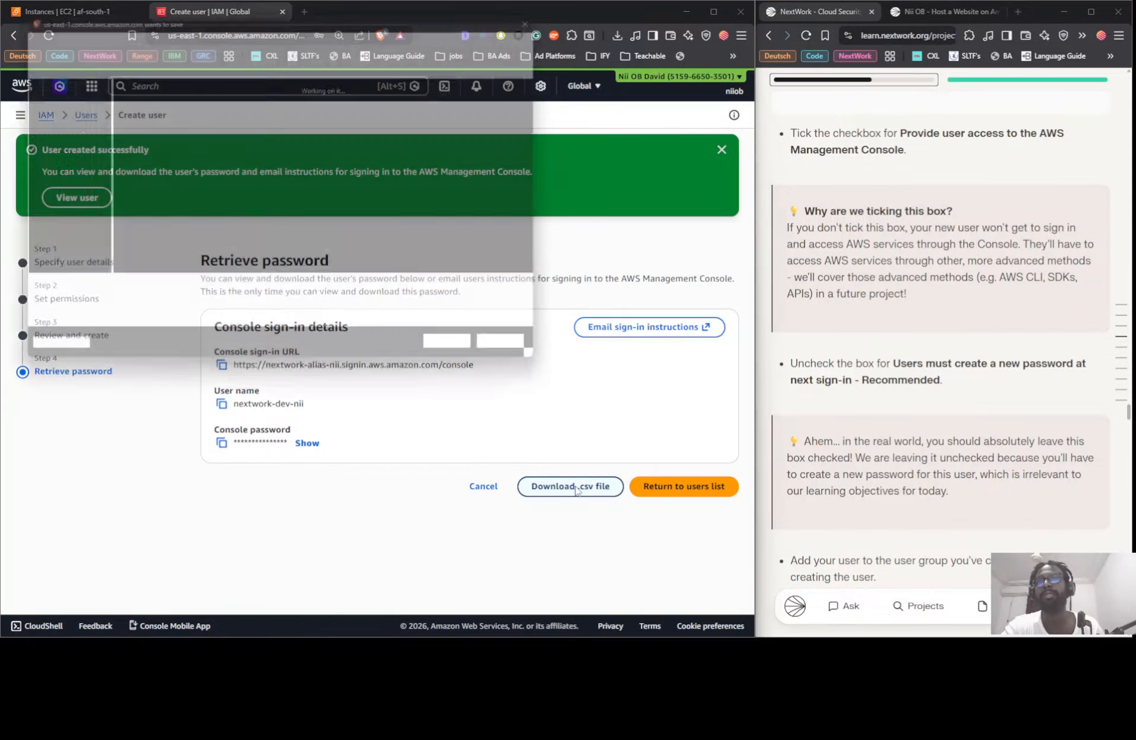
click(204, 105)
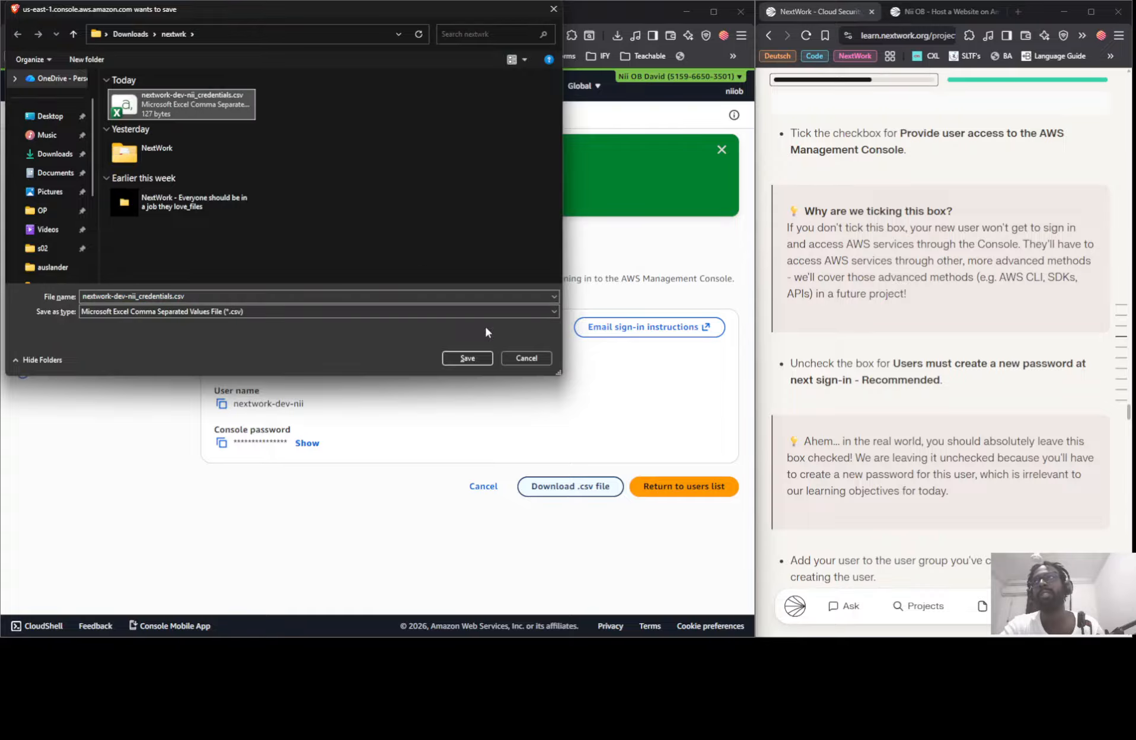
click(463, 357)
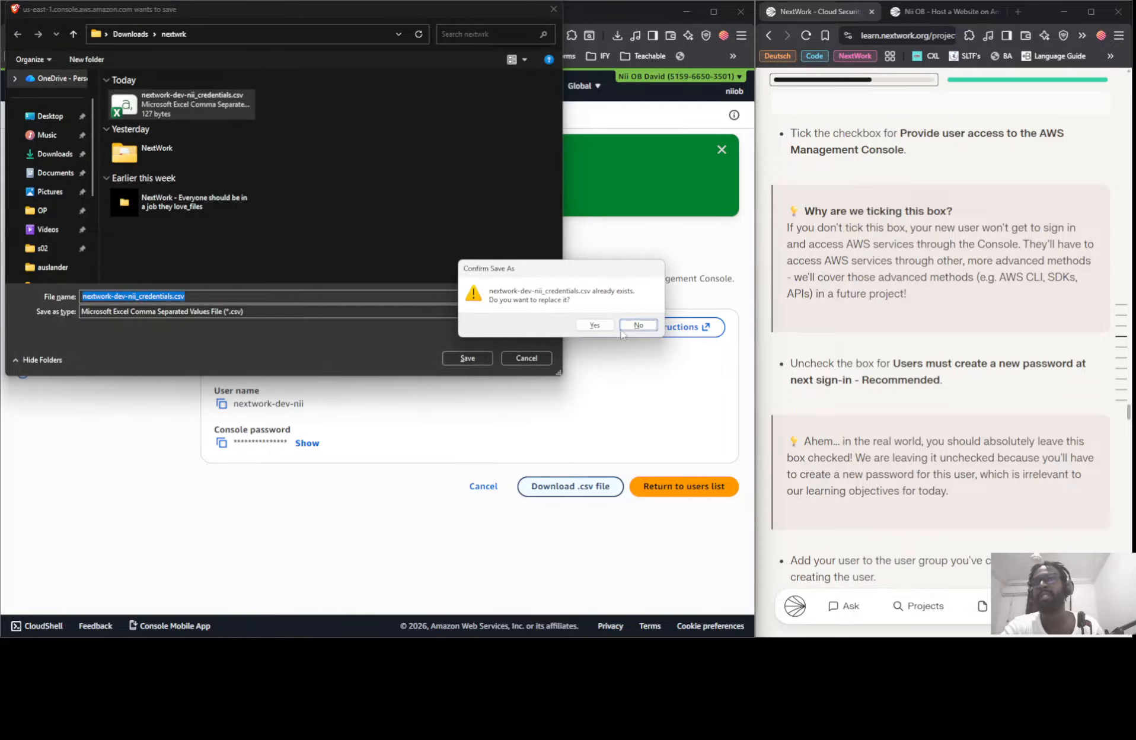
click(594, 325)
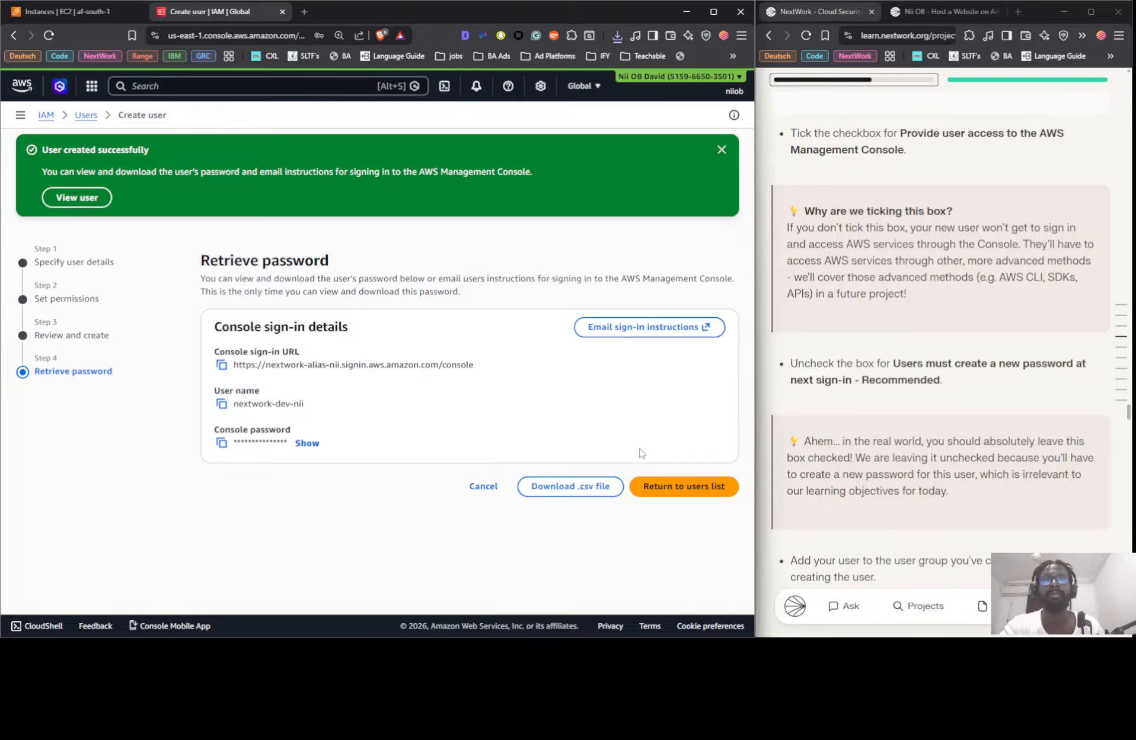
Return to the users list and read the instructions that follow on adding the user to the group and its sign-in details
click(686, 492)
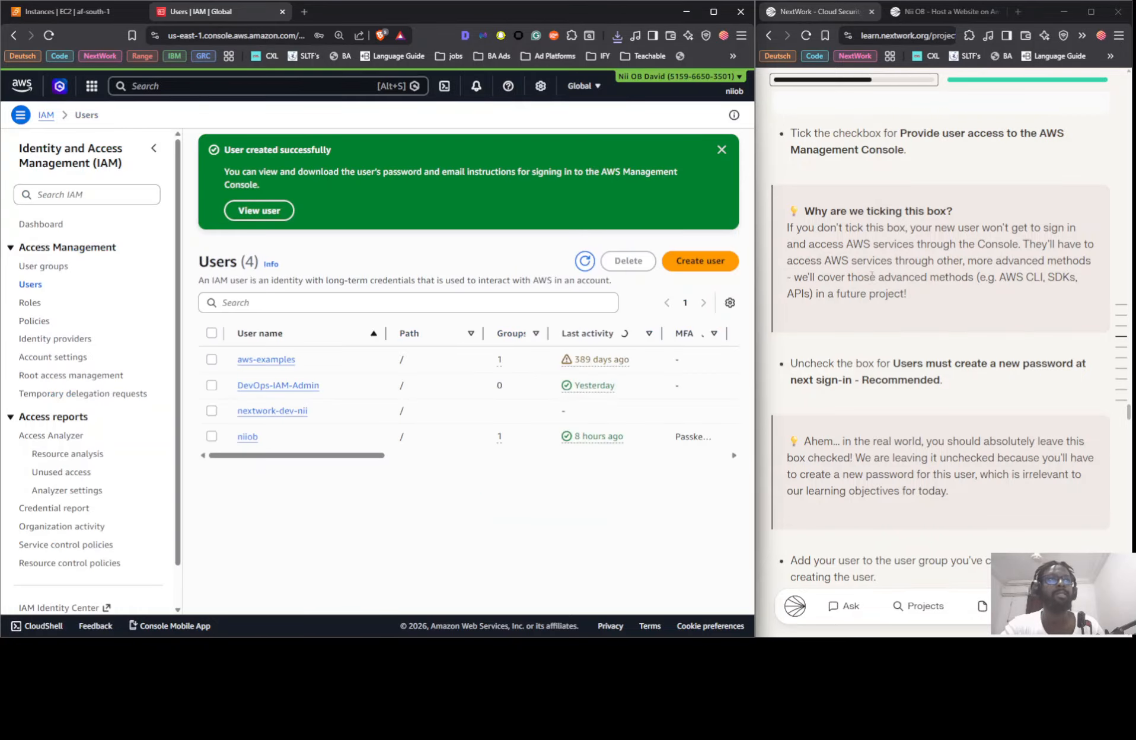
scroll(870, 287, down, 1)
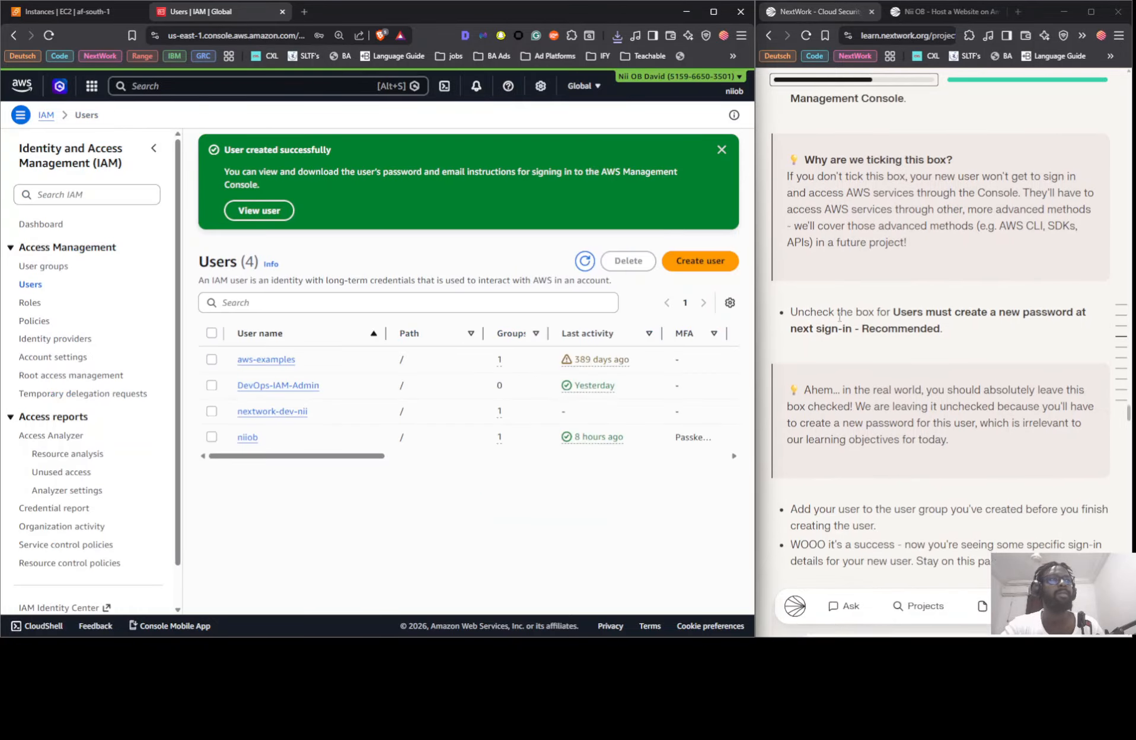
scroll(818, 316, up, 5)
scroll(832, 320, down, 7)
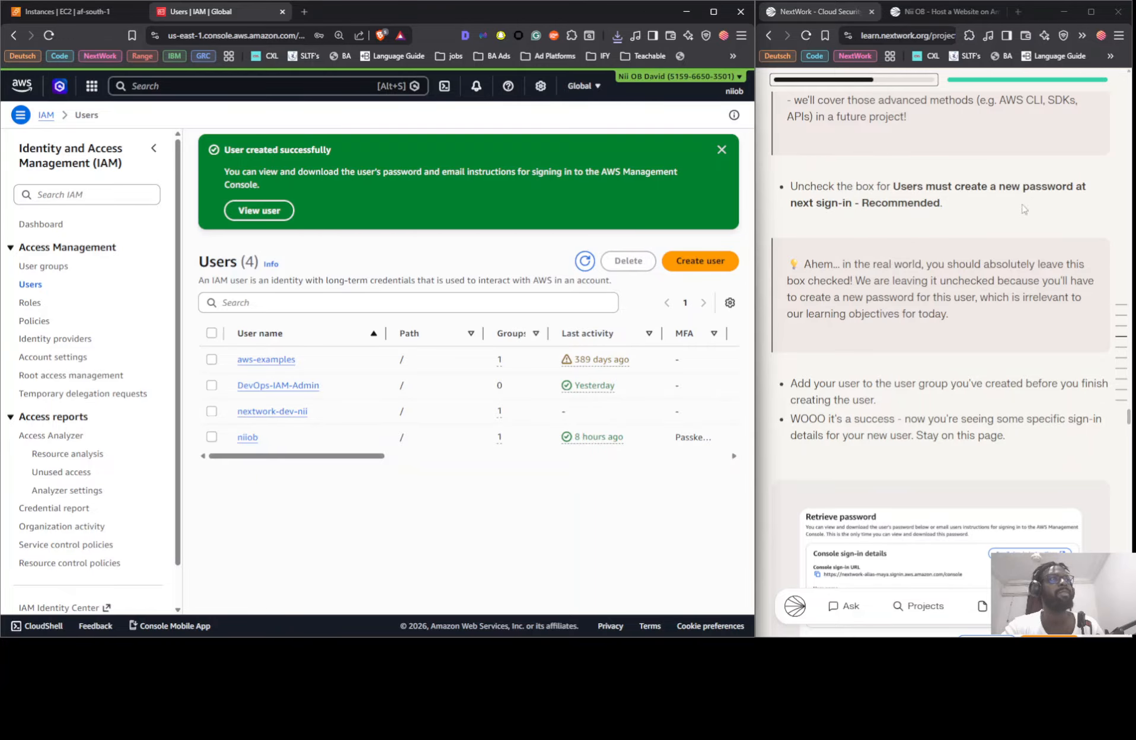
Open the intern user's credentials CSV from the nextwrk folder in Downloads, ready for the access test described in the instructions
scroll(1025, 209, down, 15)
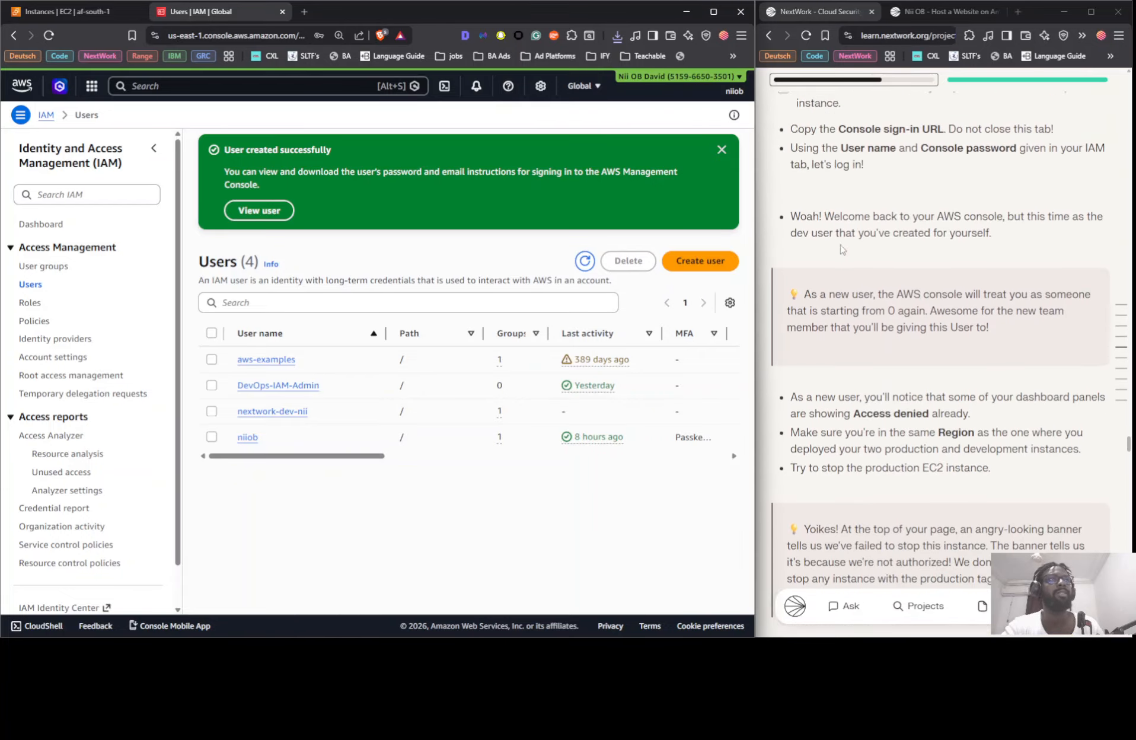
scroll(841, 249, up, 4)
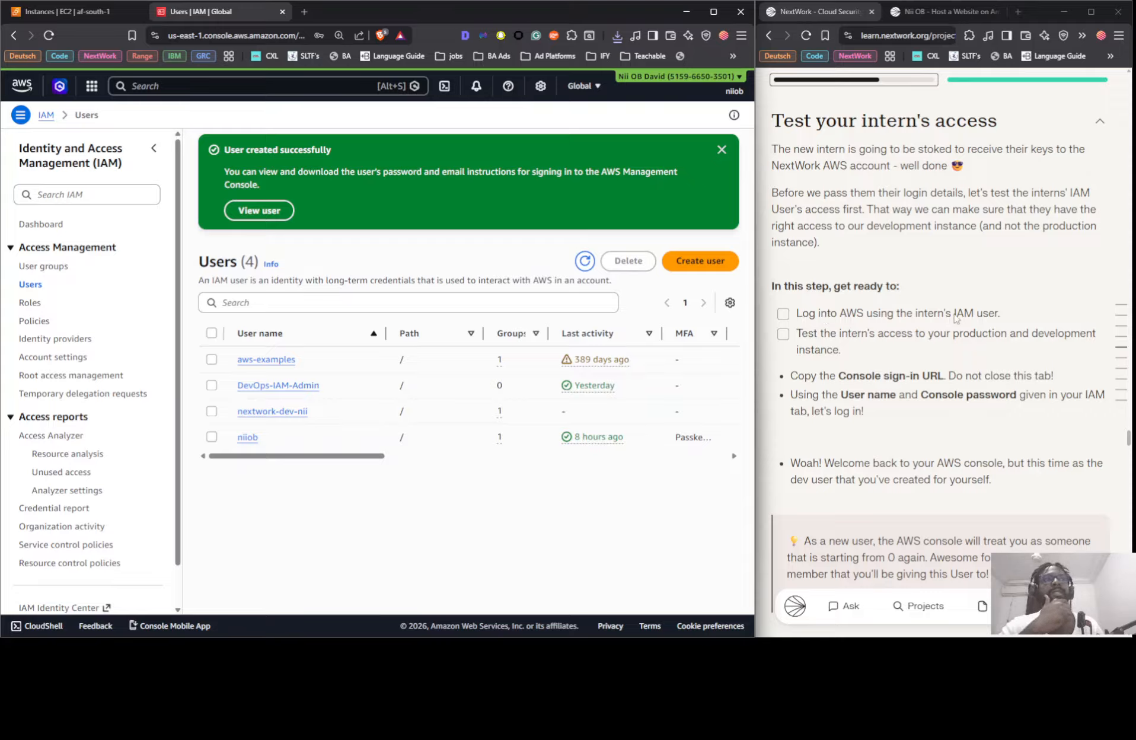
click(313, 651)
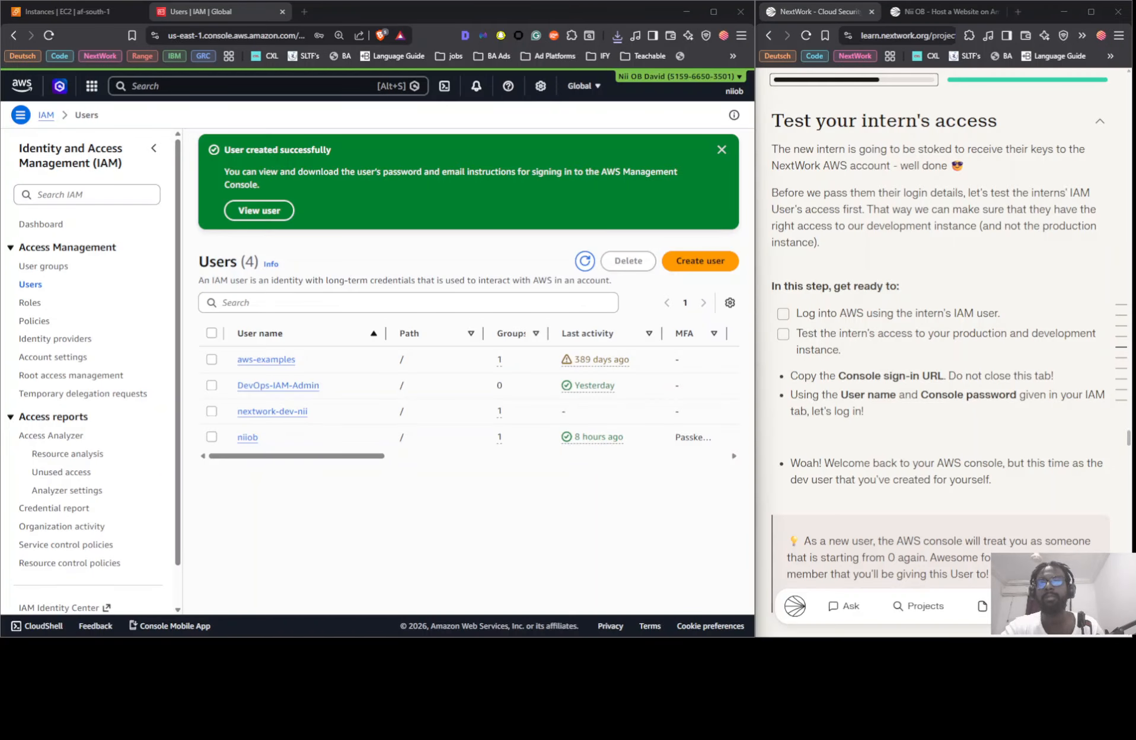
drag(452, 664, 593, 143)
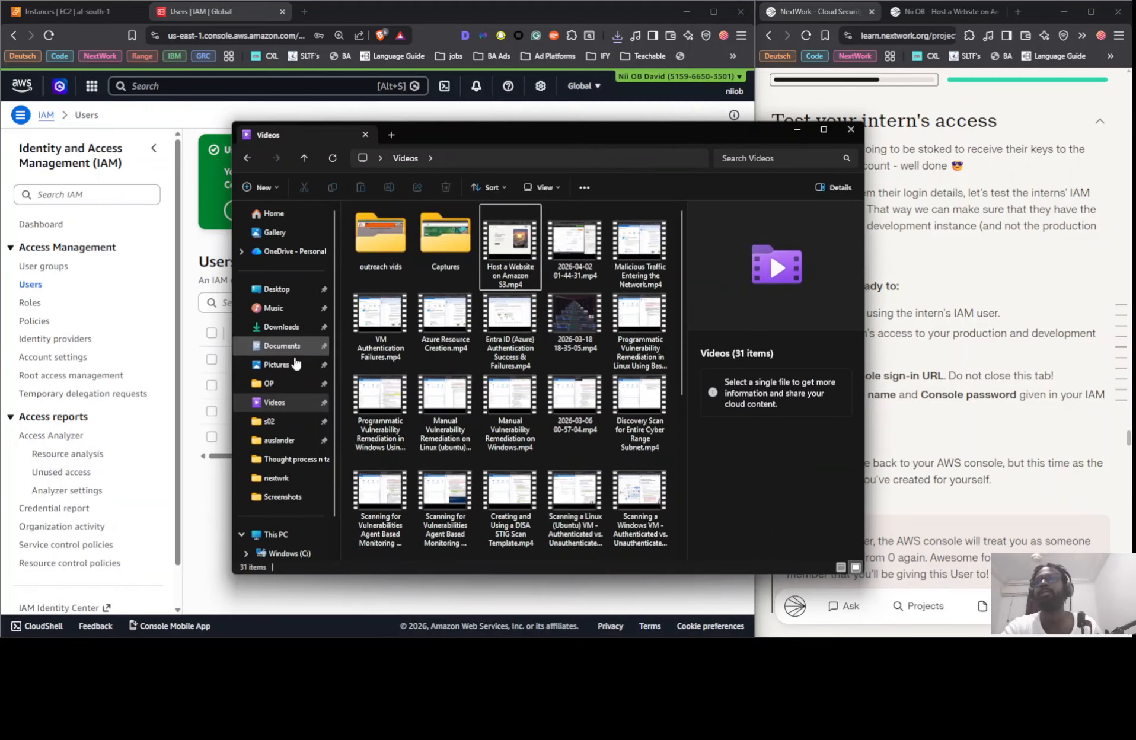
click(289, 327)
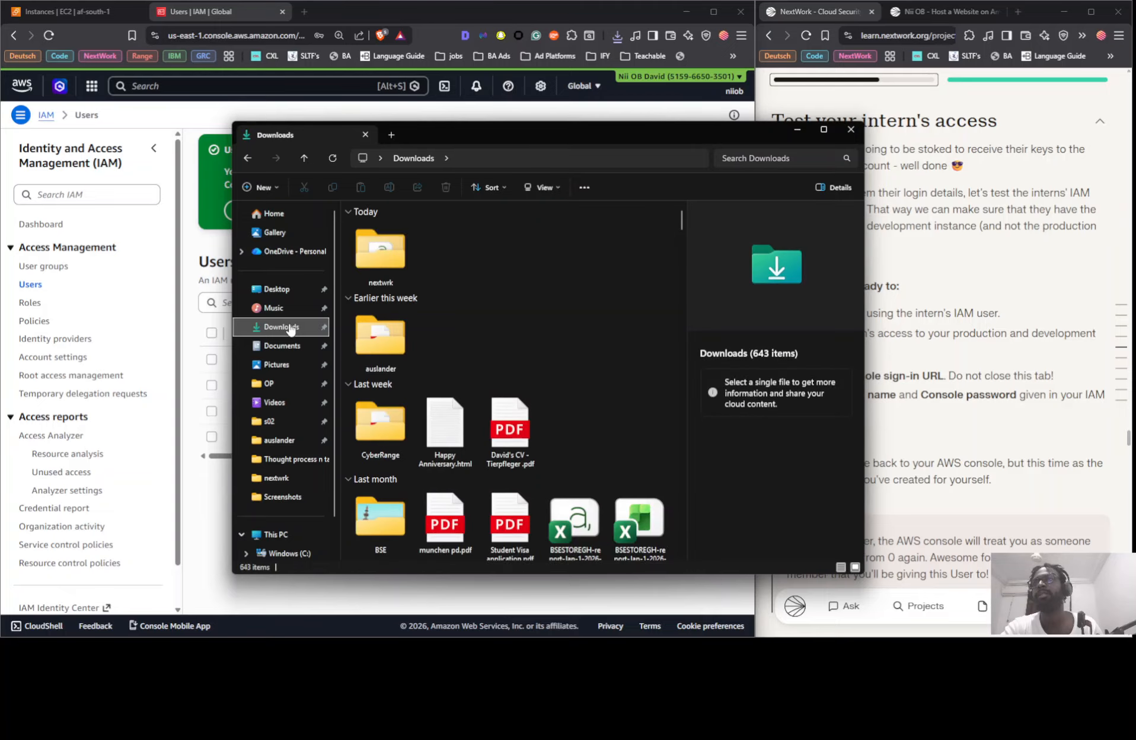
double_click(373, 254)
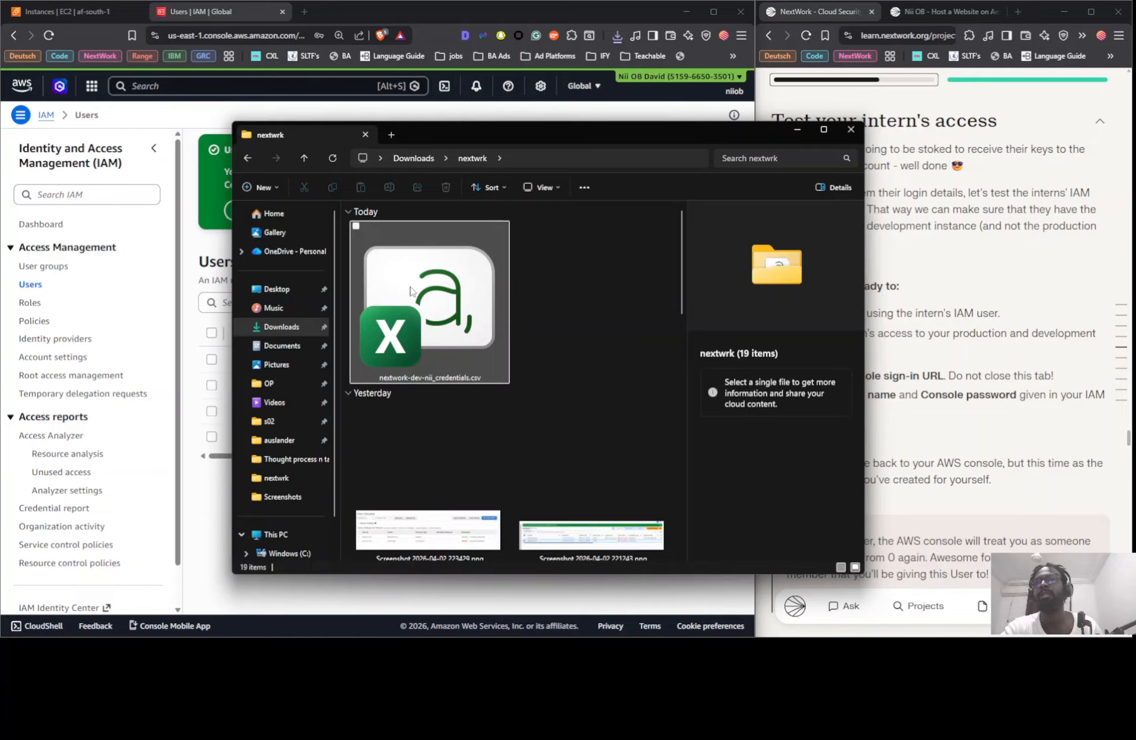
click(412, 292)
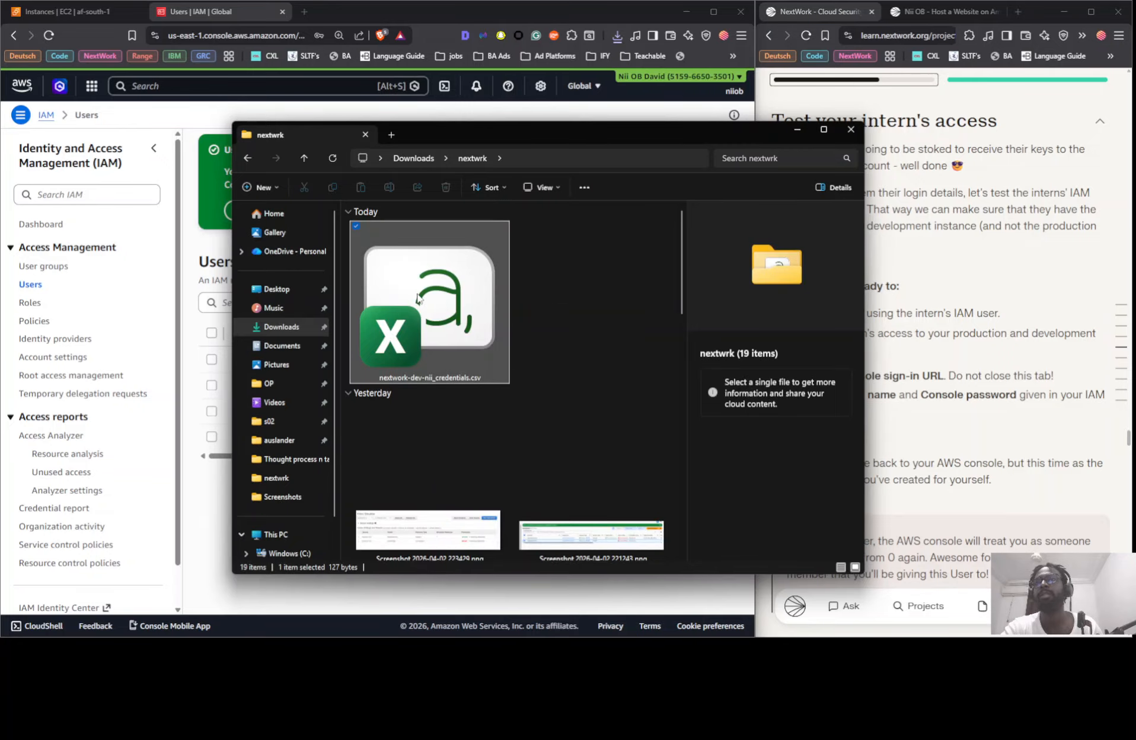
click(797, 129)
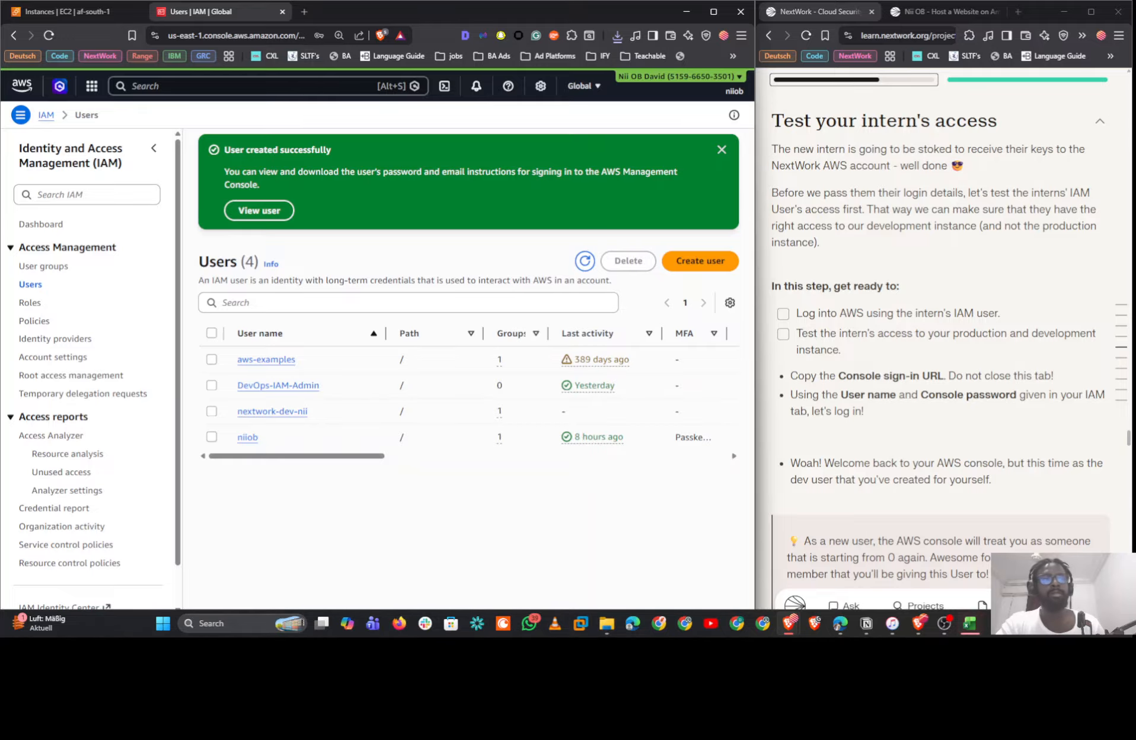
click(974, 624)
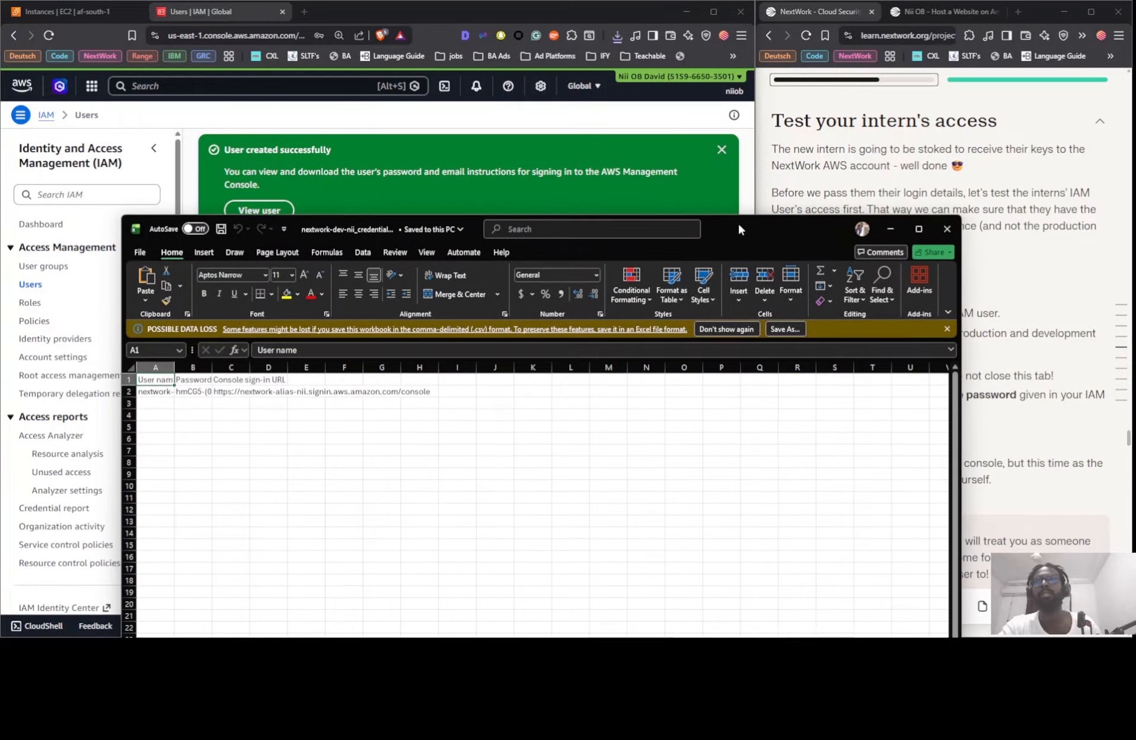
Copy the console sign-in URL from the credentials spreadsheet and load it in a new private browser window
click(244, 393)
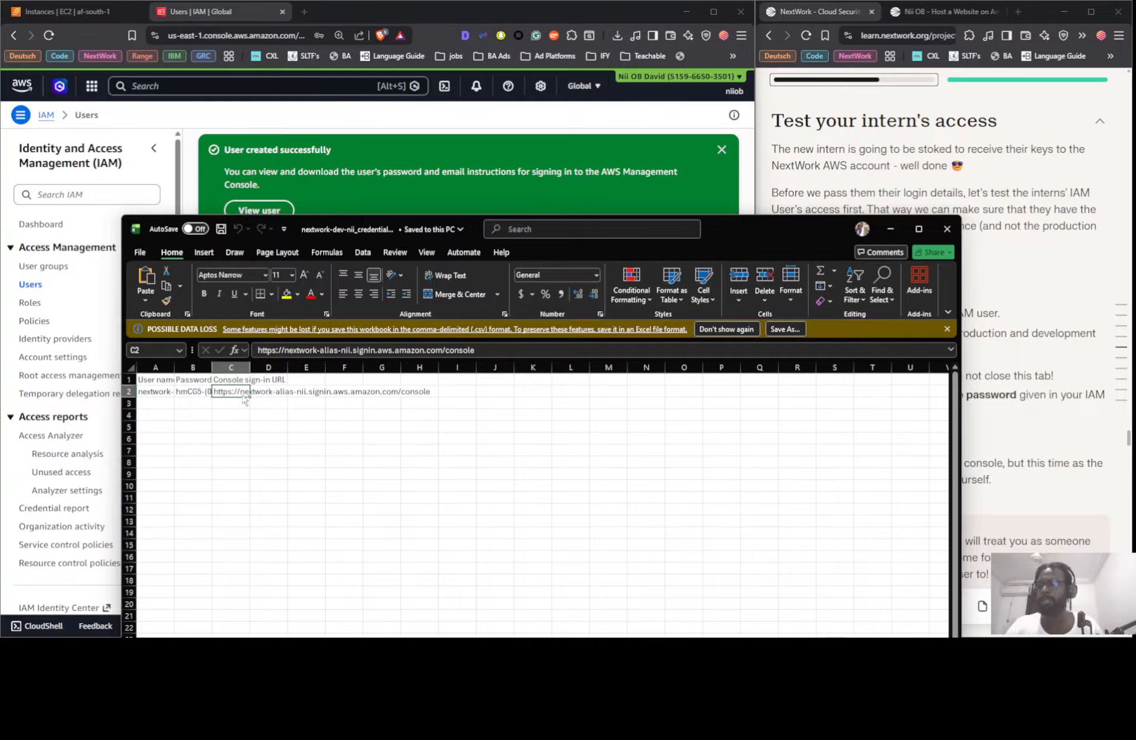
key(ctrl+c)
click(445, 7)
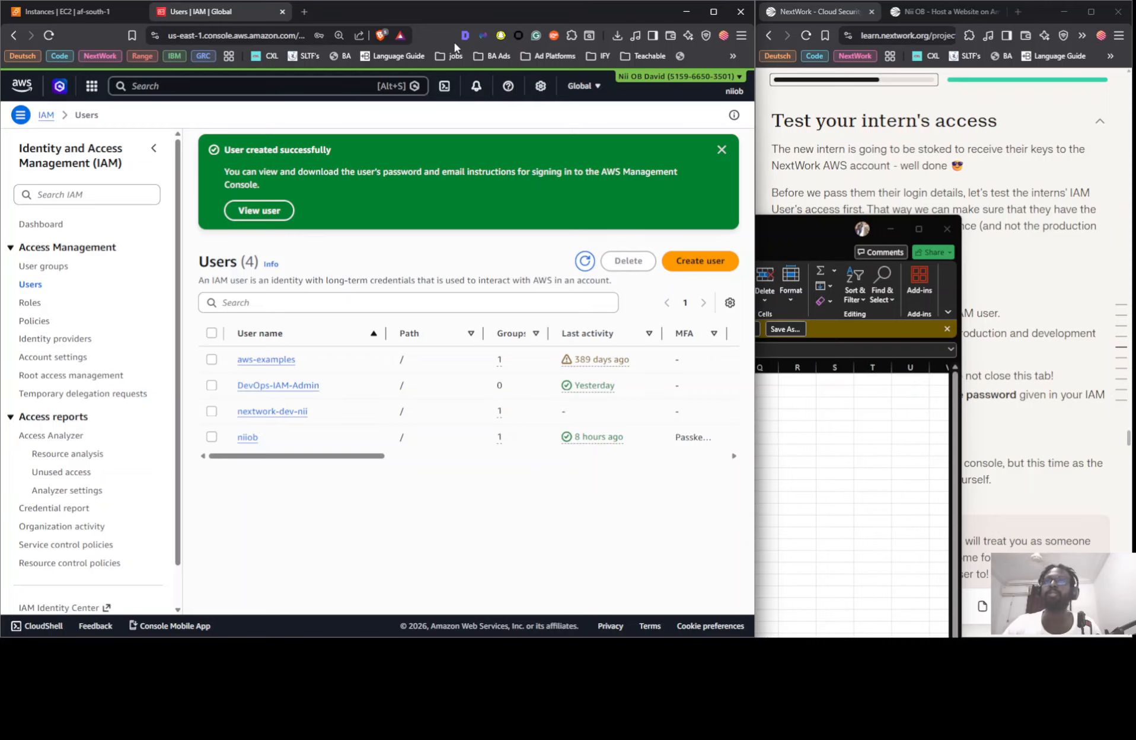
key(ctrl+shift+n)
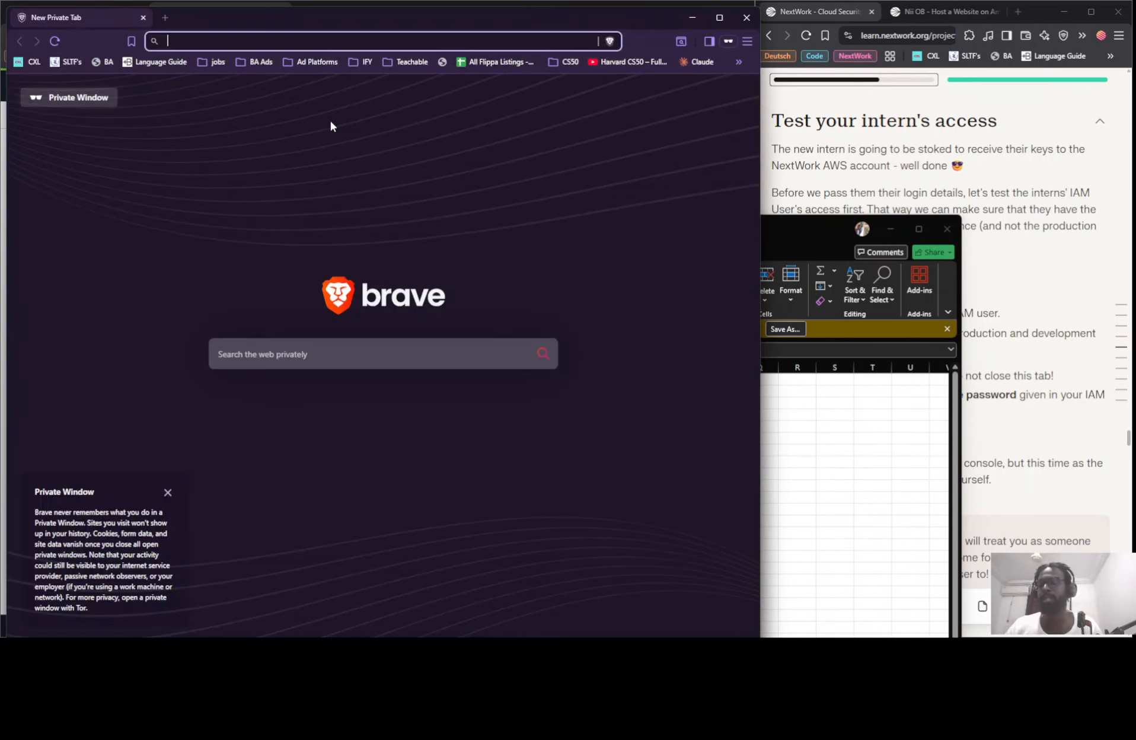
key(ctrl+v)
key(Return)
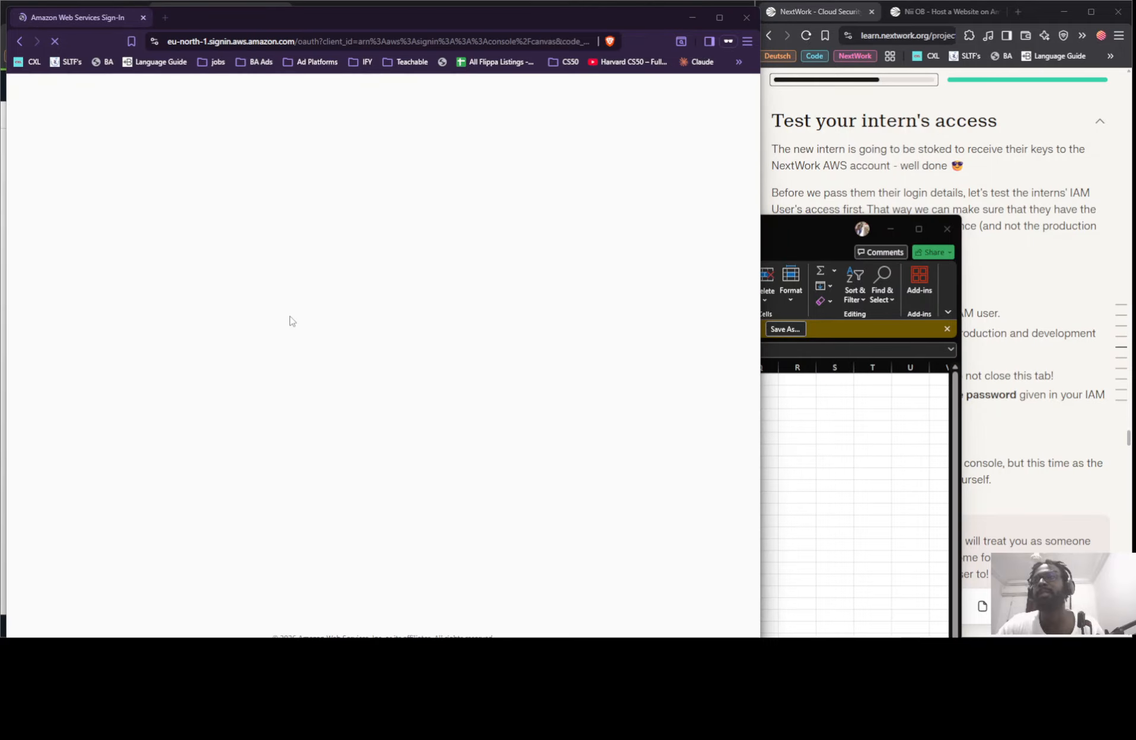
Try to transfer the intern's user name cell from the credentials spreadsheet to the IAM username field
key(alt+Tab)
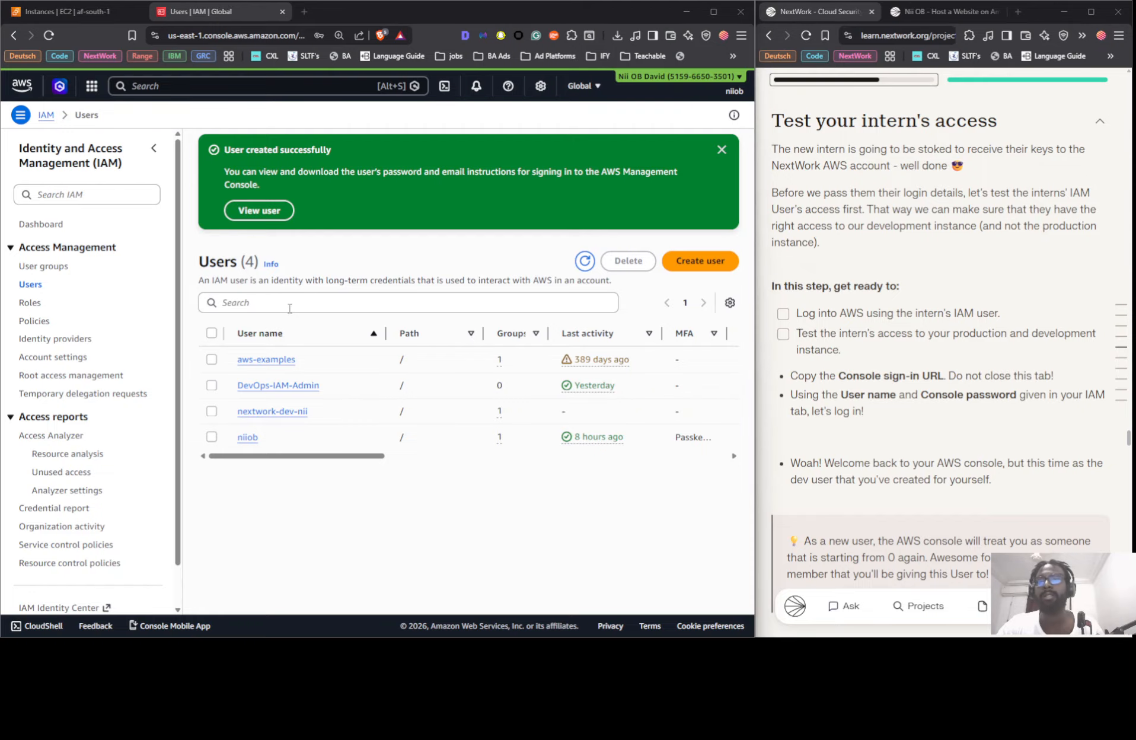
key(alt+Tab)
key(ctrl+c)
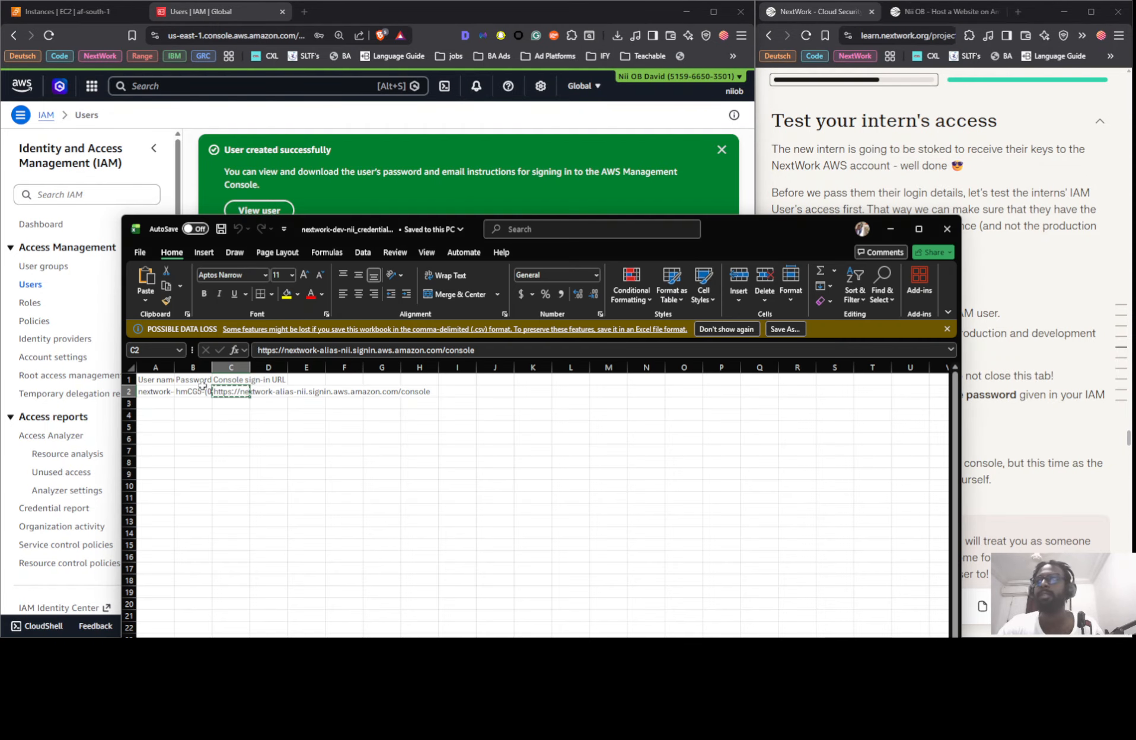
click(155, 394)
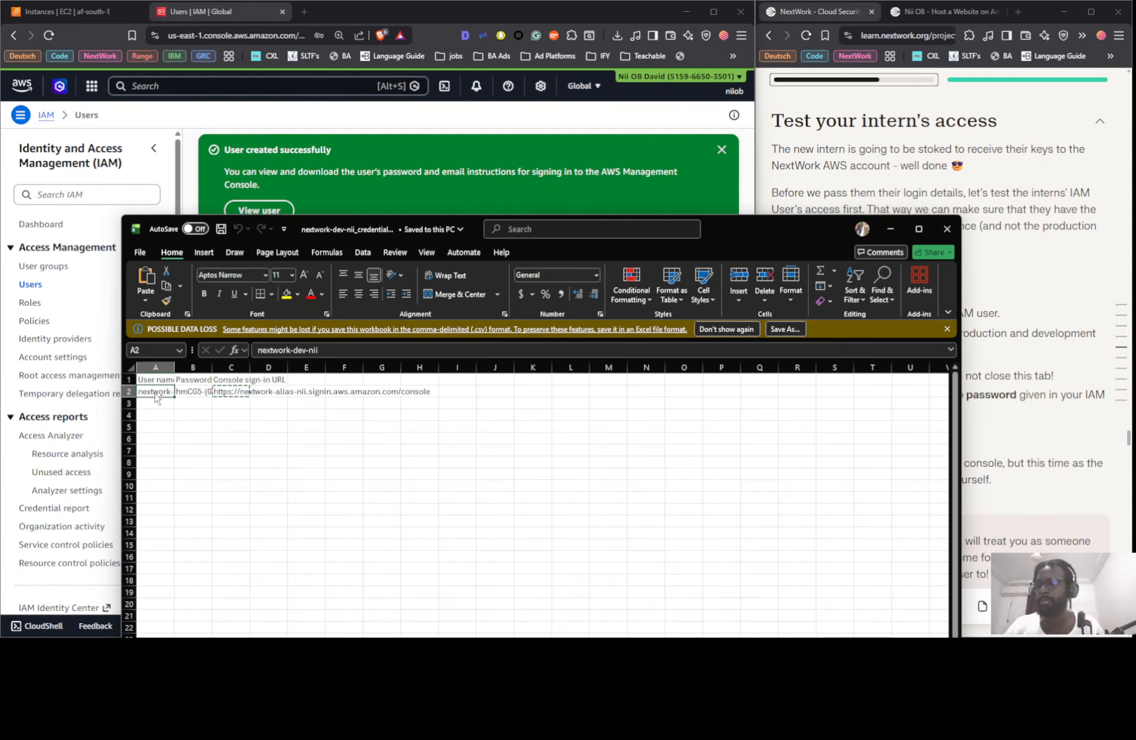
key(ctrl+c)
key(alt+Tab)
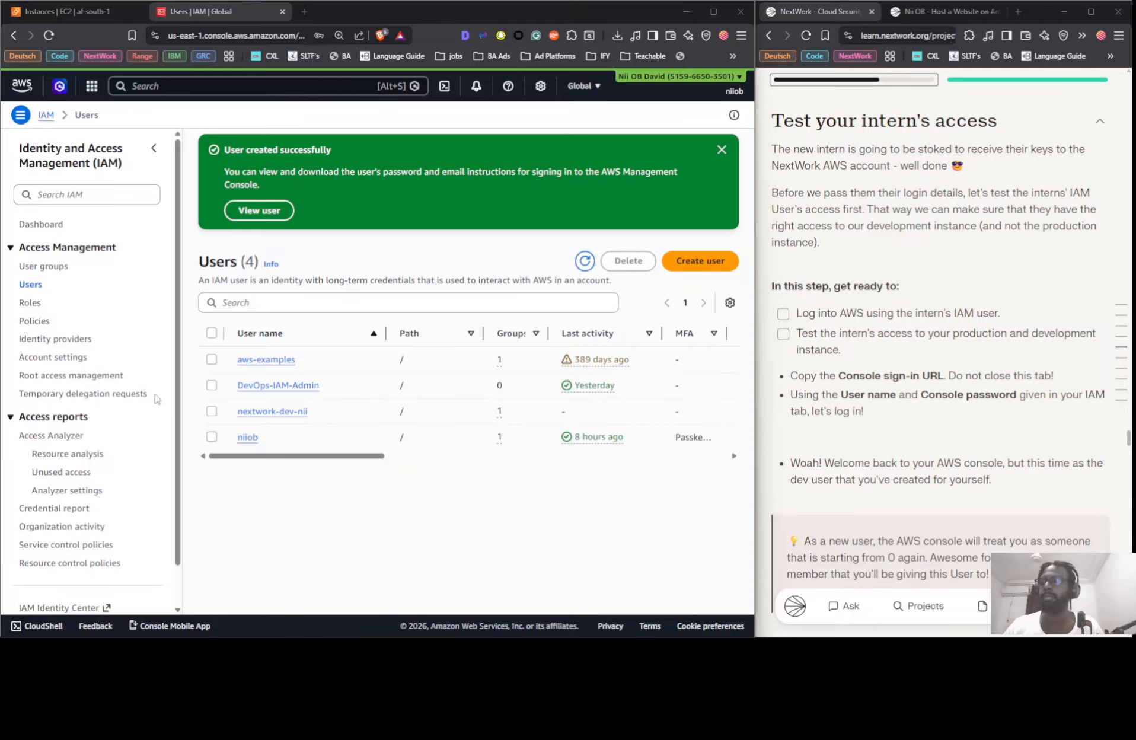
key(alt+Tab)
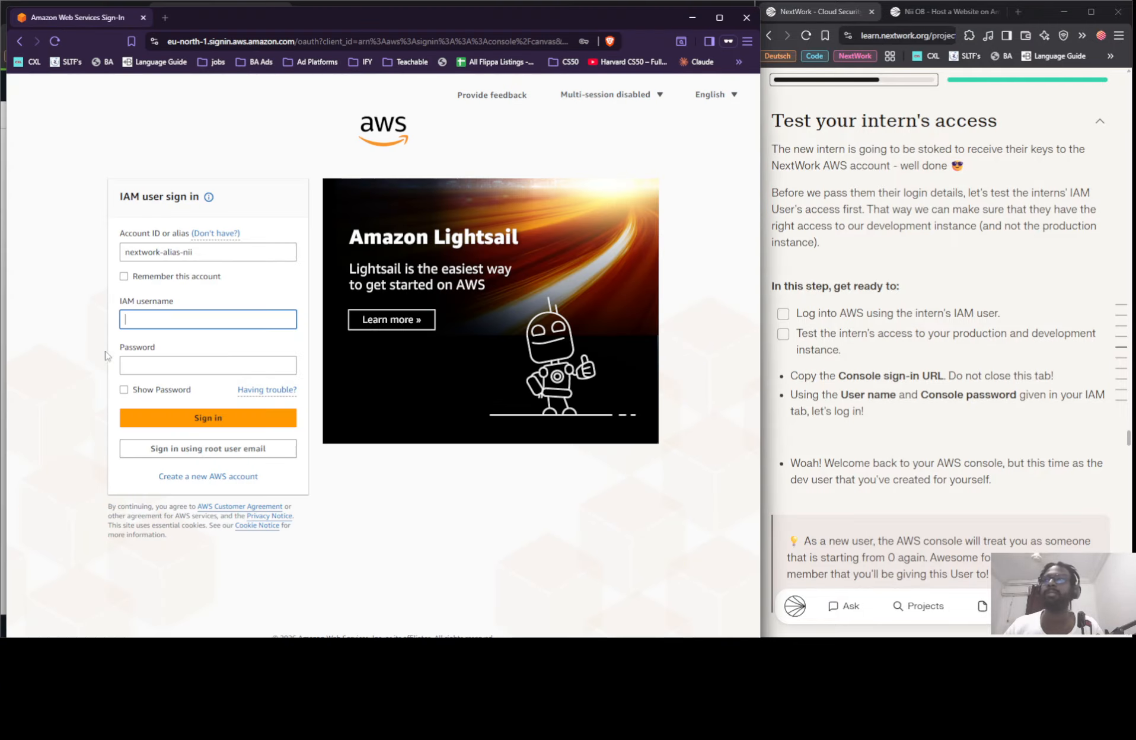
click(134, 321)
click(134, 320)
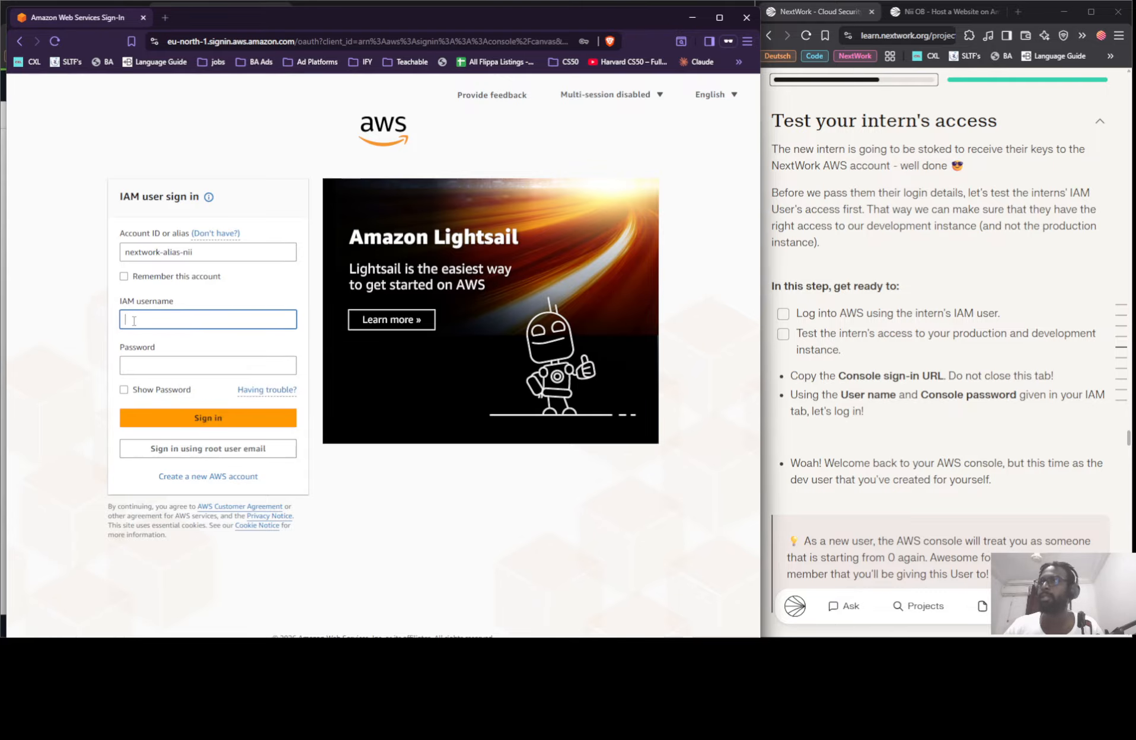
key(alt+Tab)
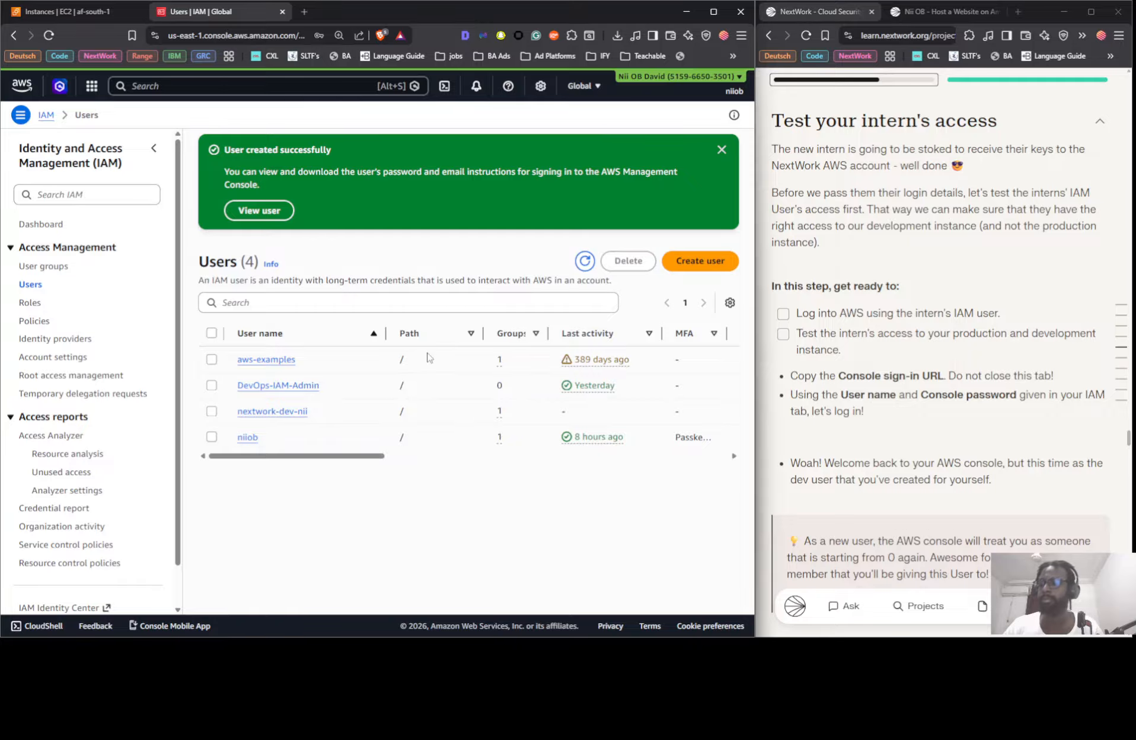
key(alt+Tab)
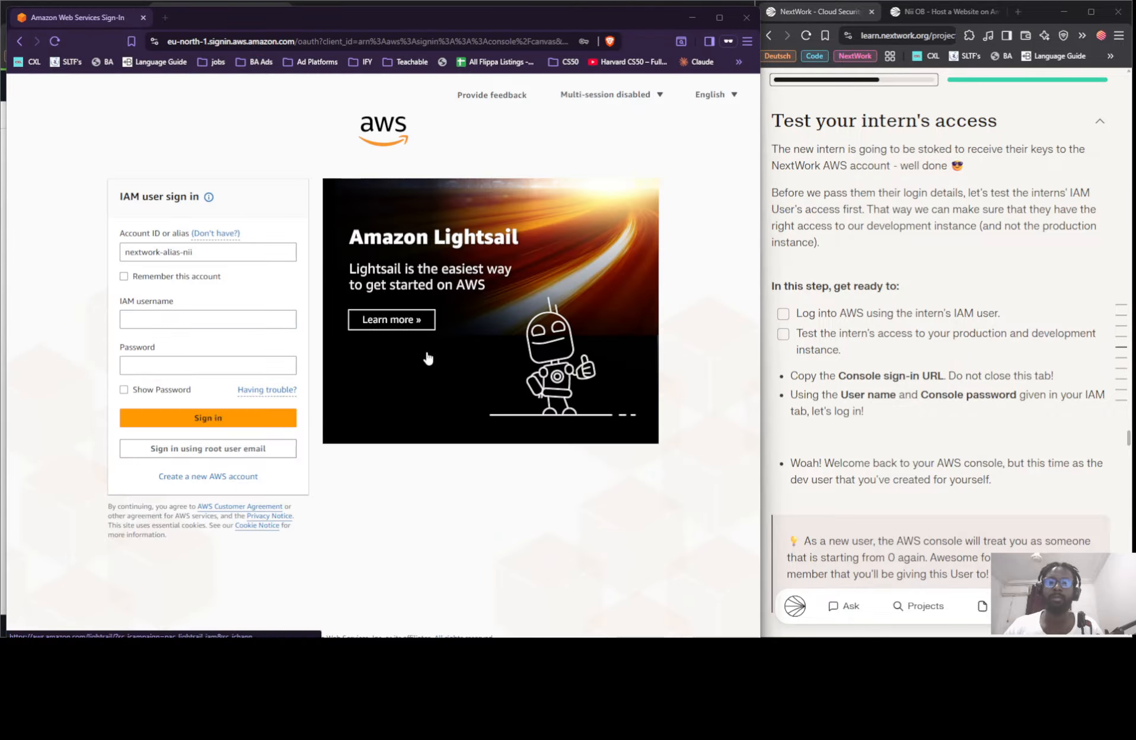
Copy the user name text from inside its spreadsheet cell and paste it as the IAM username on the sign-in page
key(alt+Tab)
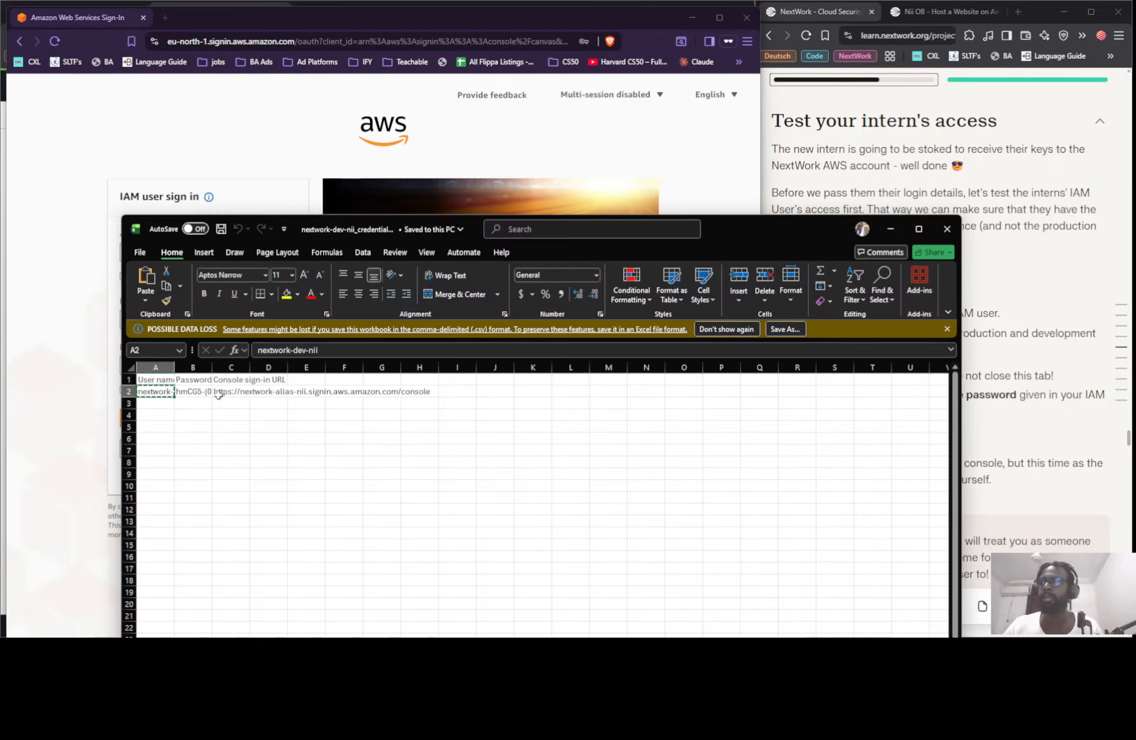
triple_click(317, 349)
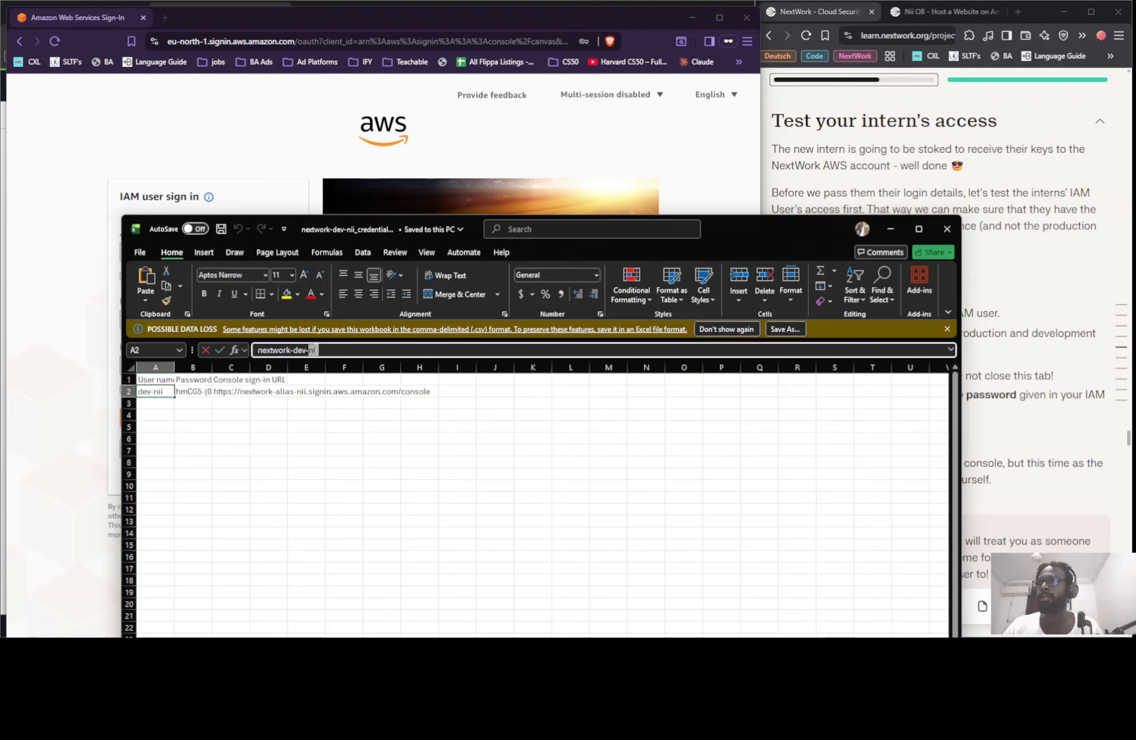
click(284, 196)
click(199, 323)
key(ctrl+v)
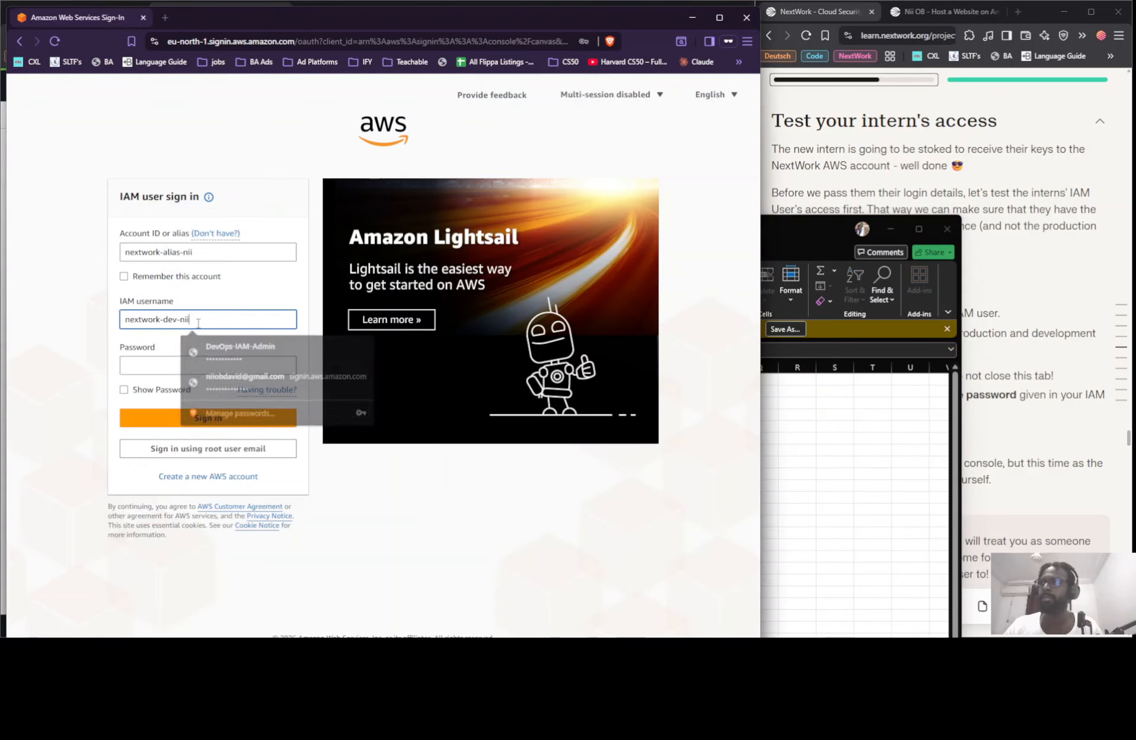
Copy the console password from the credentials spreadsheet, paste it into the password field, and sign in as the intern user
key(alt+Tab)
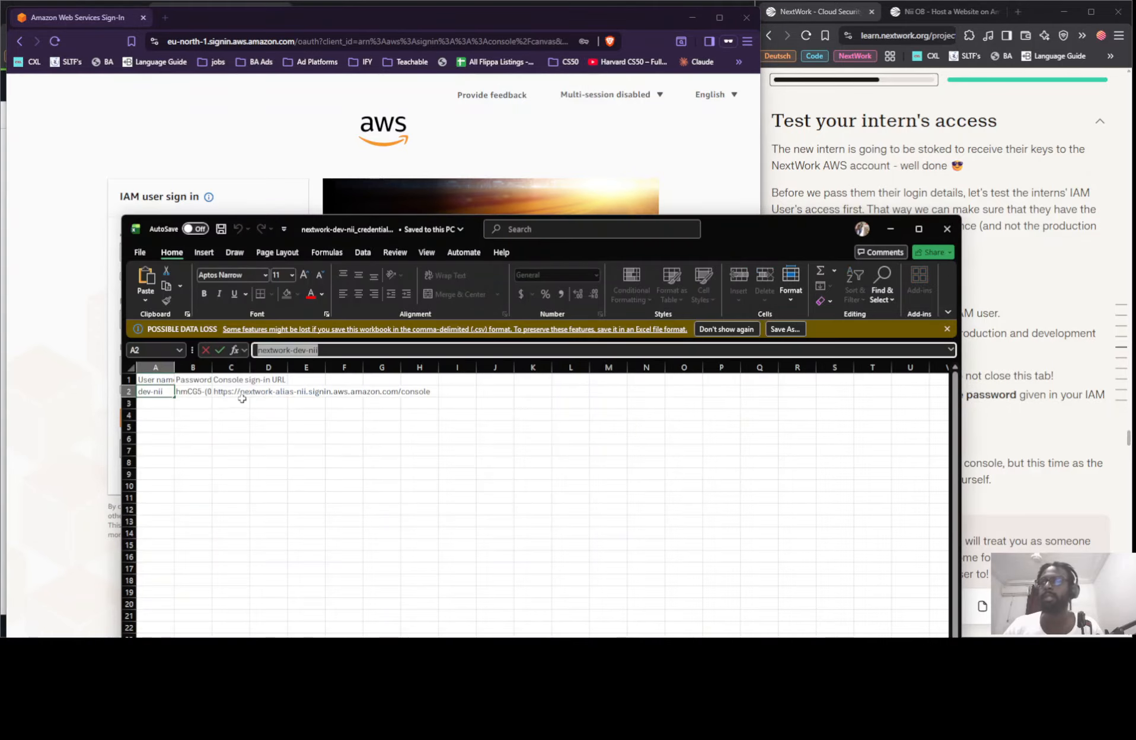
click(191, 392)
drag(259, 349, 294, 350)
key(alt+Tab)
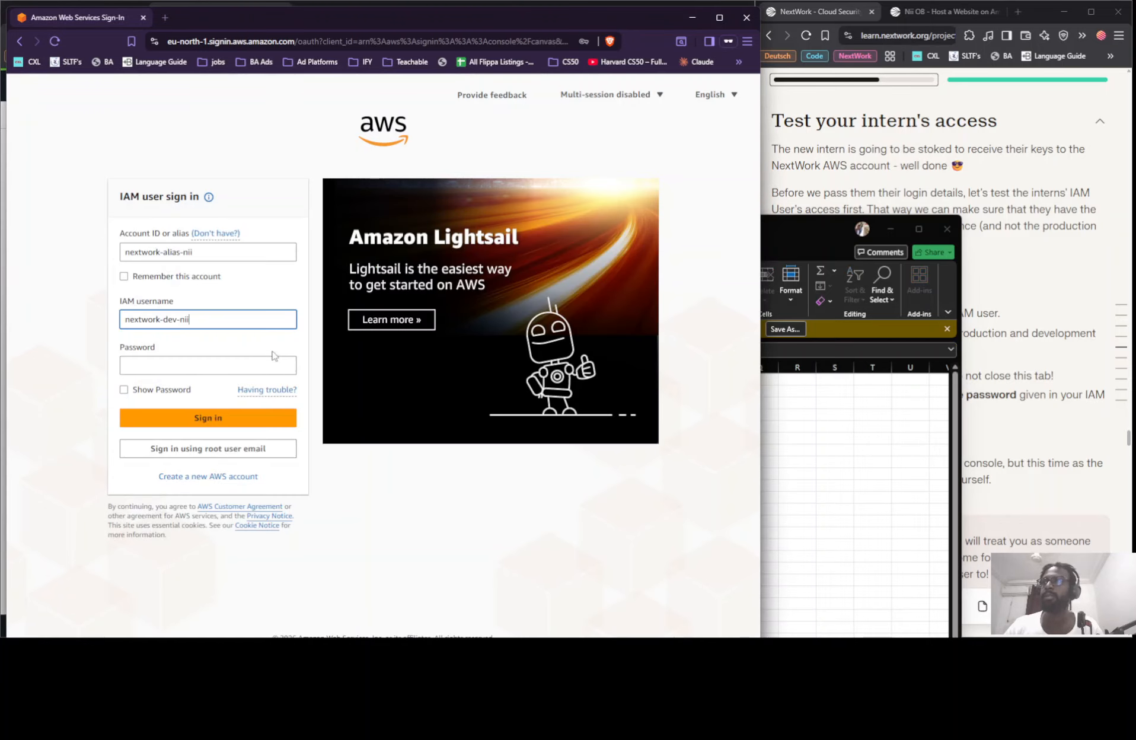
click(224, 366)
key(ctrl+v)
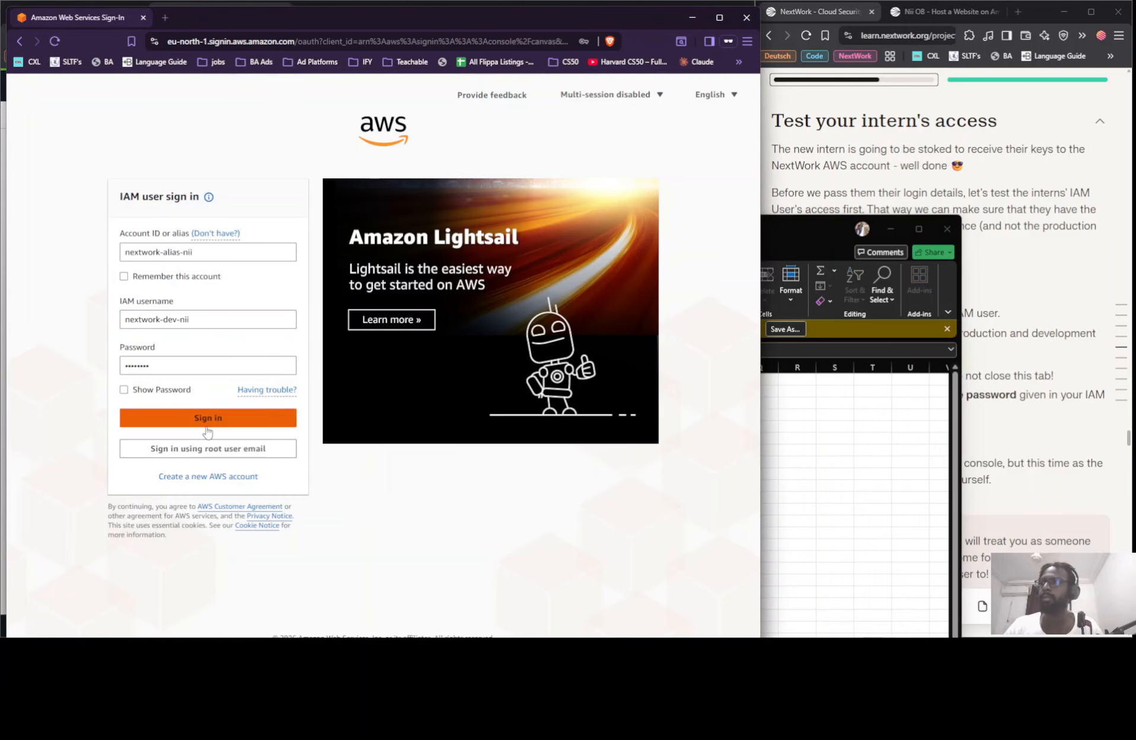
click(206, 422)
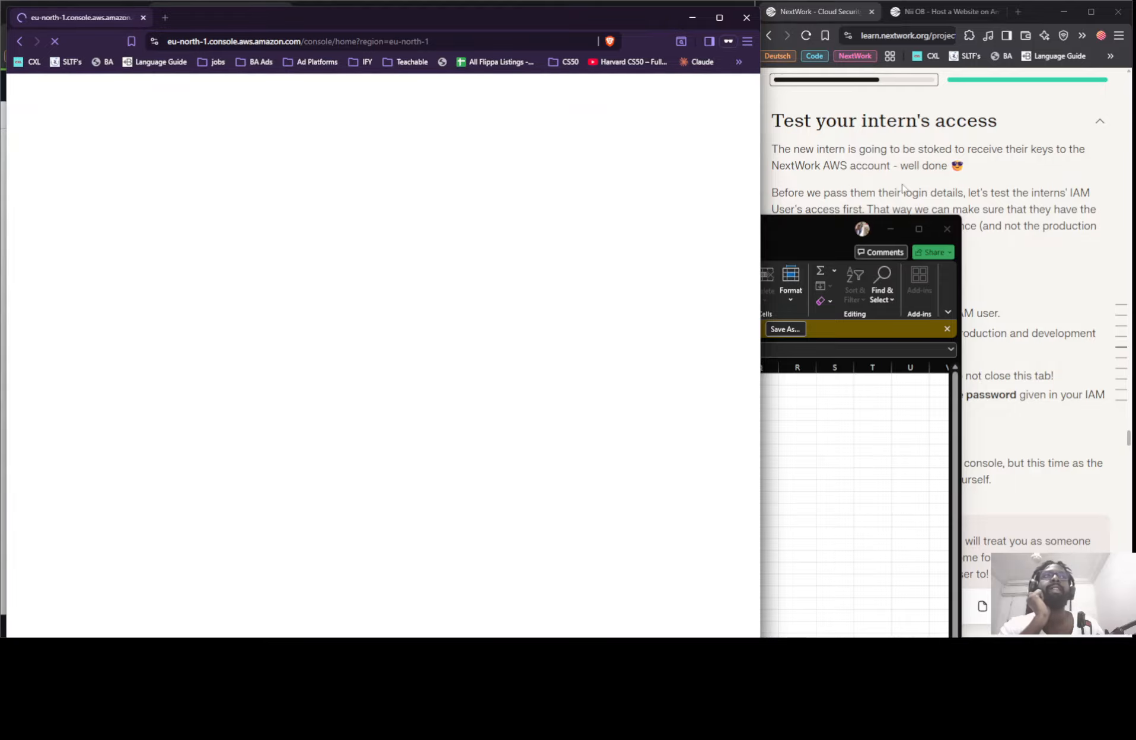
Minimize the credentials spreadsheet and check off the task "Log into AWS using the intern's IAM user" in the project instructions
click(891, 228)
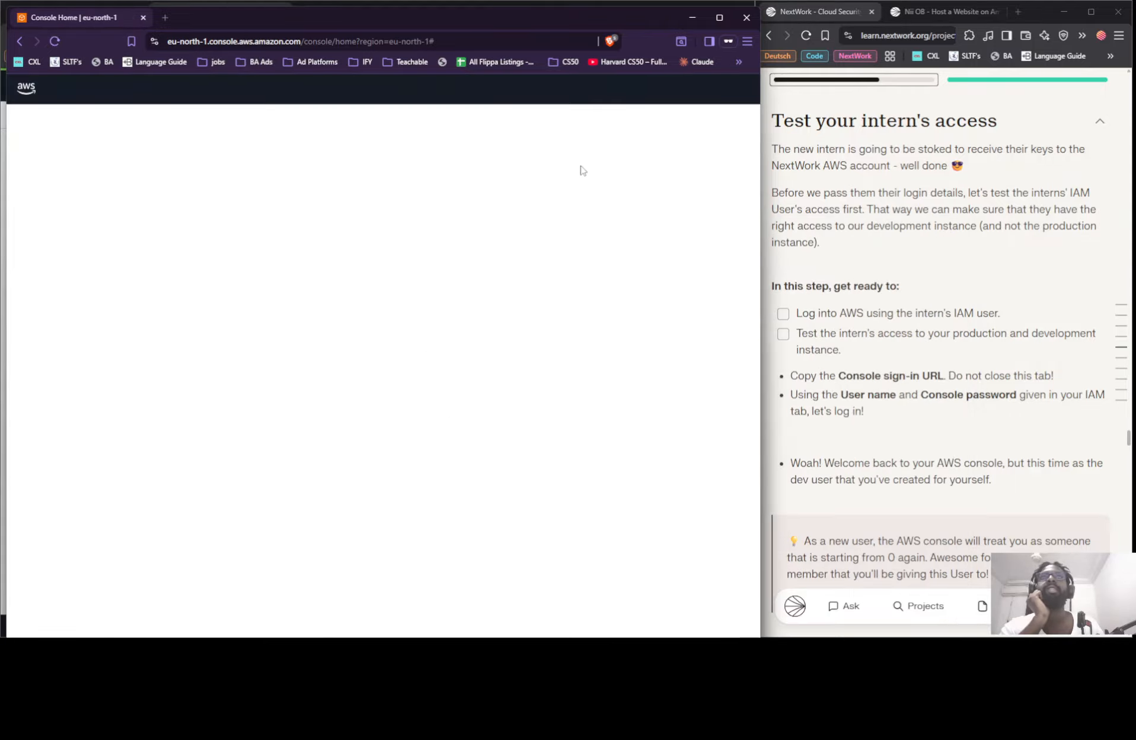
click(782, 314)
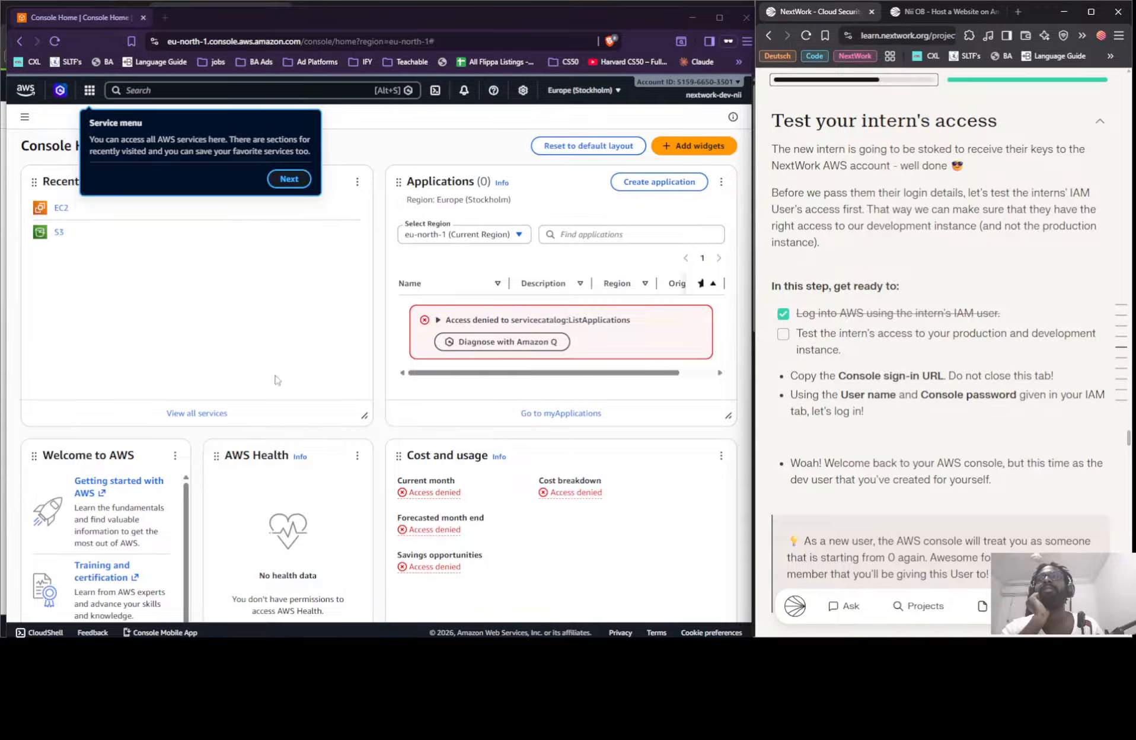
Check the intern user's S3 access in the general purpose buckets list, and return to the S3 home page
click(58, 235)
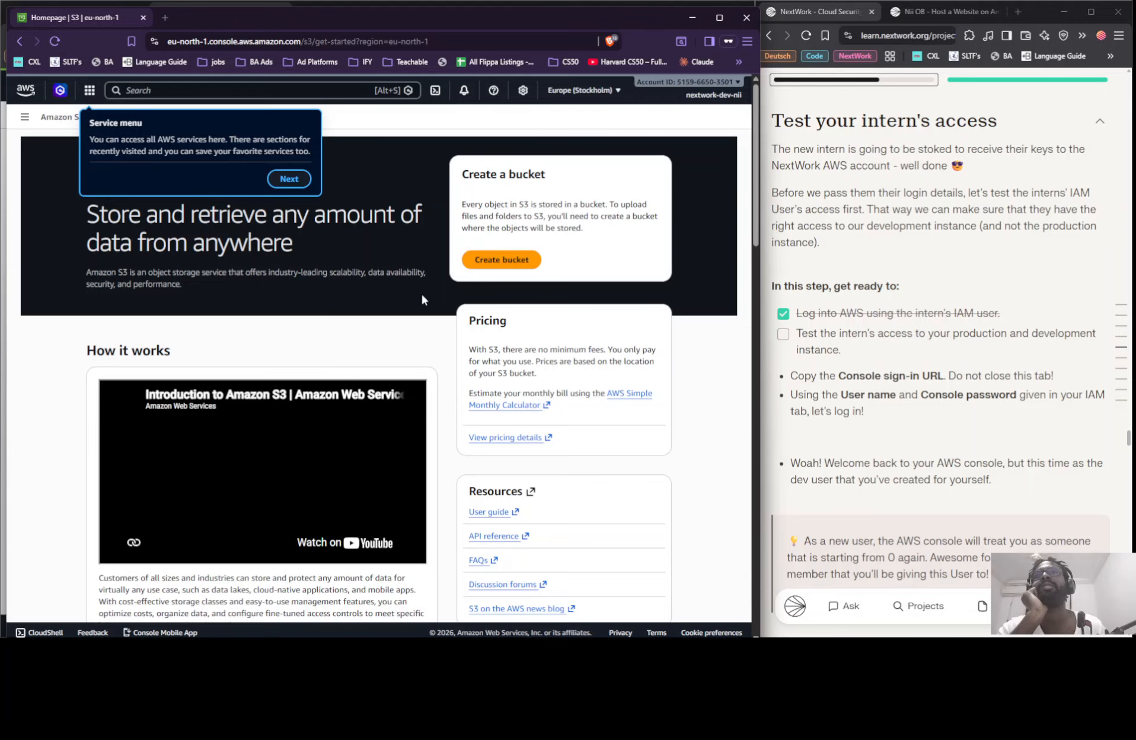
scroll(466, 263, down, 5)
scroll(466, 263, up, 5)
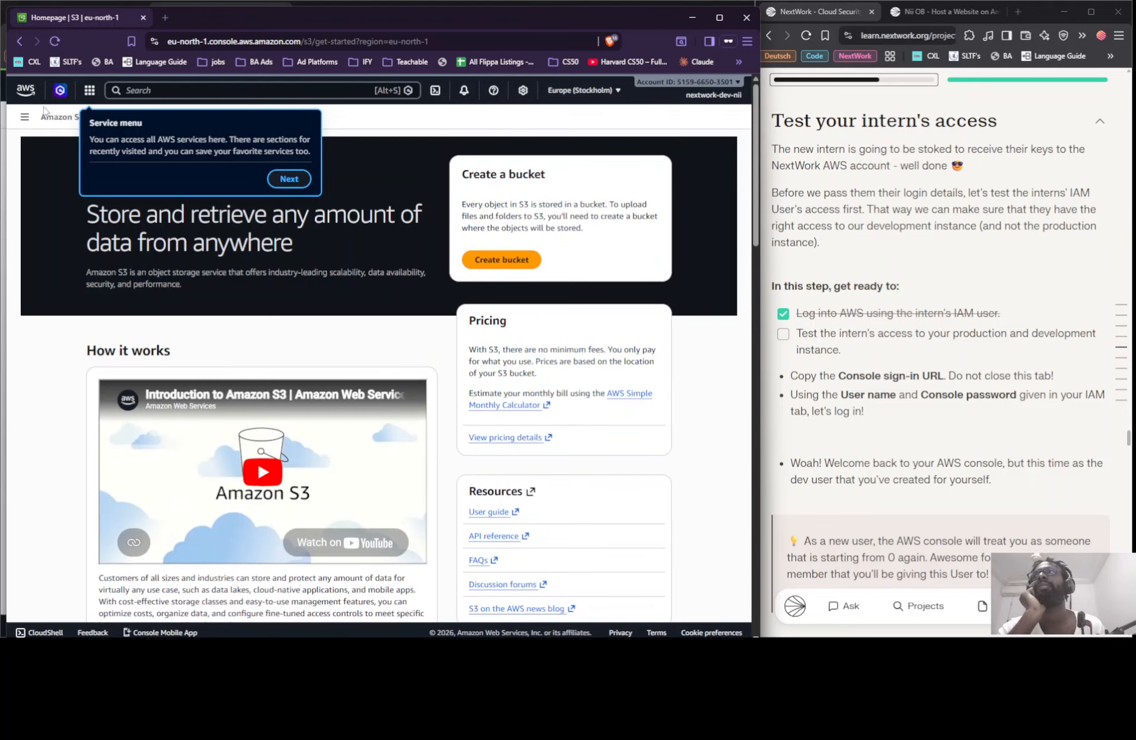
click(25, 117)
click(51, 191)
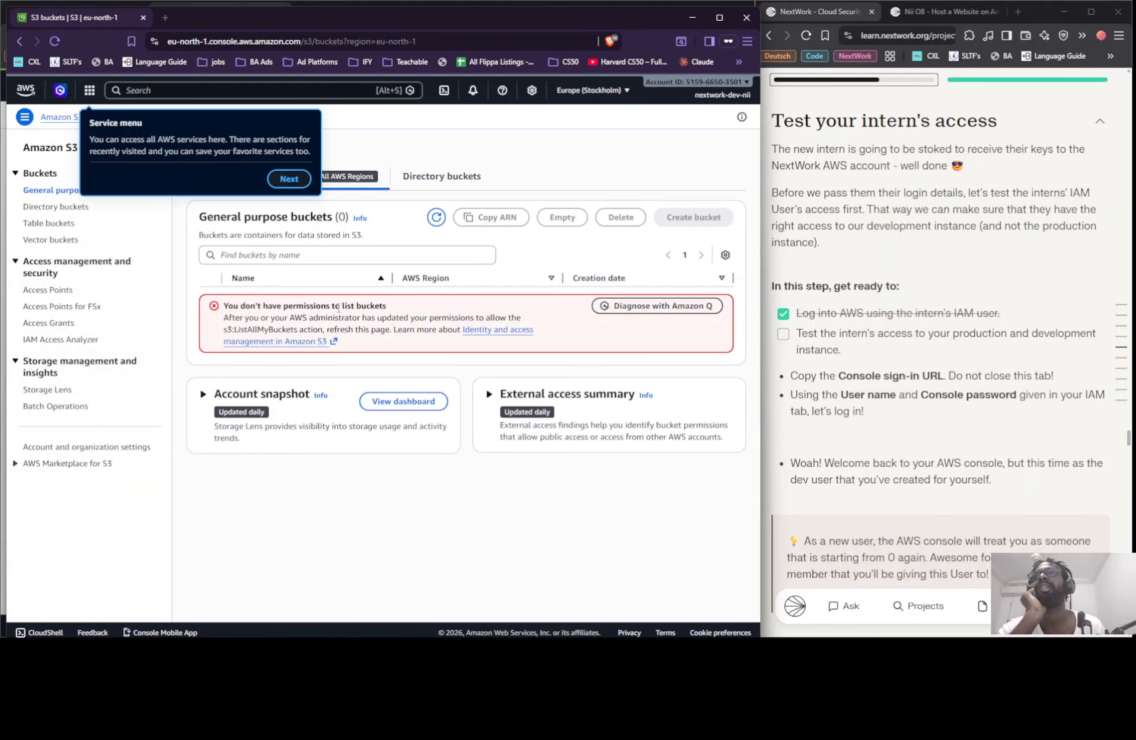
click(90, 91)
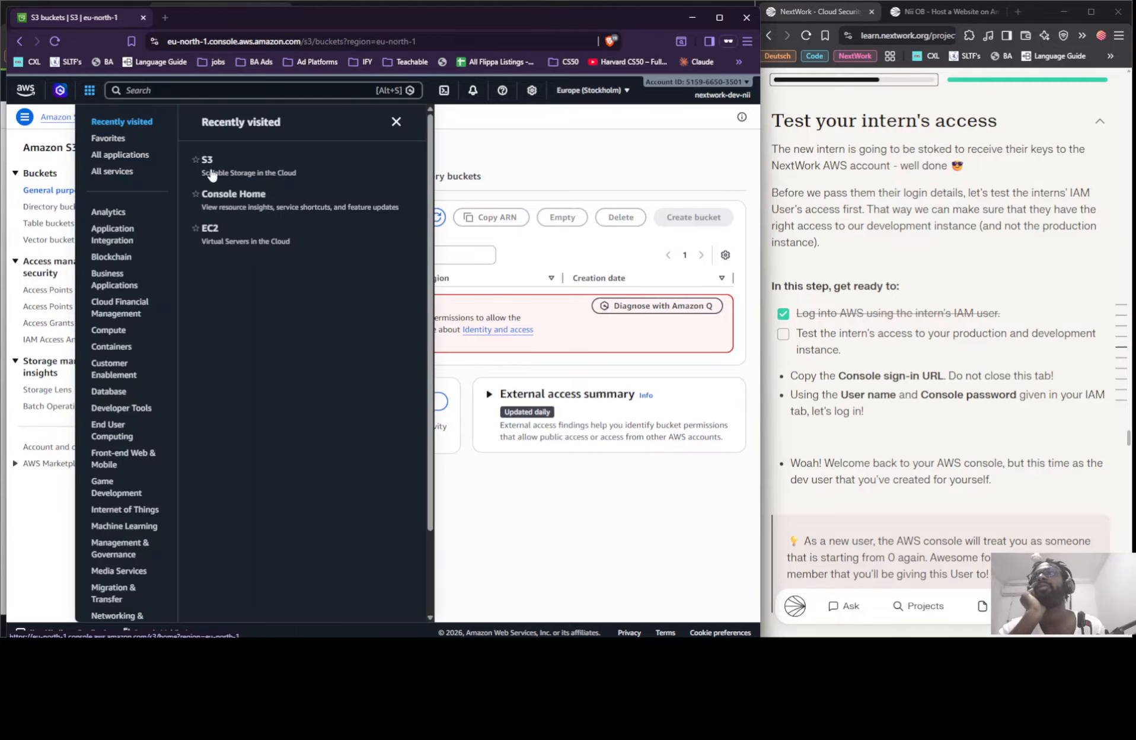
click(205, 162)
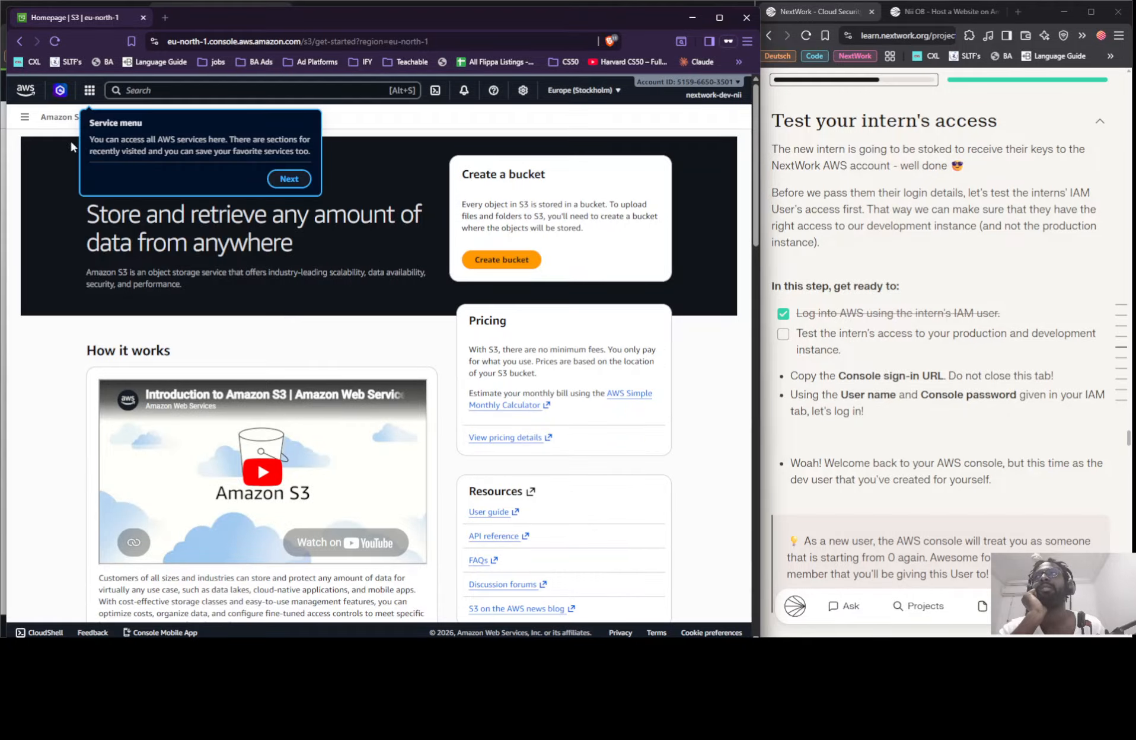
Recheck the S3 general purpose buckets list as the intern, and open the EC2 instances list
click(24, 116)
click(51, 190)
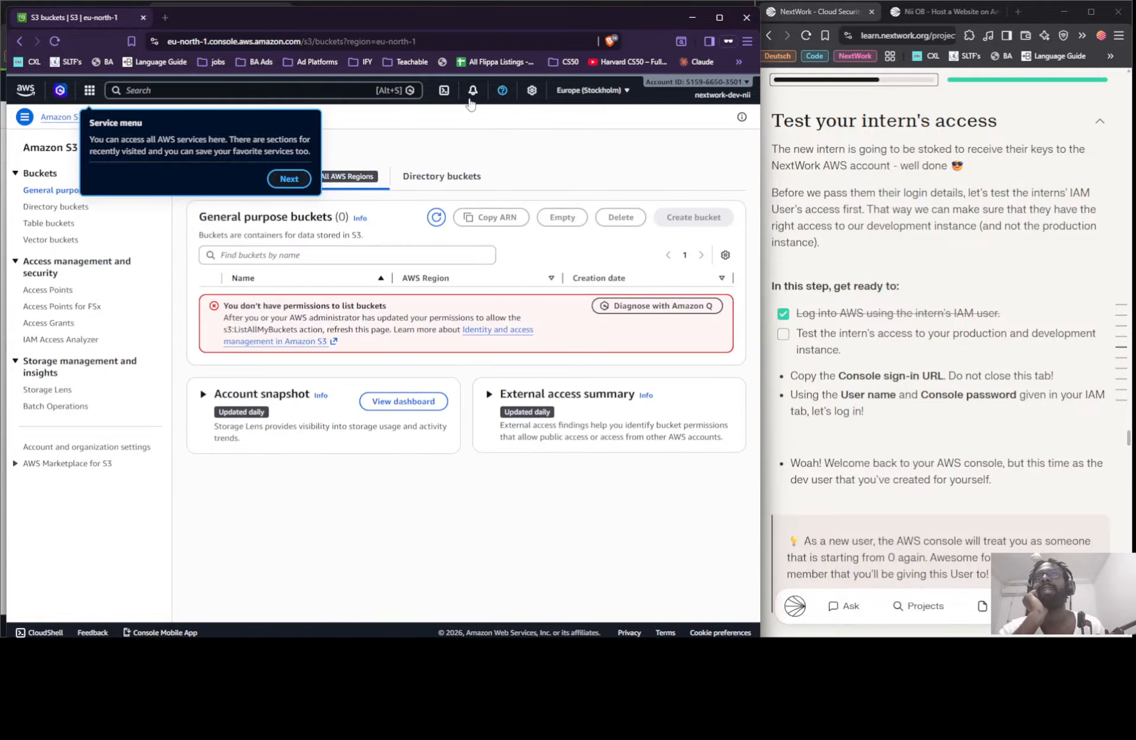
click(90, 90)
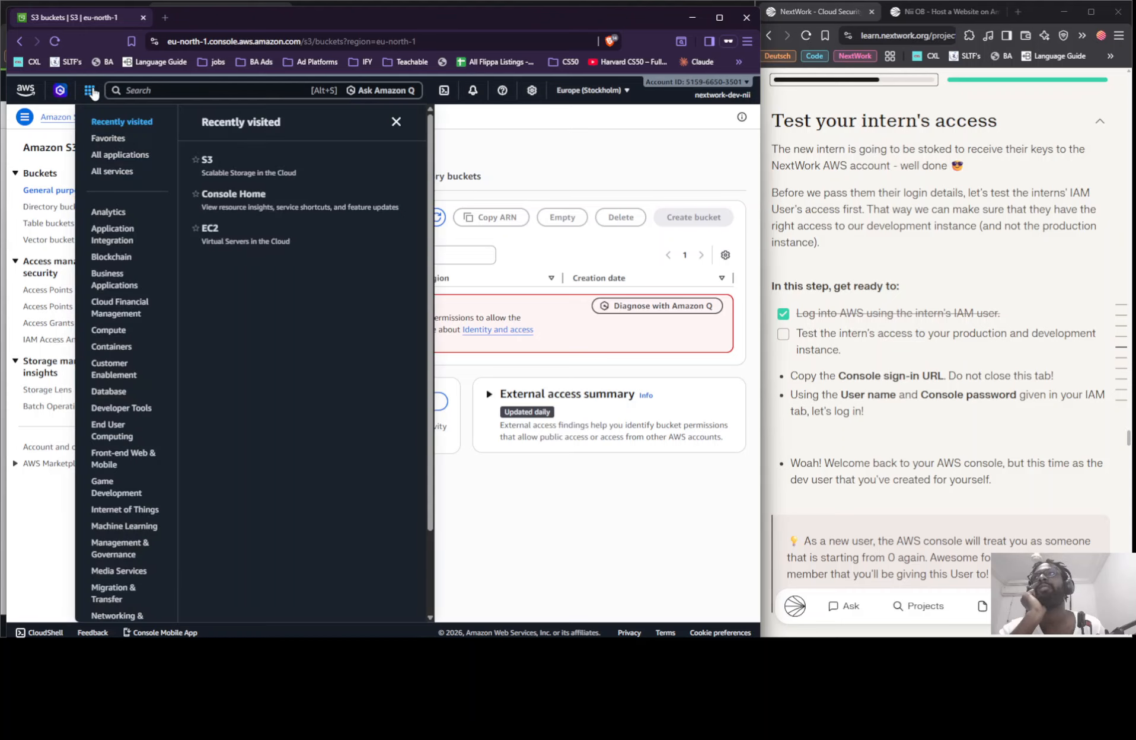
click(209, 229)
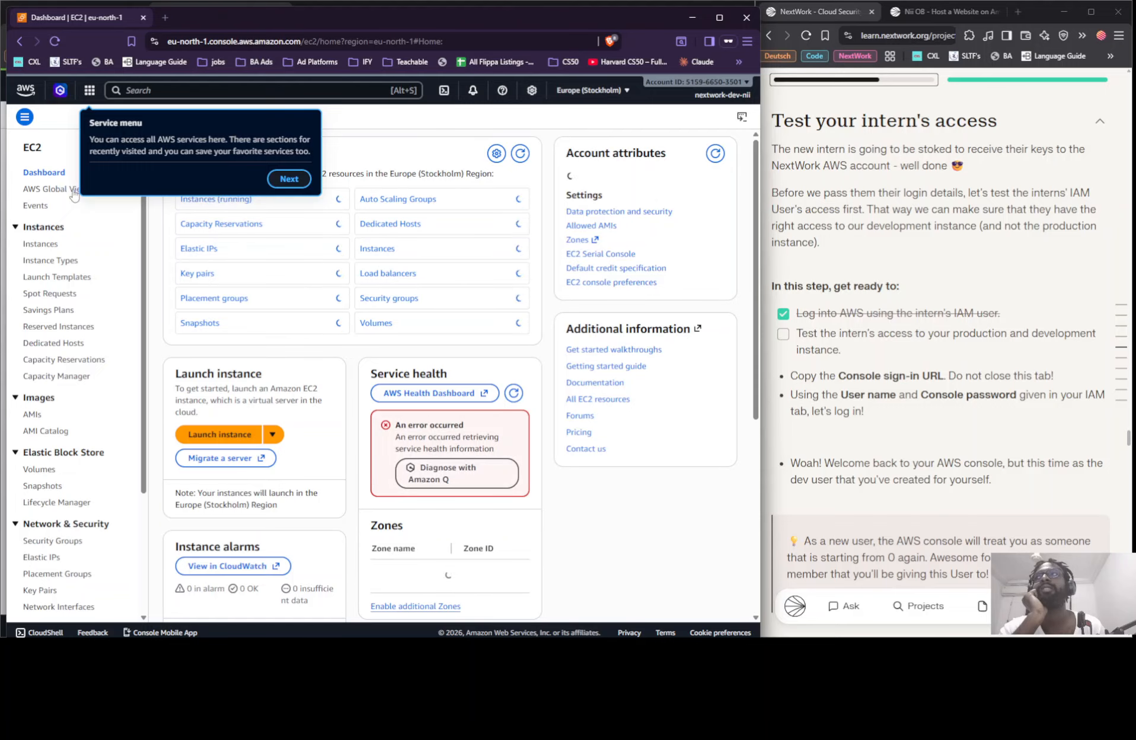
click(40, 245)
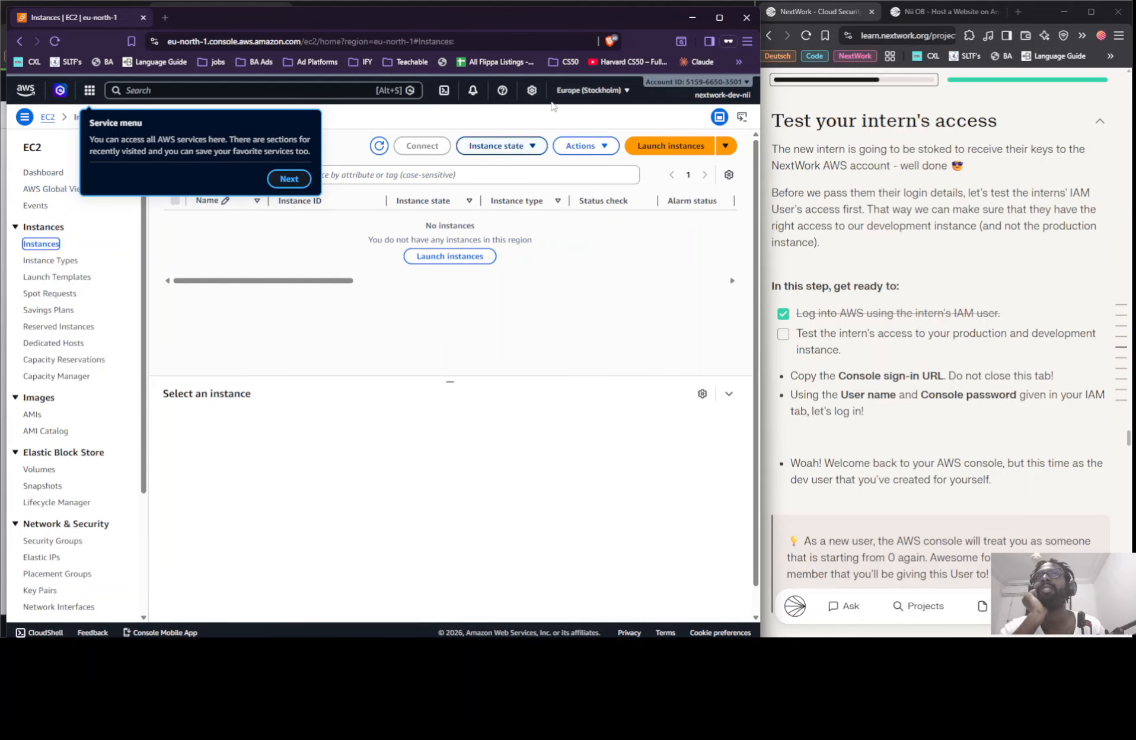
Change the console region to Africa (Cape Town) and dismiss the console tour tips over the instances list
click(584, 92)
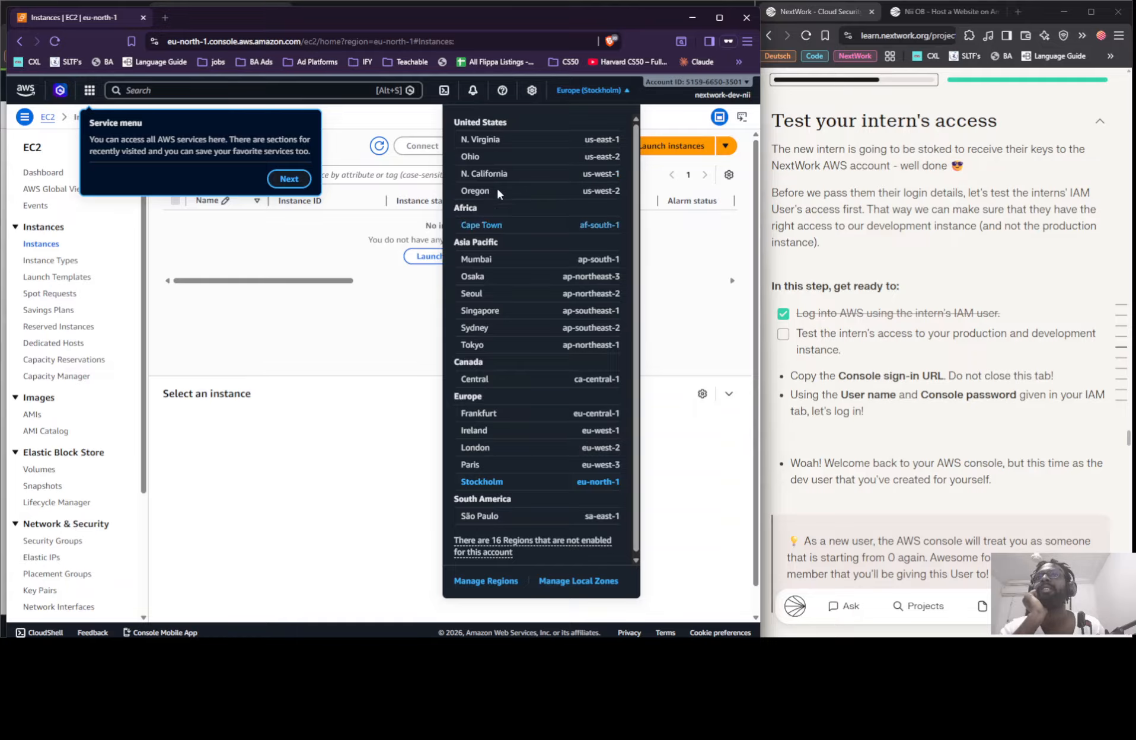
click(481, 226)
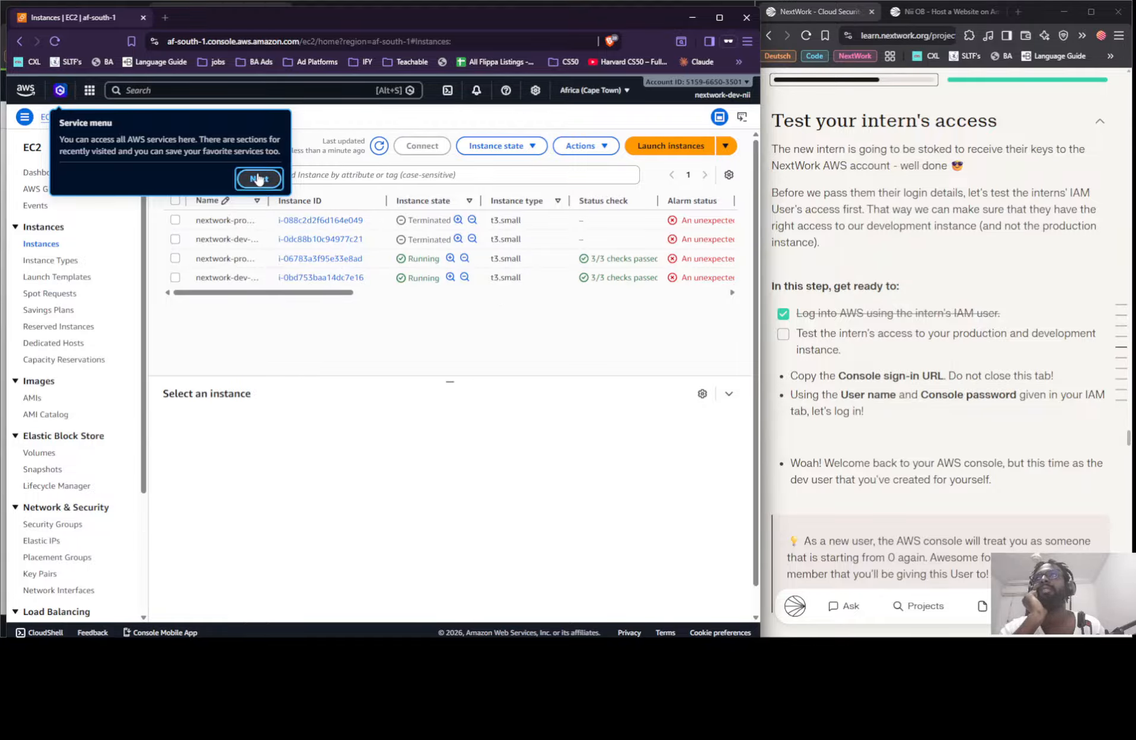
click(258, 179)
click(324, 196)
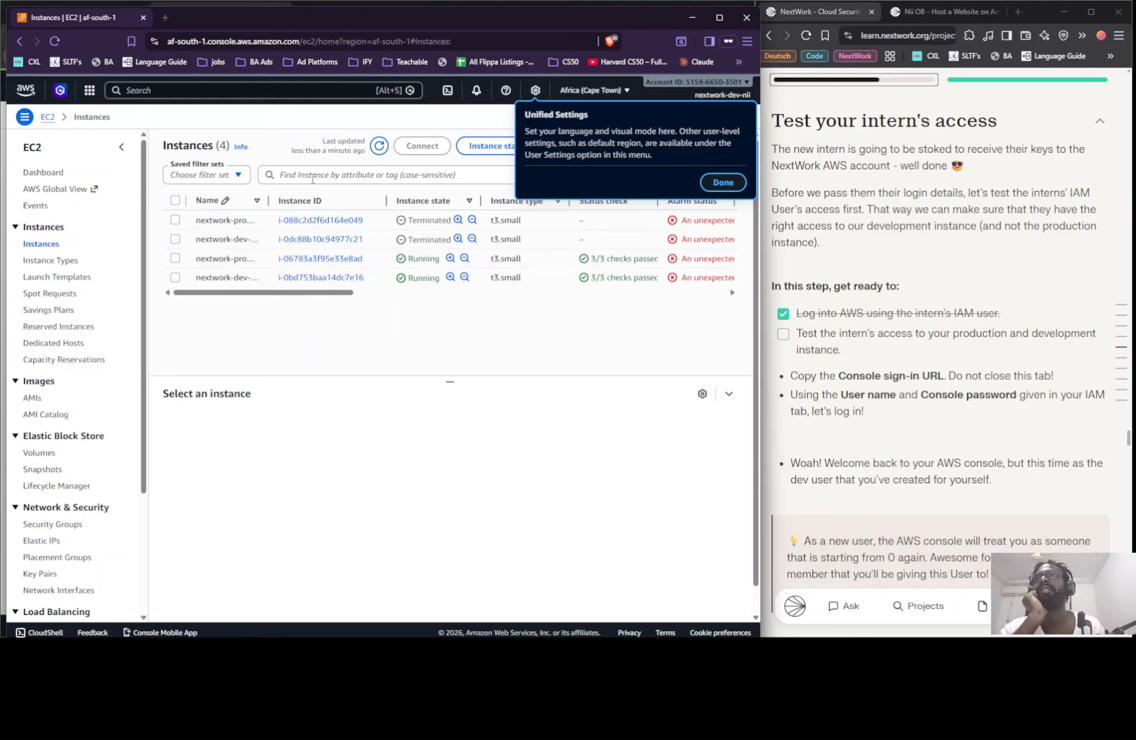
click(256, 118)
click(227, 177)
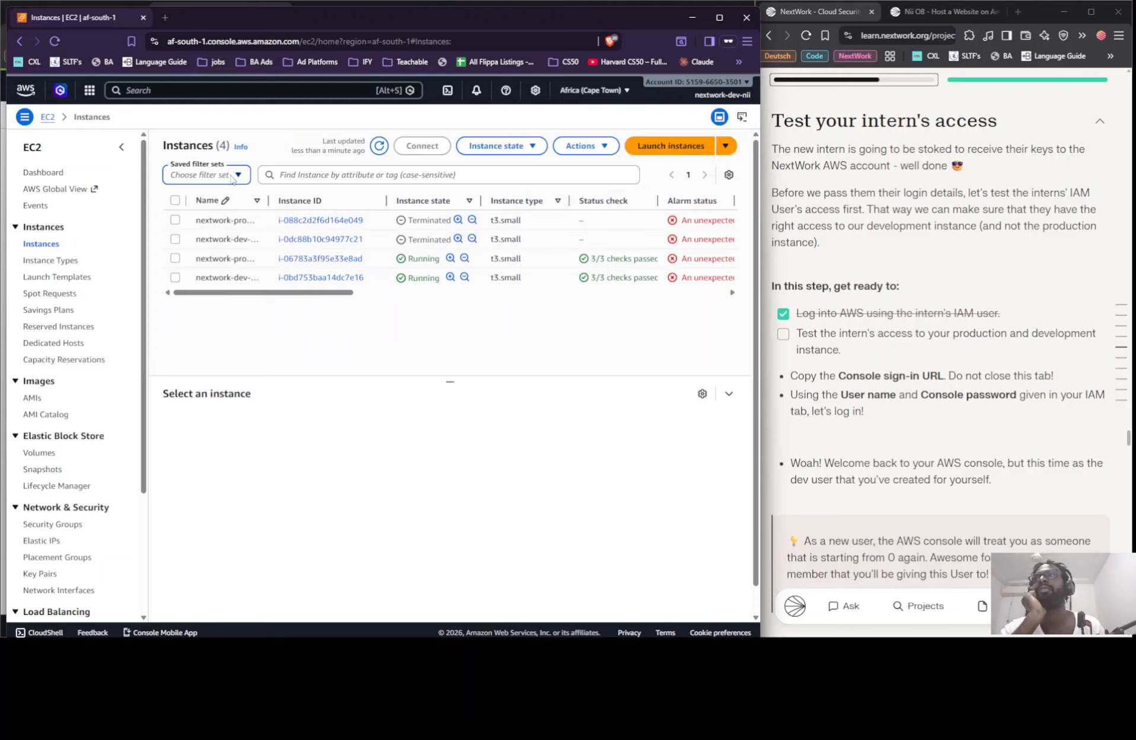
Filter the EC2 instances with the saved Running filter set and widen the Name column to show the full instance names
click(232, 179)
click(199, 236)
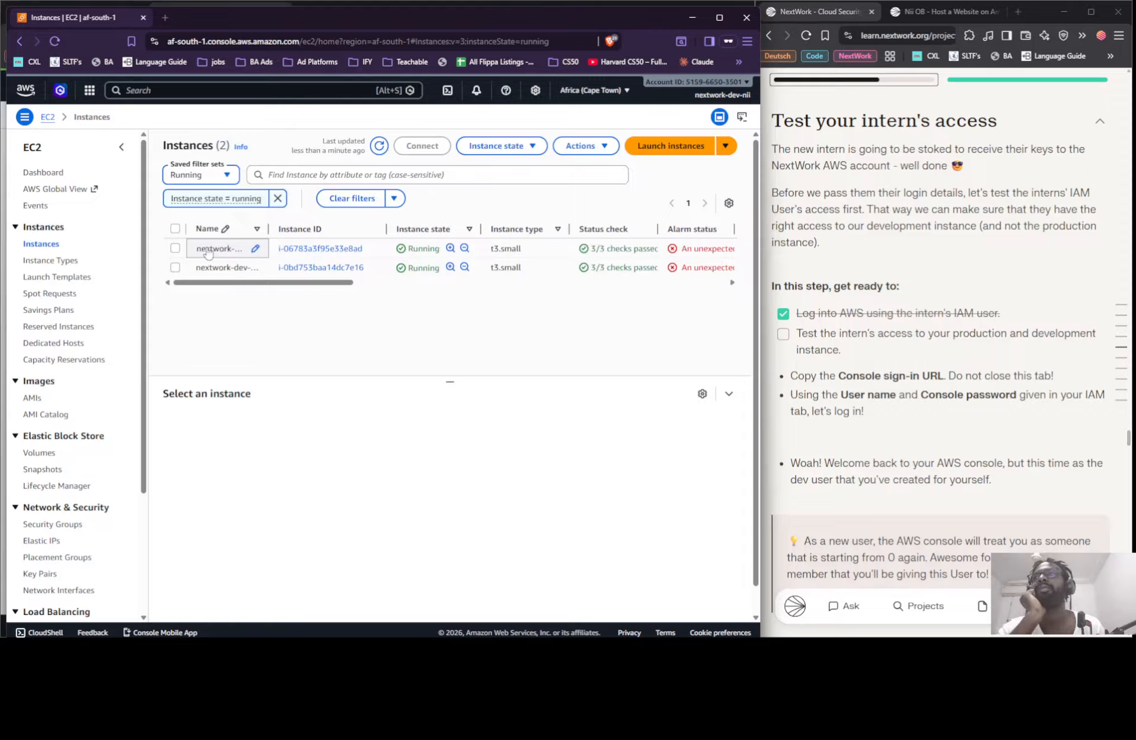
drag(269, 229, 300, 228)
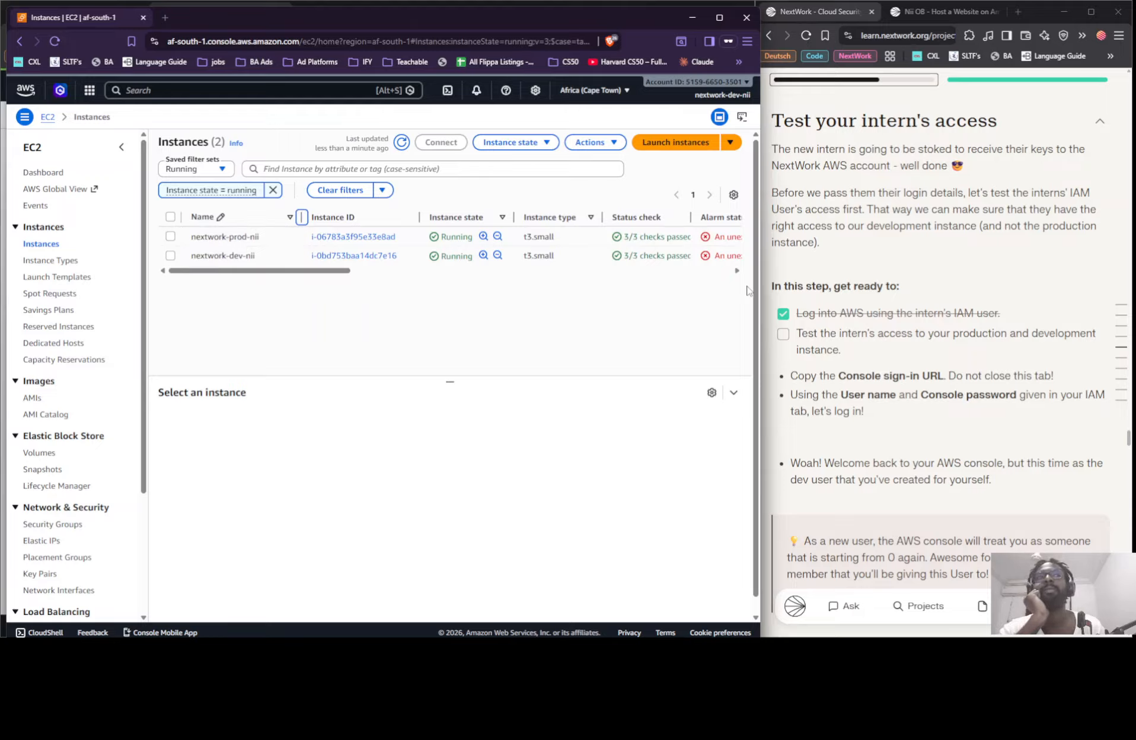
Check off the task "Test the intern's access to your production and development instance" in the project instructions
click(784, 334)
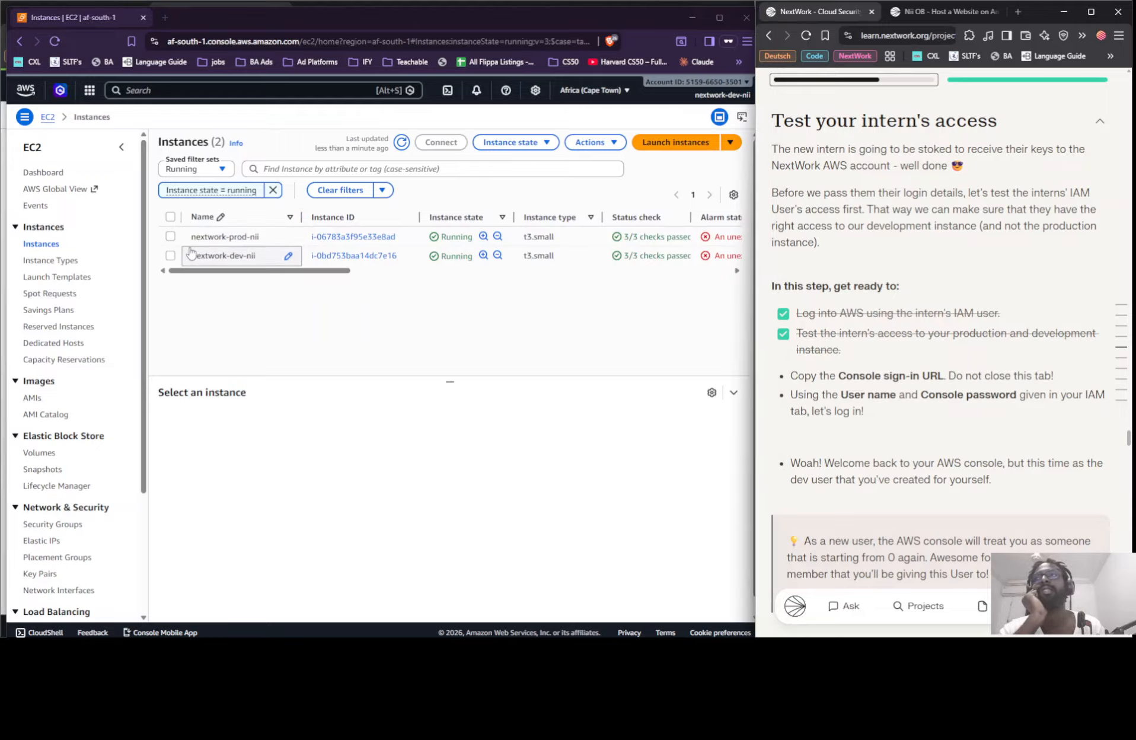
Try to stop the running production EC2 instance as the intern, and dismiss the resulting notification
click(172, 237)
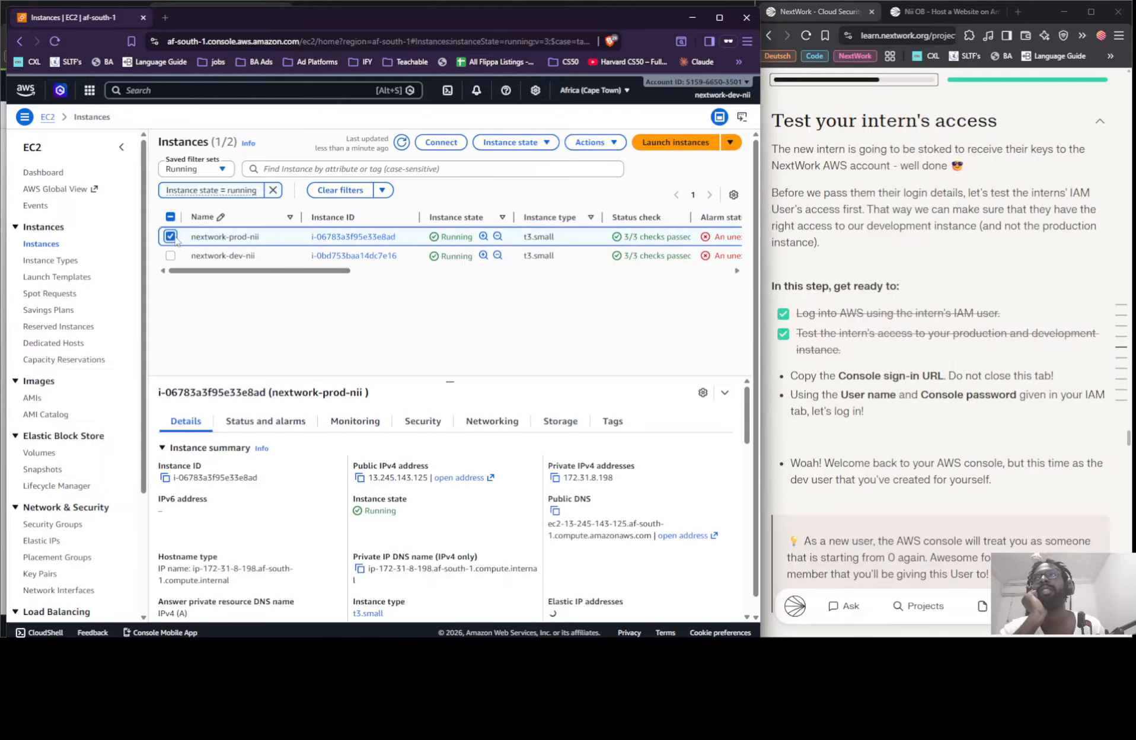
click(512, 146)
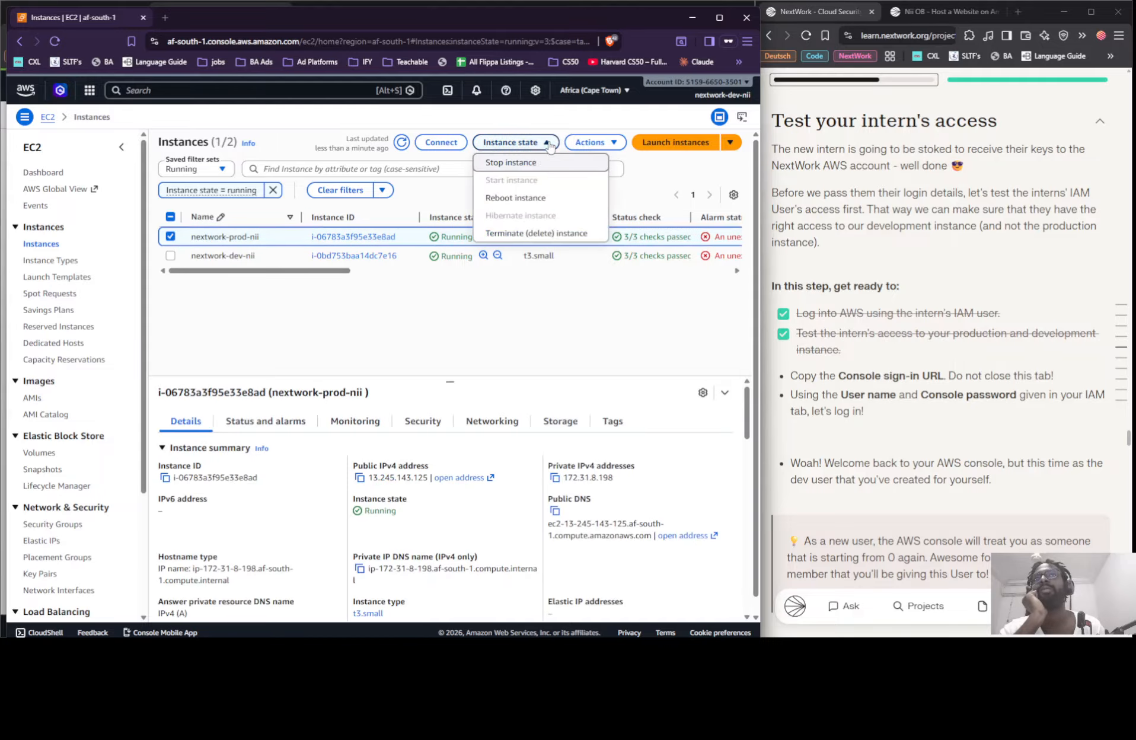
click(512, 163)
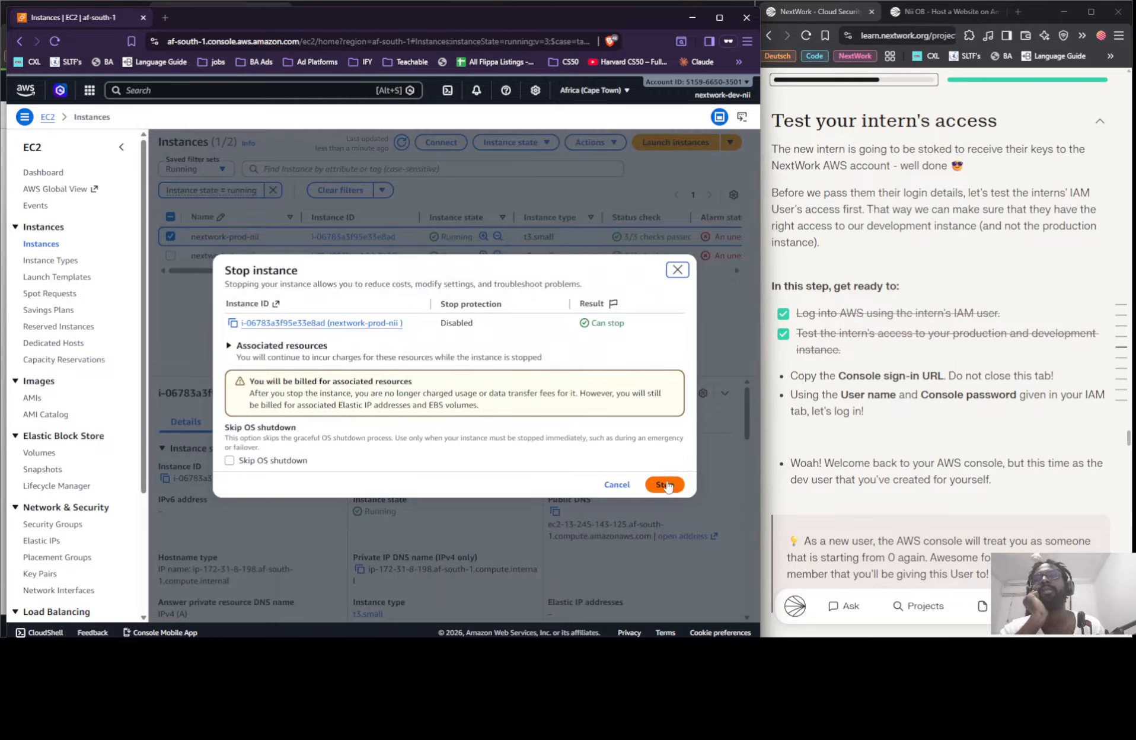
key(Escape)
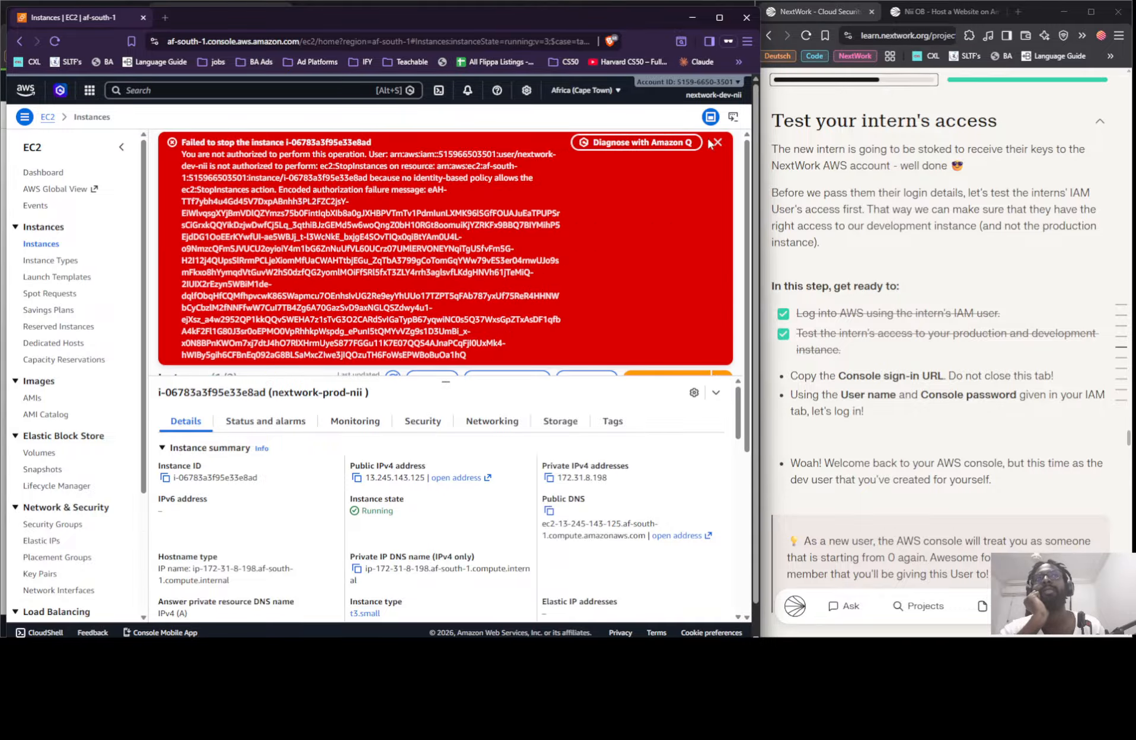
click(726, 144)
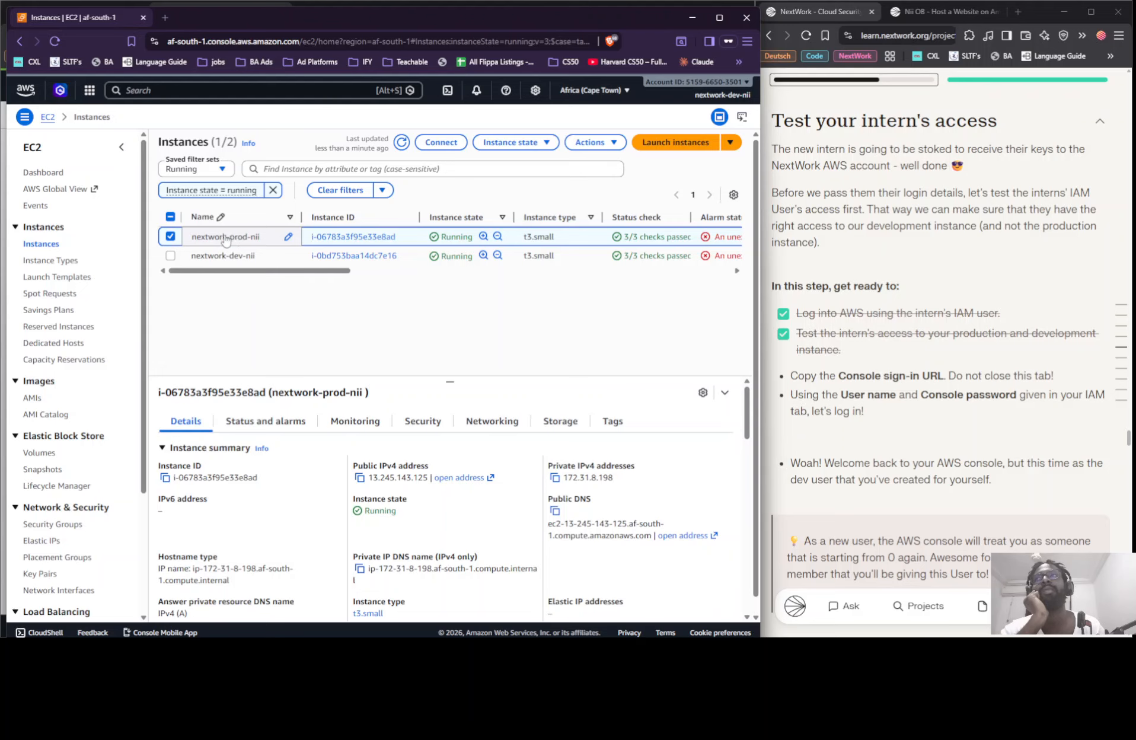
Deselect the production instance and stop the running development EC2 instance
click(171, 238)
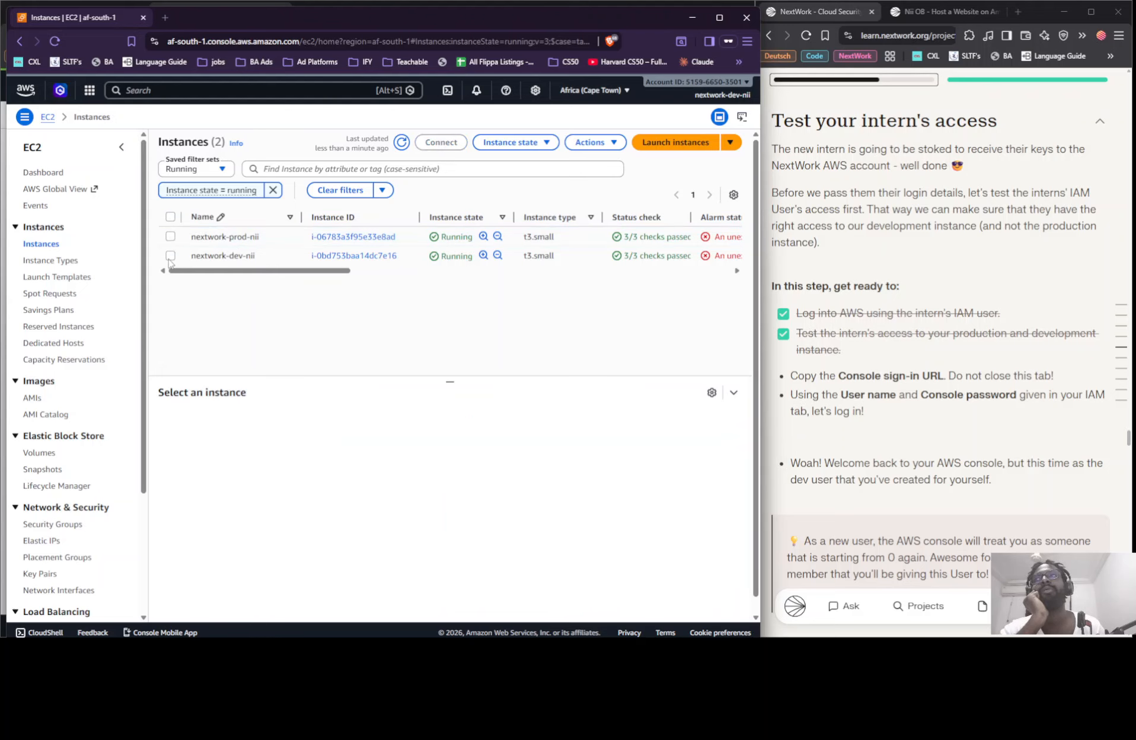
click(171, 256)
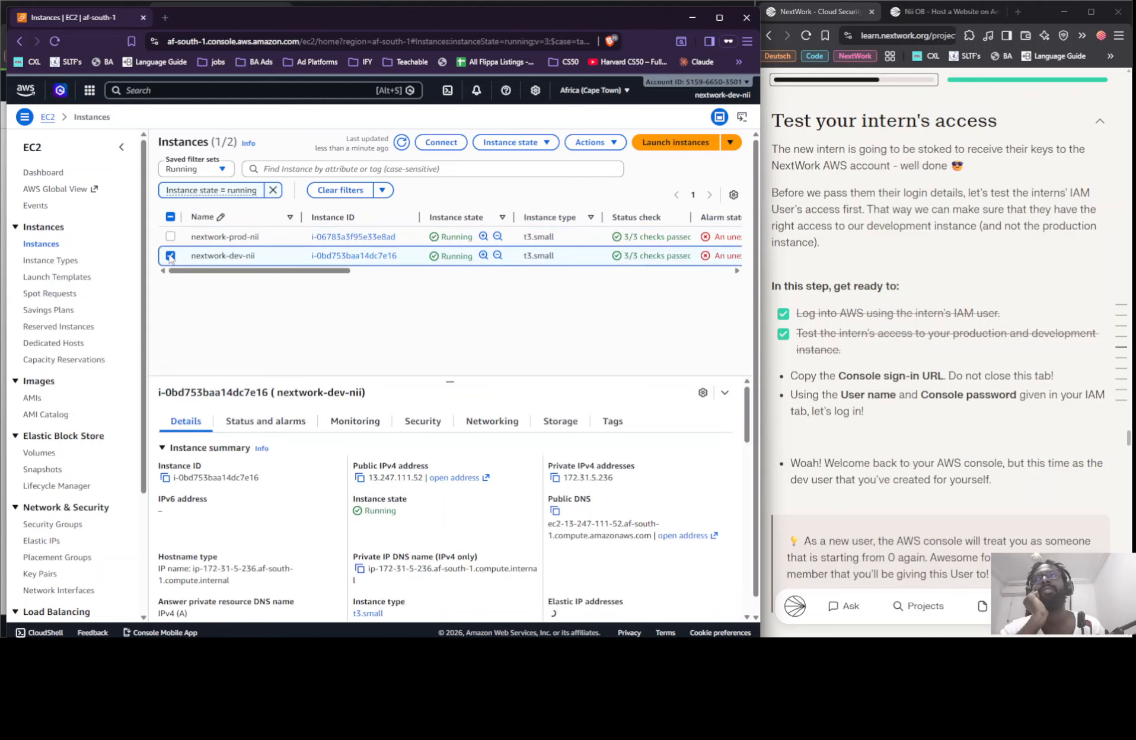
click(543, 145)
click(543, 162)
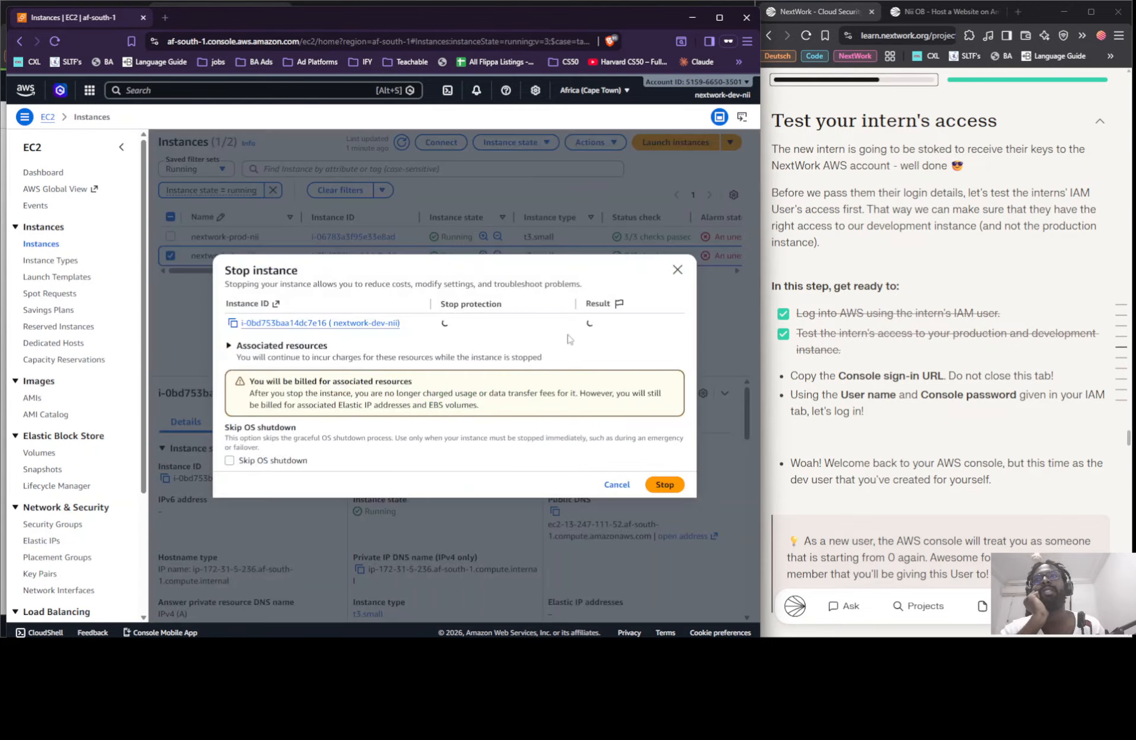
click(670, 486)
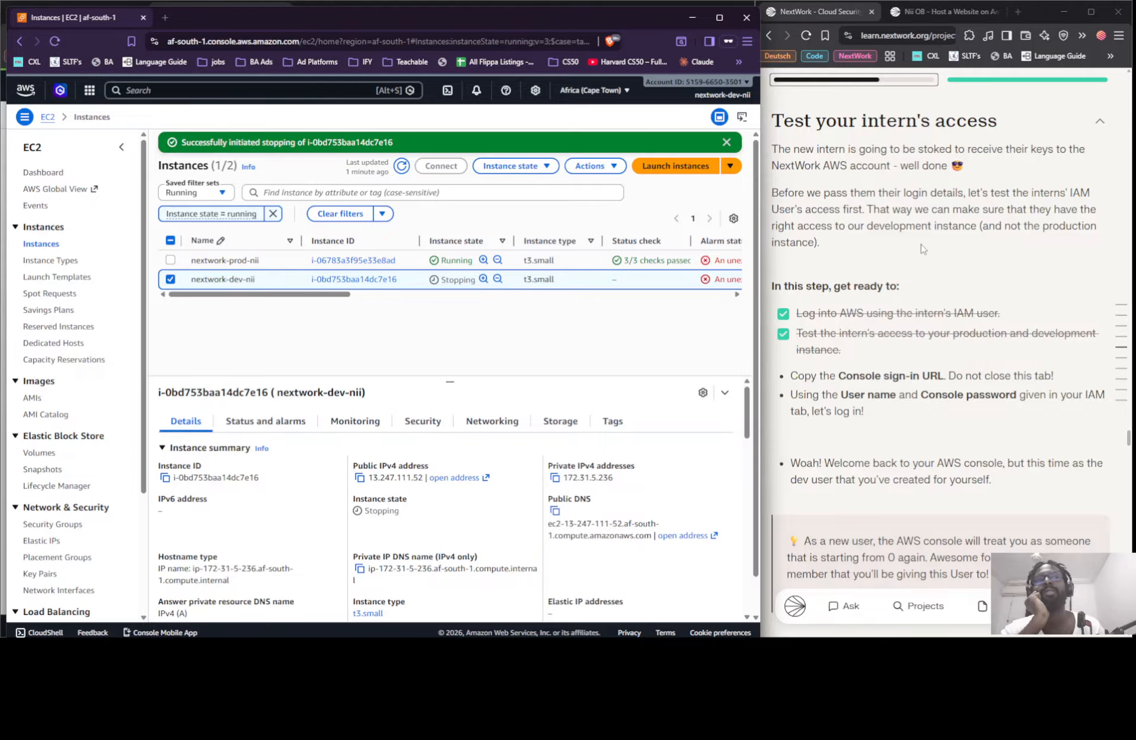
Jump into the Secret Mission in the project instructions and read its IAM Policy Simulator introduction
scroll(921, 254, down, 3)
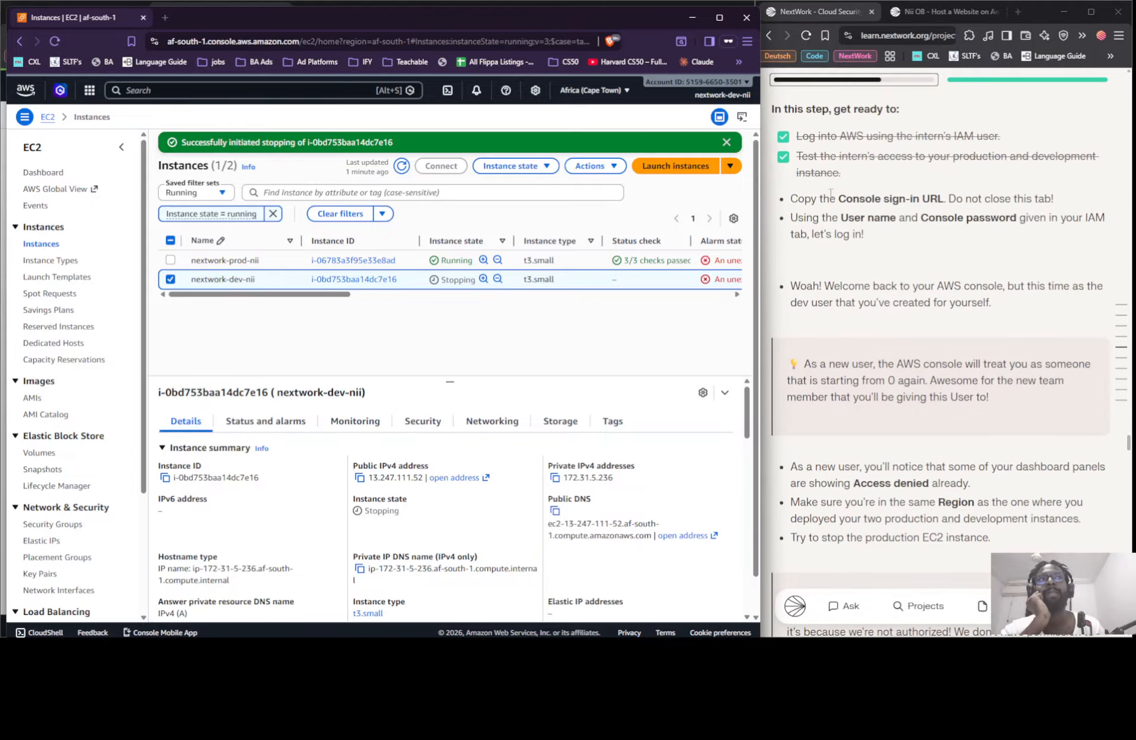
scroll(831, 192, down, 10)
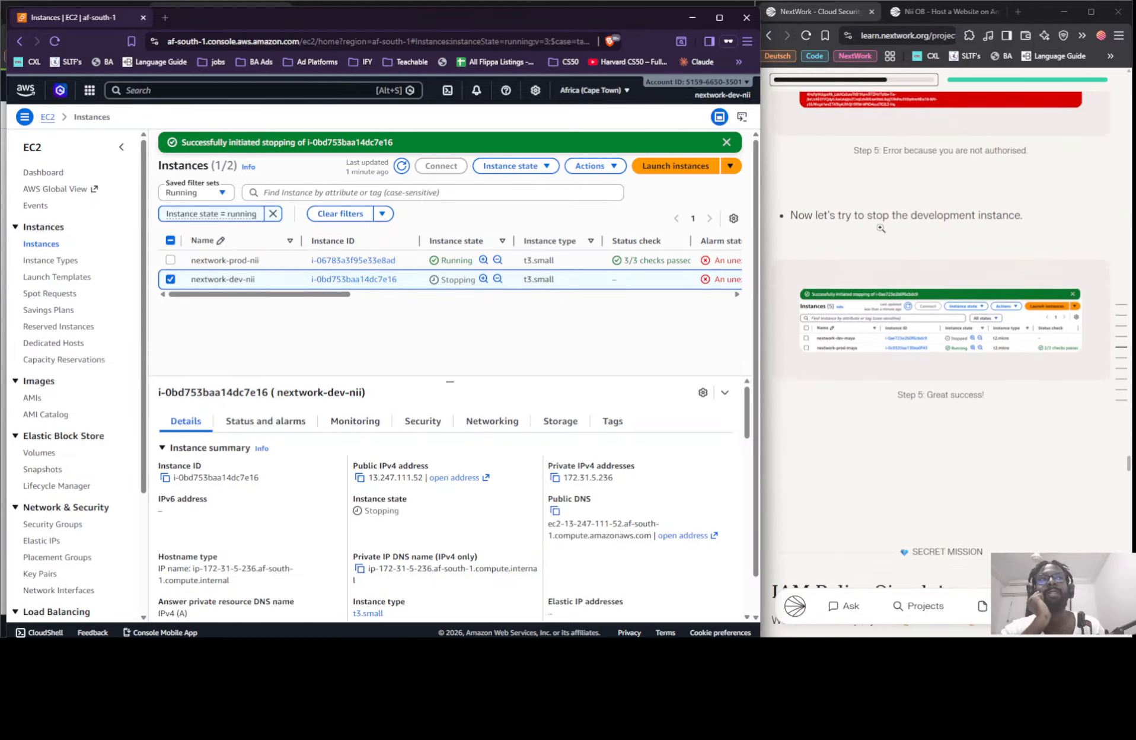
scroll(880, 228, down, 10)
scroll(948, 405, down, 4)
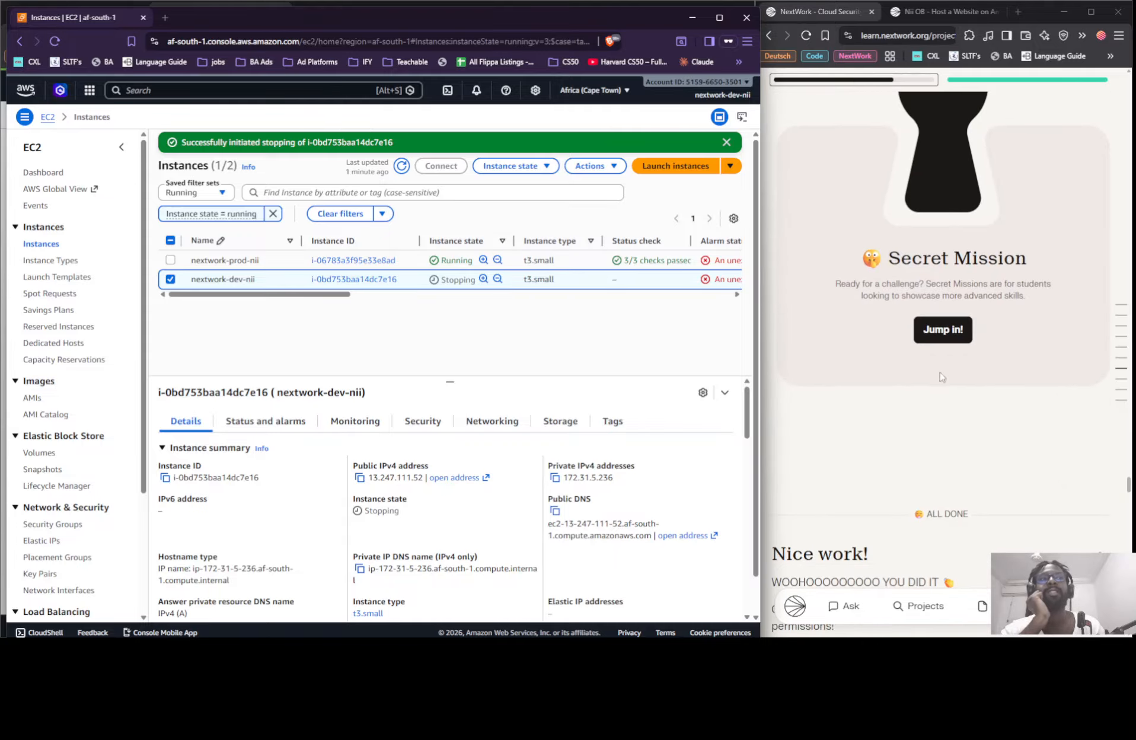
click(935, 333)
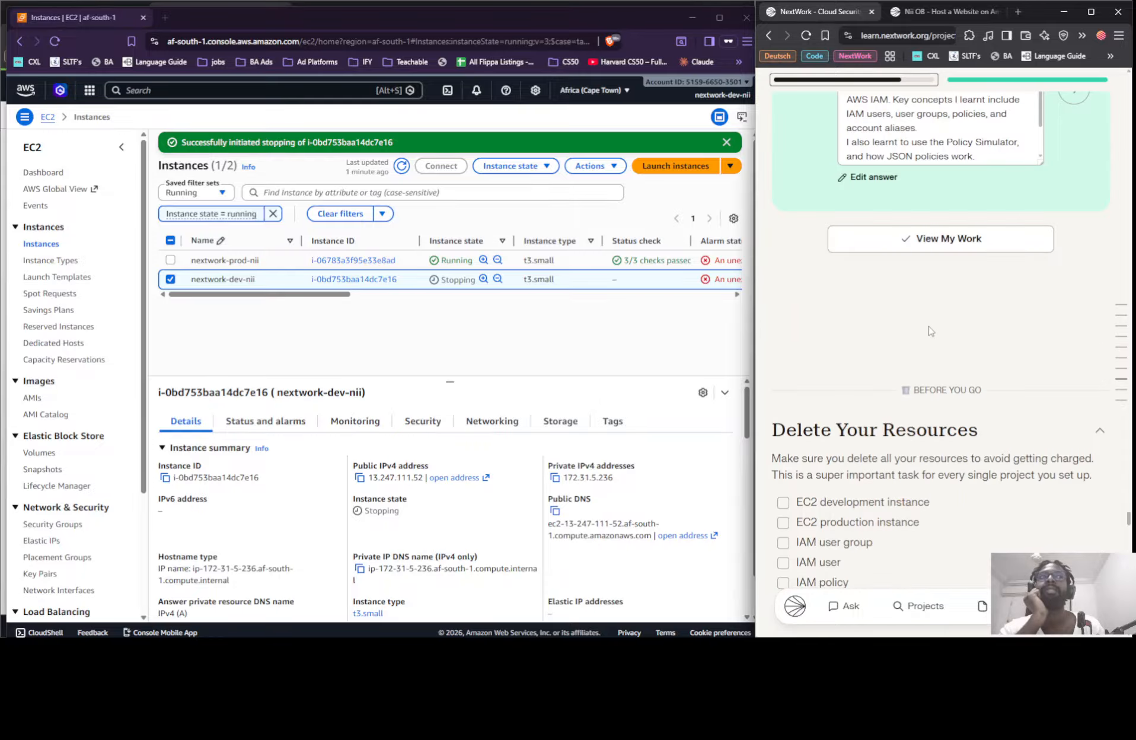
scroll(906, 299, up, 15)
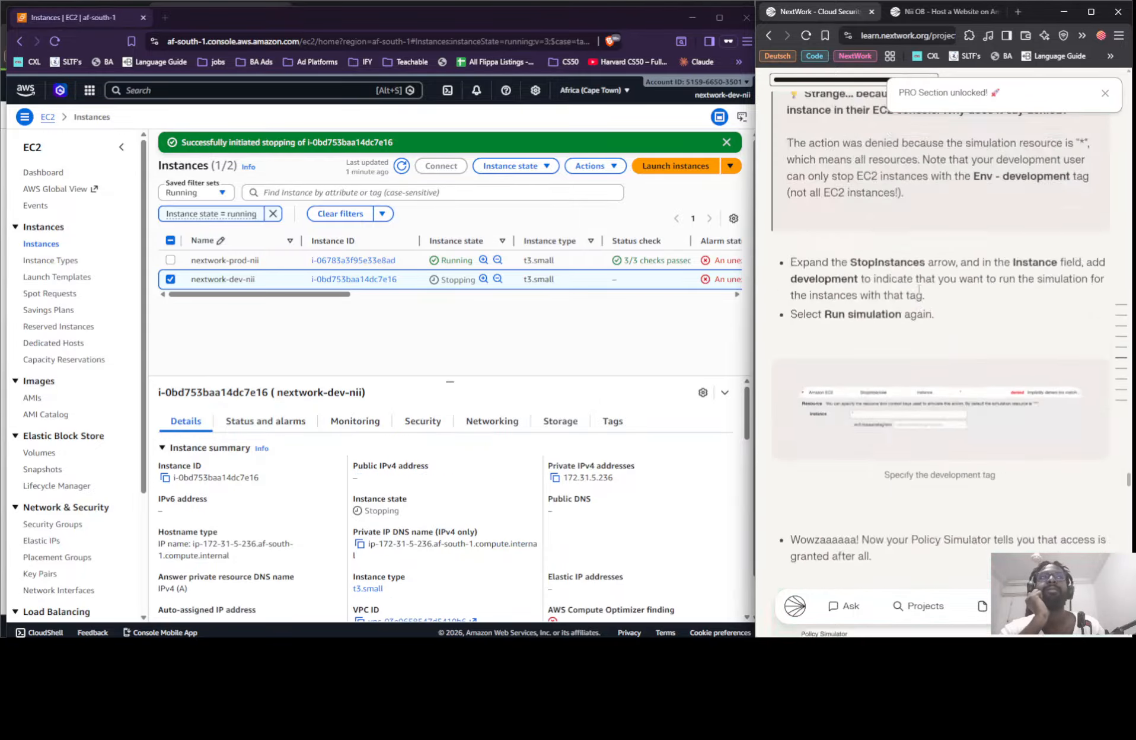
scroll(893, 287, up, 15)
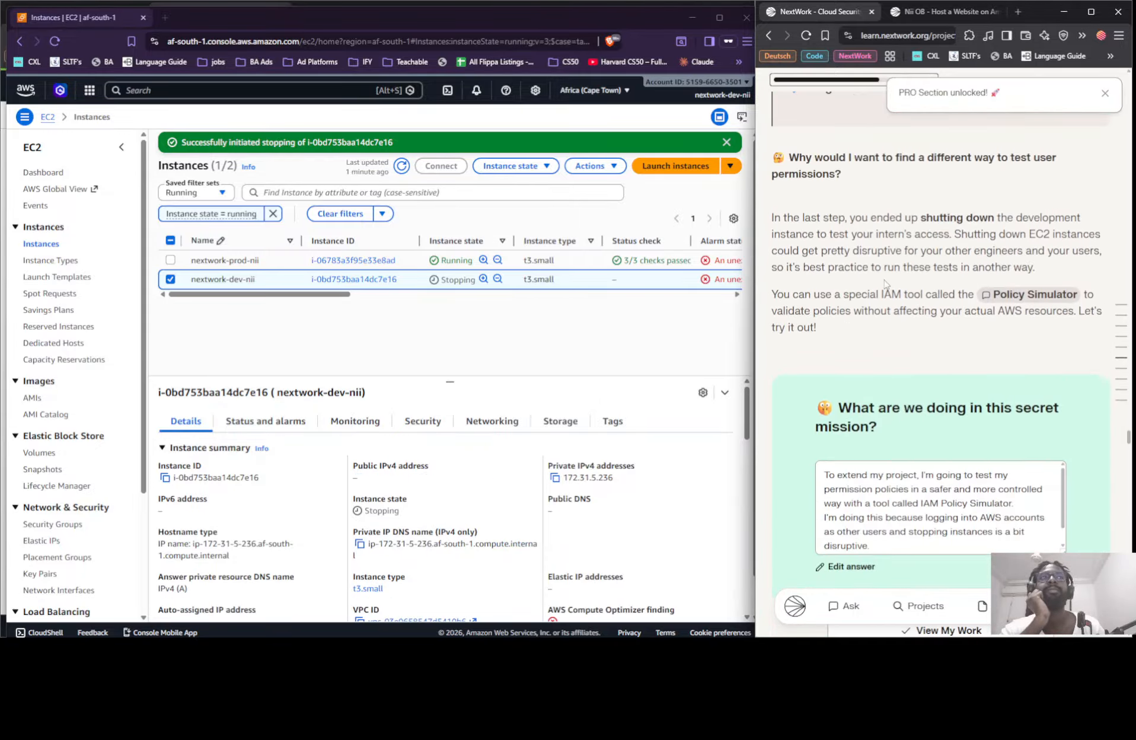
scroll(877, 277, down, 3)
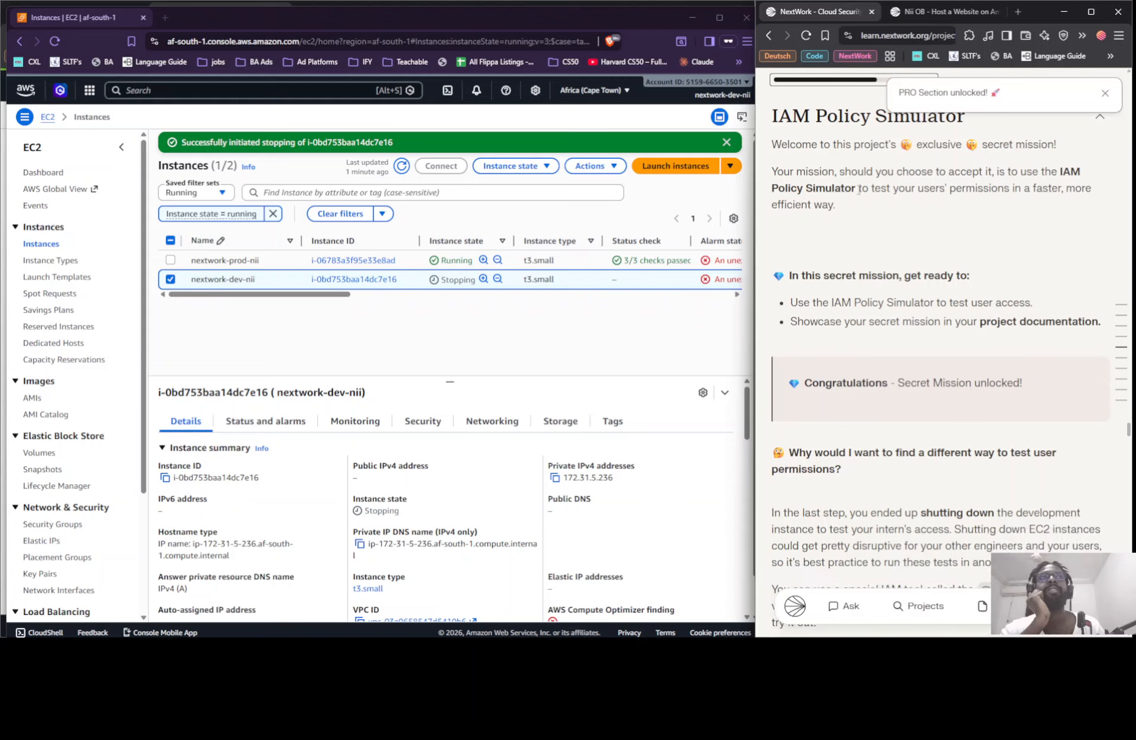
scroll(806, 224, up, 2)
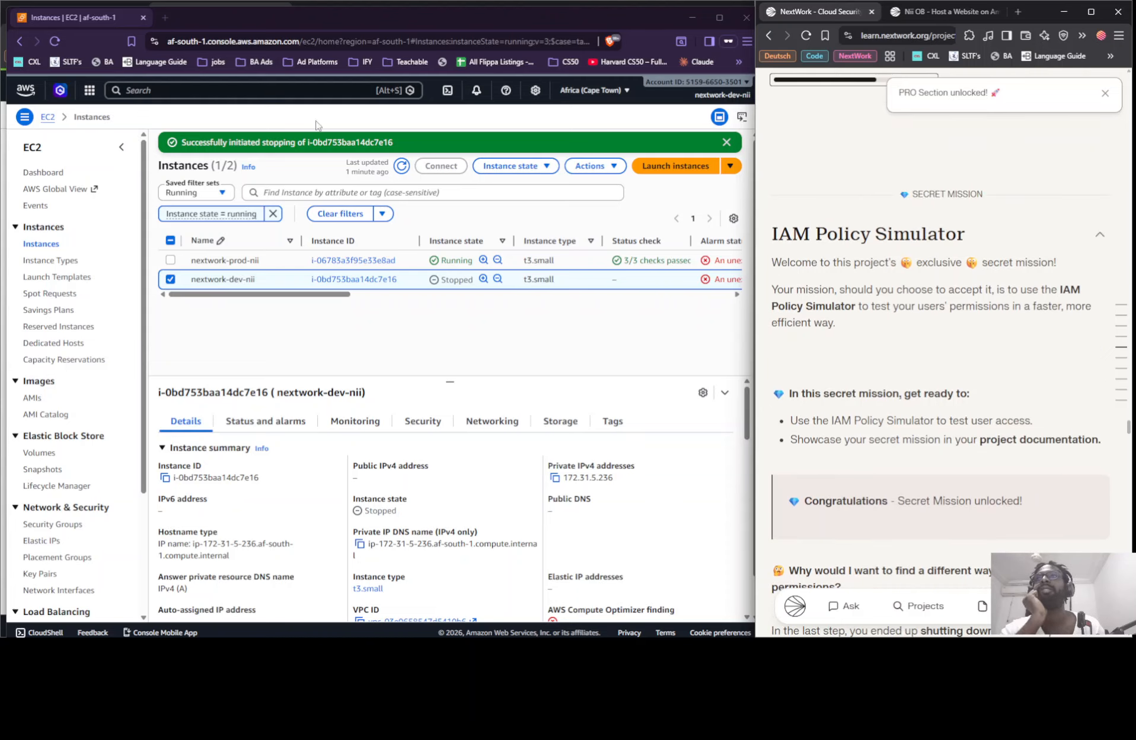
click(692, 17)
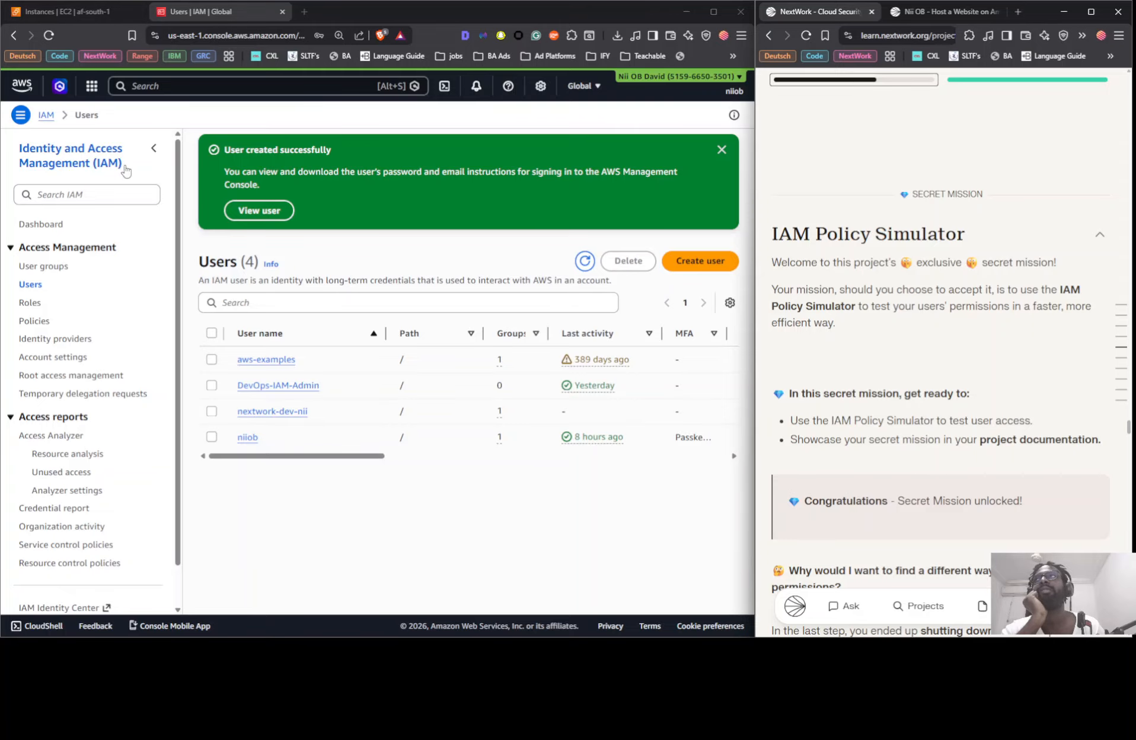
click(255, 36)
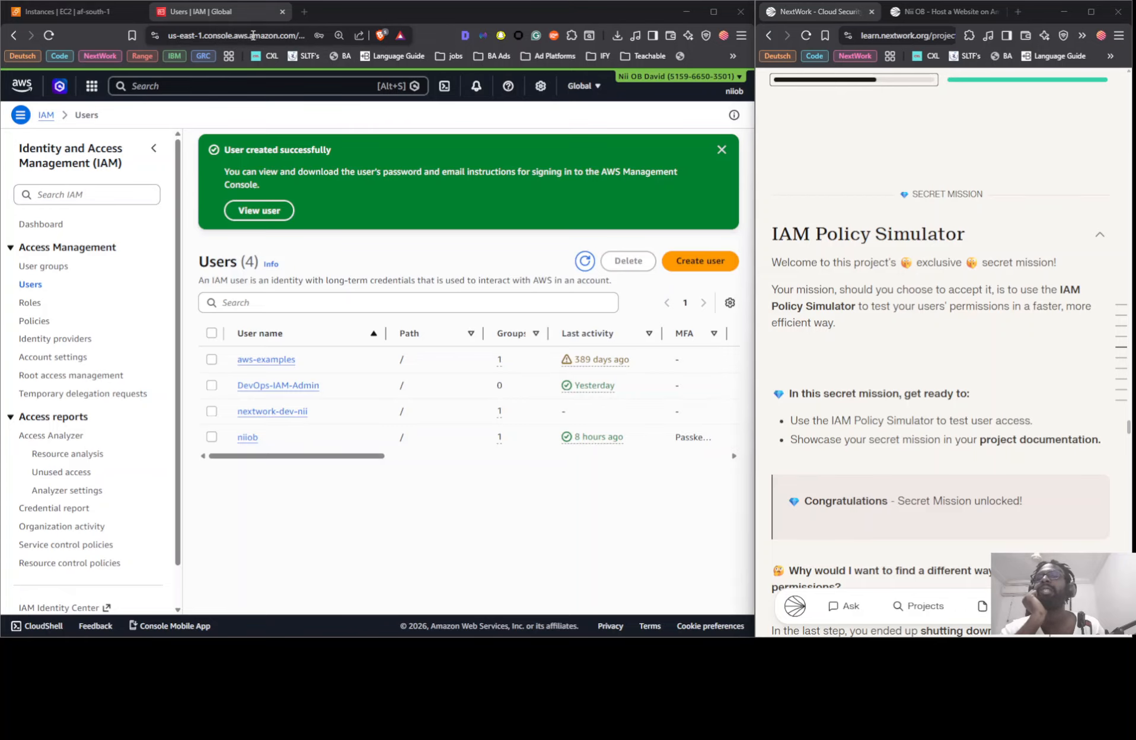
key(alt+Tab)
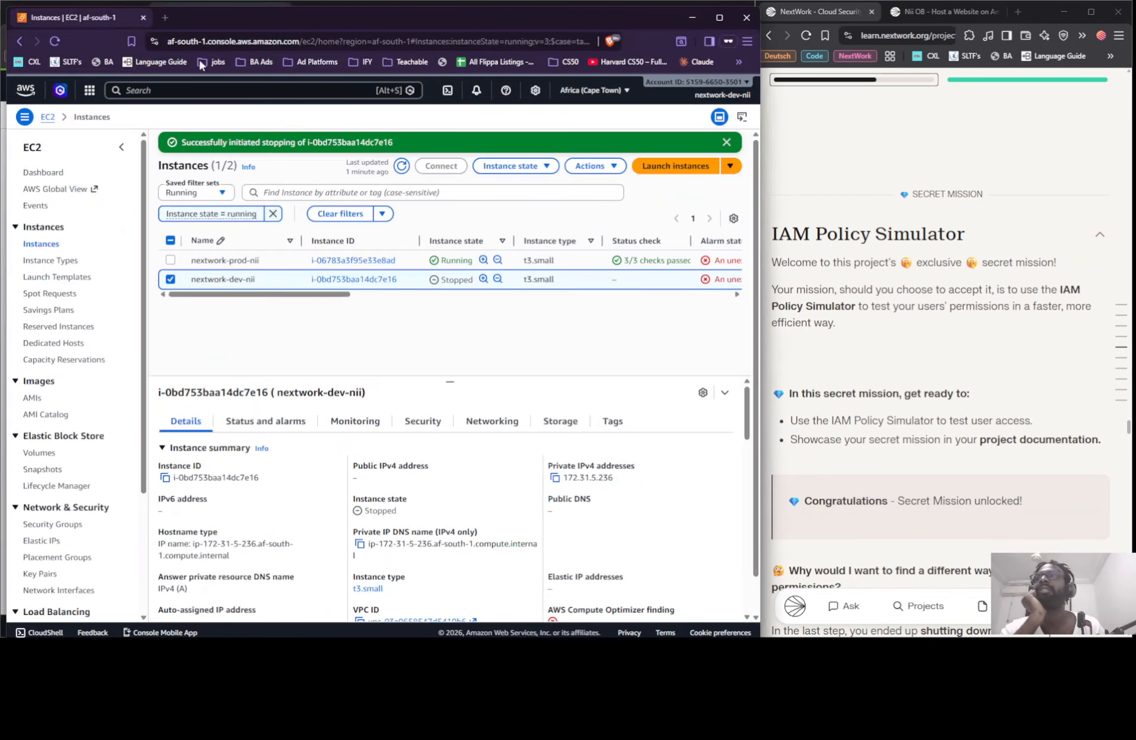
Open the EC2 dashboard as the intern and examine which resource, cost, health and alarm panels the account can access
click(52, 173)
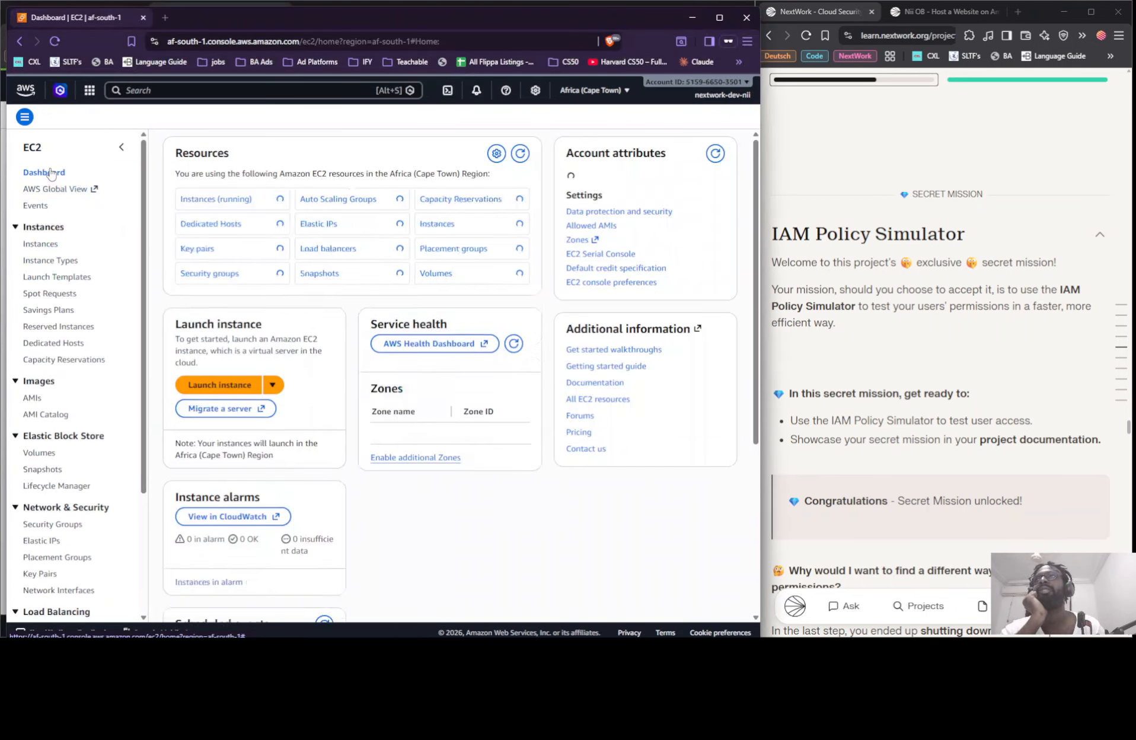
scroll(622, 265, down, 7)
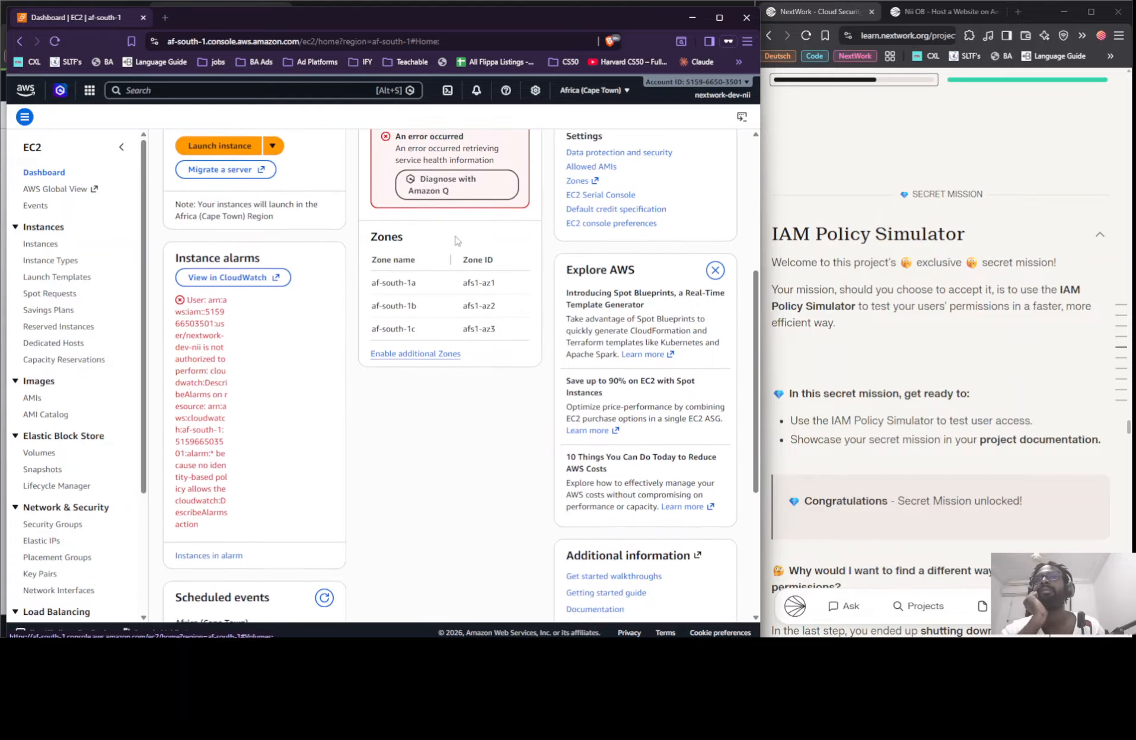
scroll(616, 264, up, 6)
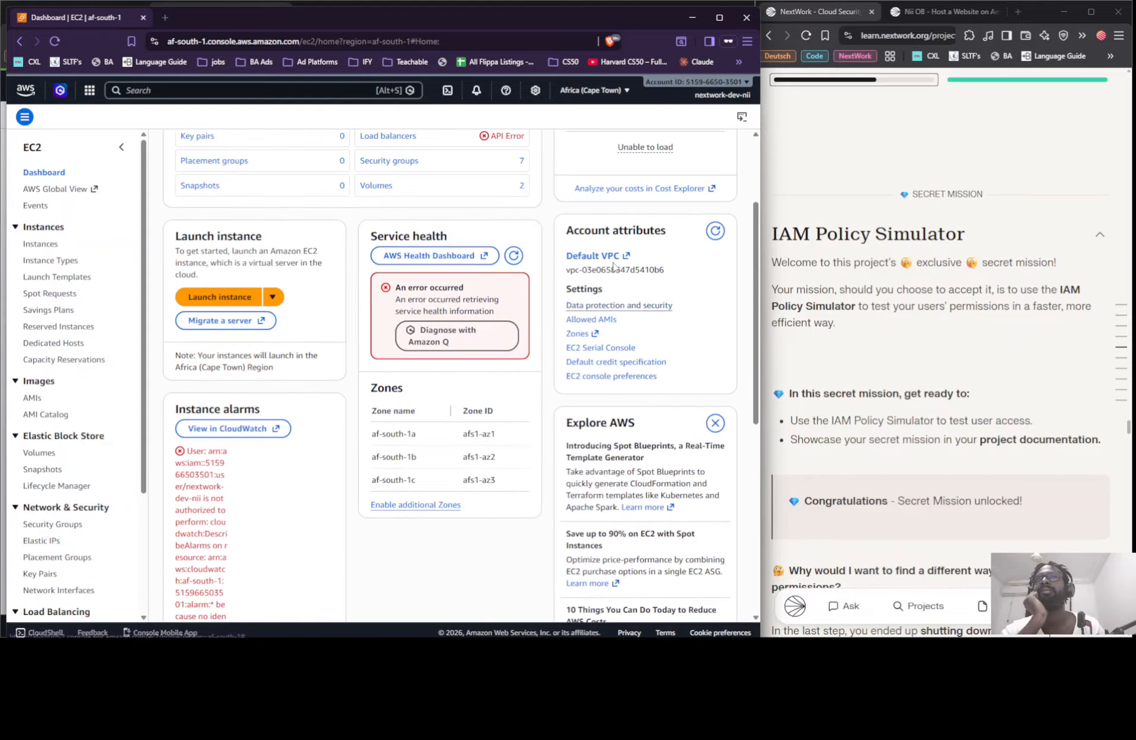
scroll(335, 379, up, 3)
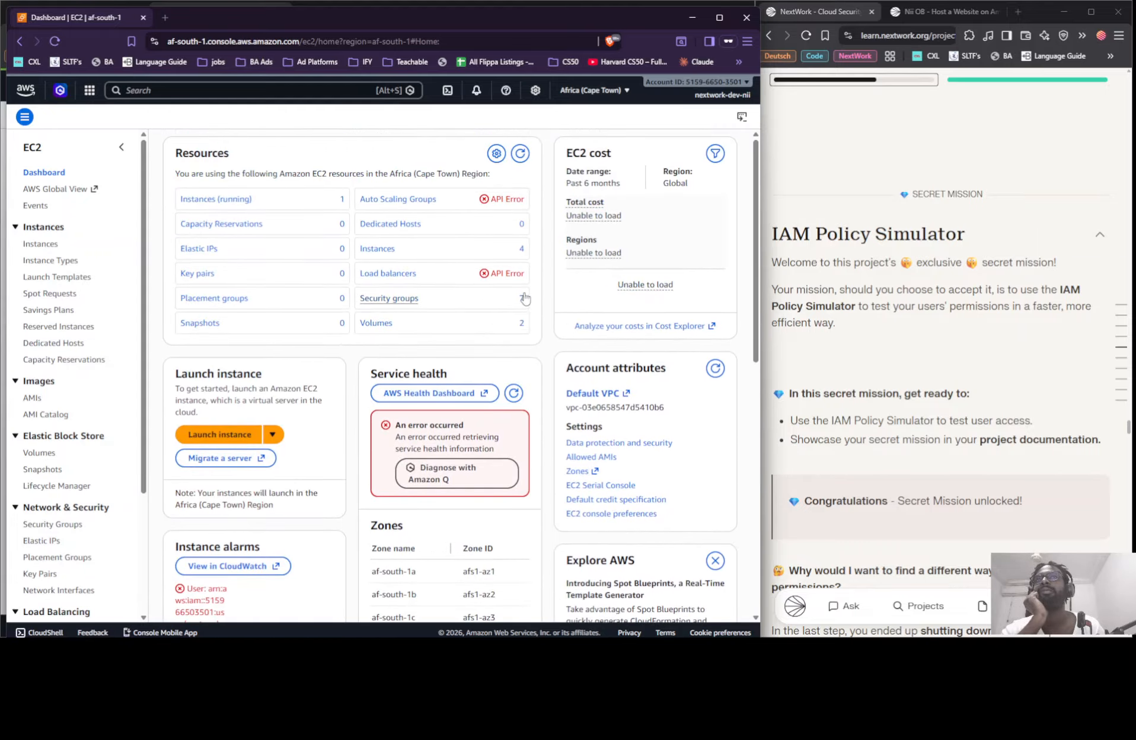
Check the remaining EC2 dashboard panels as the intern, and open the IAM dashboard in the administrator's console session
scroll(605, 325, down, 8)
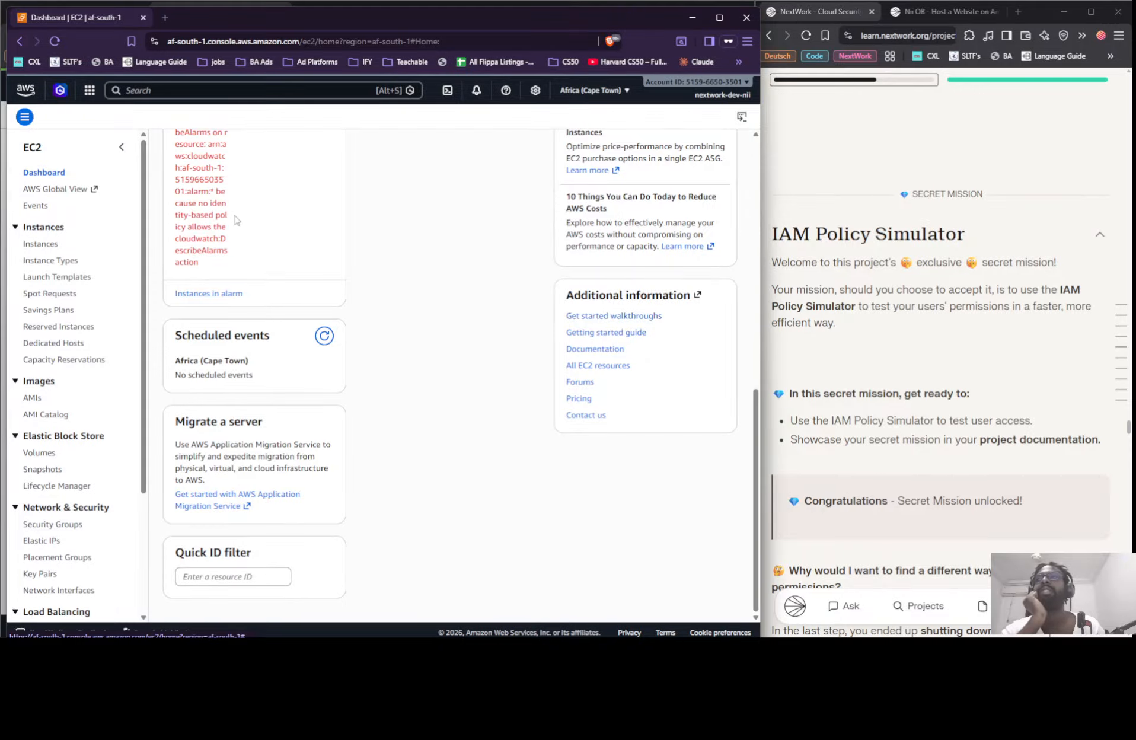
scroll(260, 258, up, 2)
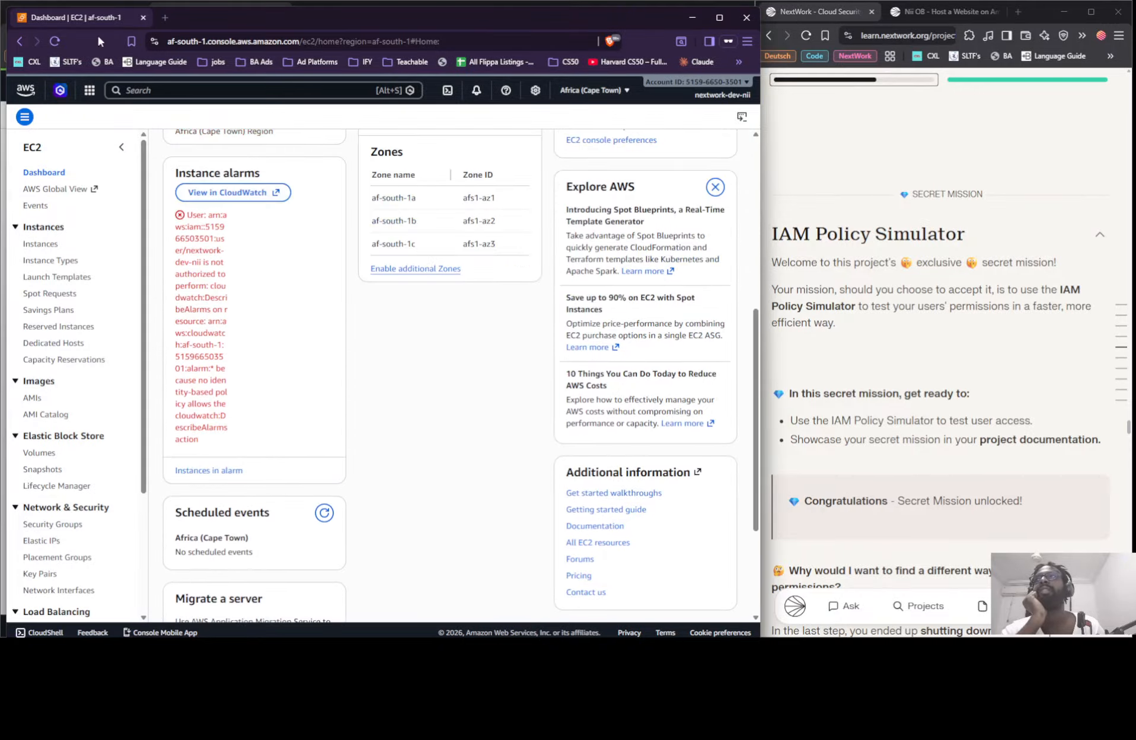
click(692, 17)
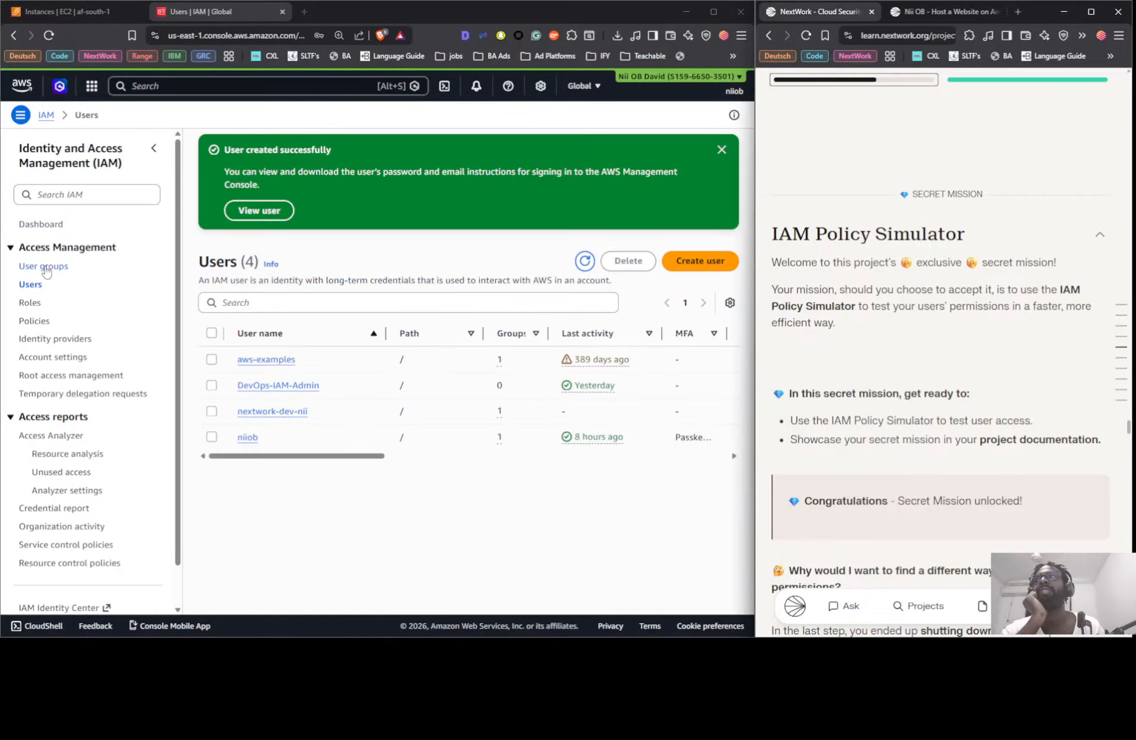
click(52, 224)
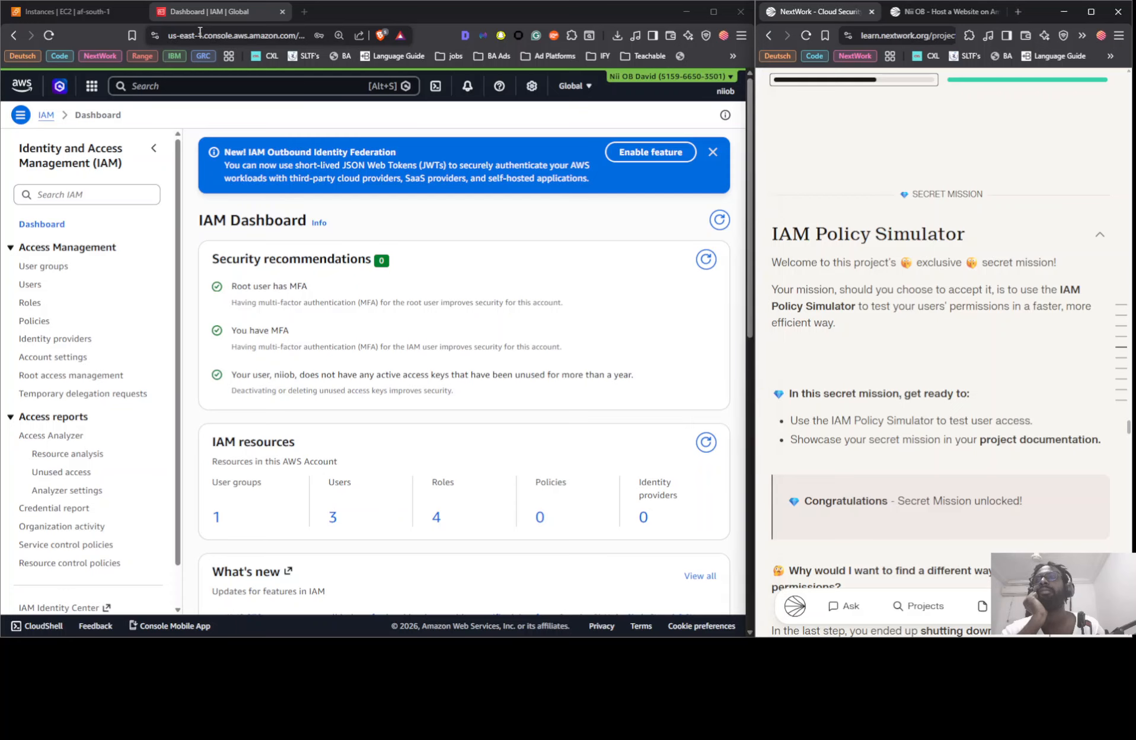
Switch back to the intern's console session, search the services for "iam" and open the IAM dashboard
key(alt+Tab)
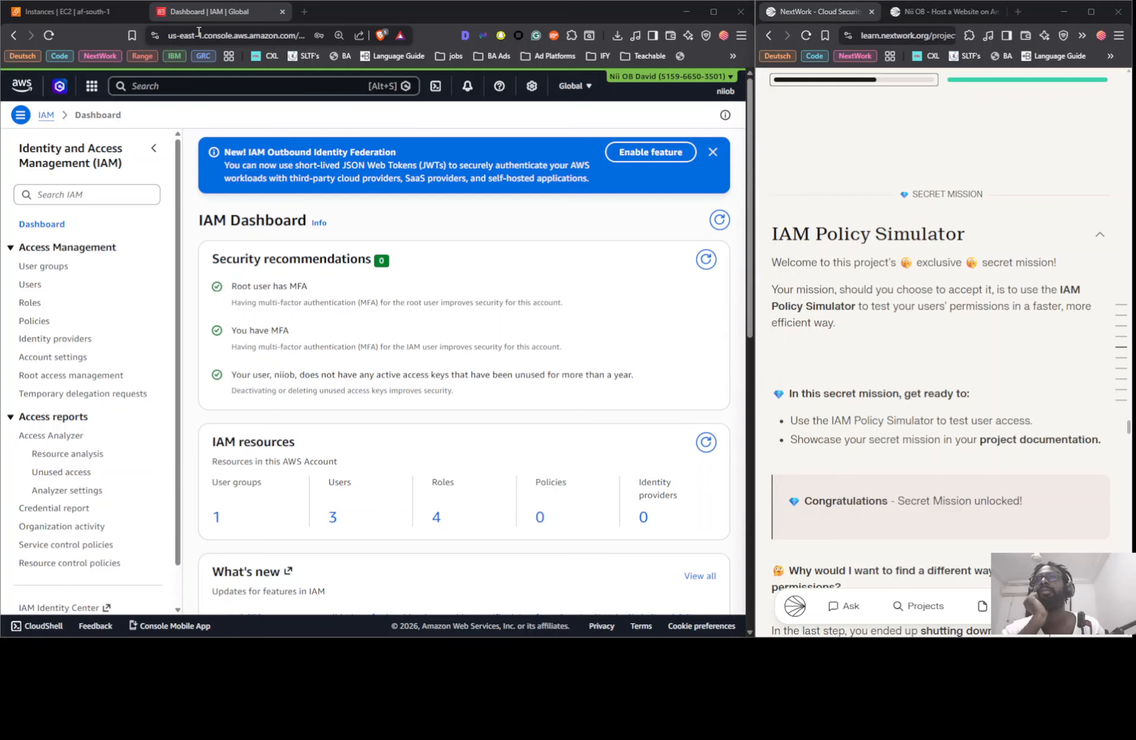
key(alt+Tab)
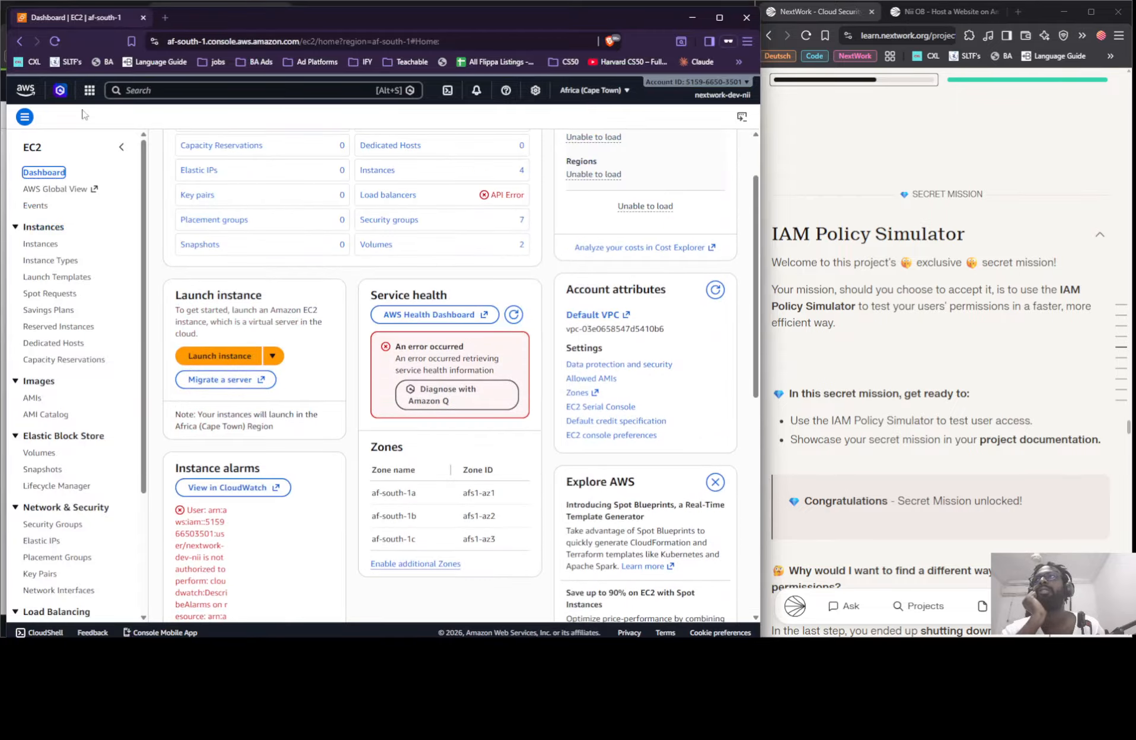
click(90, 90)
click(188, 90)
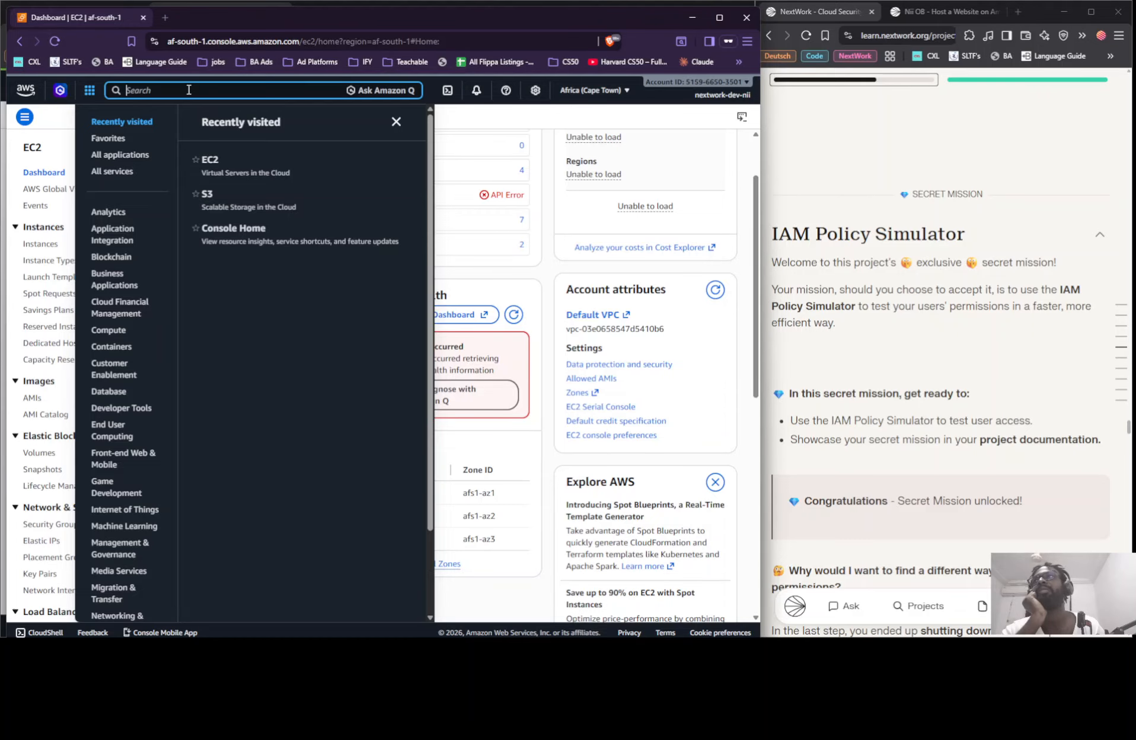
text(iam)
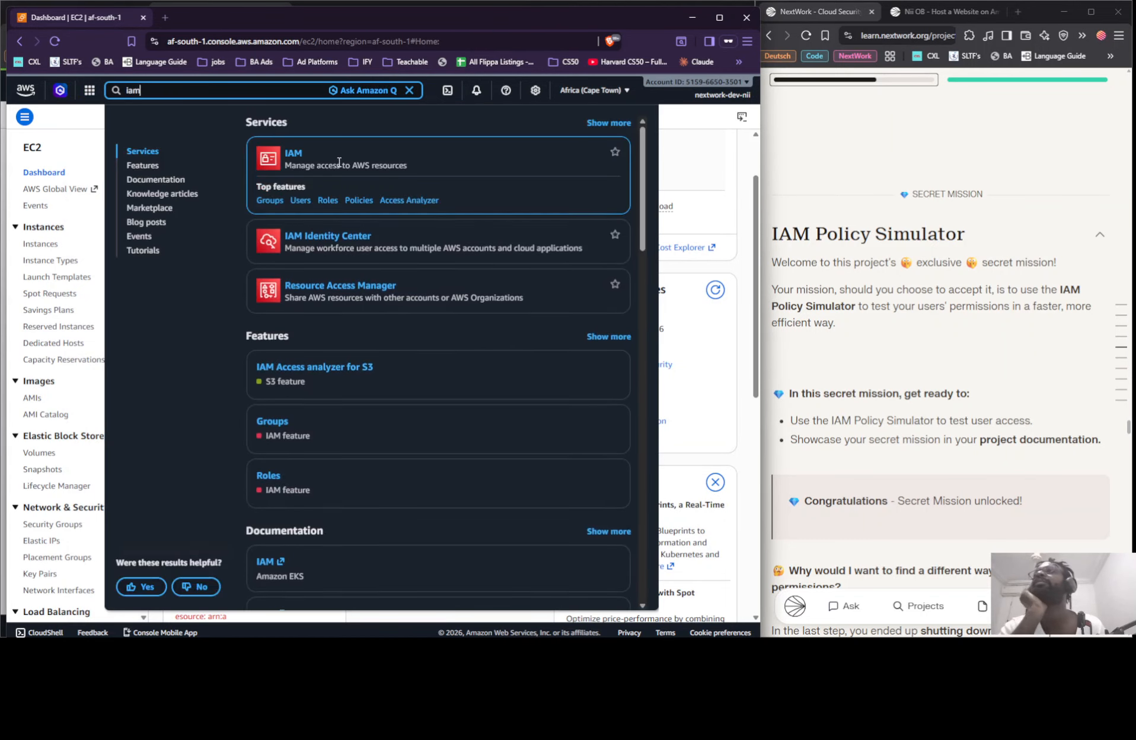
click(294, 154)
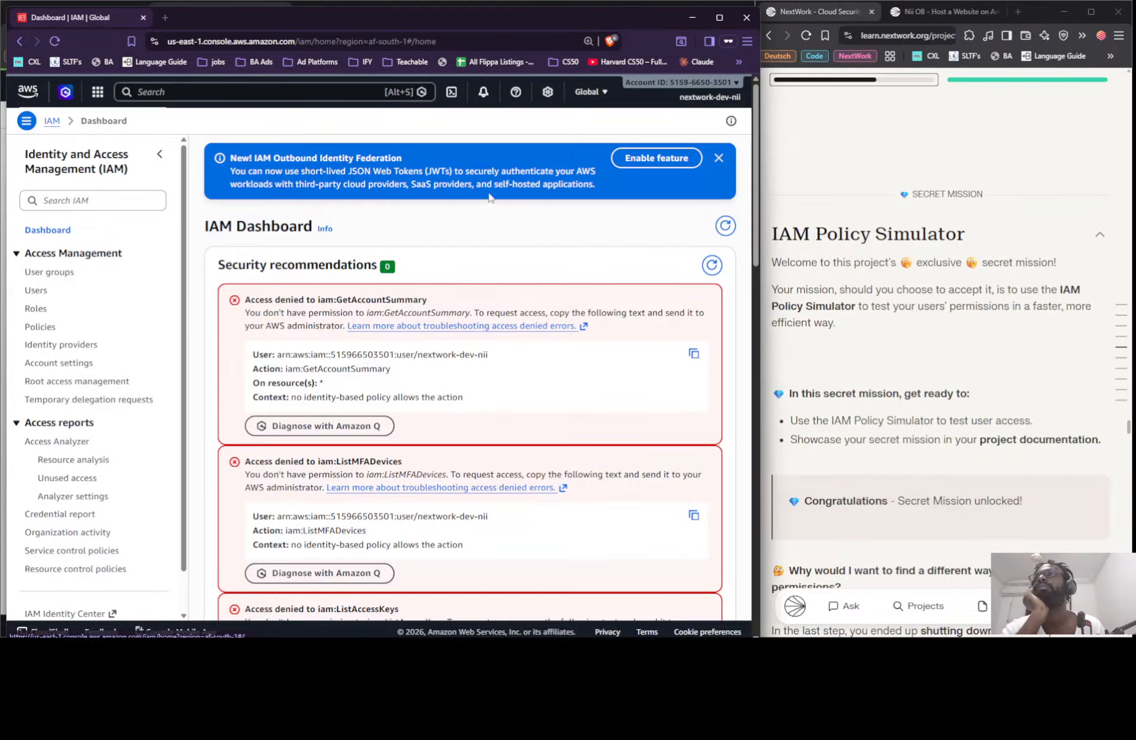
Try to use the Policy simulator from the IAM dashboard's tools as the intern, and close it
scroll(475, 213, down, 5)
scroll(476, 213, down, 10)
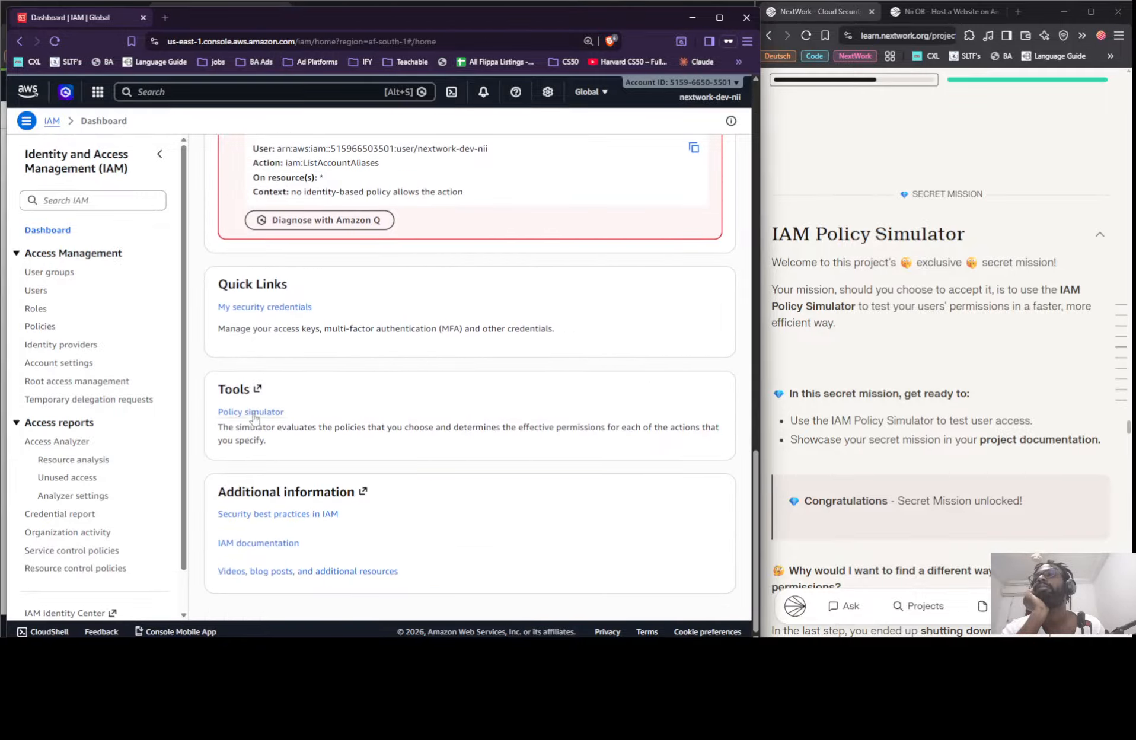
click(252, 412)
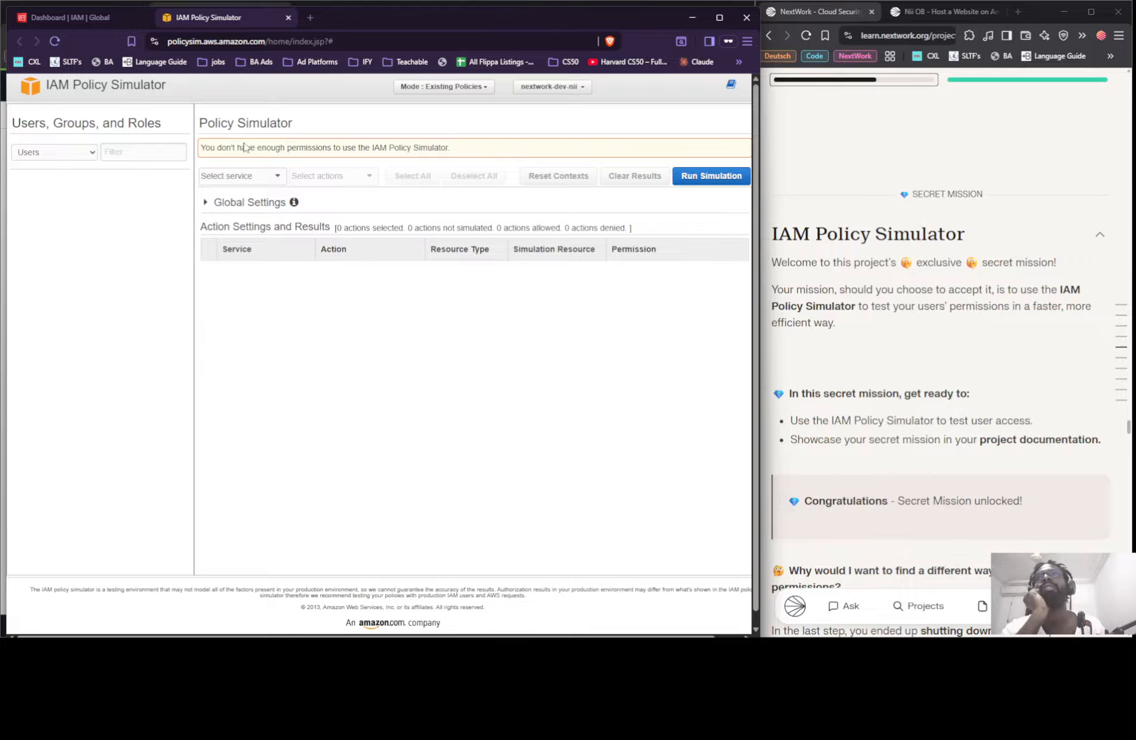
click(289, 18)
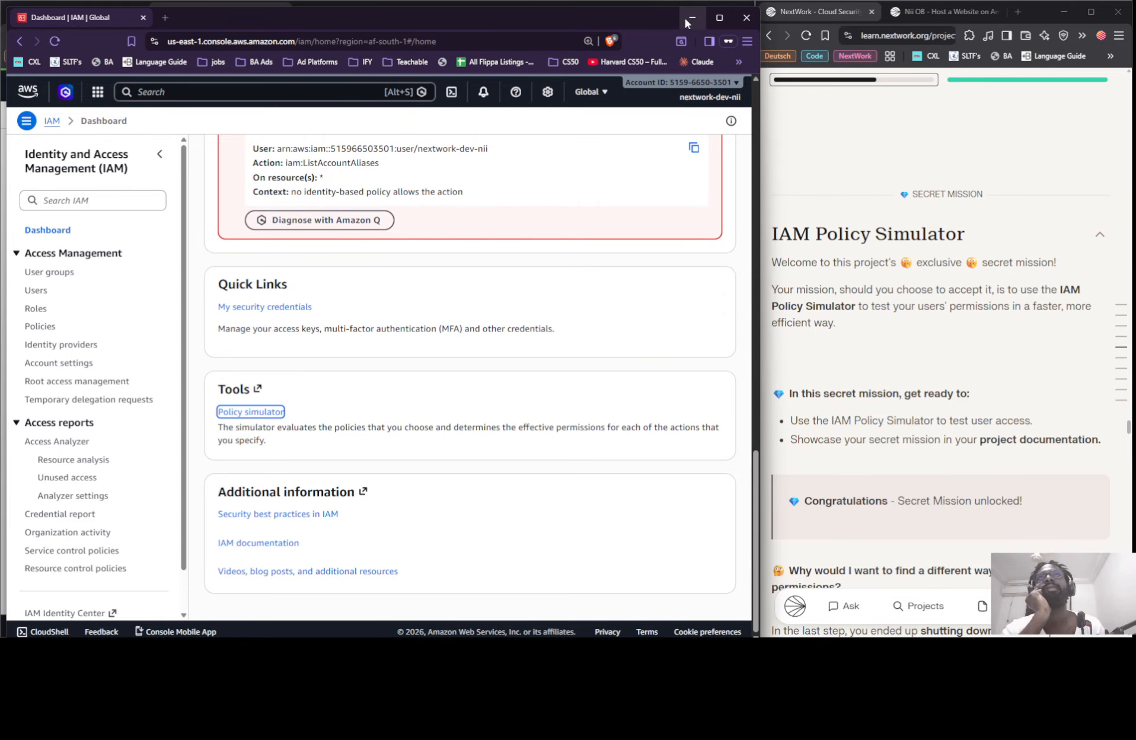
Return to EC2, open the Instances list and remove the "Instance state = running" filter
click(17, 44)
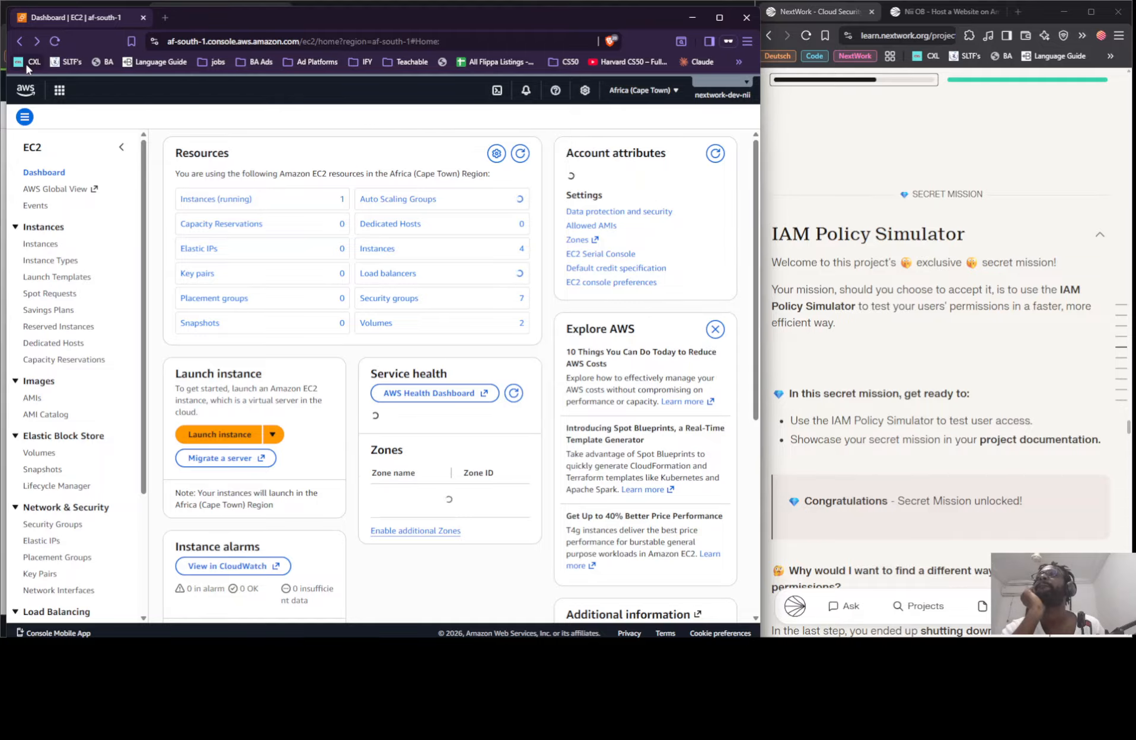
click(41, 244)
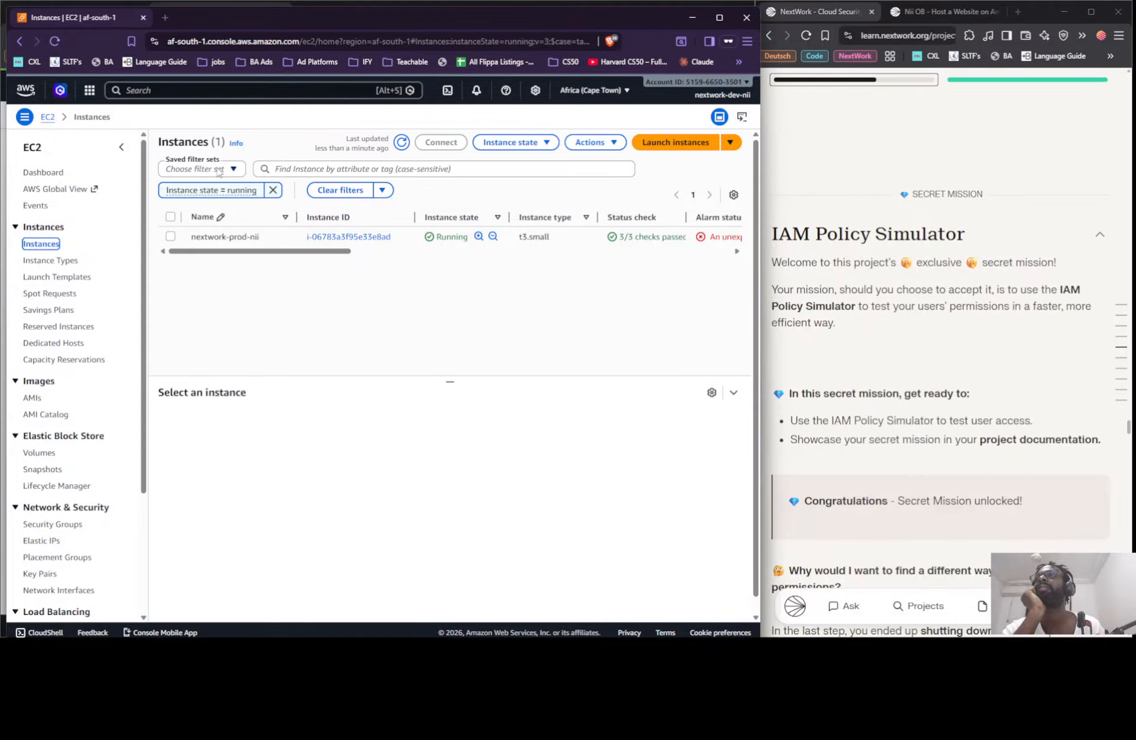
click(219, 171)
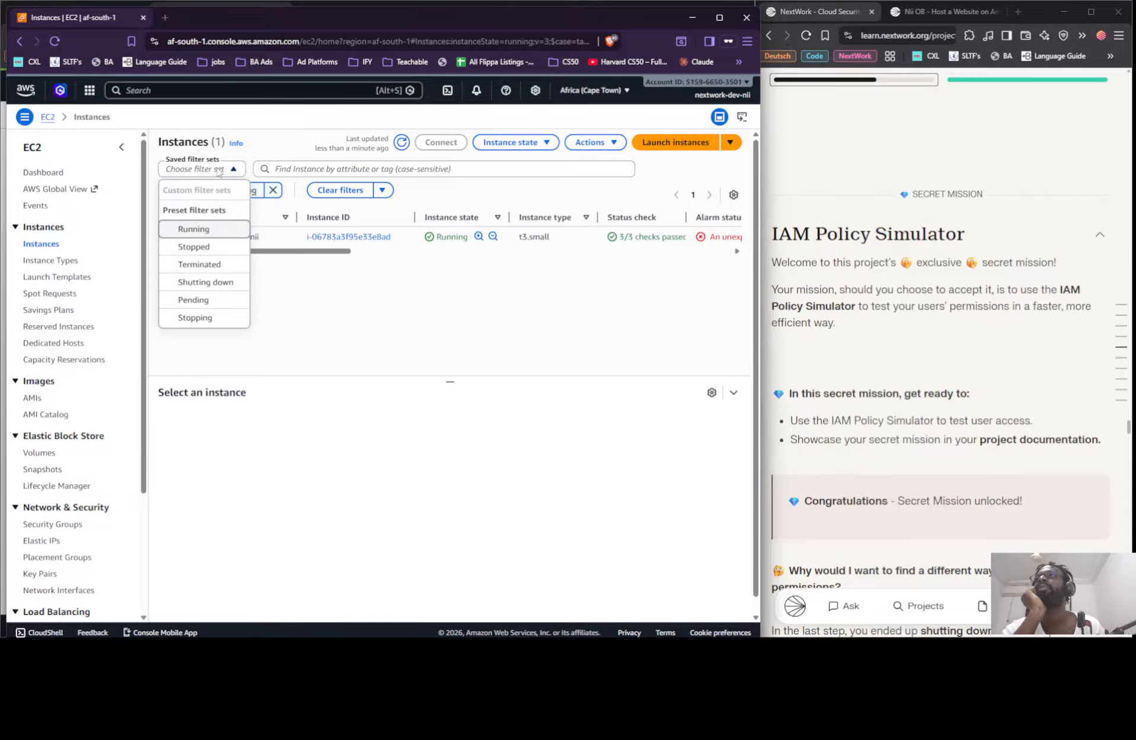
click(219, 170)
click(272, 190)
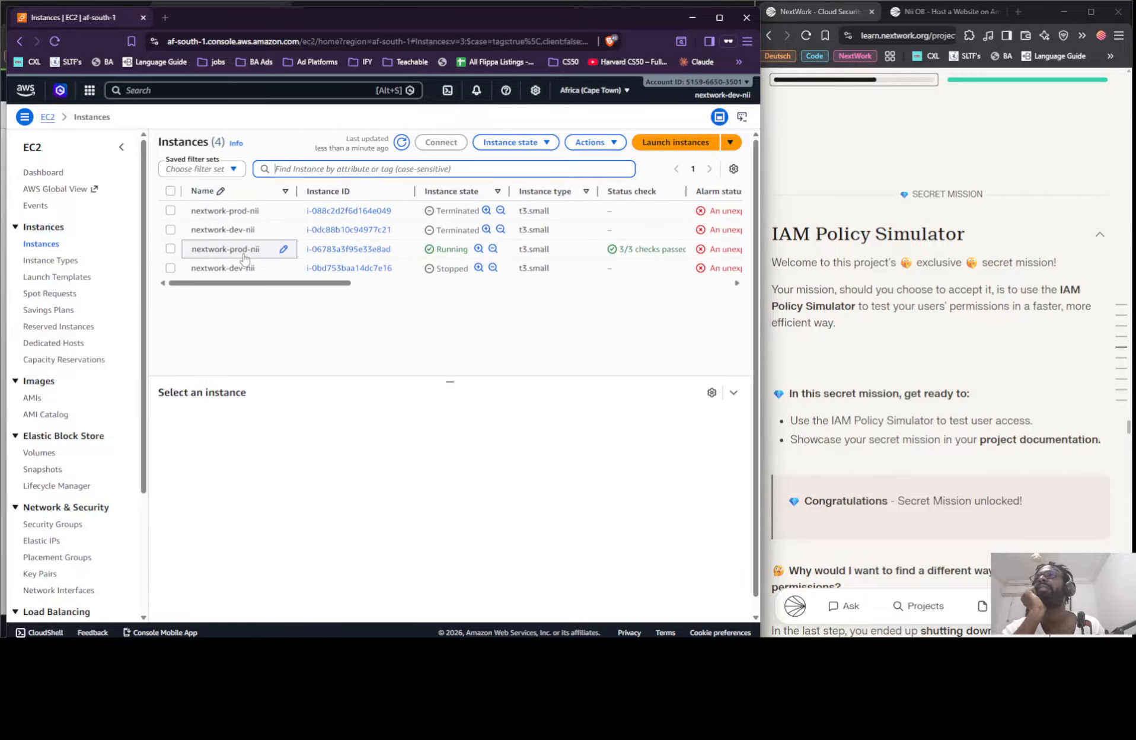
Start the stopped development EC2 instance as the intern and refresh the instance list
click(168, 270)
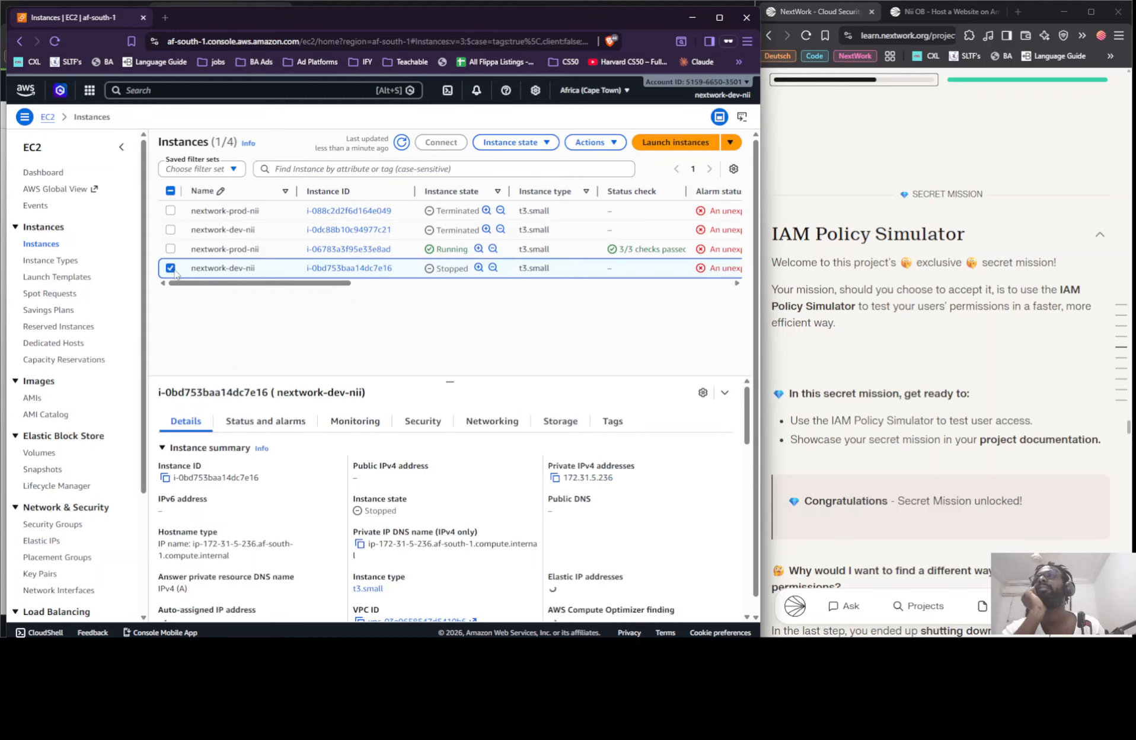
click(179, 271)
click(202, 272)
click(514, 142)
click(527, 187)
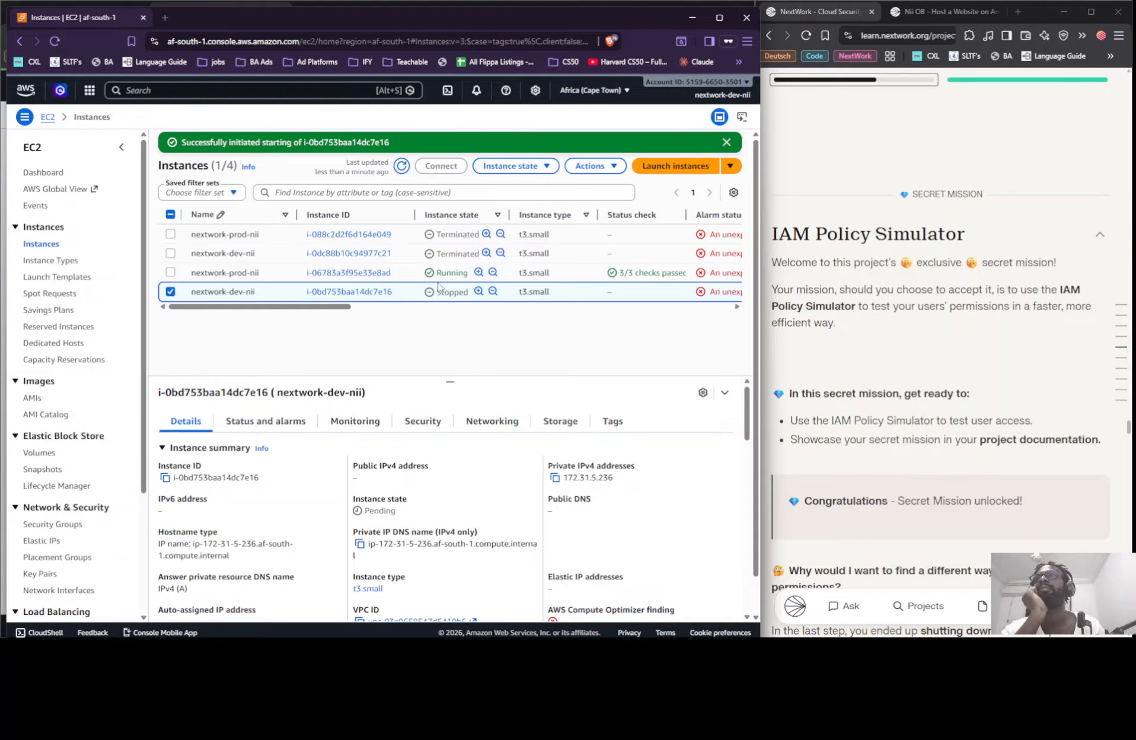
click(401, 168)
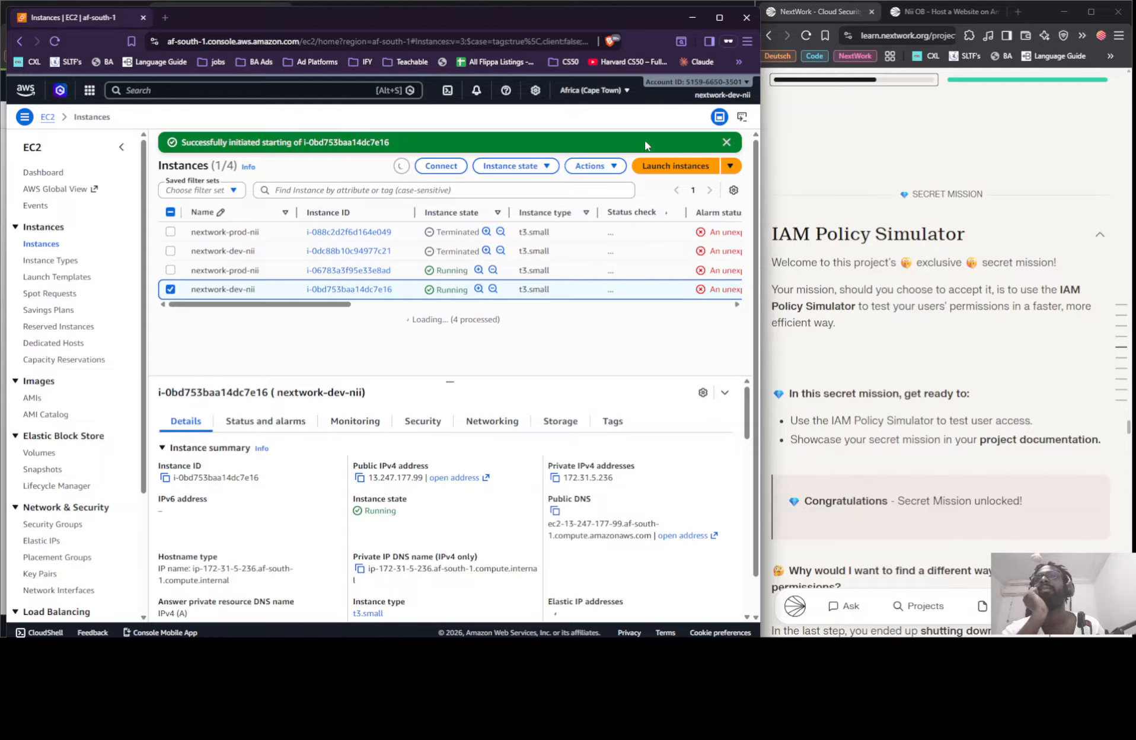
Switch to the administrator's console session and open the Policy simulator from the IAM dashboard's tools
click(692, 18)
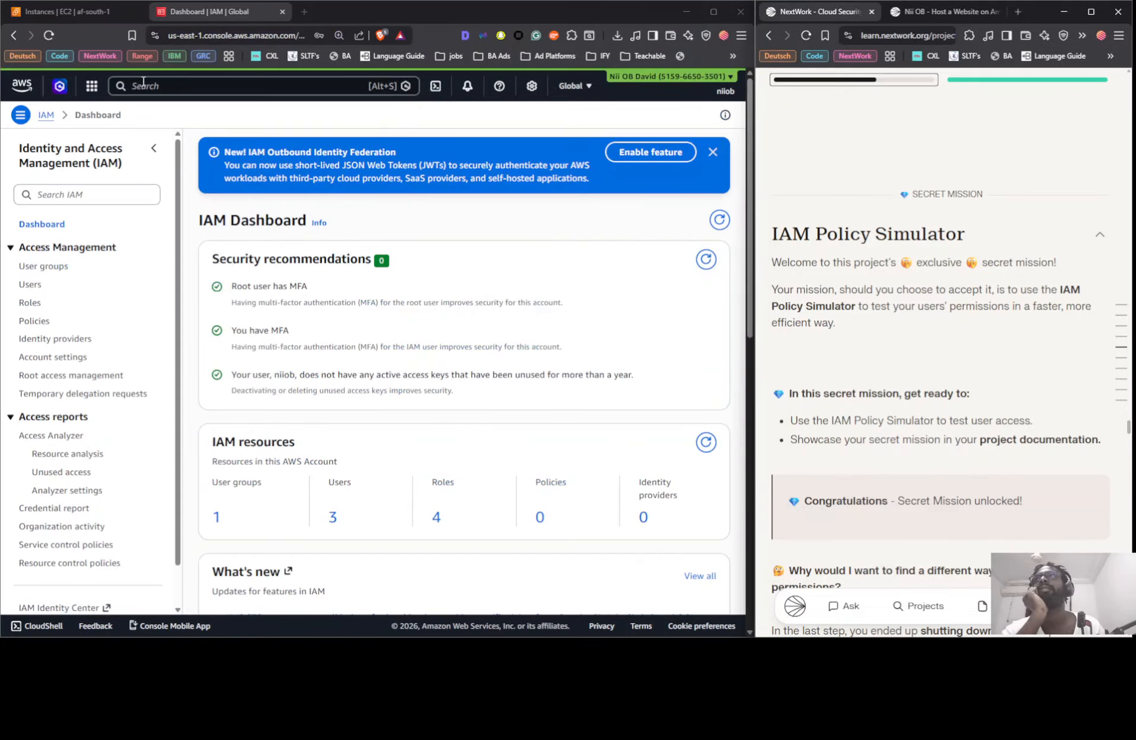
scroll(367, 218, down, 6)
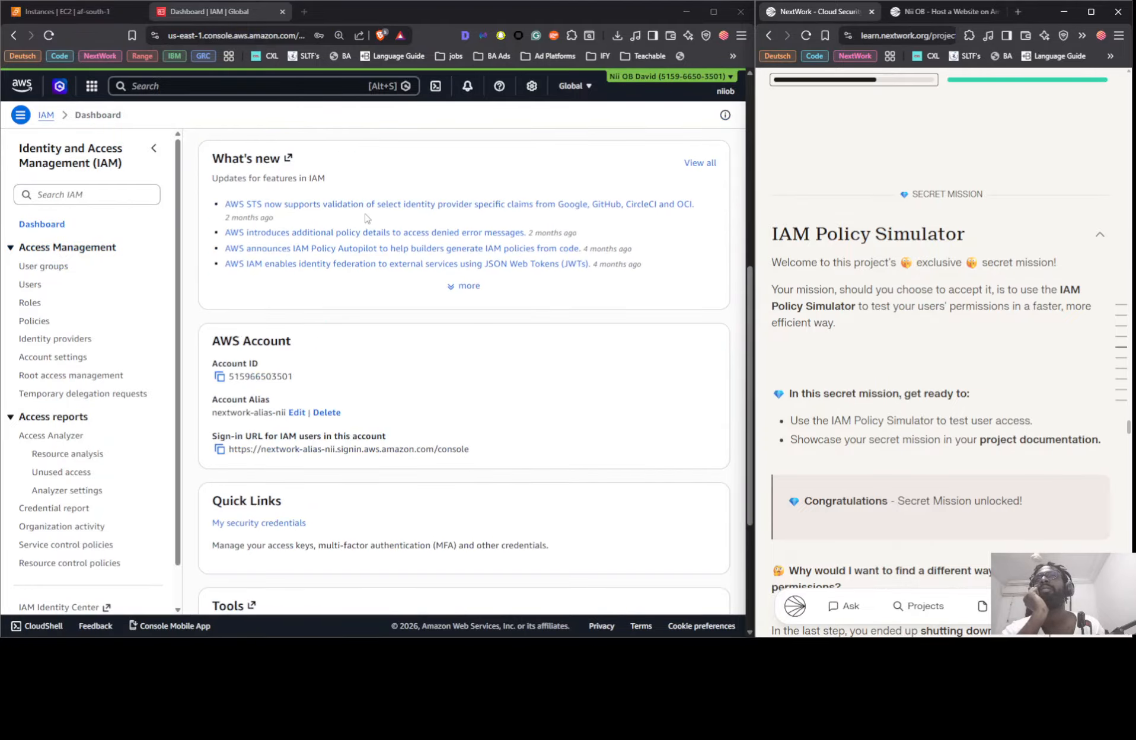
scroll(367, 219, down, 3)
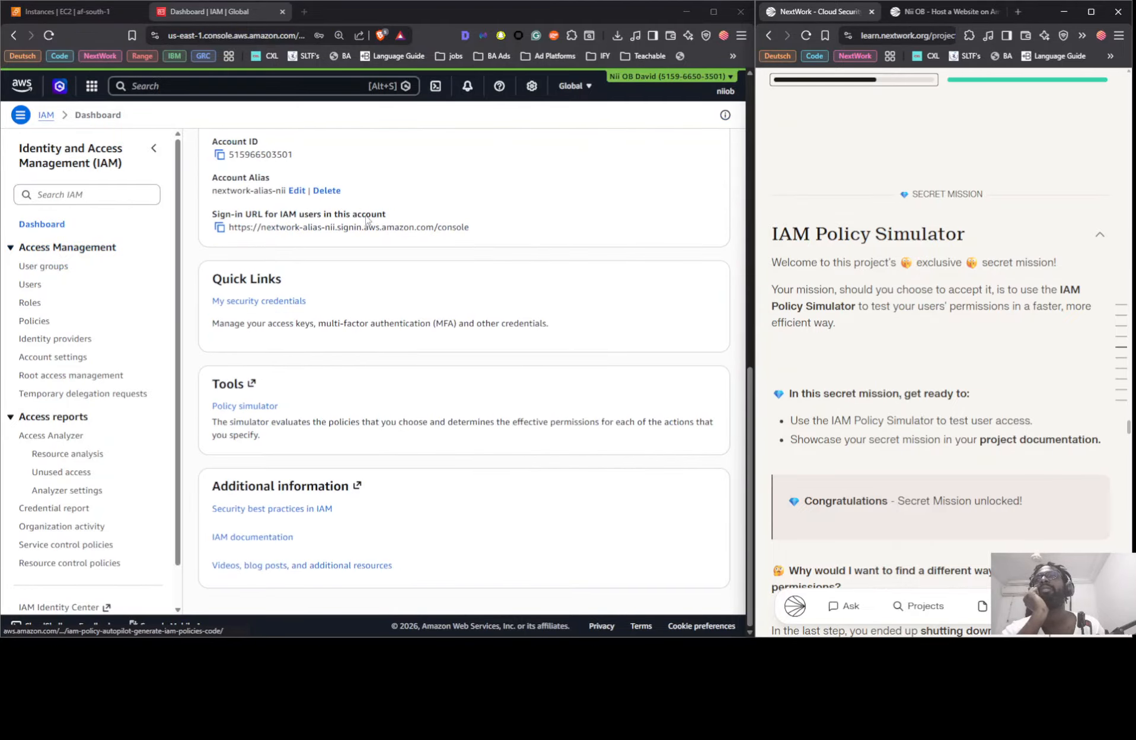
click(244, 407)
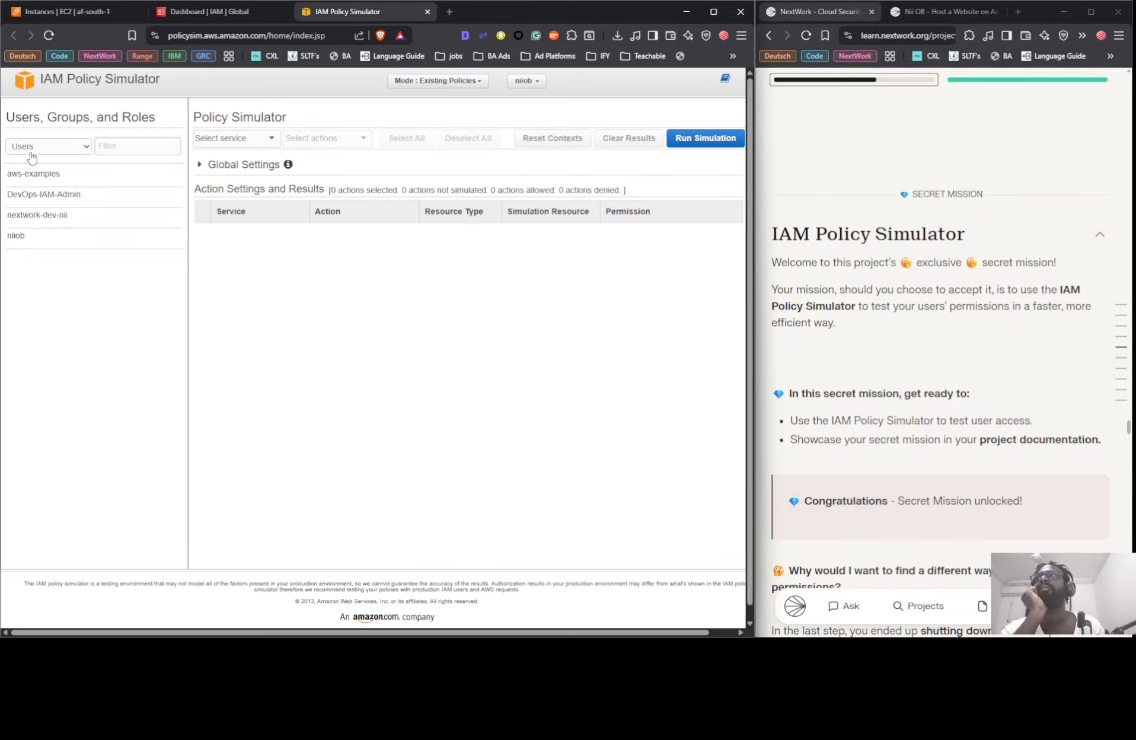
Show groups in the Policy Simulator and select nextwork-dev-group for testing
click(60, 147)
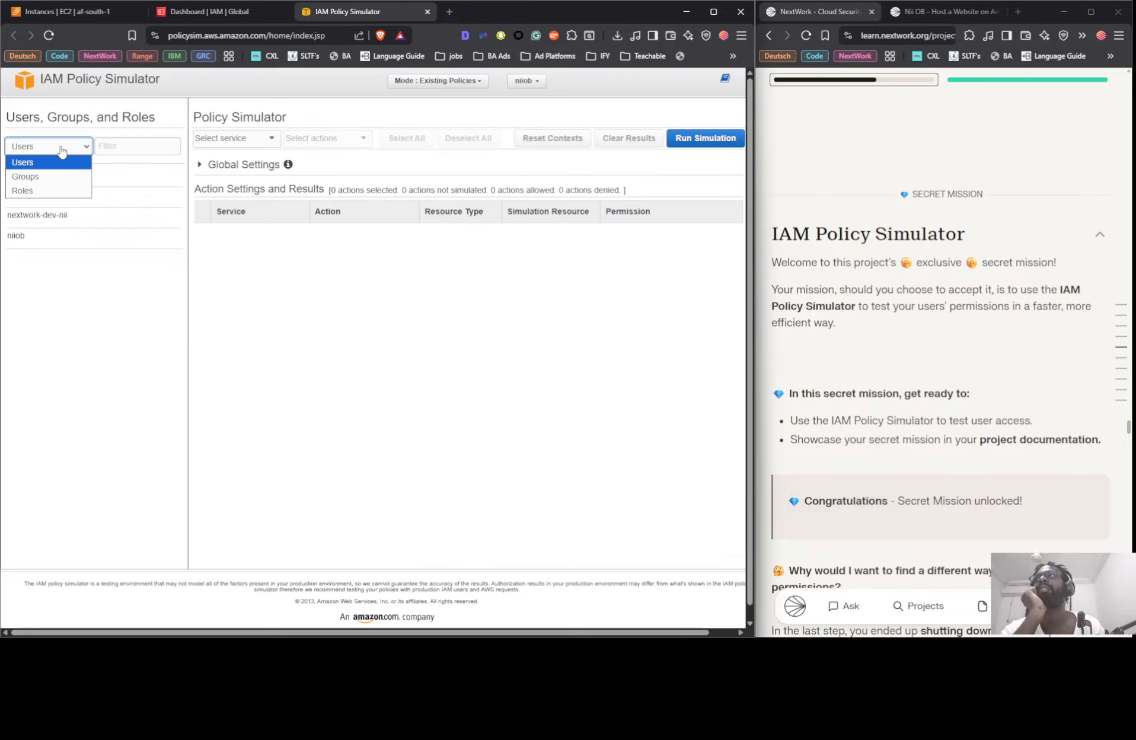
click(32, 177)
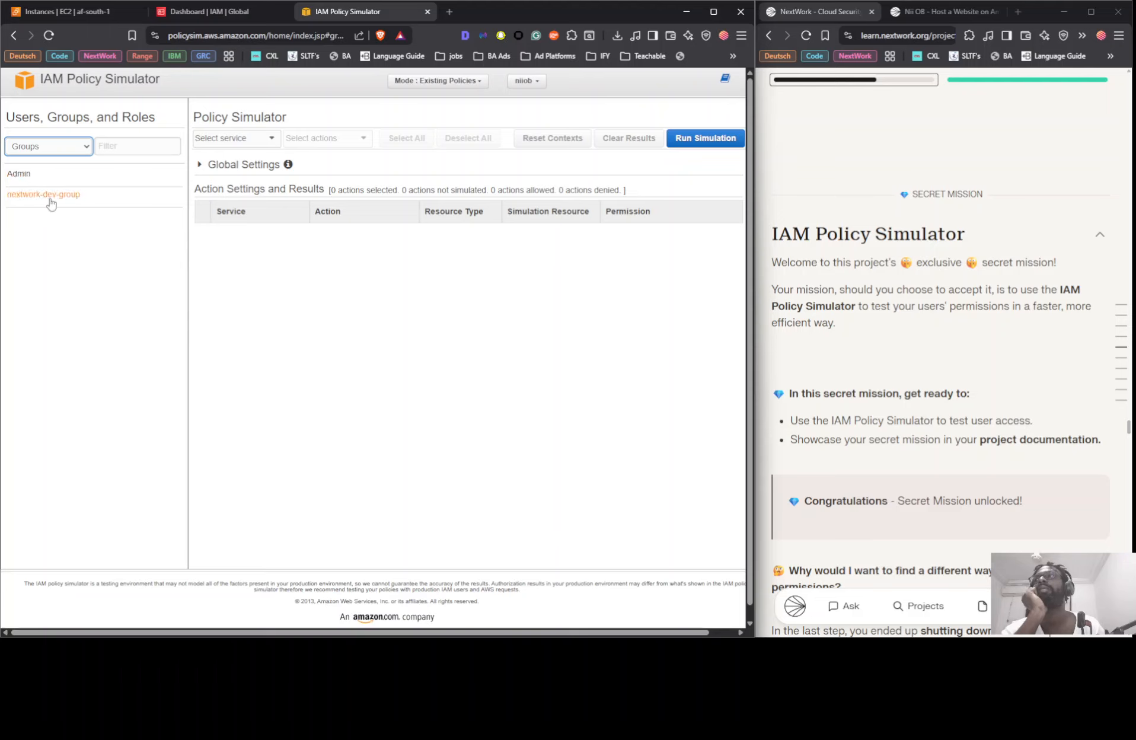
click(49, 196)
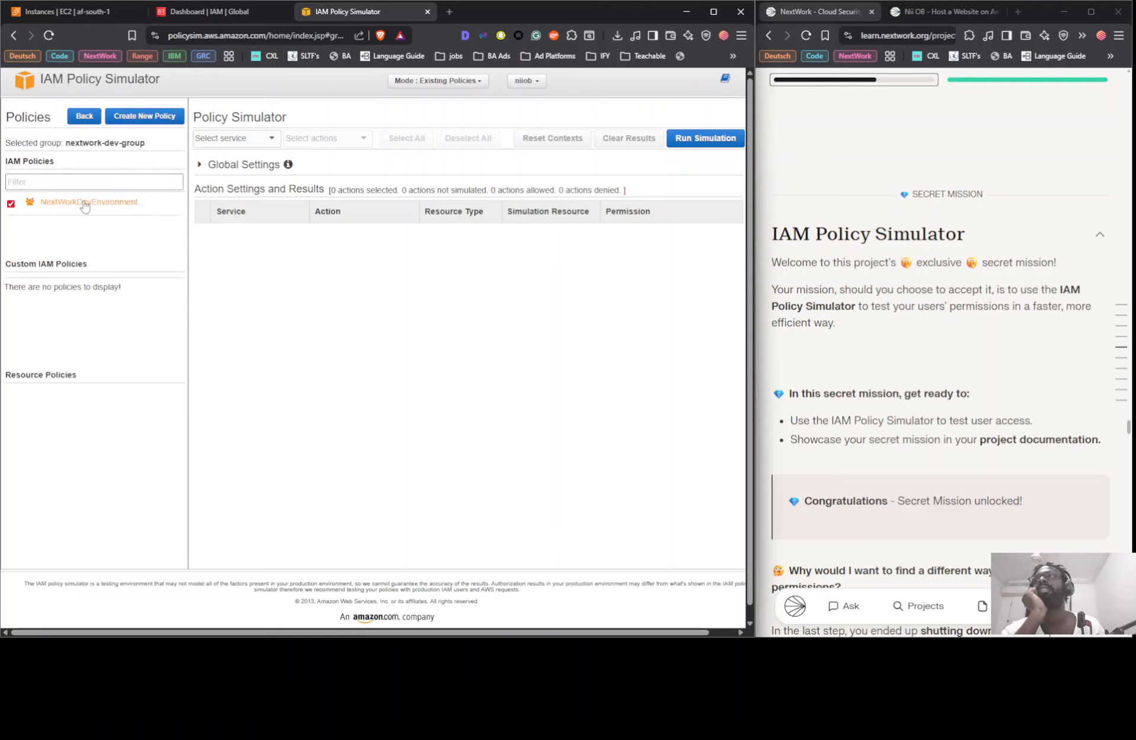
Filter the simulator's services with "ec" and choose Amazon EC2 as the service to simulate
click(222, 140)
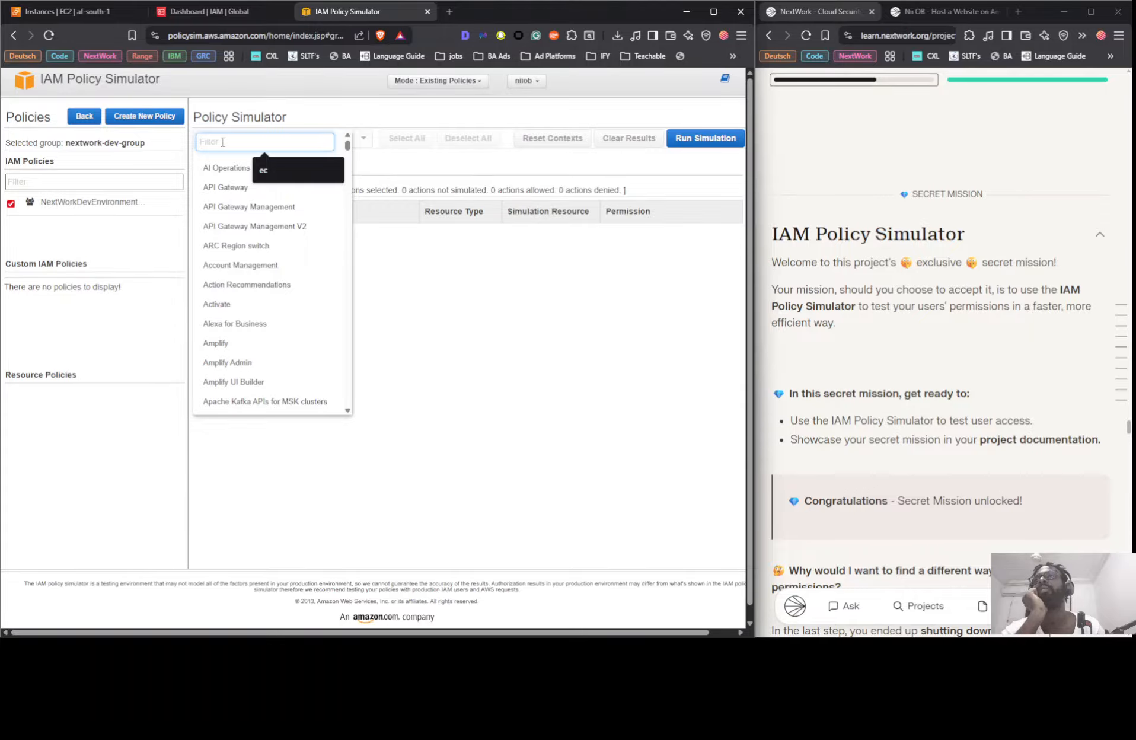
text(ec)
click(212, 171)
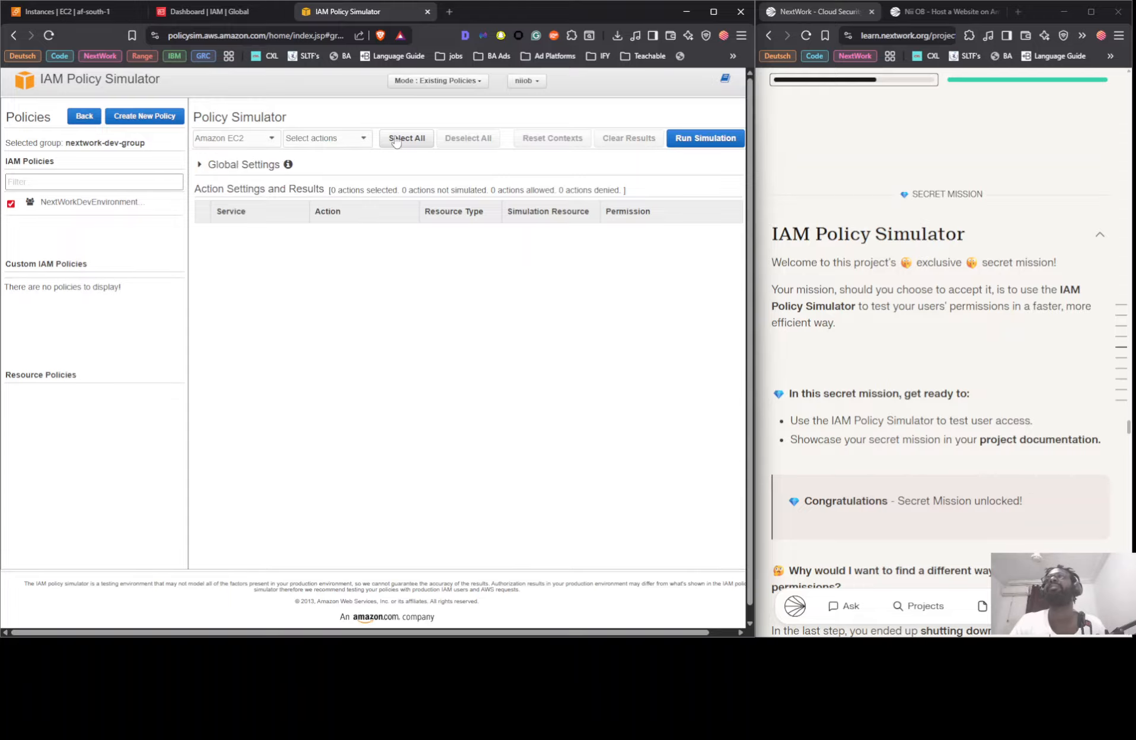
Find the DeleteTags action in the Amazon EC2 actions by searching for "deleteta", and select it for the simulation
click(348, 142)
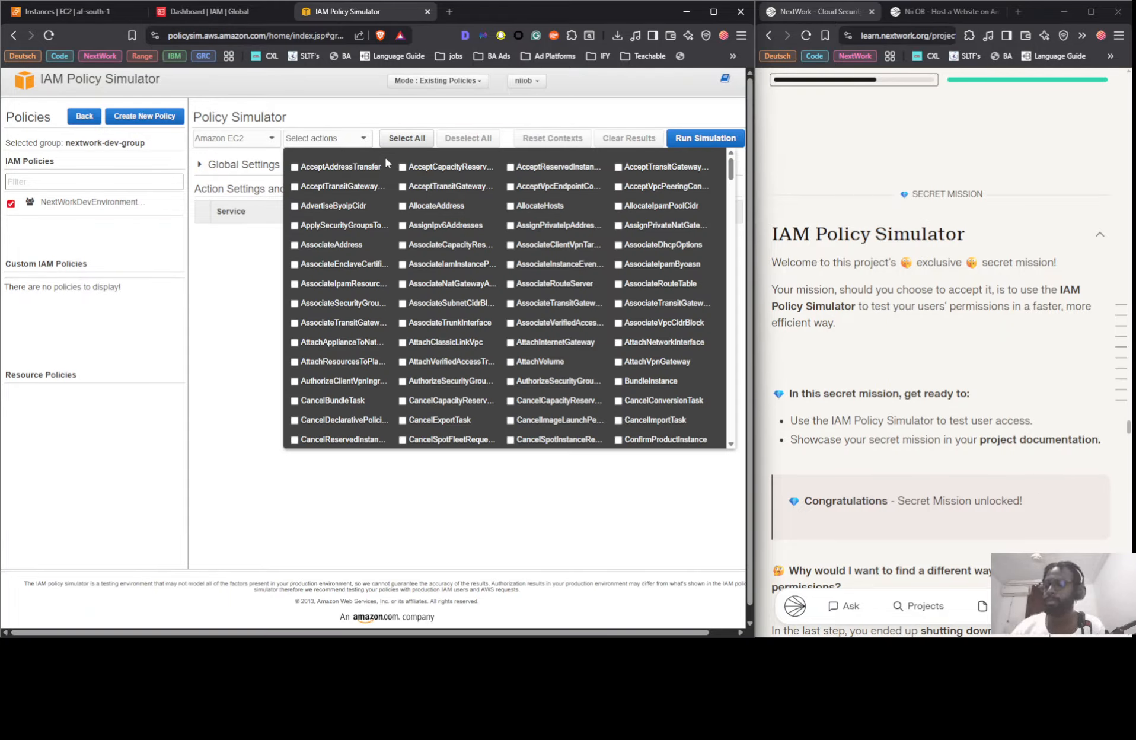
key(ctrl+f)
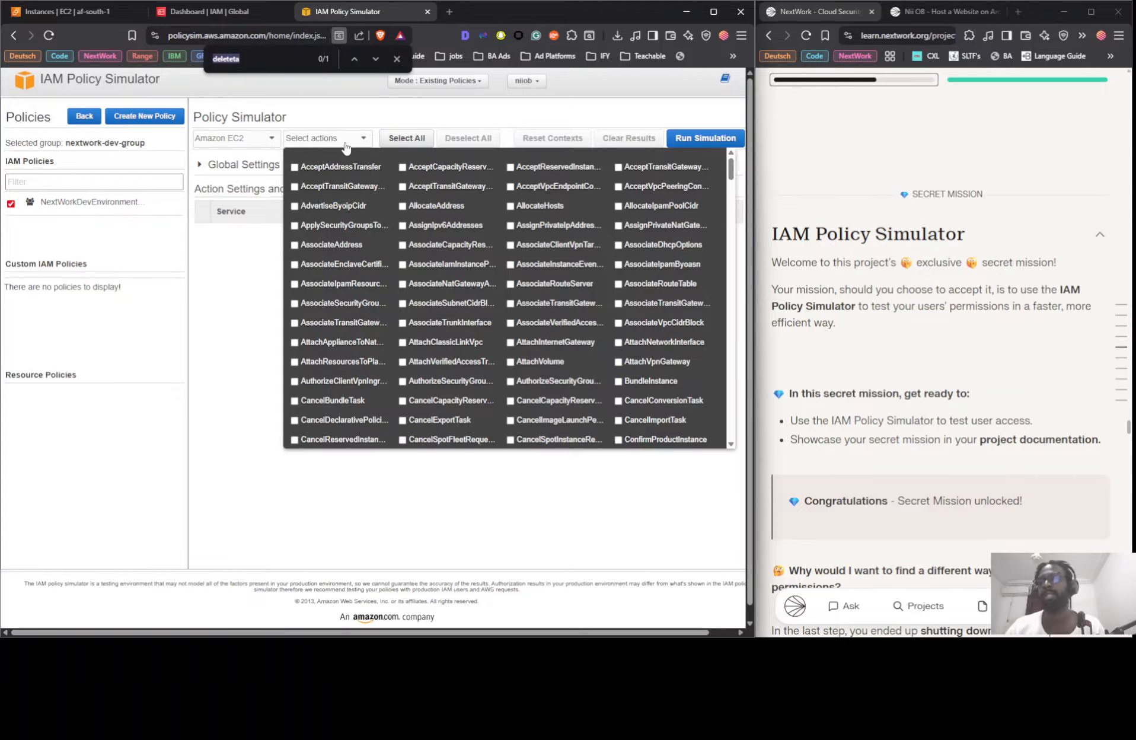
click(289, 60)
key(BackSpace)
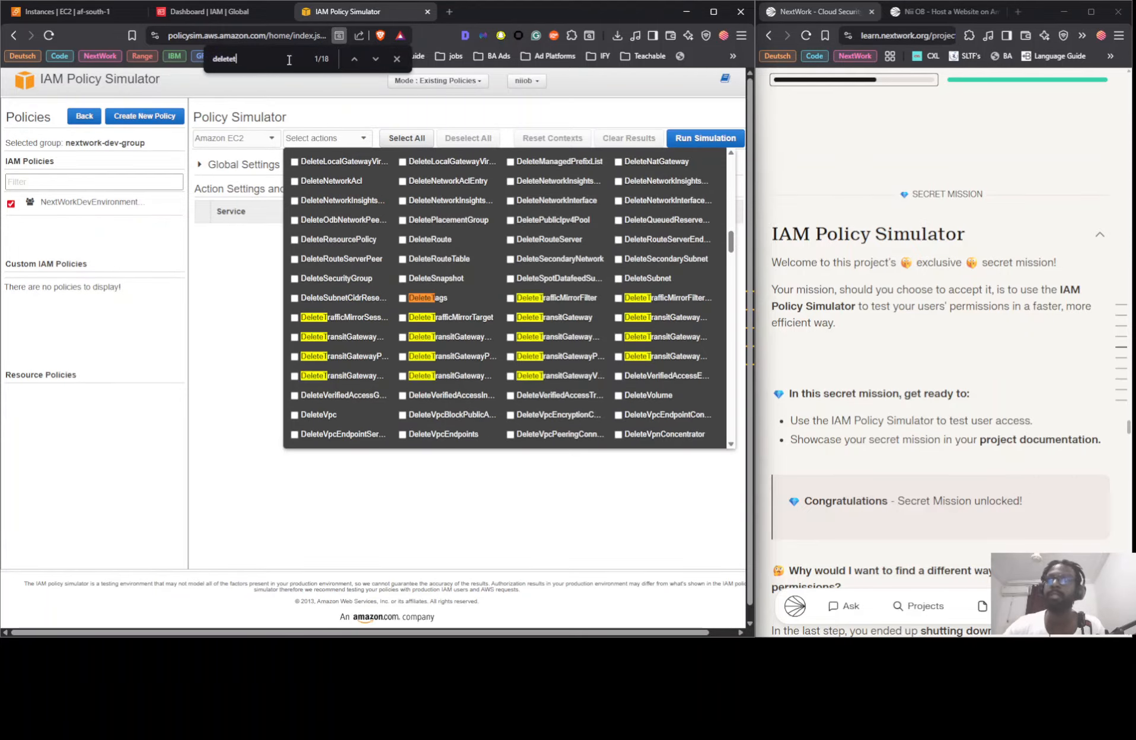
text(+t)
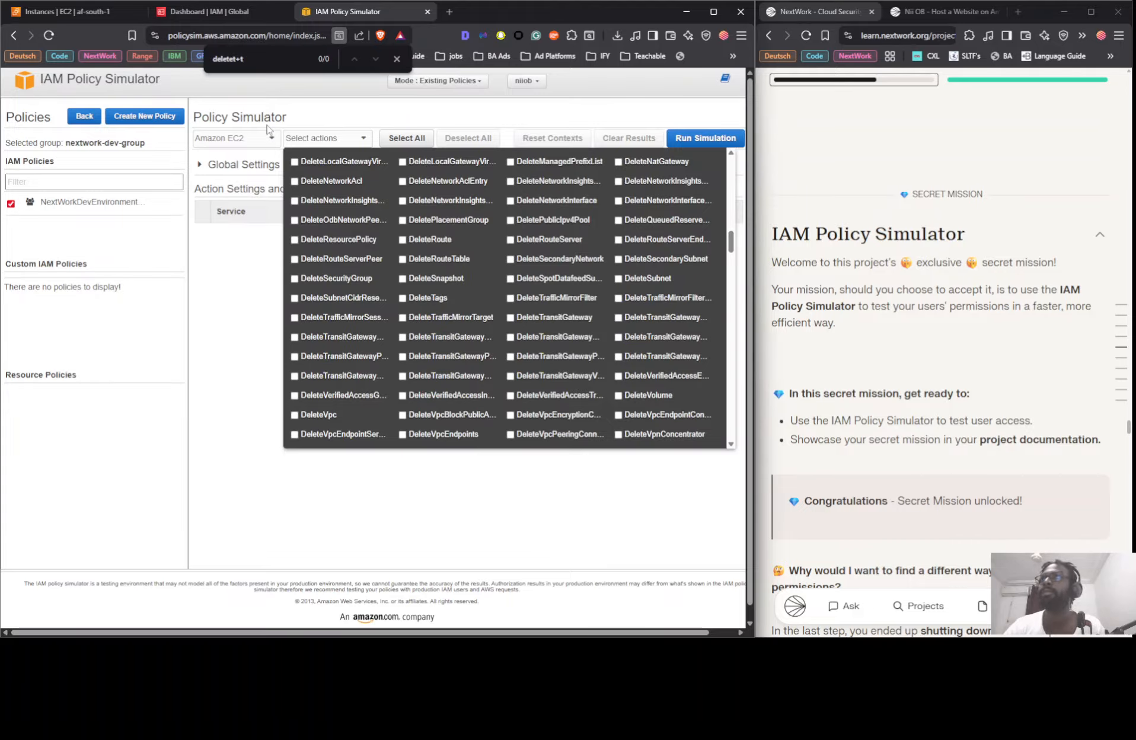
key(BackSpace)
key(BackSpace)
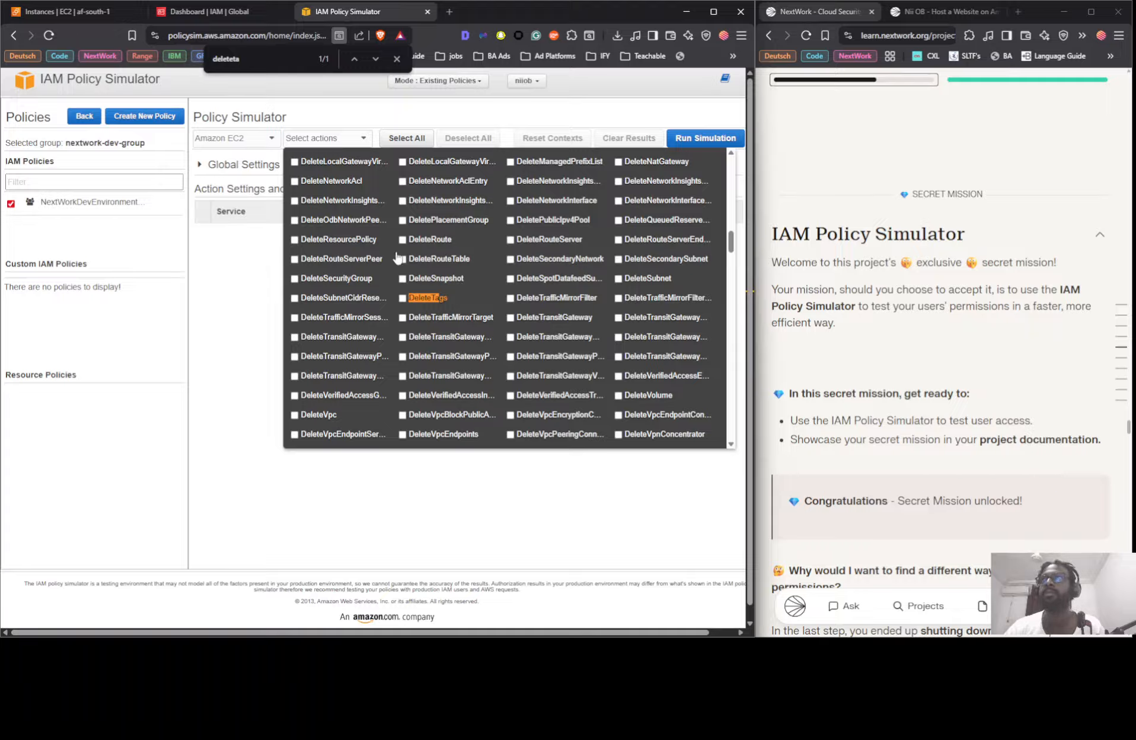
text(a)
click(403, 298)
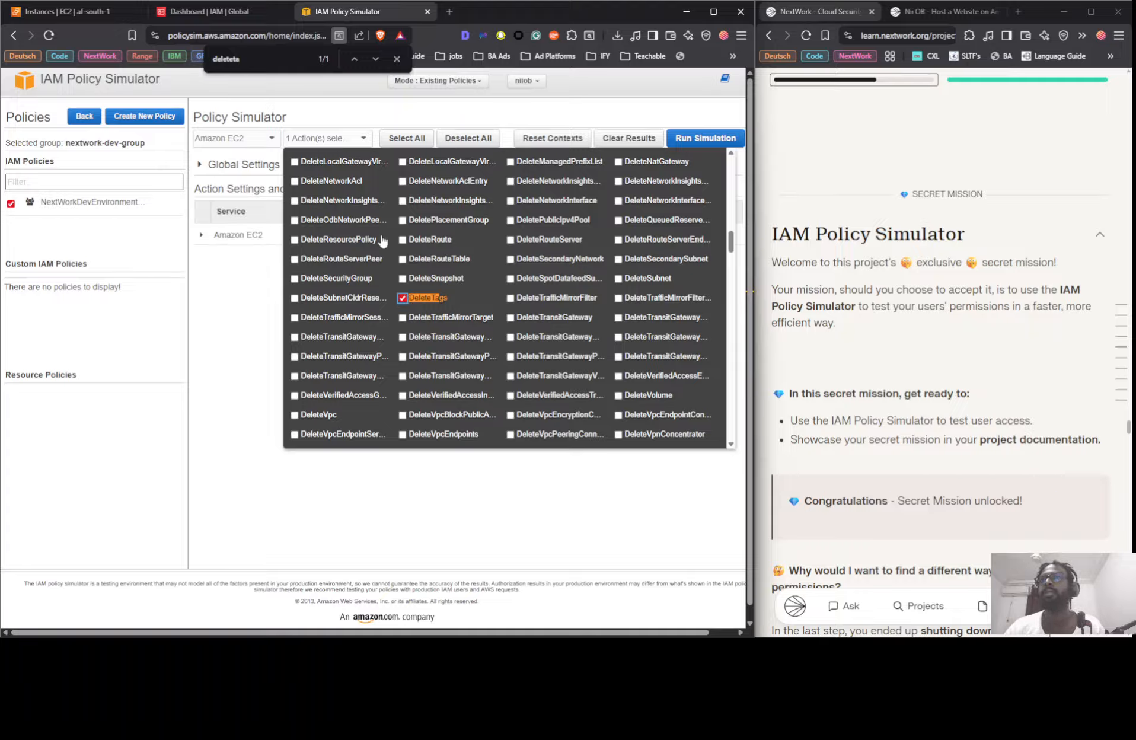
Add the StopInstances action to the simulation by searching for "stop", and run the simulation for both EC2 actions
key(ctrl+f)
text(s)
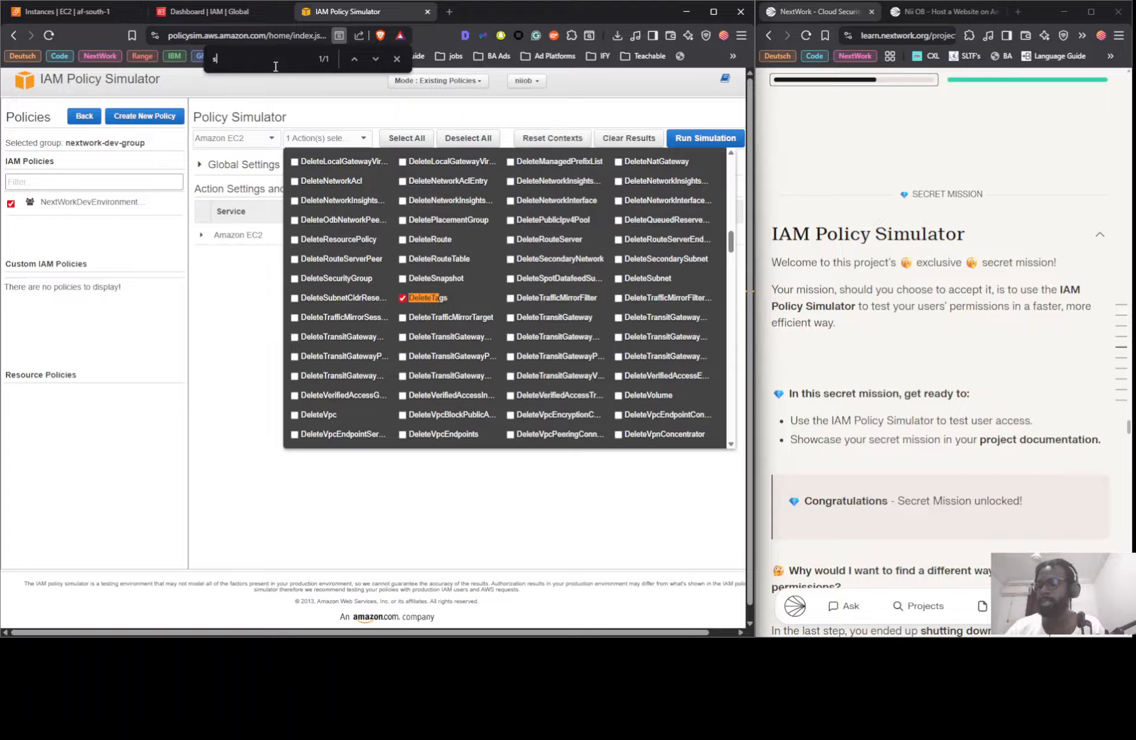
text(top)
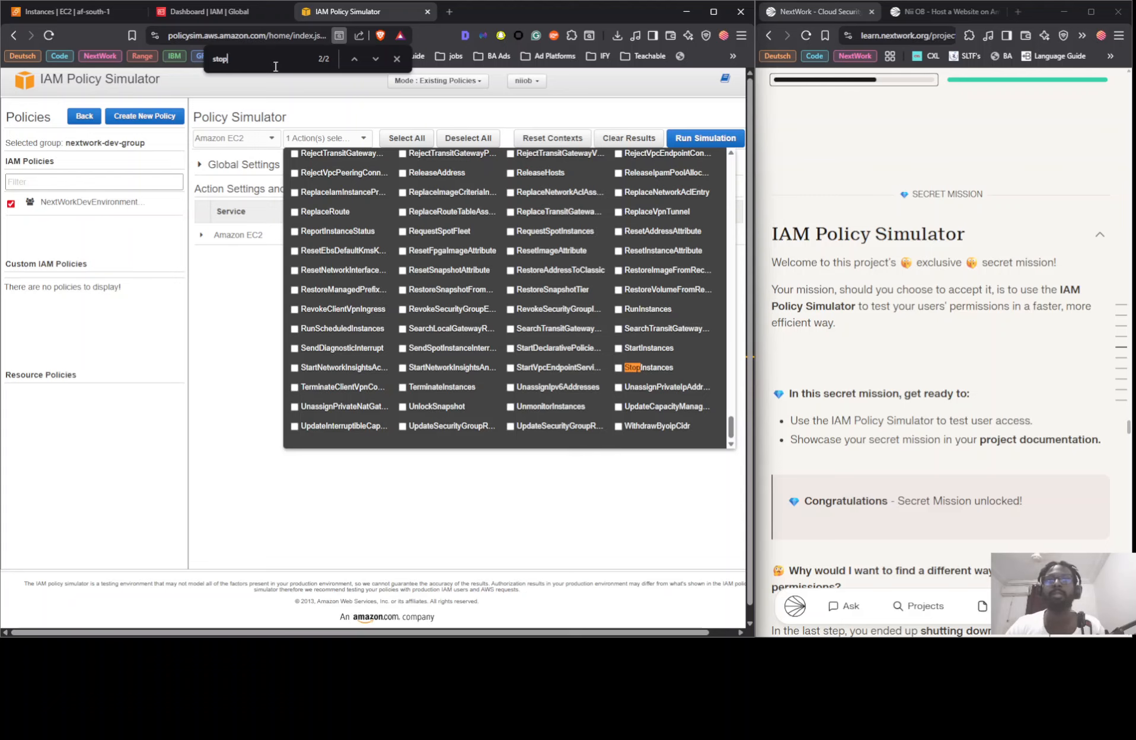
click(618, 367)
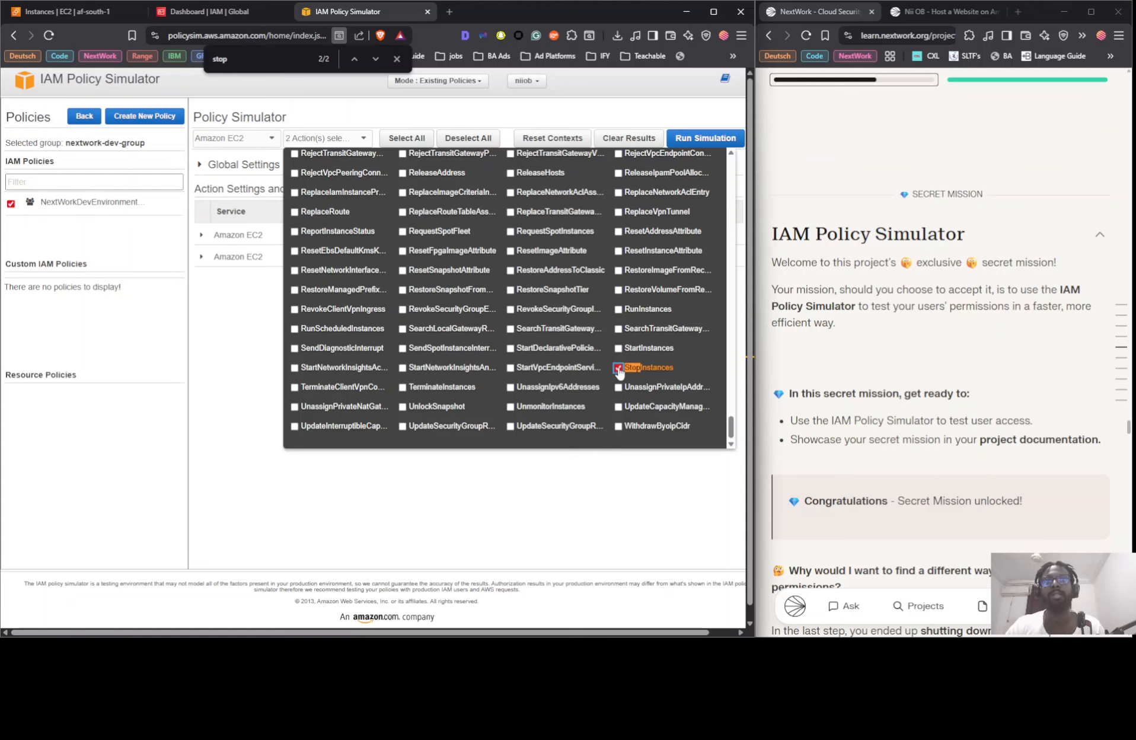
click(278, 294)
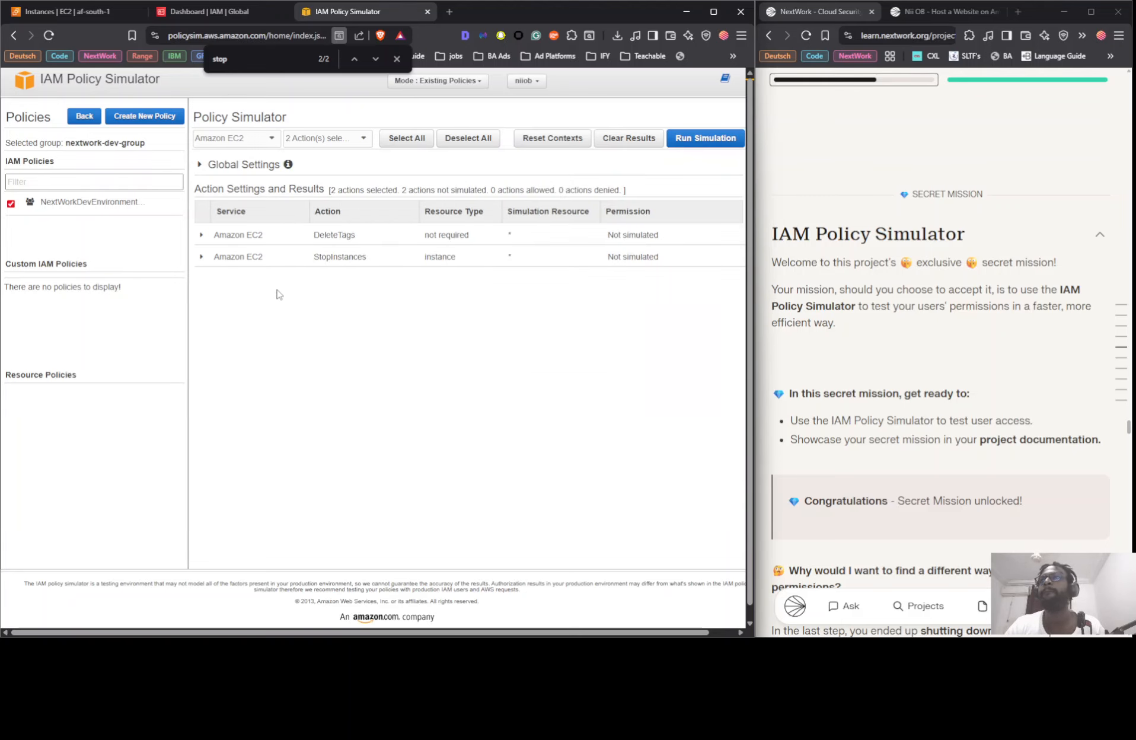
click(719, 137)
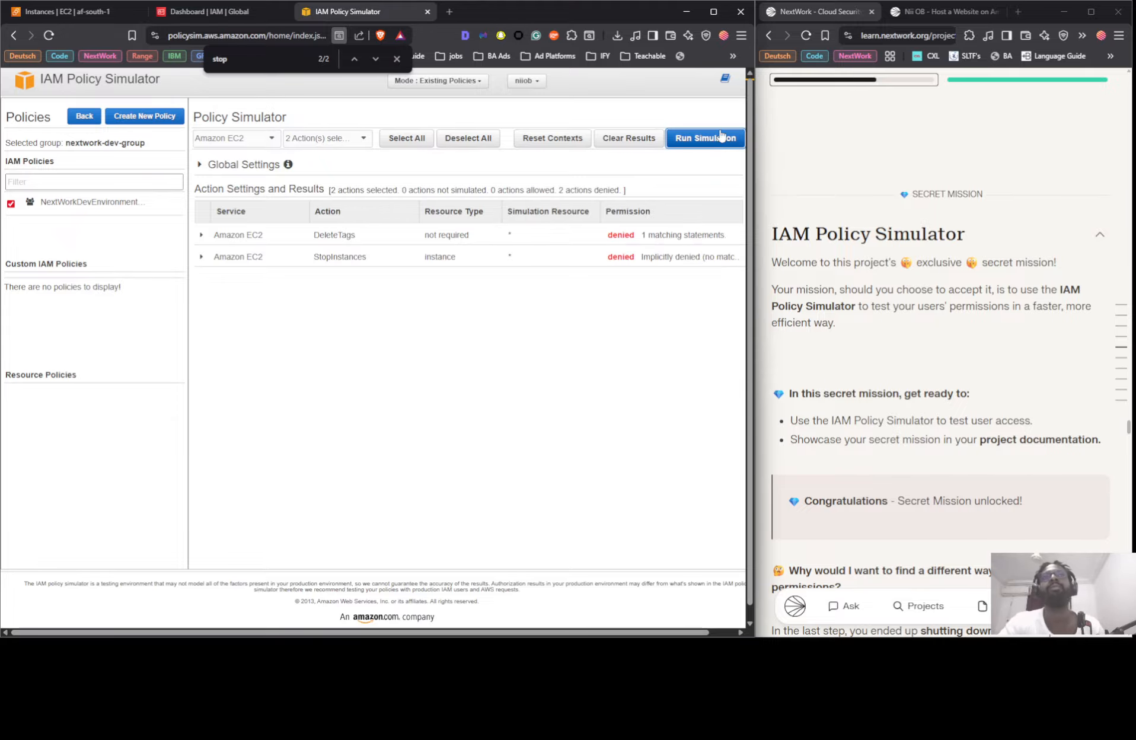
Expand the DeleteTags and StopInstances results and show the NextWorkDevEnvironmentPolicy statement that matches DeleteTags
click(201, 235)
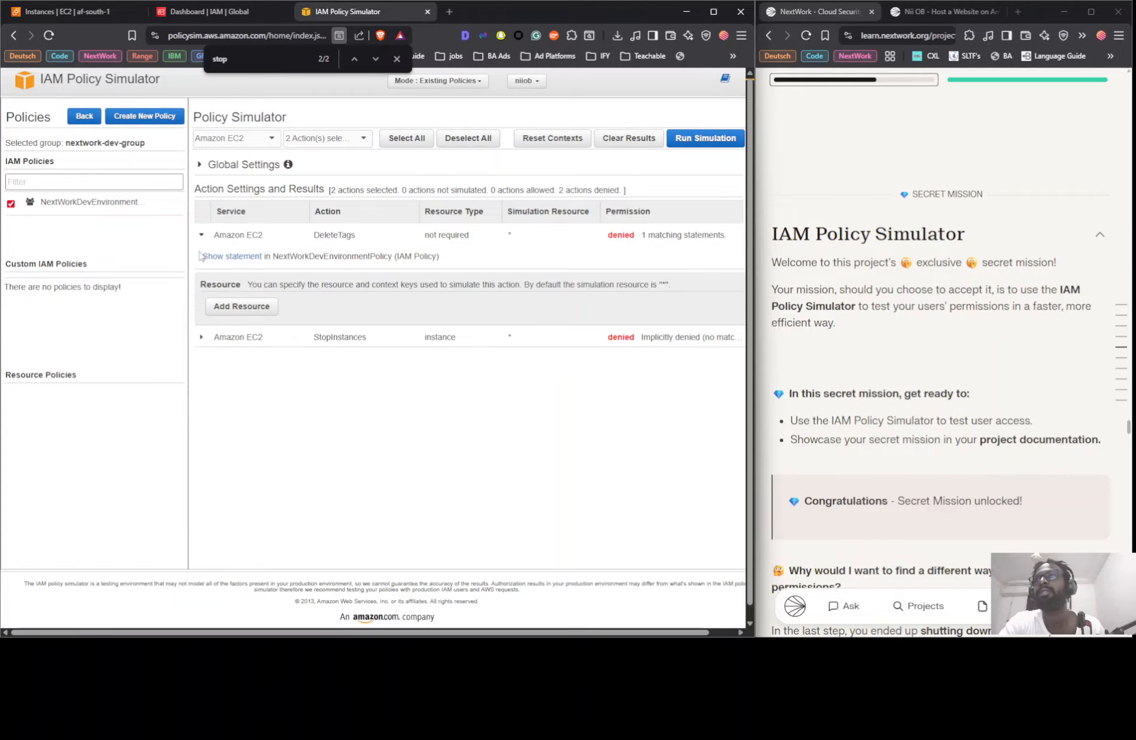
click(202, 337)
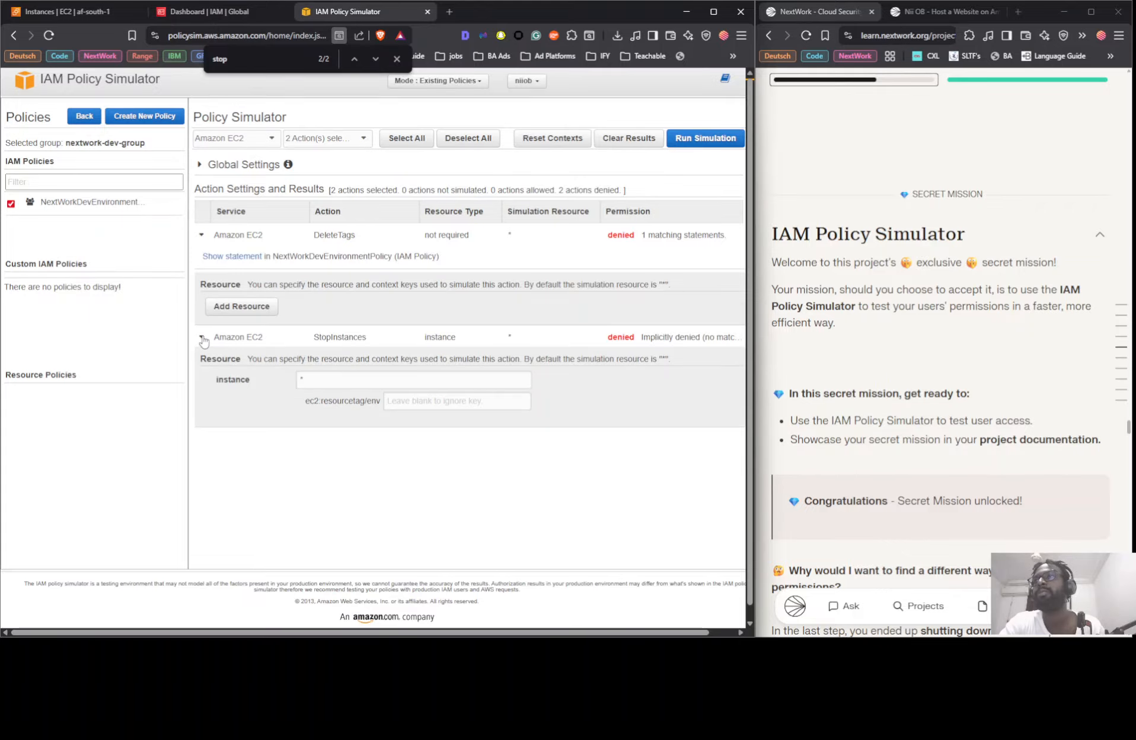
click(226, 257)
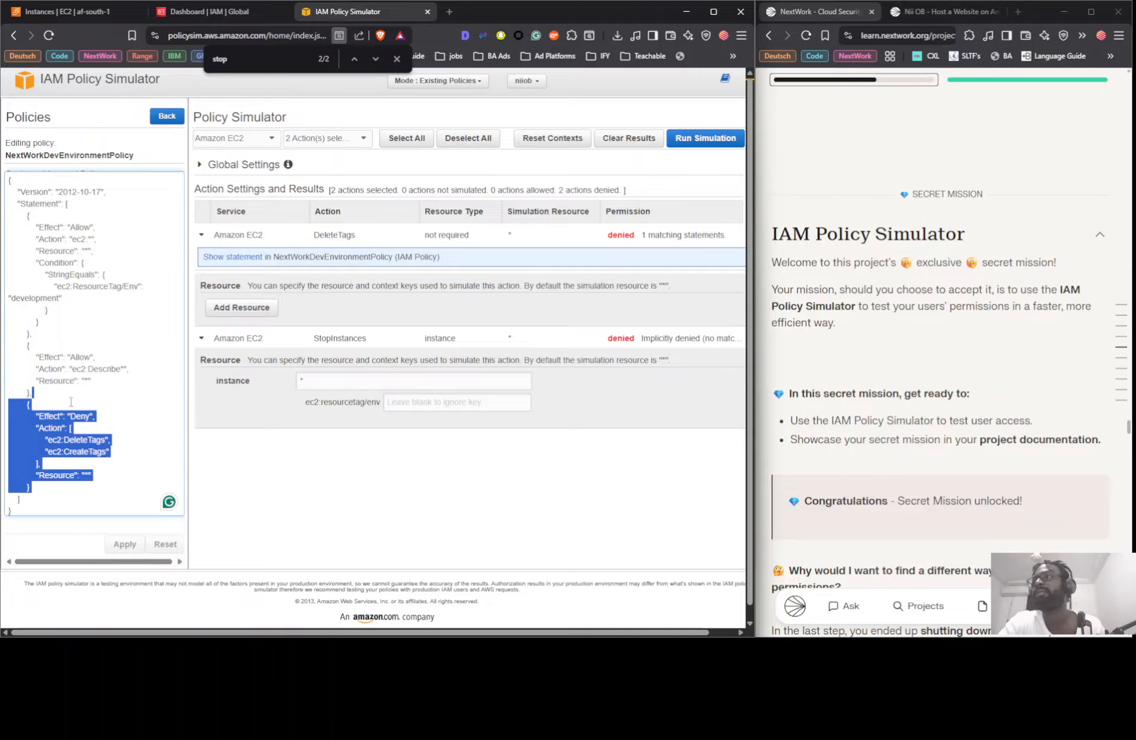
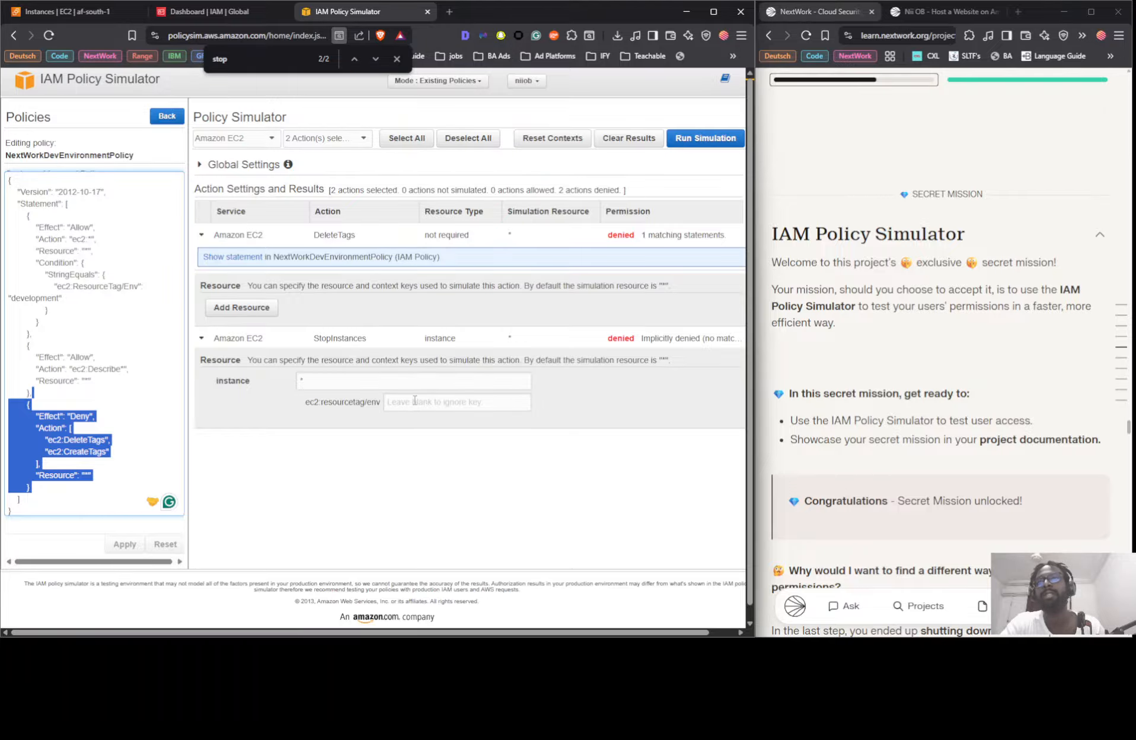
Set the StopInstances ec2:resourcetag/env key to development, rerun the simulation, and expand the StopInstances result
click(414, 402)
text(develop)
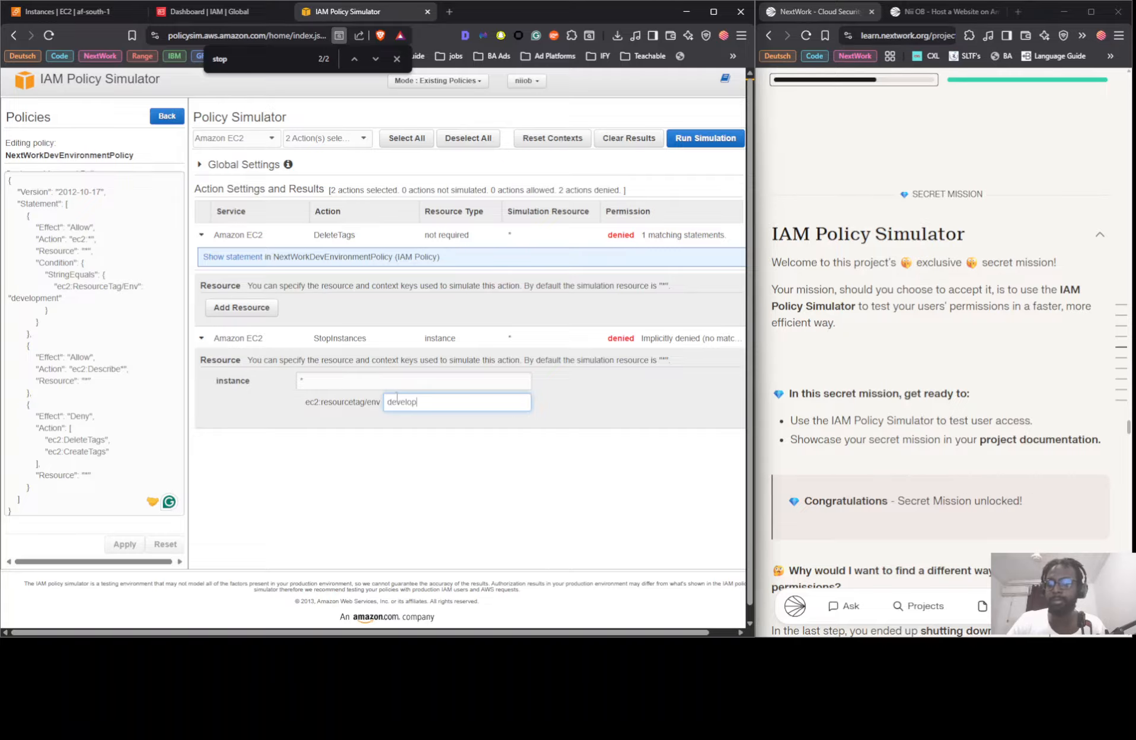
text(ment)
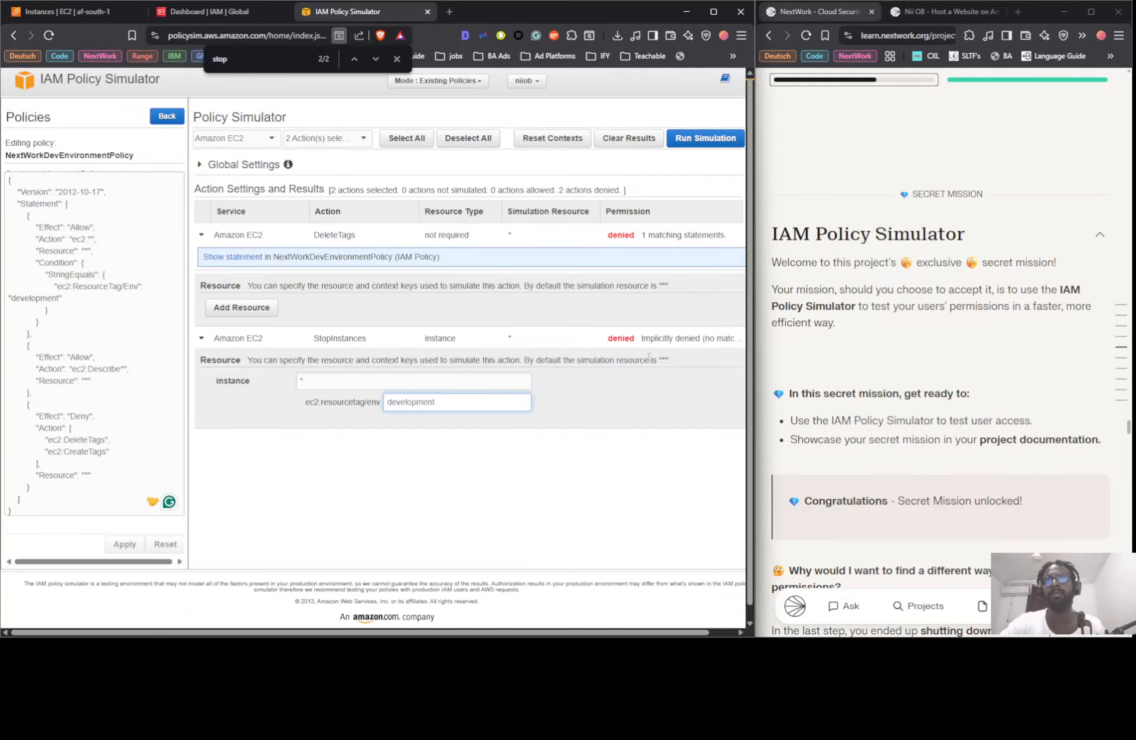
click(695, 139)
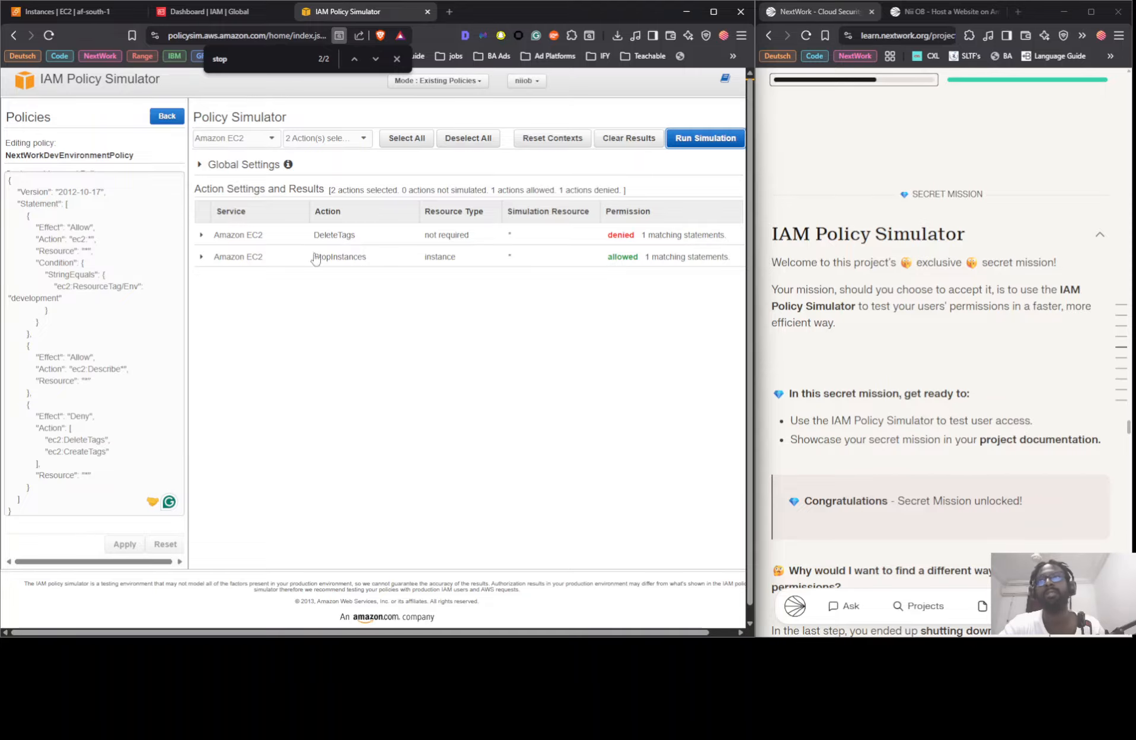
click(202, 257)
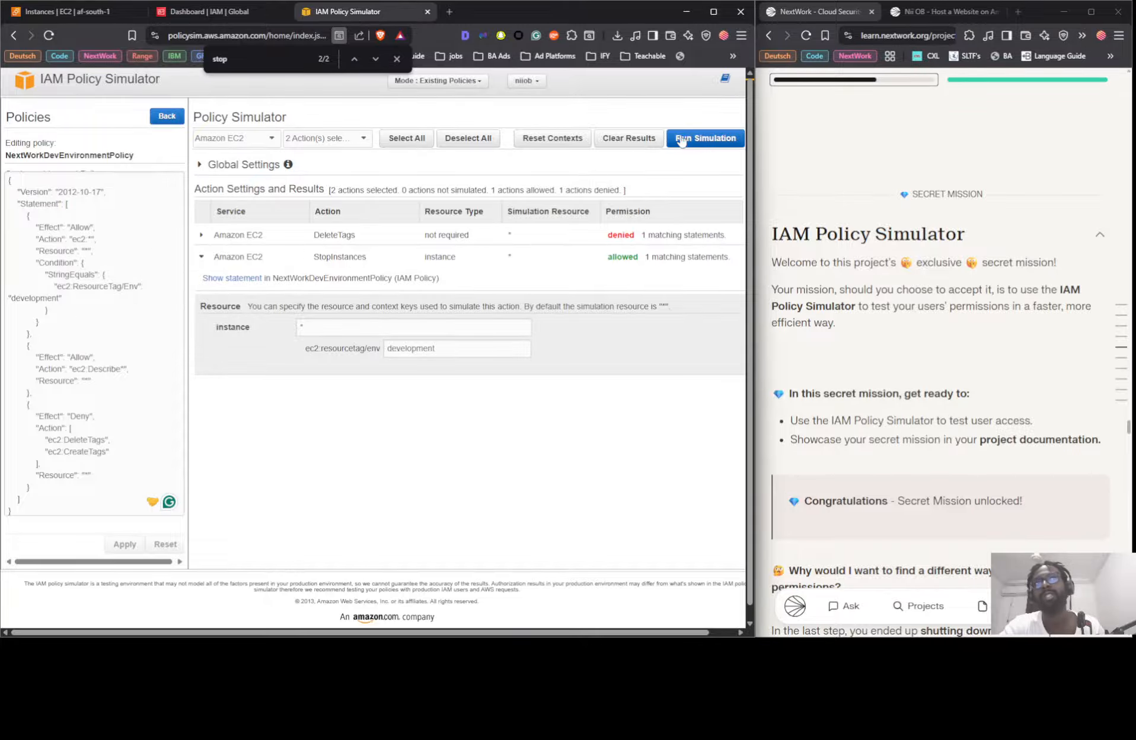
Review the NextWork guide's IAM Policy Simulator instructions and its three secret mission documentation answers against the simulation
scroll(896, 311, down, 8)
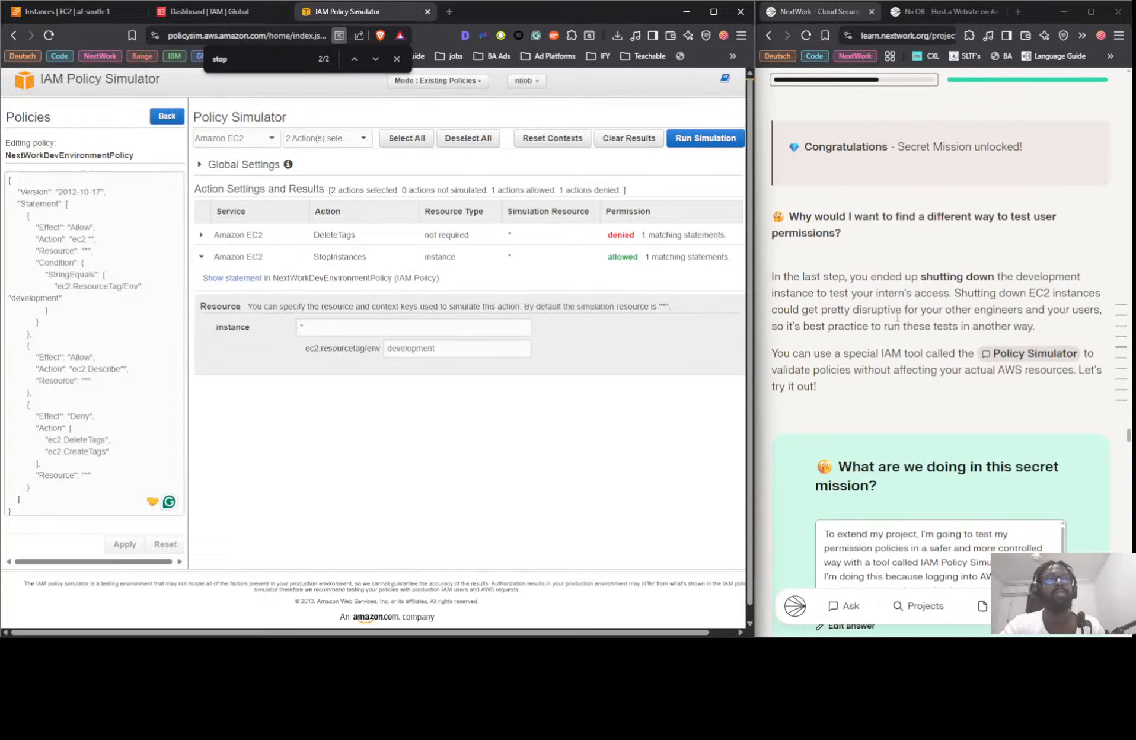
scroll(889, 311, up, 8)
scroll(877, 310, down, 8)
scroll(877, 310, down, 10)
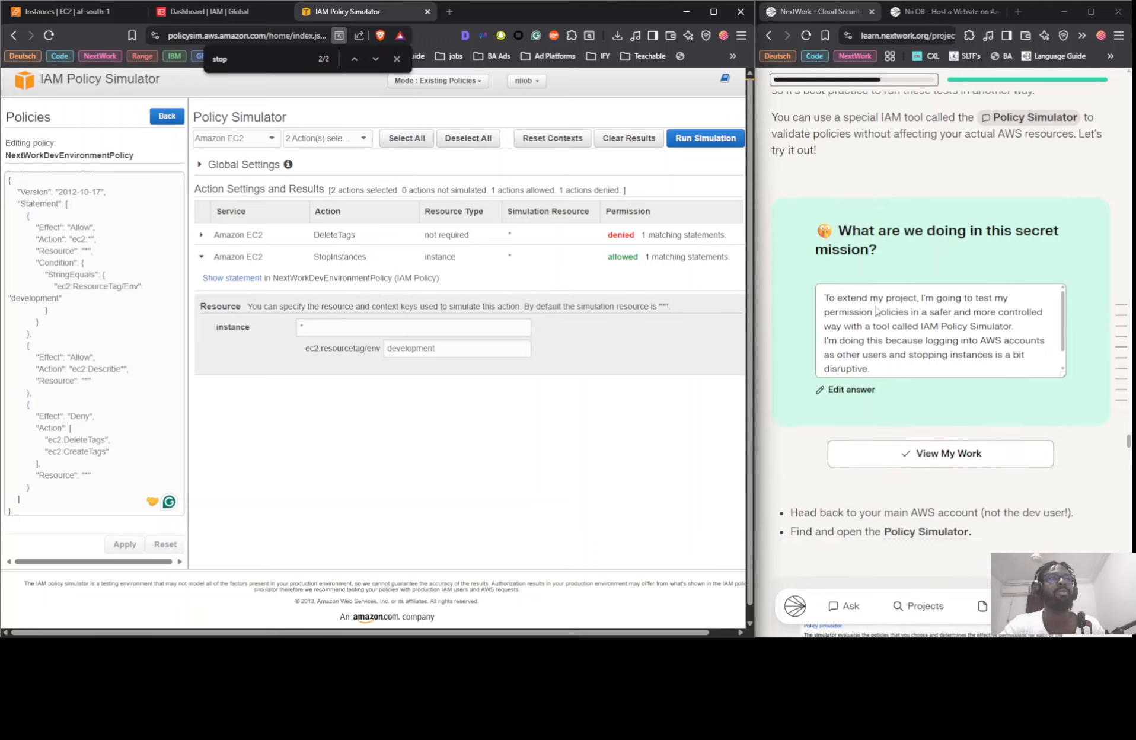
scroll(861, 313, down, 15)
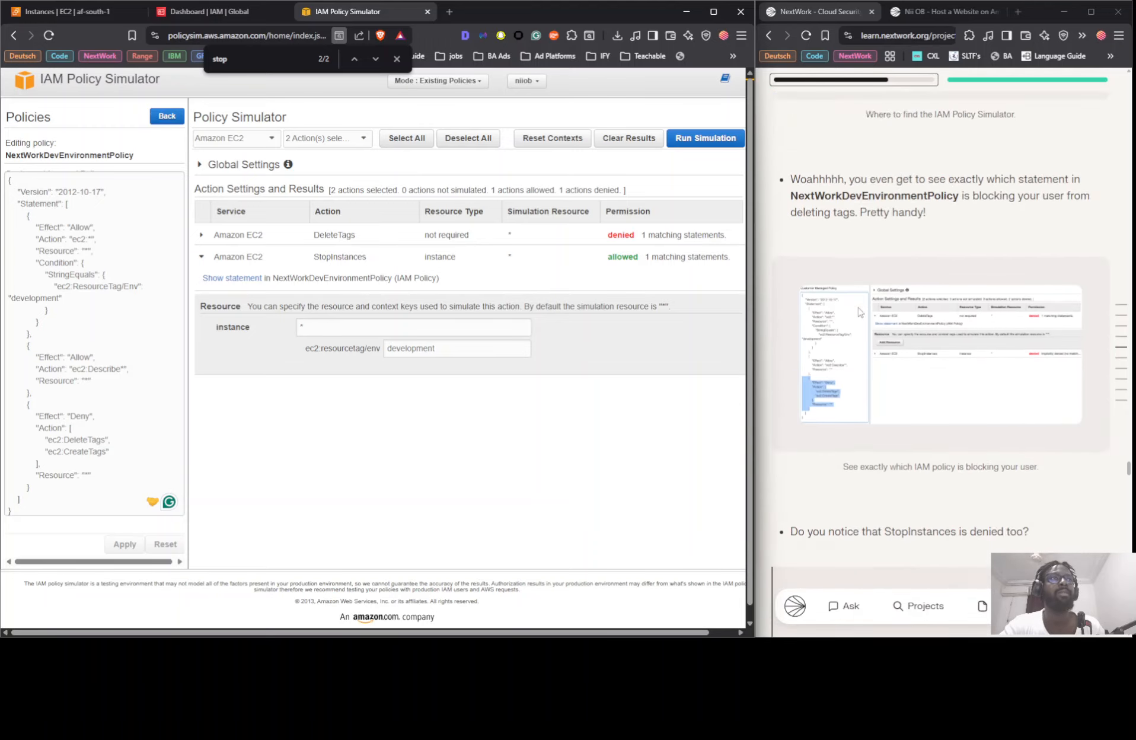
scroll(887, 276, down, 5)
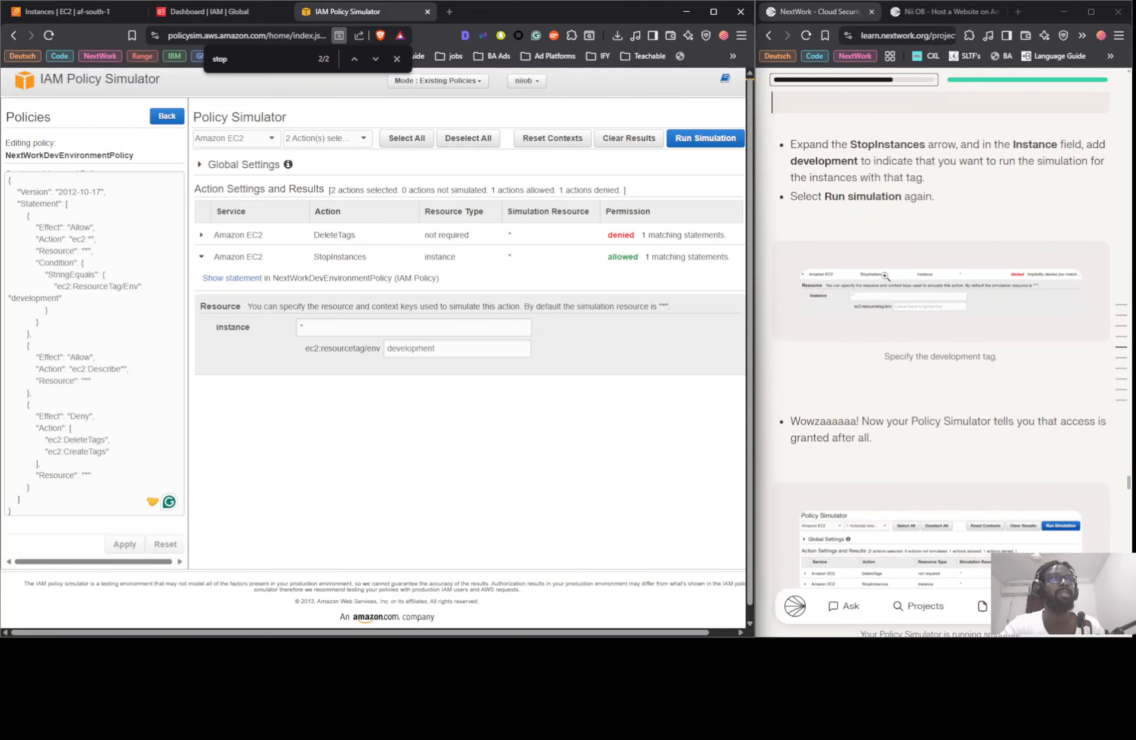
scroll(883, 271, up, 7)
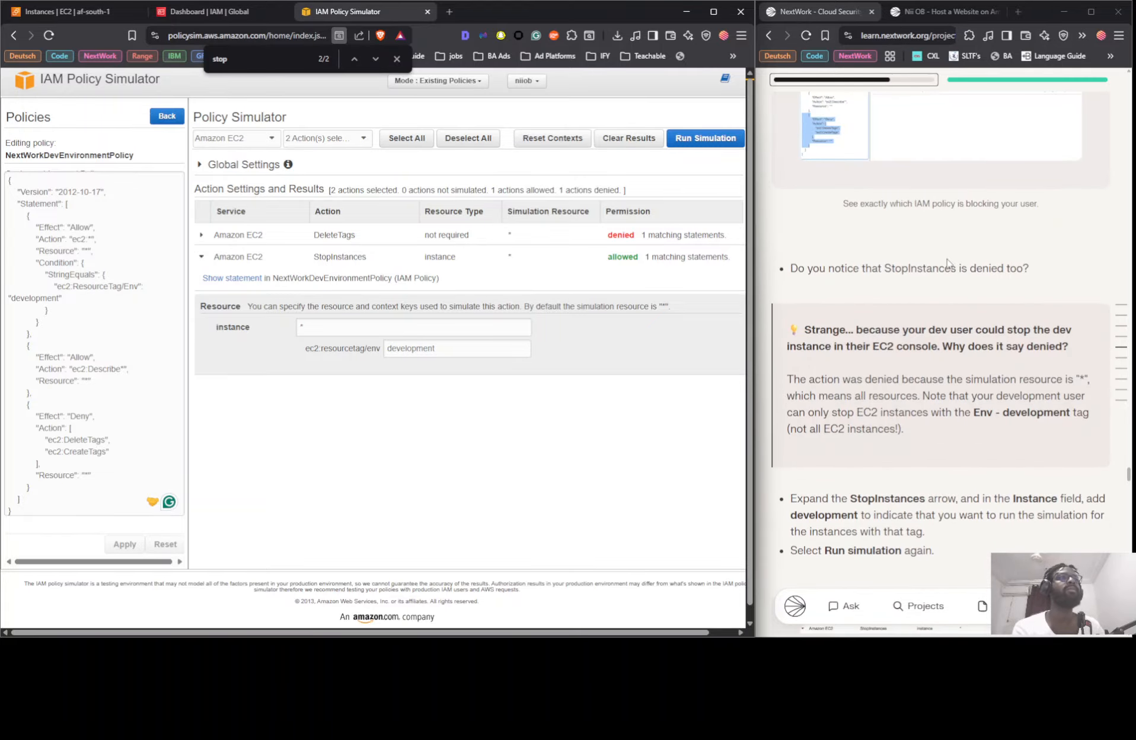
scroll(953, 267, down, 4)
scroll(948, 267, down, 3)
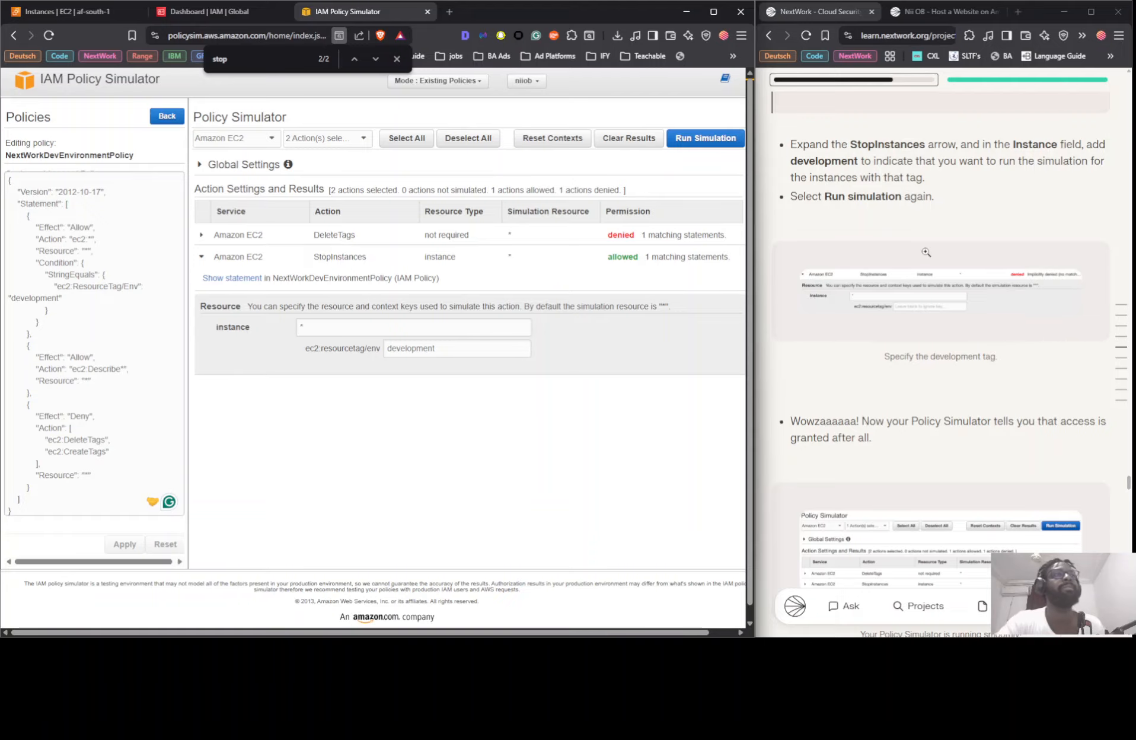
scroll(920, 254, down, 4)
key(ctrl+v)
scroll(919, 297, down, 4)
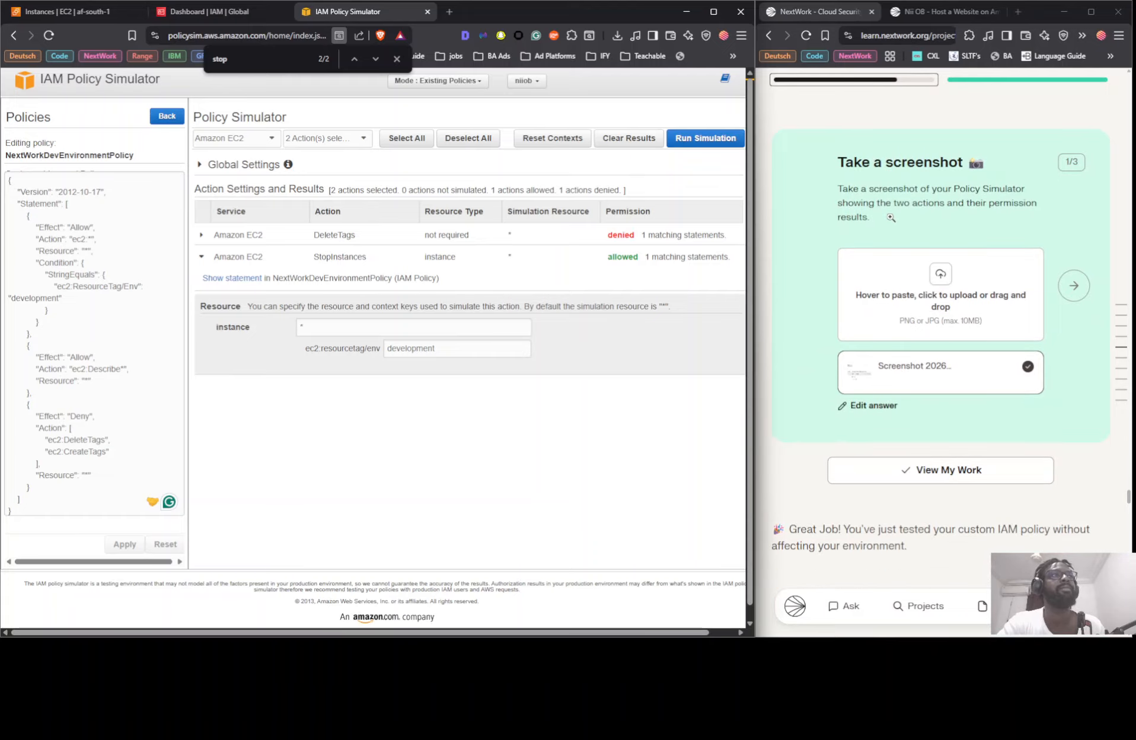
scroll(973, 320, down, 4)
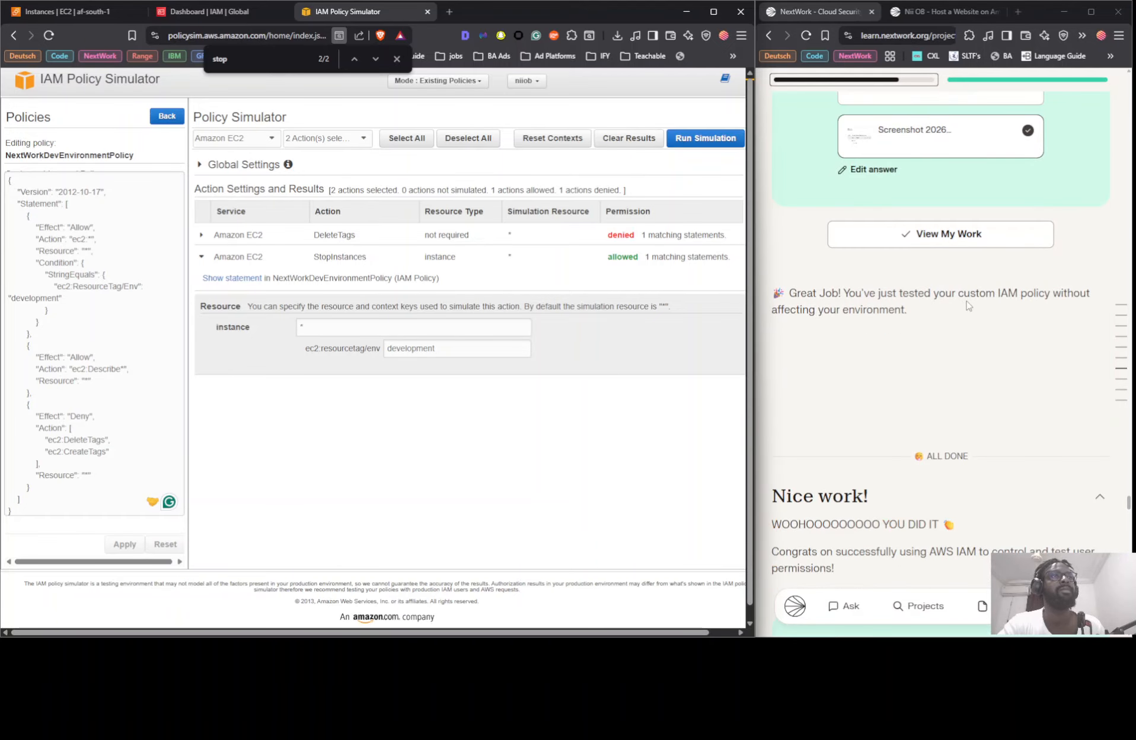
scroll(1020, 273, up, 5)
click(1067, 341)
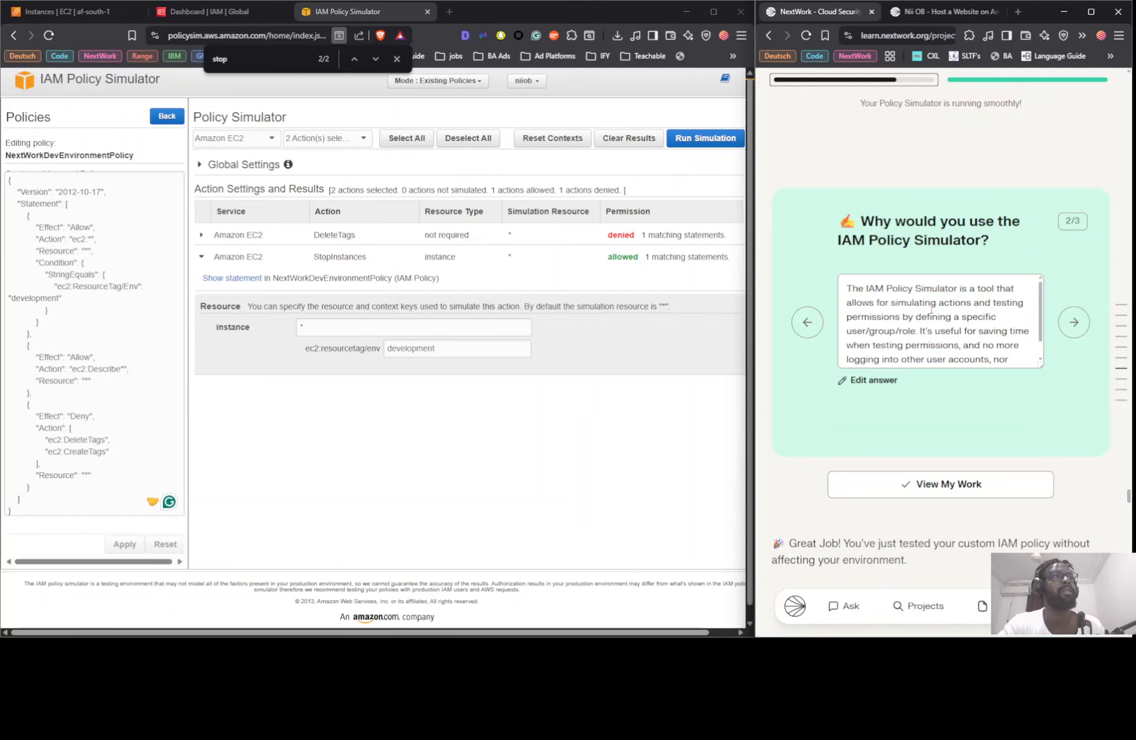
click(1074, 323)
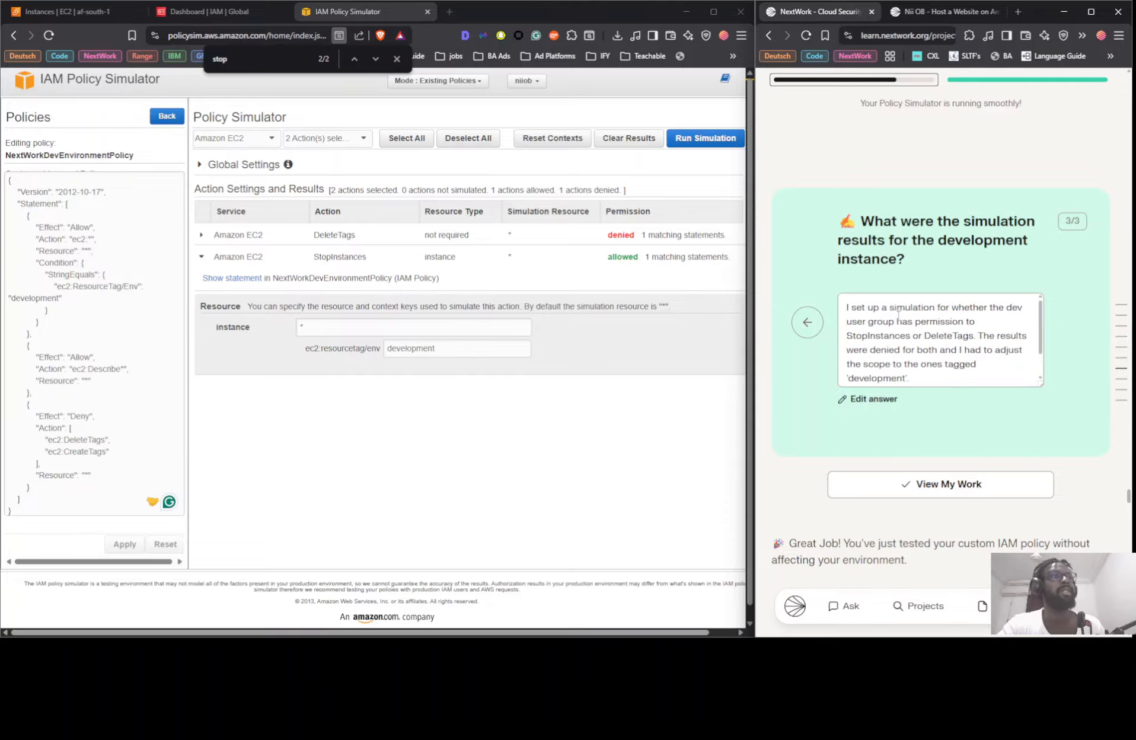
In the project wrap-up answers, change the completion time to 20mins and save the answer as done
scroll(1026, 309, down, 7)
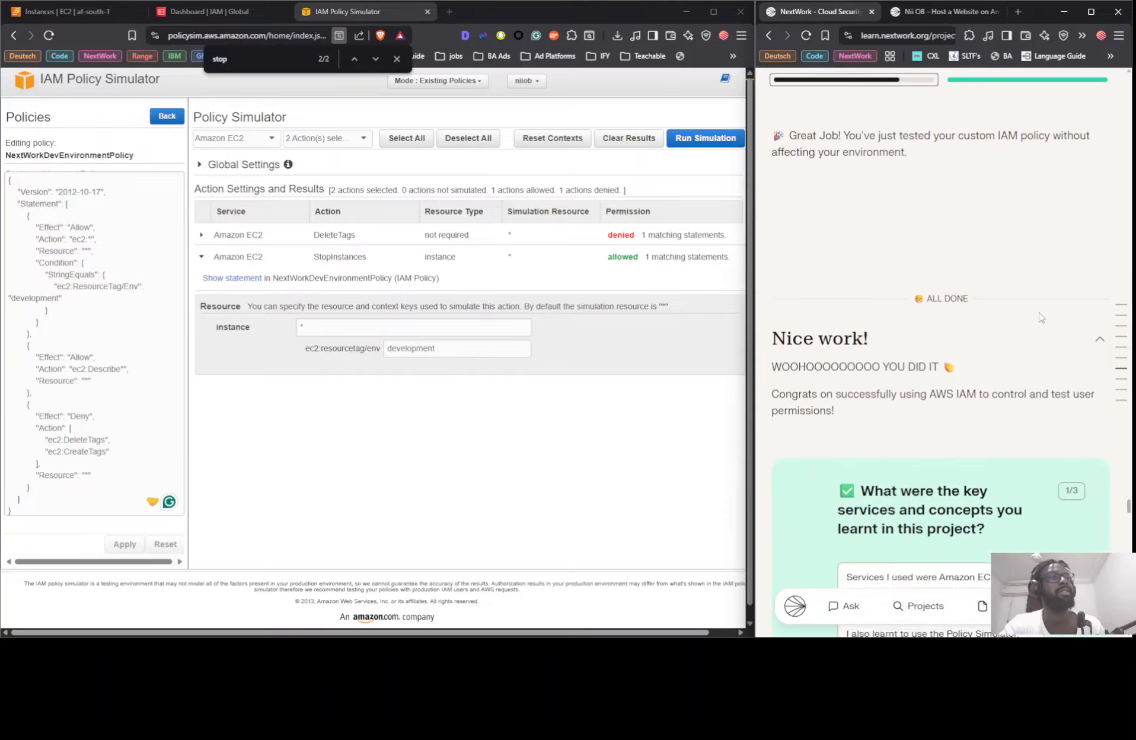
scroll(876, 305, down, 6)
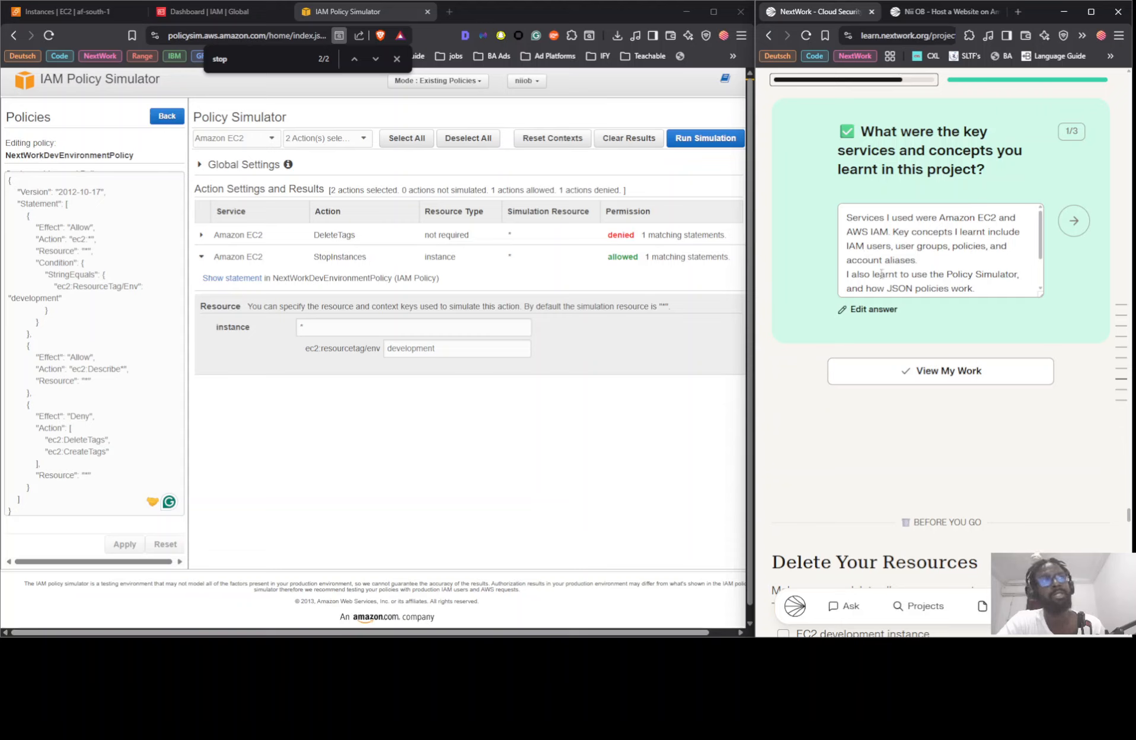
scroll(936, 260, down, 2)
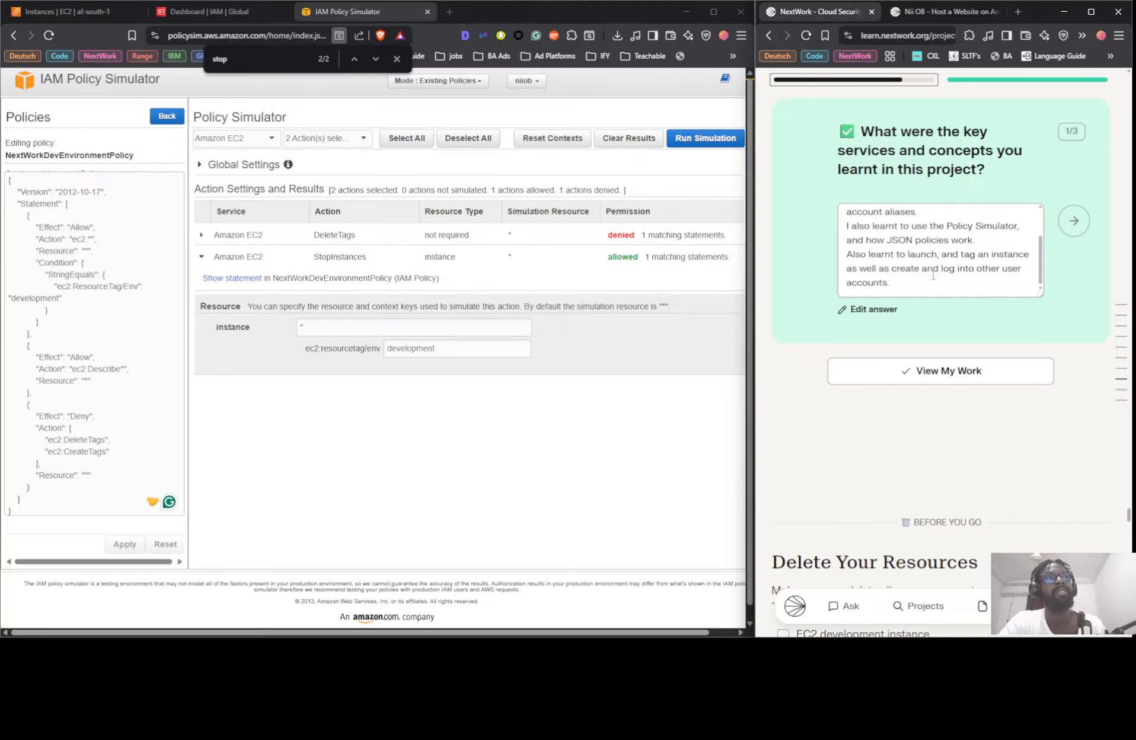
click(1071, 230)
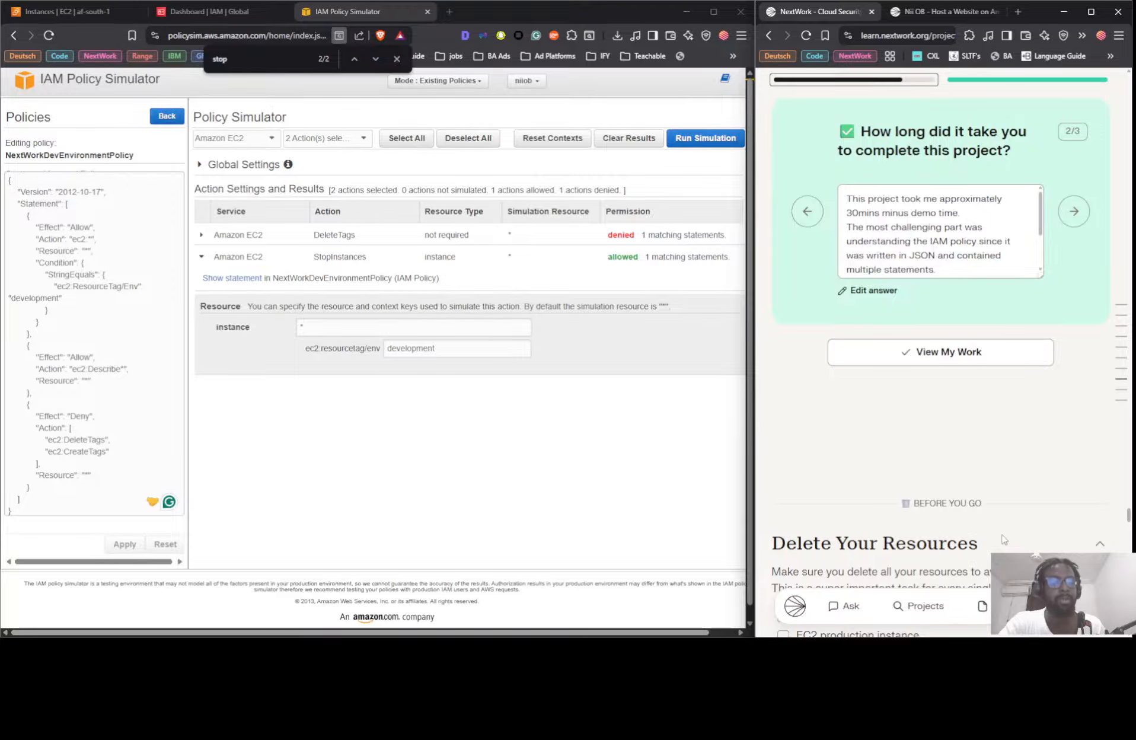
click(850, 216)
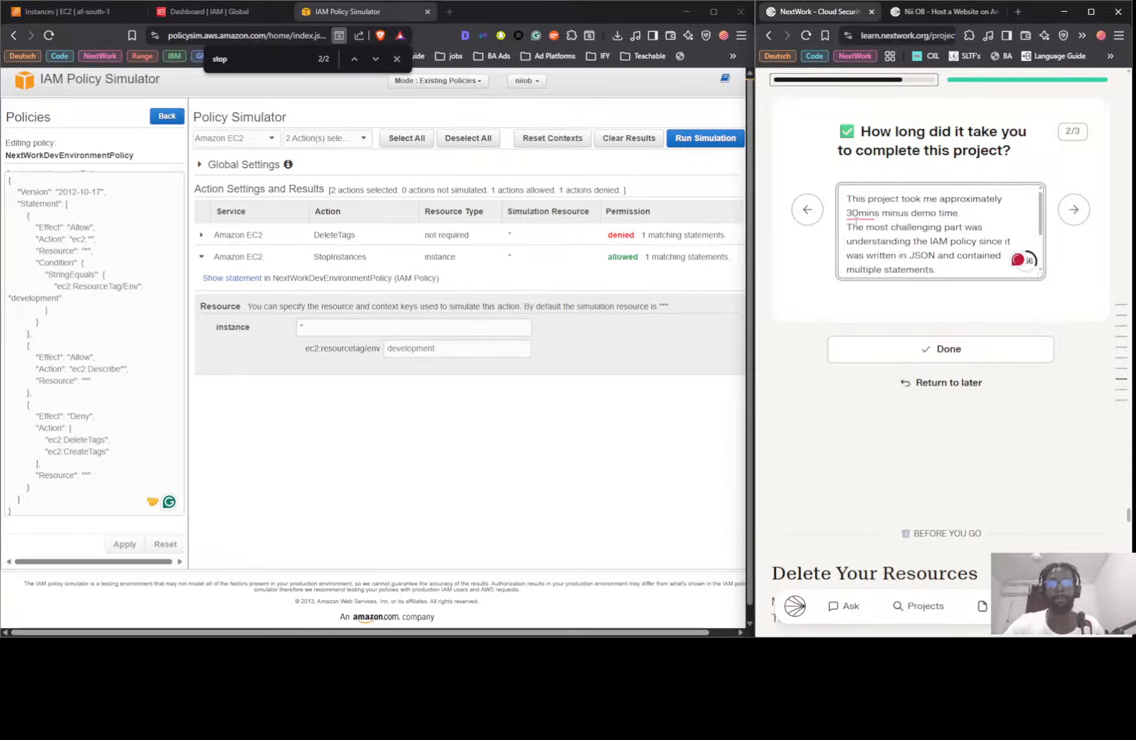
key(BackSpace)
text(2)
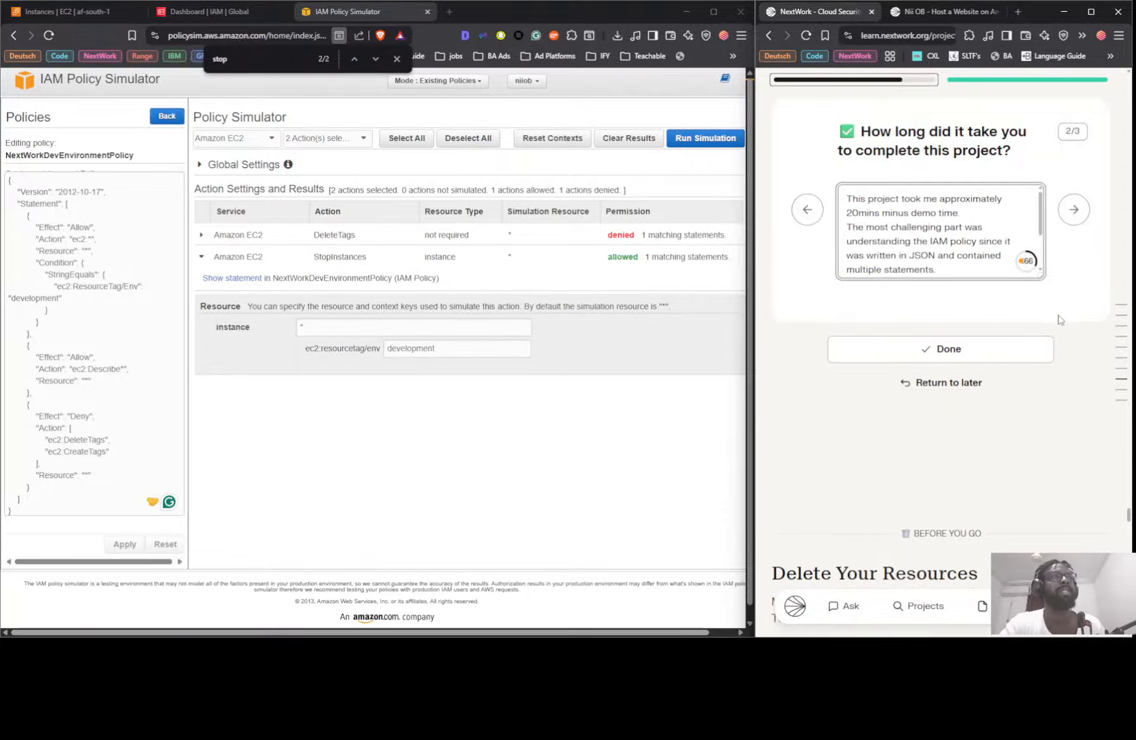
scroll(1059, 323, down, 1)
click(989, 233)
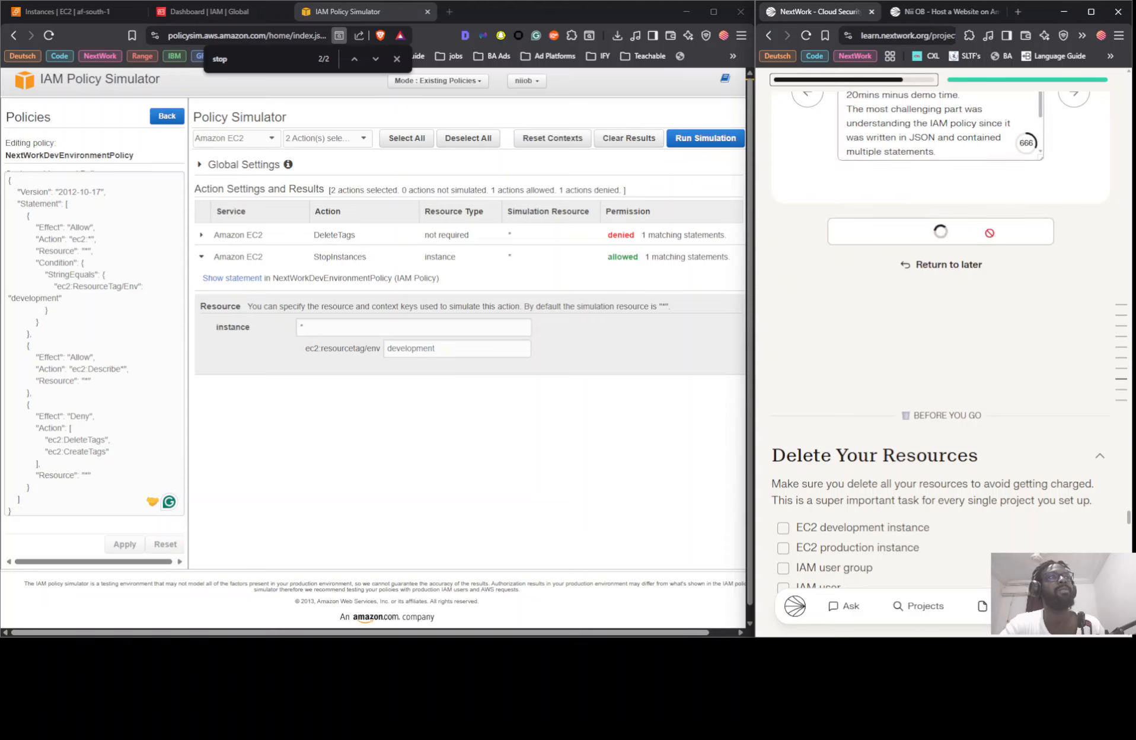
Close the Policy Simulator and delete the AWS account alias from the IAM dashboard
scroll(889, 409, down, 3)
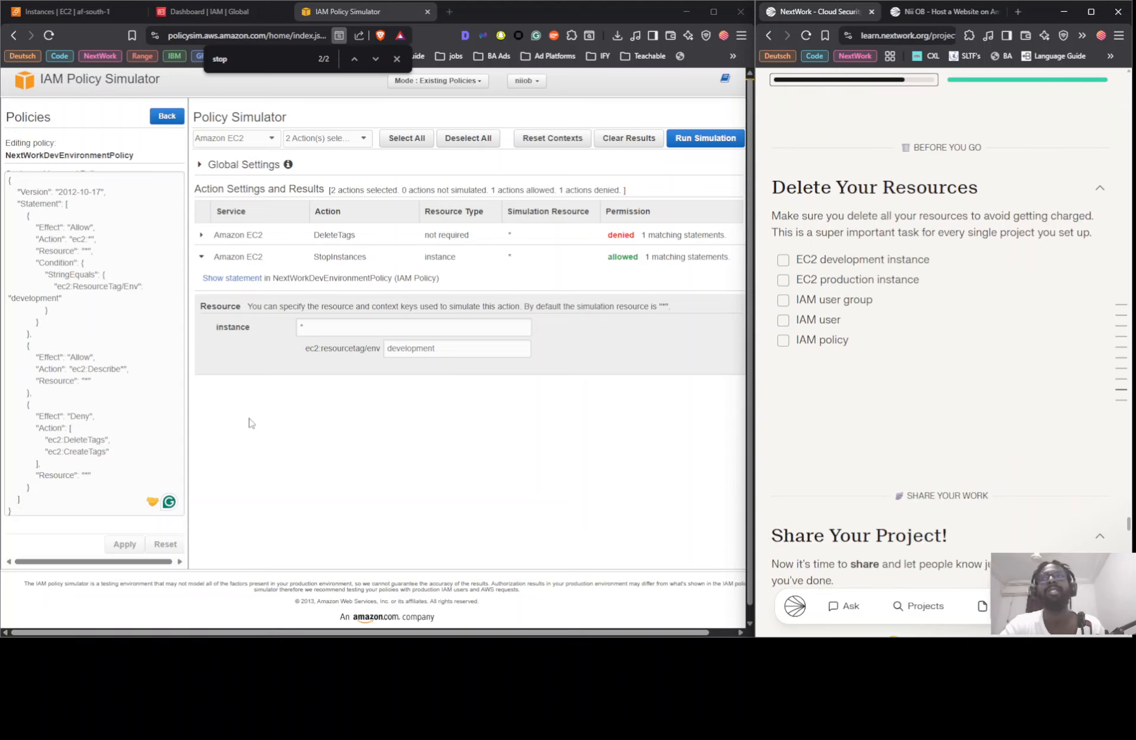
click(427, 12)
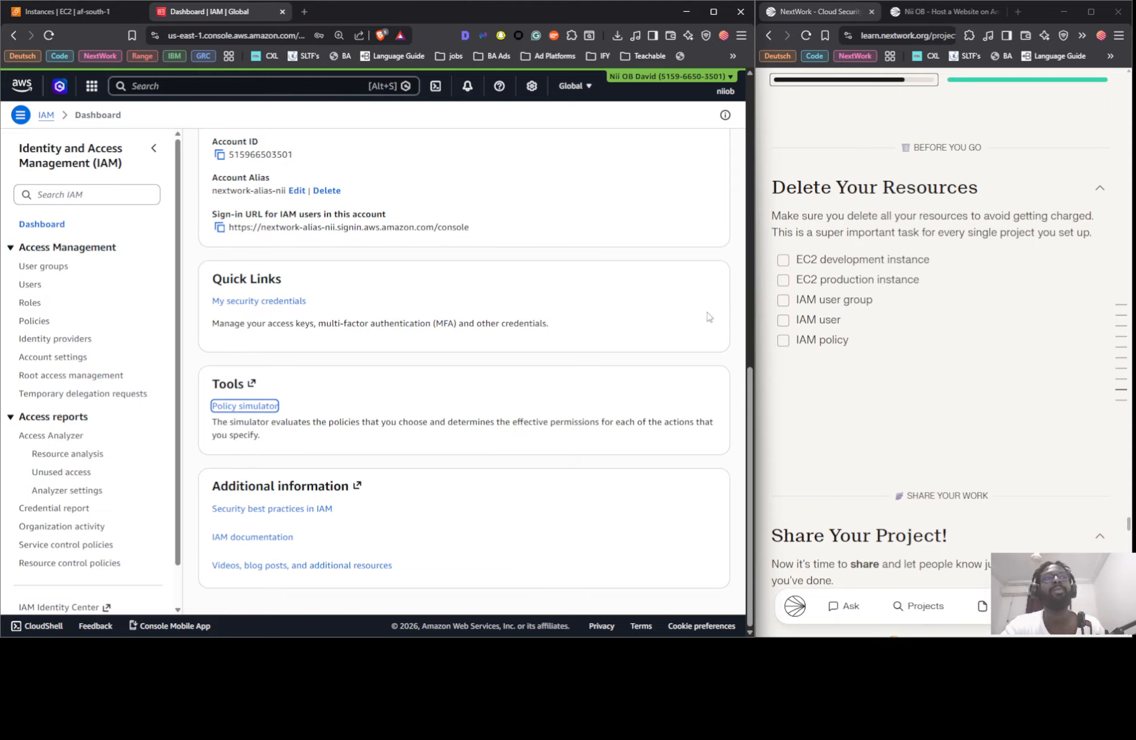
click(33, 322)
click(56, 225)
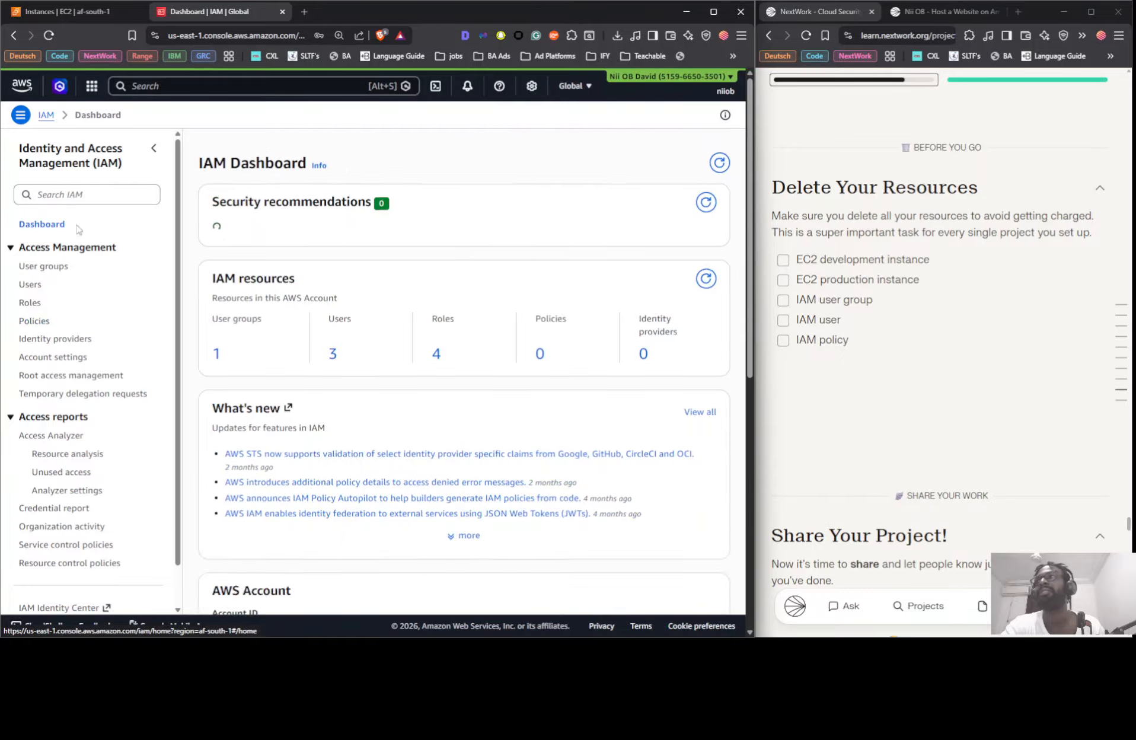
scroll(357, 331, down, 6)
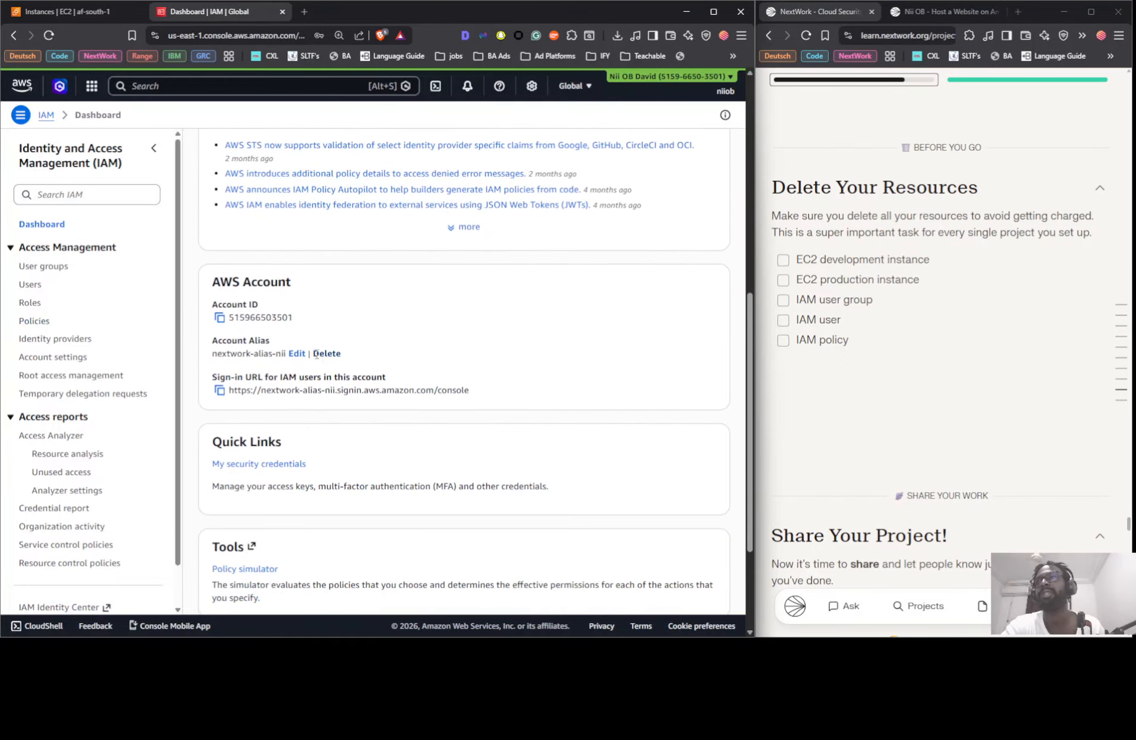
click(316, 354)
click(526, 414)
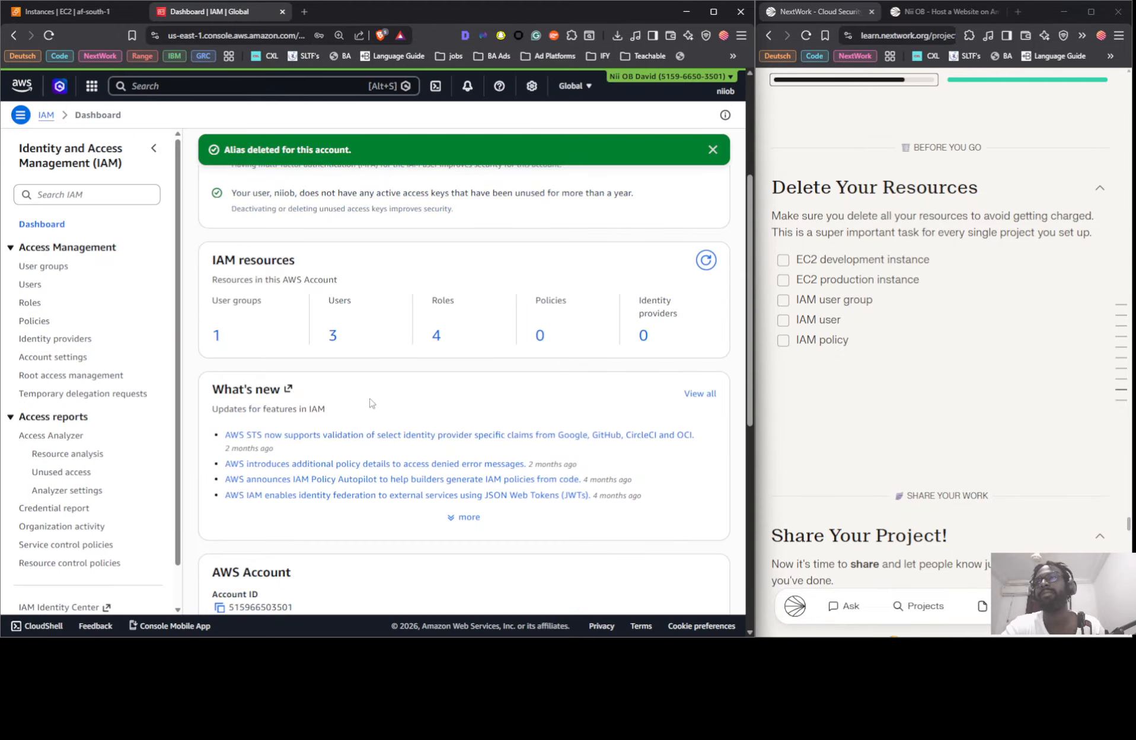
Find and permanently delete the IAM policy NextWorkDevEnvironmentPolicy, then mark IAM policy as done in the NextWork cleanup checklist
click(36, 321)
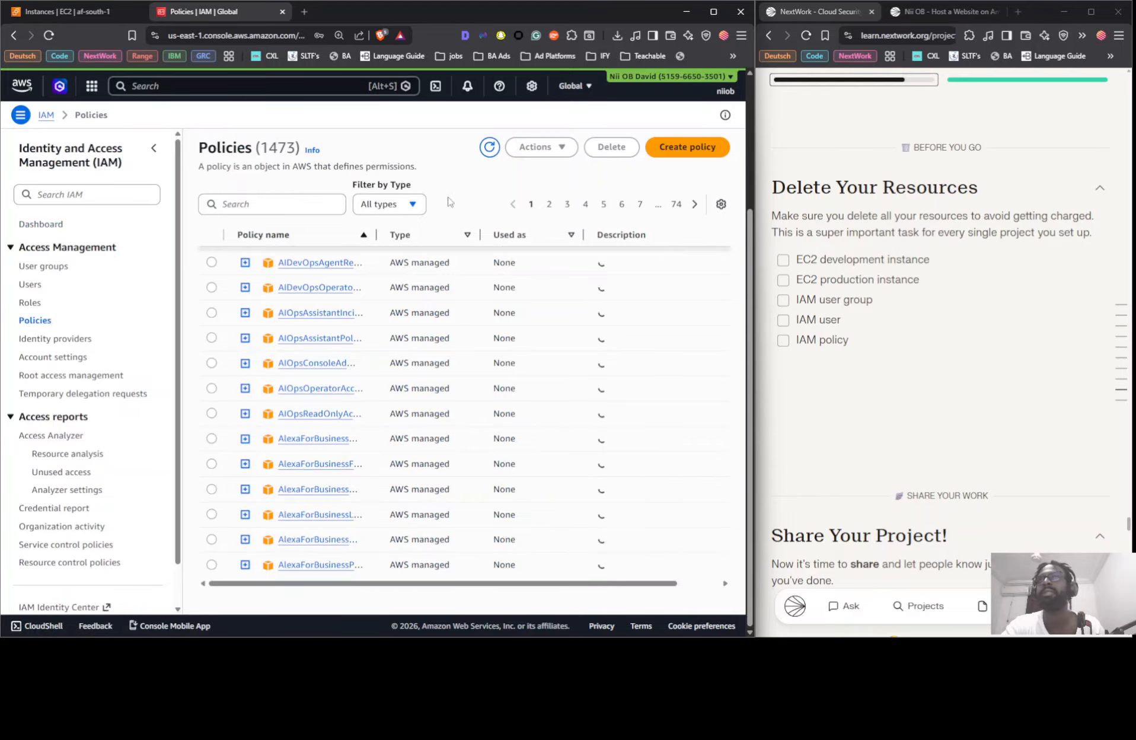
click(302, 204)
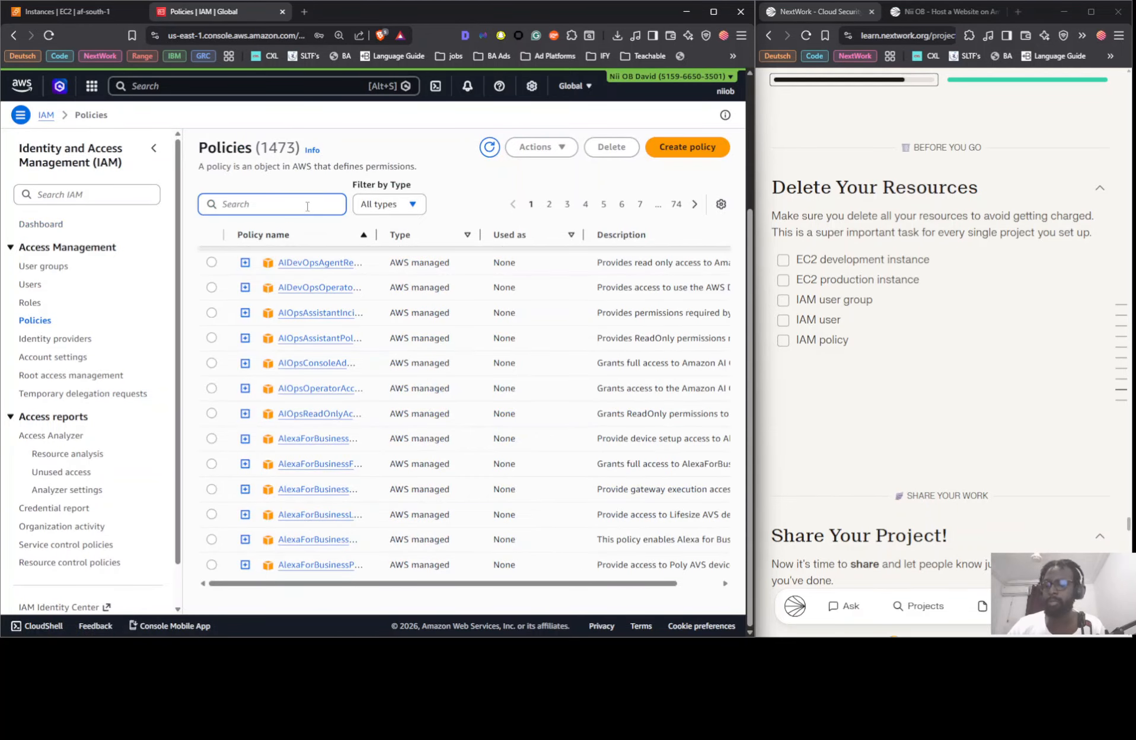
text(next)
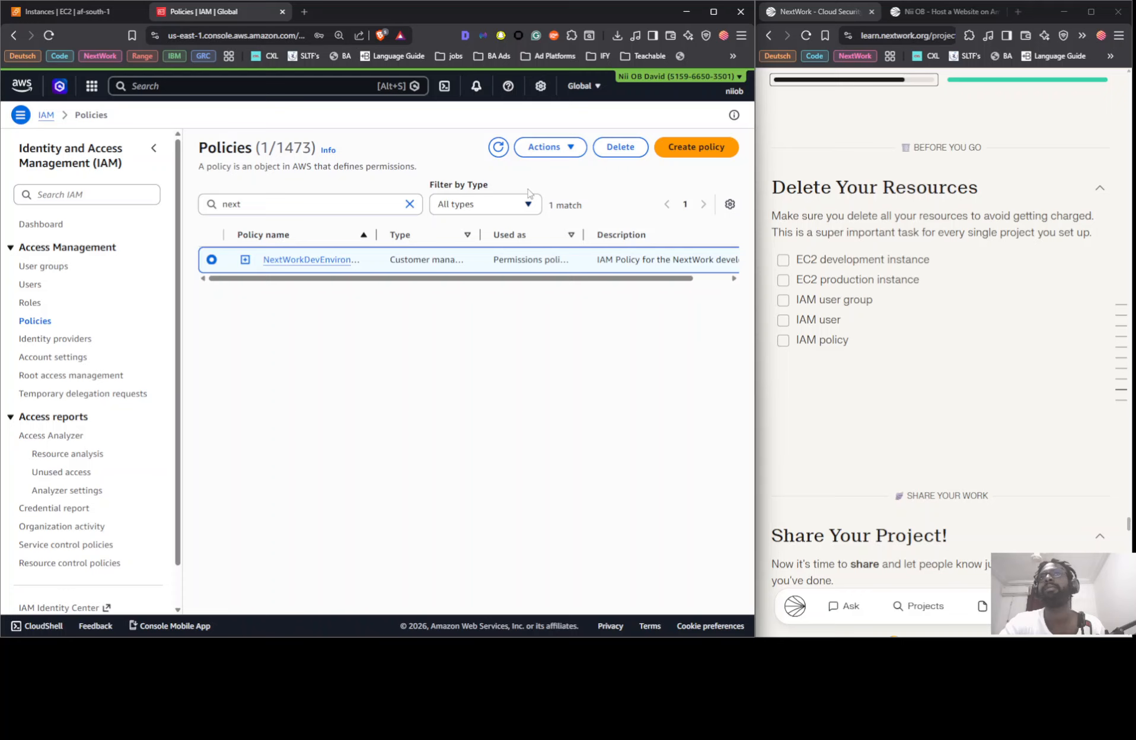
click(621, 148)
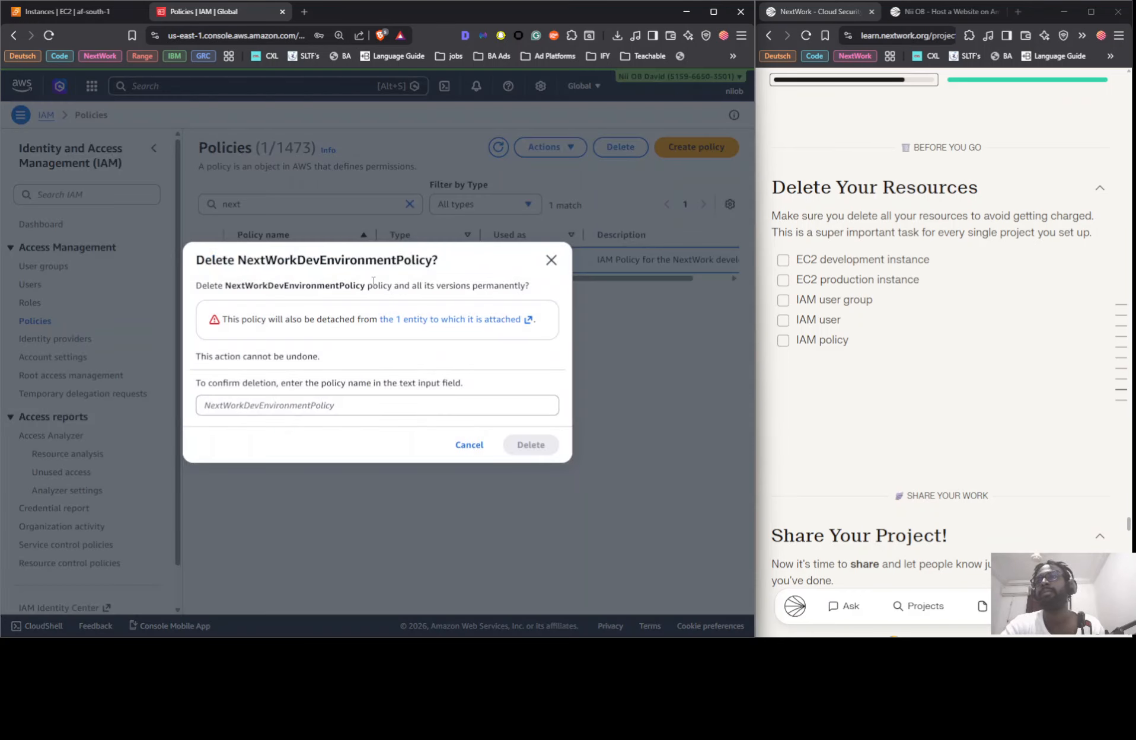
drag(364, 284, 288, 408)
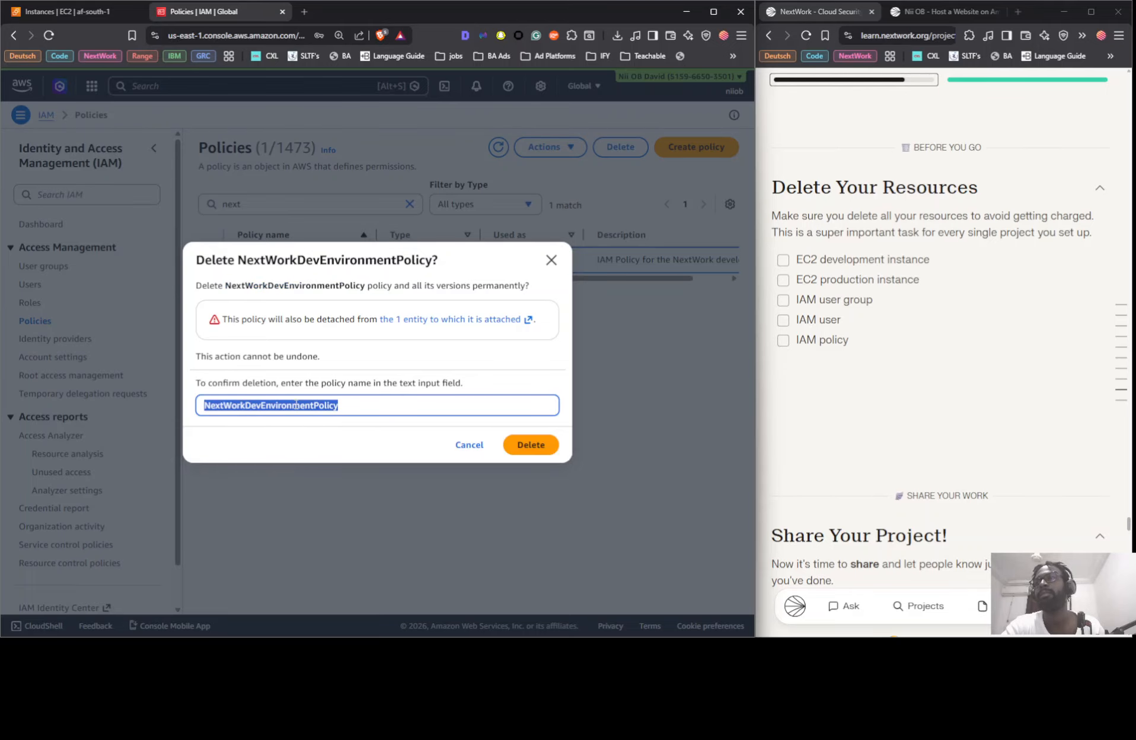
click(540, 446)
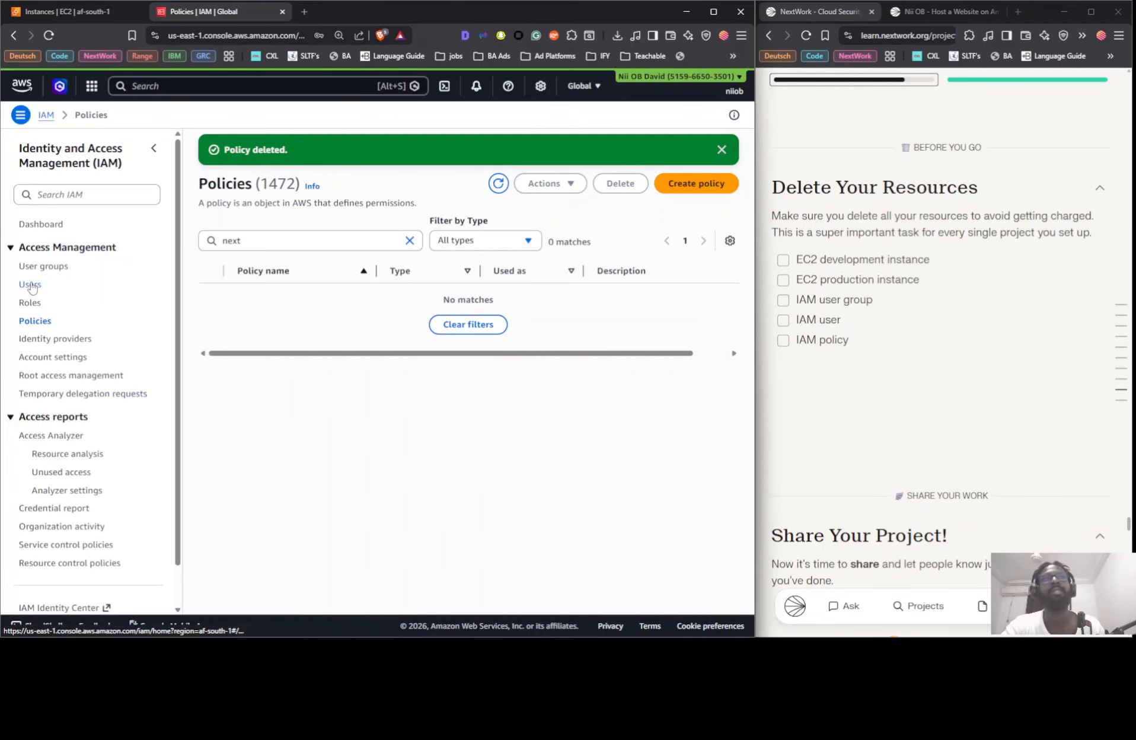
click(781, 341)
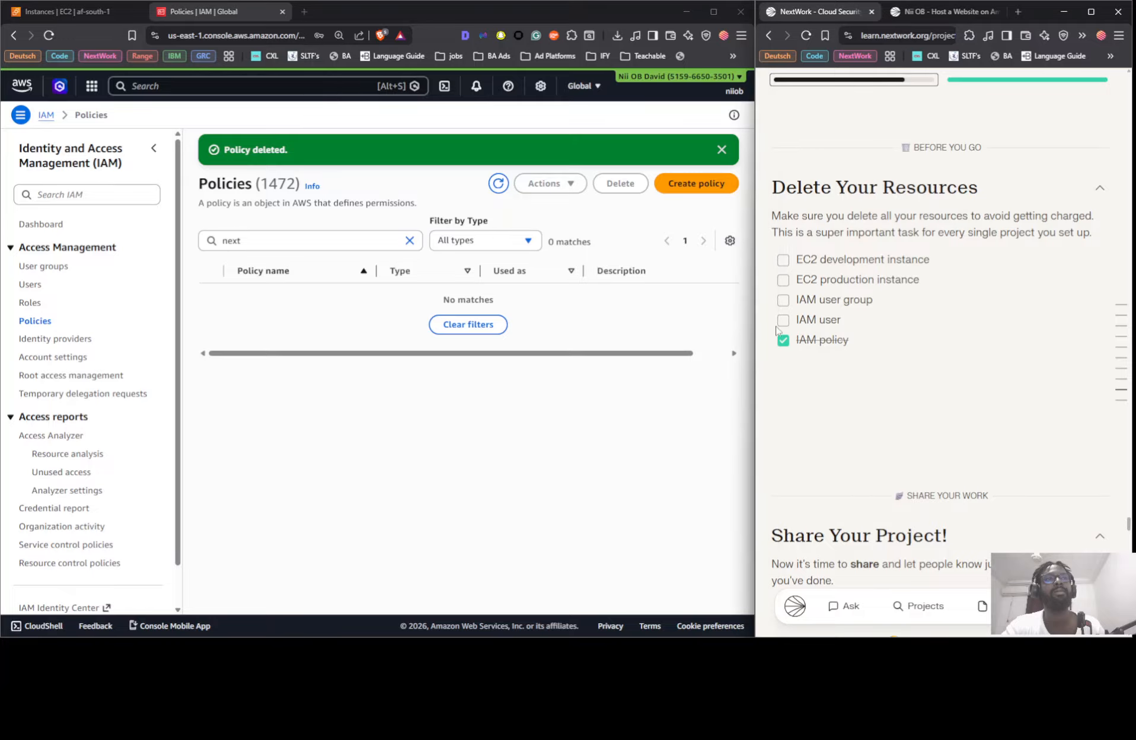
Delete the project's nextwork-dev IAM user, confirming the deletion with the text confirm, and mark IAM user as done in the cleanup checklist
click(36, 287)
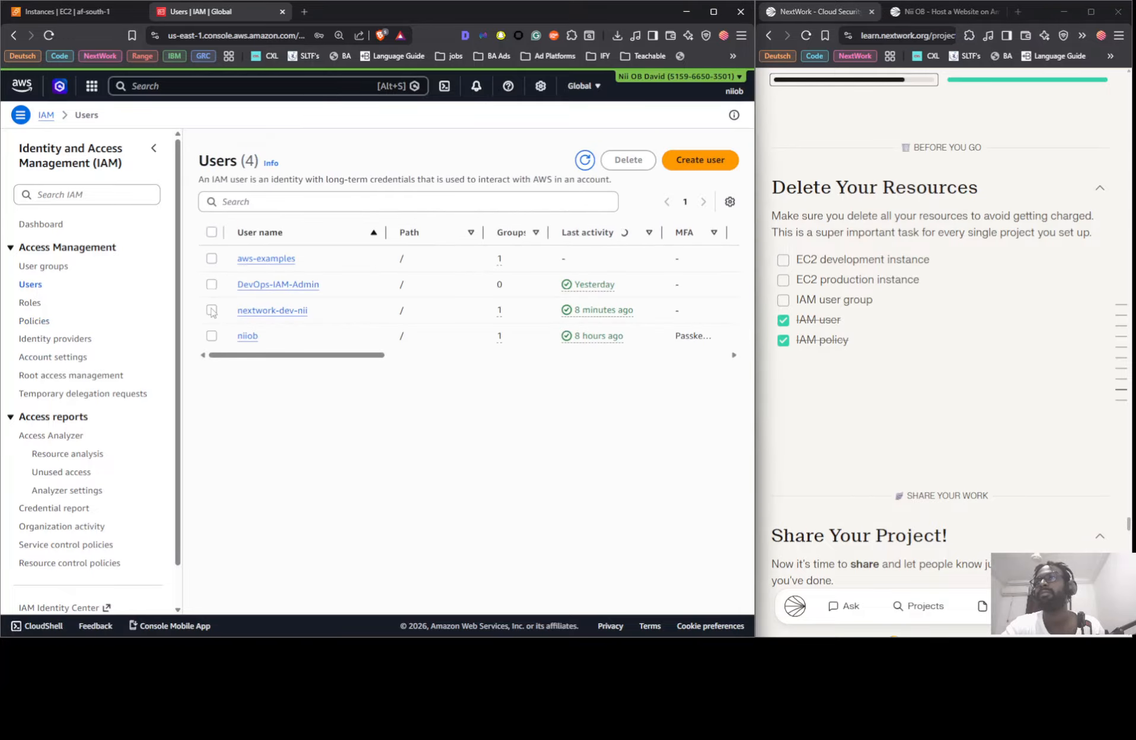
click(211, 309)
click(627, 160)
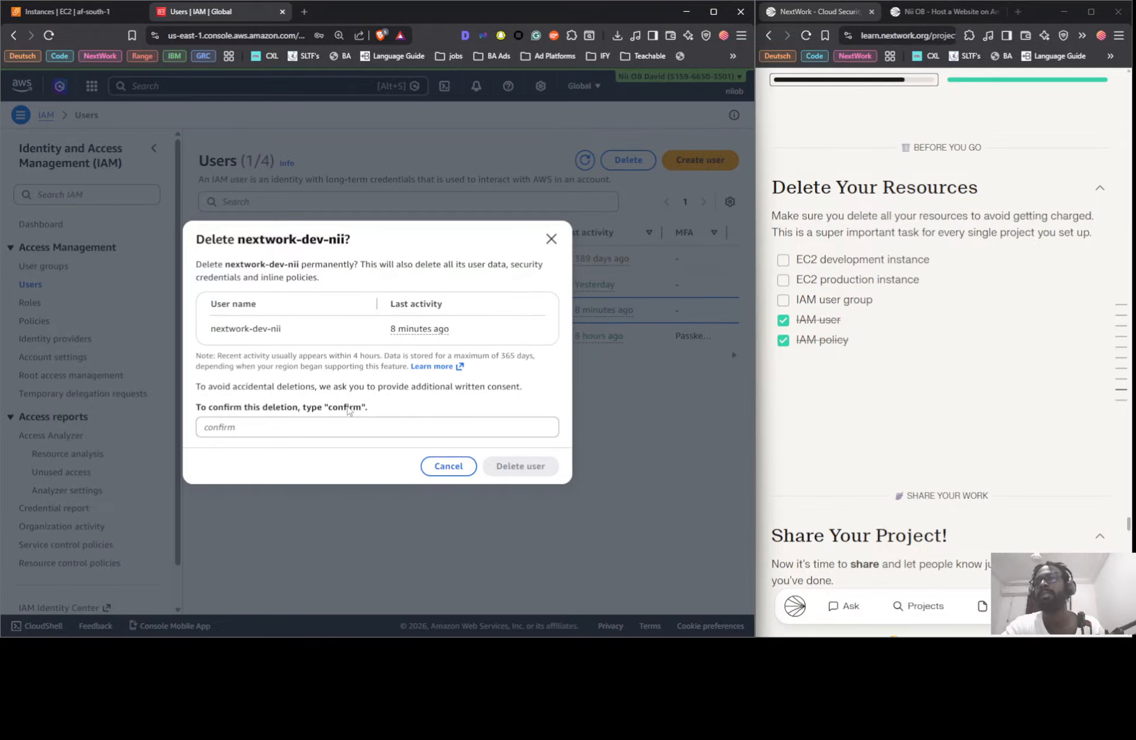
triple_click(349, 408)
click(341, 414)
double_click(345, 407)
drag(345, 407, 339, 430)
click(509, 460)
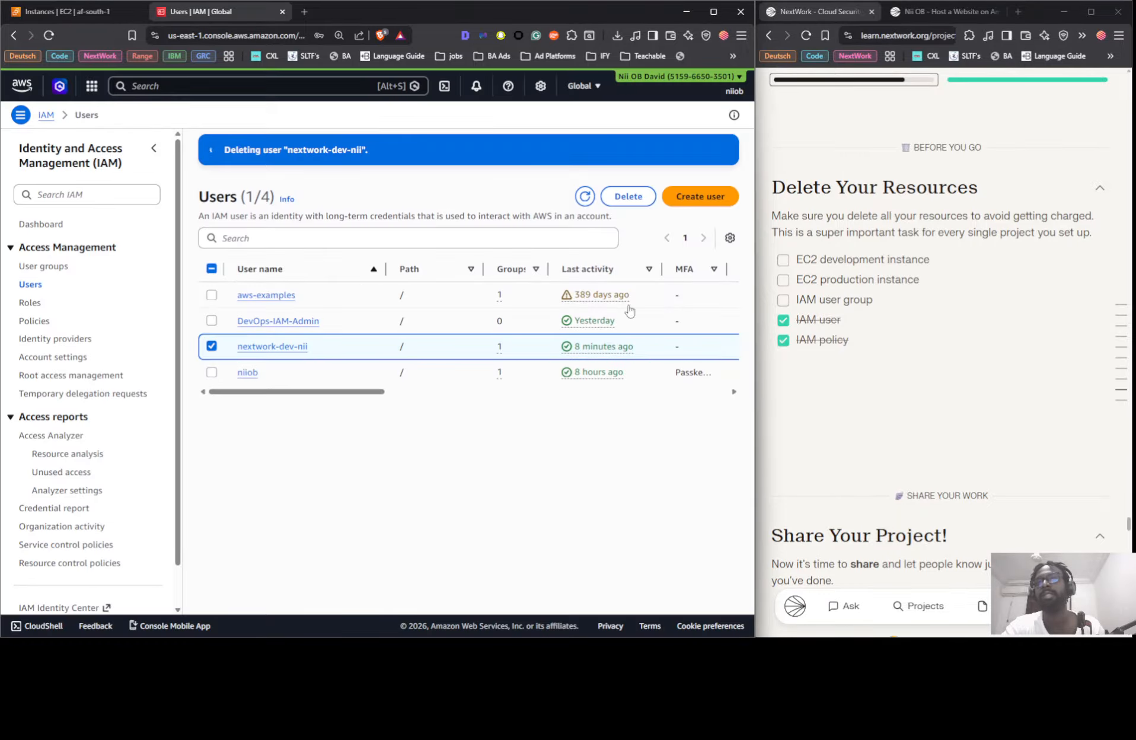
Mark IAM user group as done in the cleanup checklist and permanently delete the nextwork-dev-group user group, confirming with its name
click(791, 302)
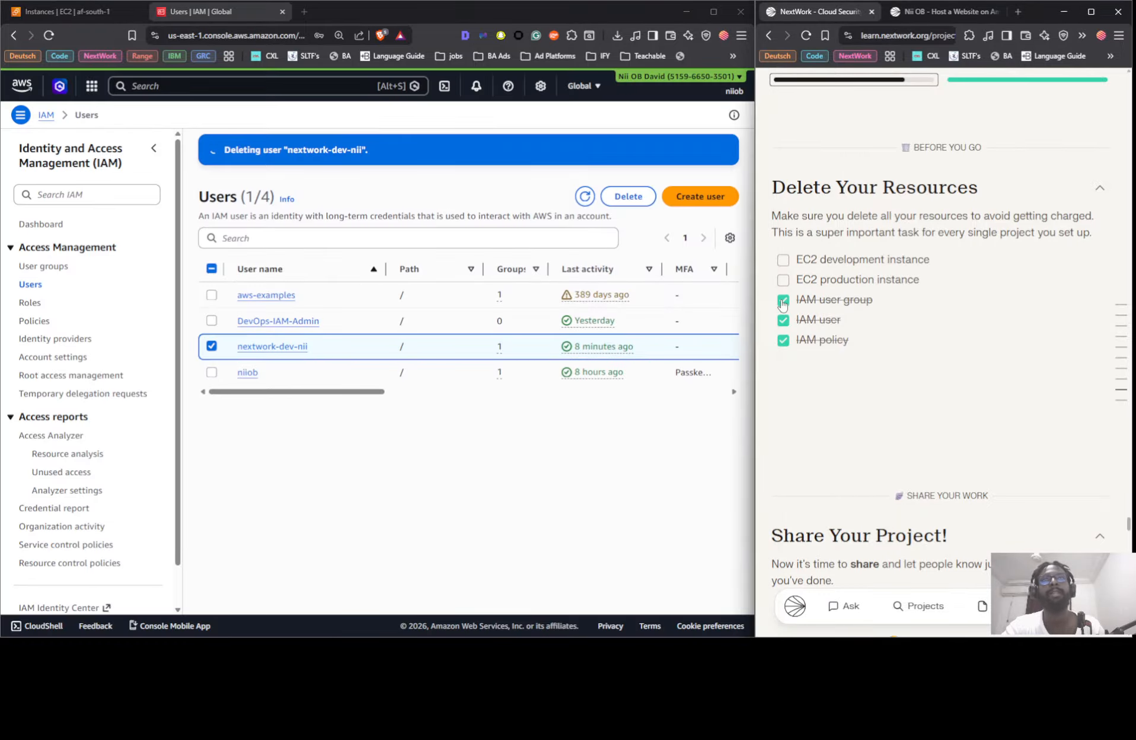
click(43, 266)
click(212, 308)
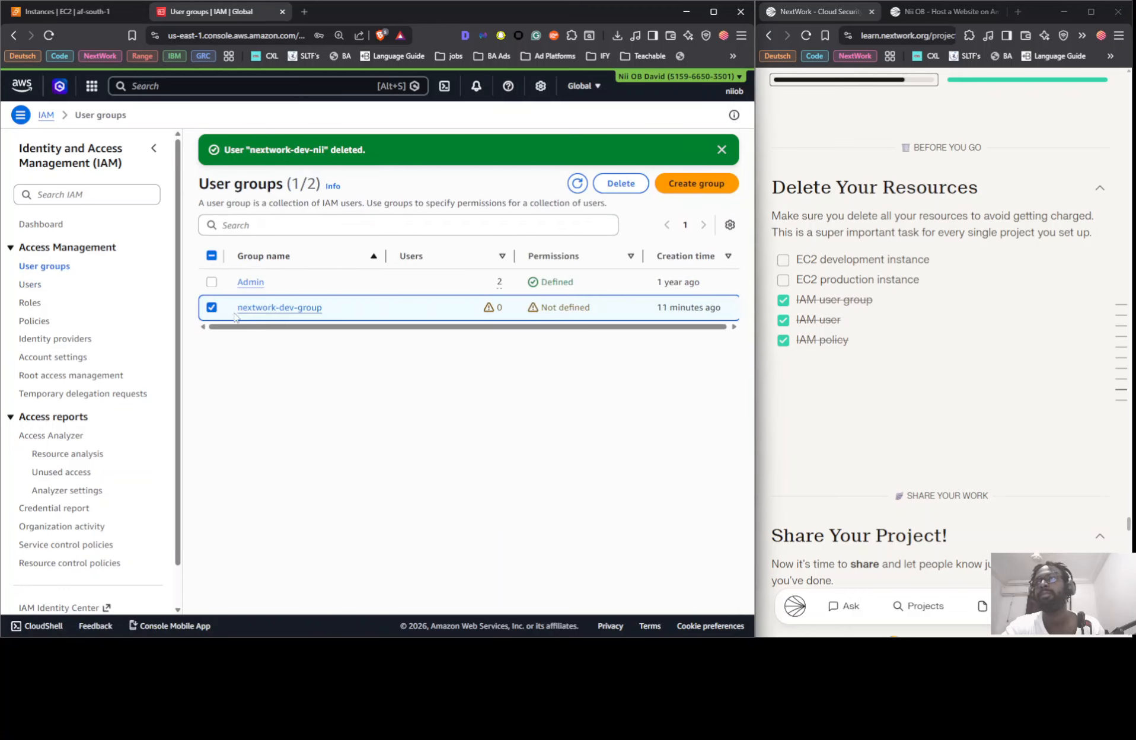
click(622, 184)
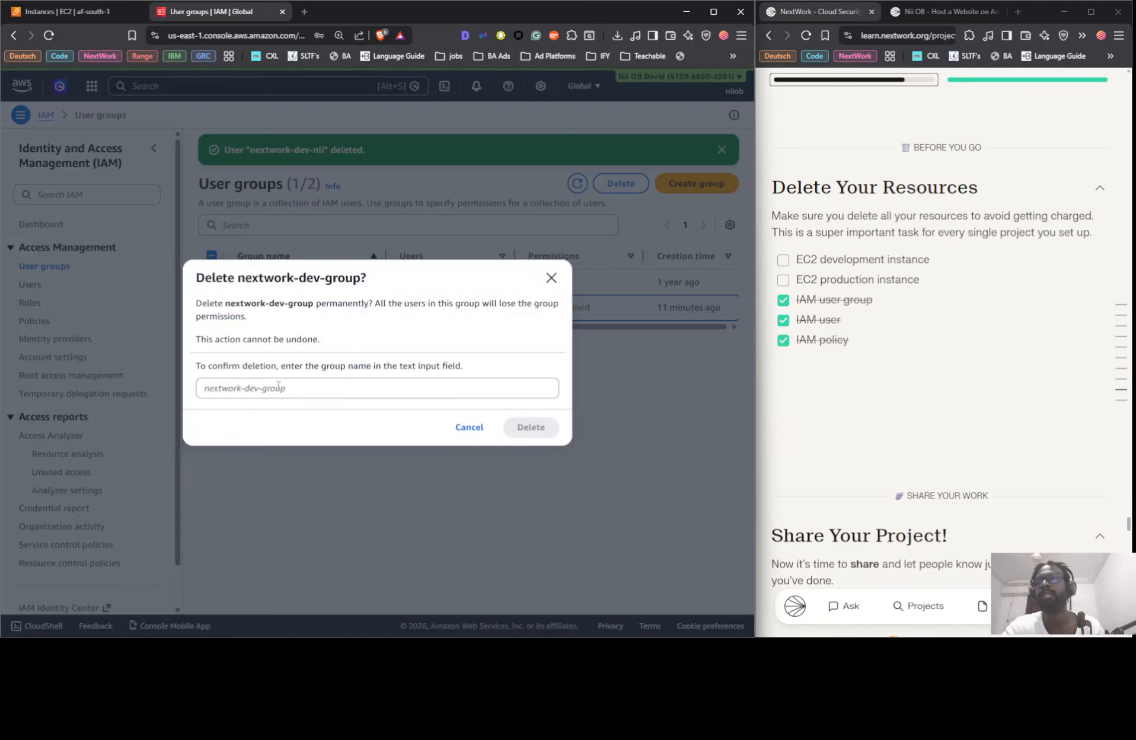
drag(227, 305, 309, 398)
click(553, 428)
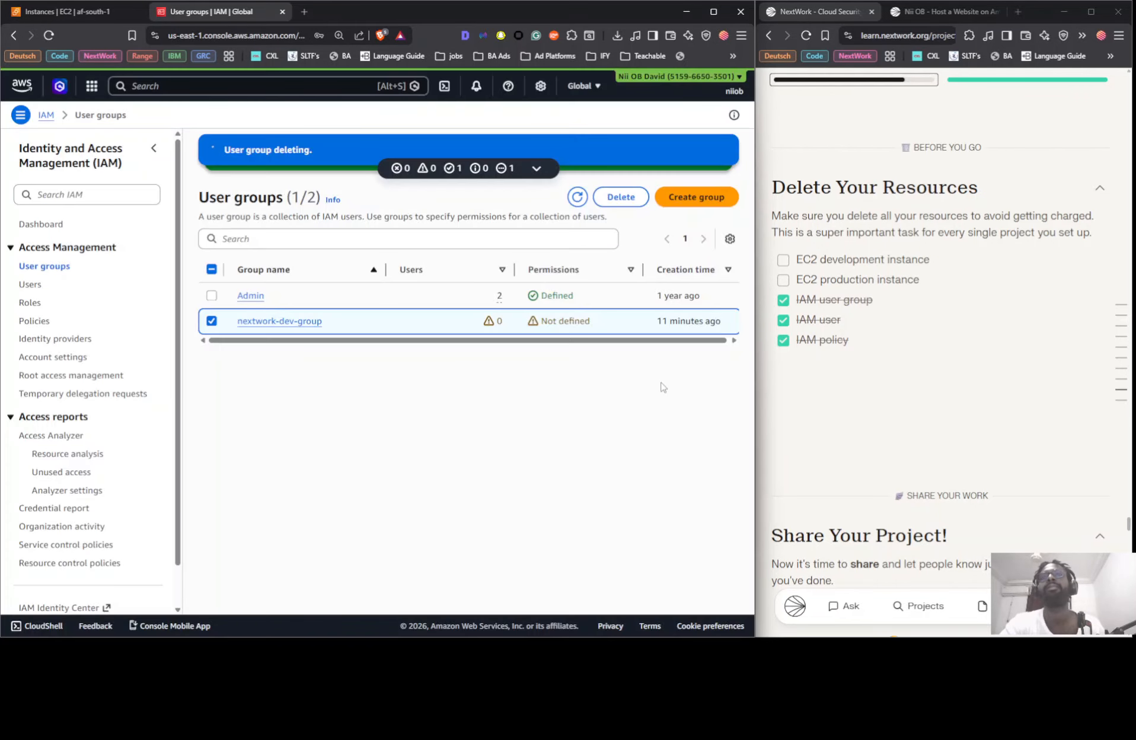
Terminate both running NextWork EC2 instances, production and development, and mark the two EC2 items as done in the cleanup checklist
click(784, 280)
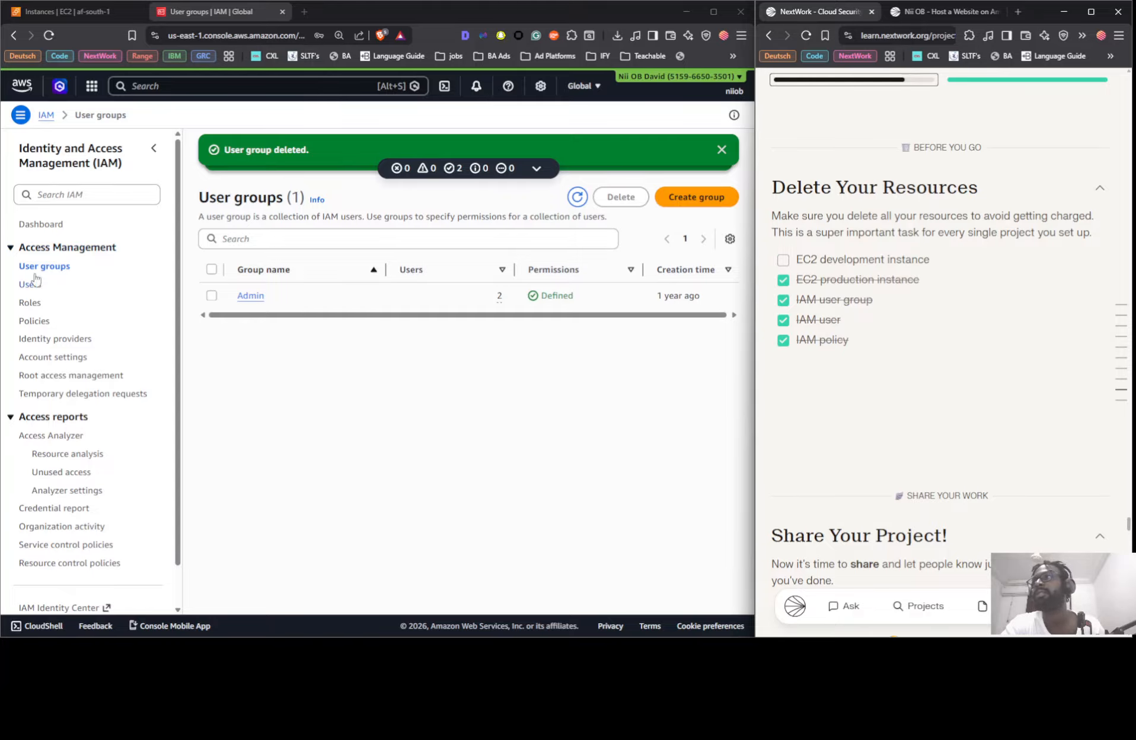
click(85, 10)
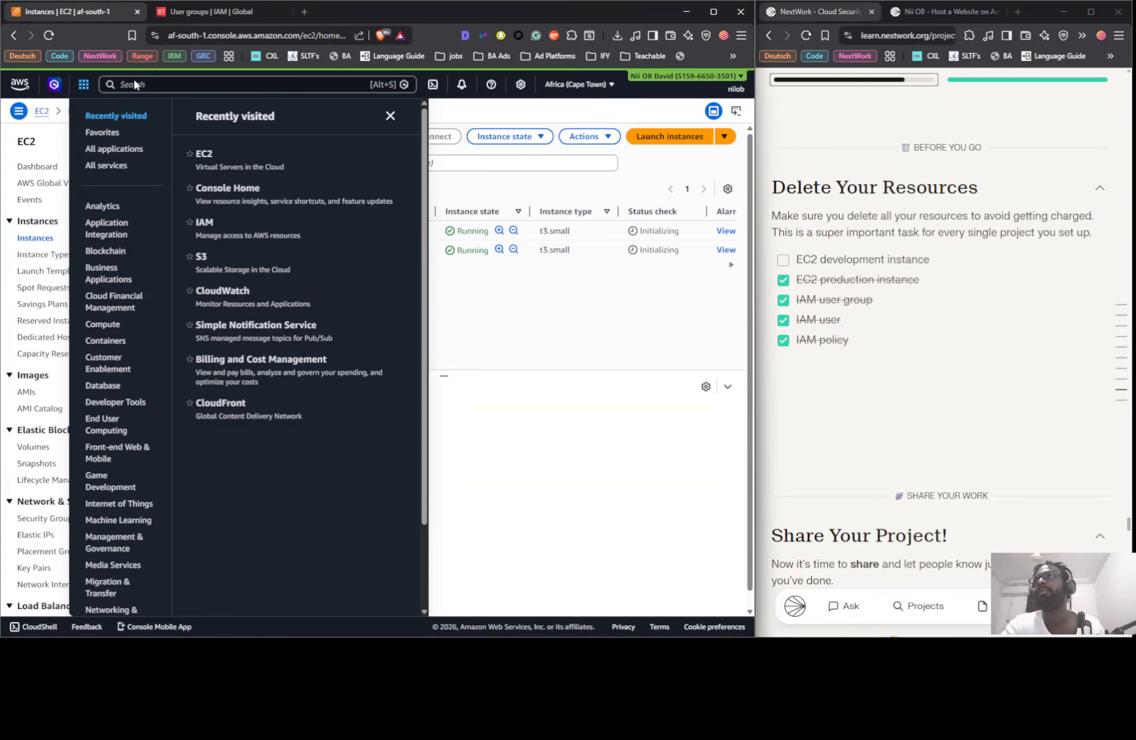
click(625, 334)
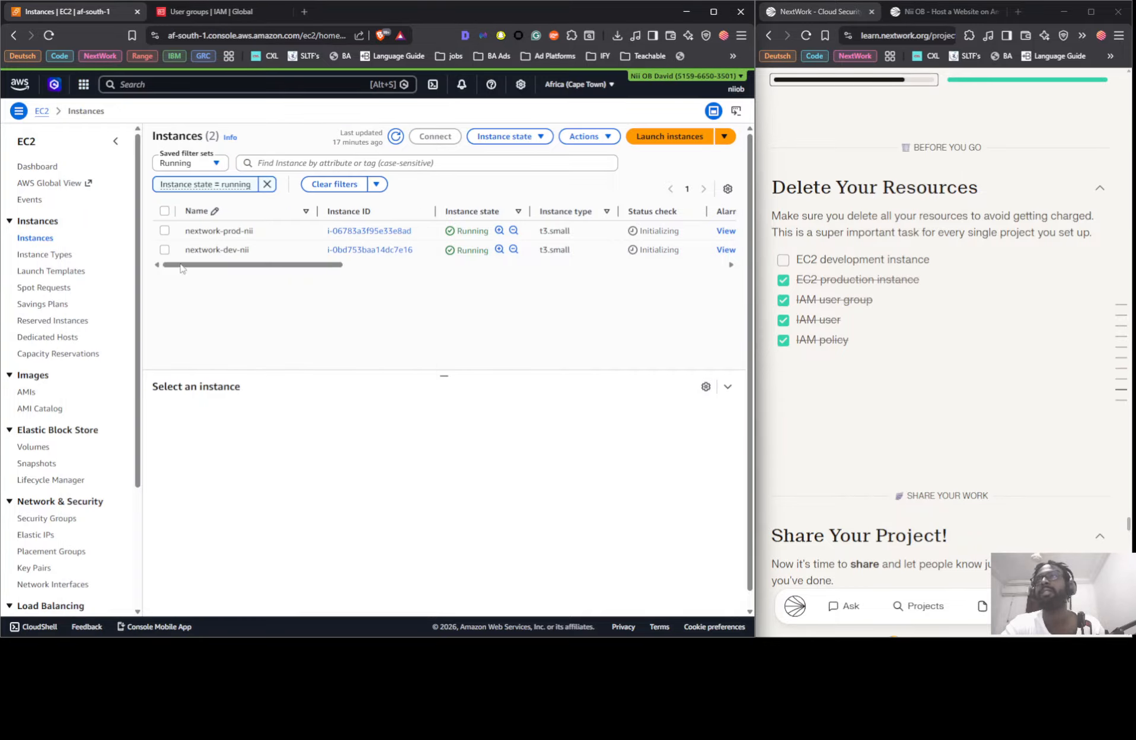
click(164, 212)
click(522, 137)
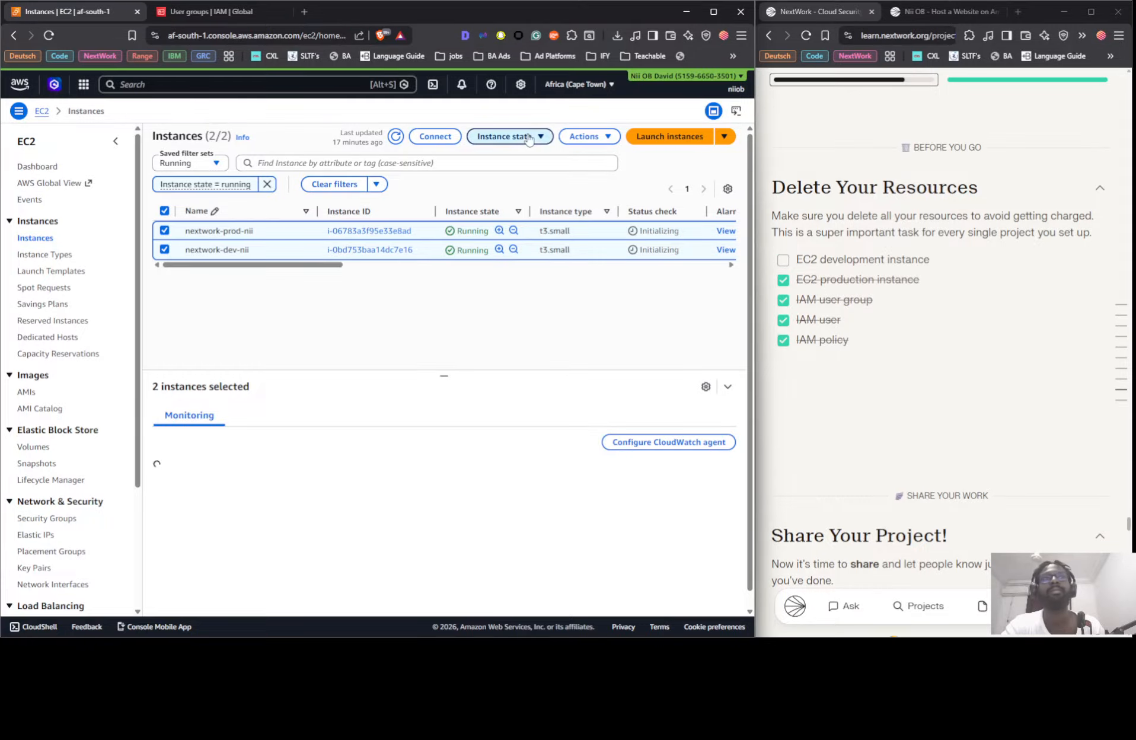
click(511, 229)
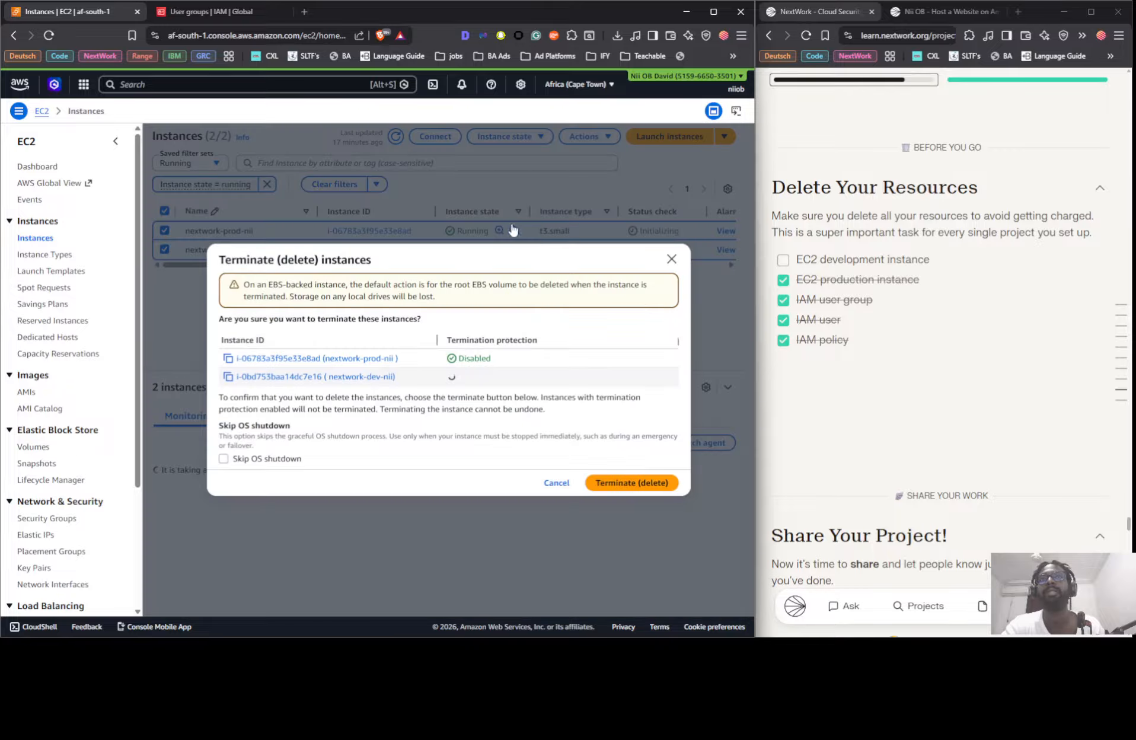
click(630, 482)
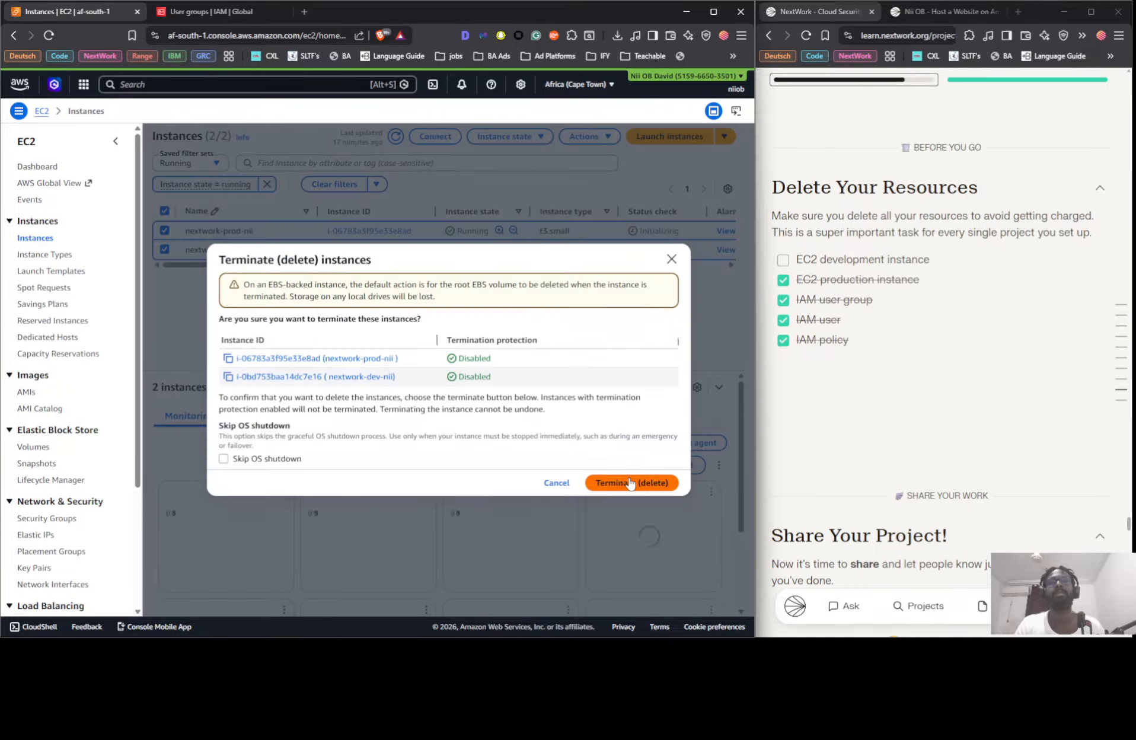
click(781, 257)
Mark the NextWork project as Mission accomplished at the end of the guide and open the sharing options for its documentation
scroll(905, 301, down, 3)
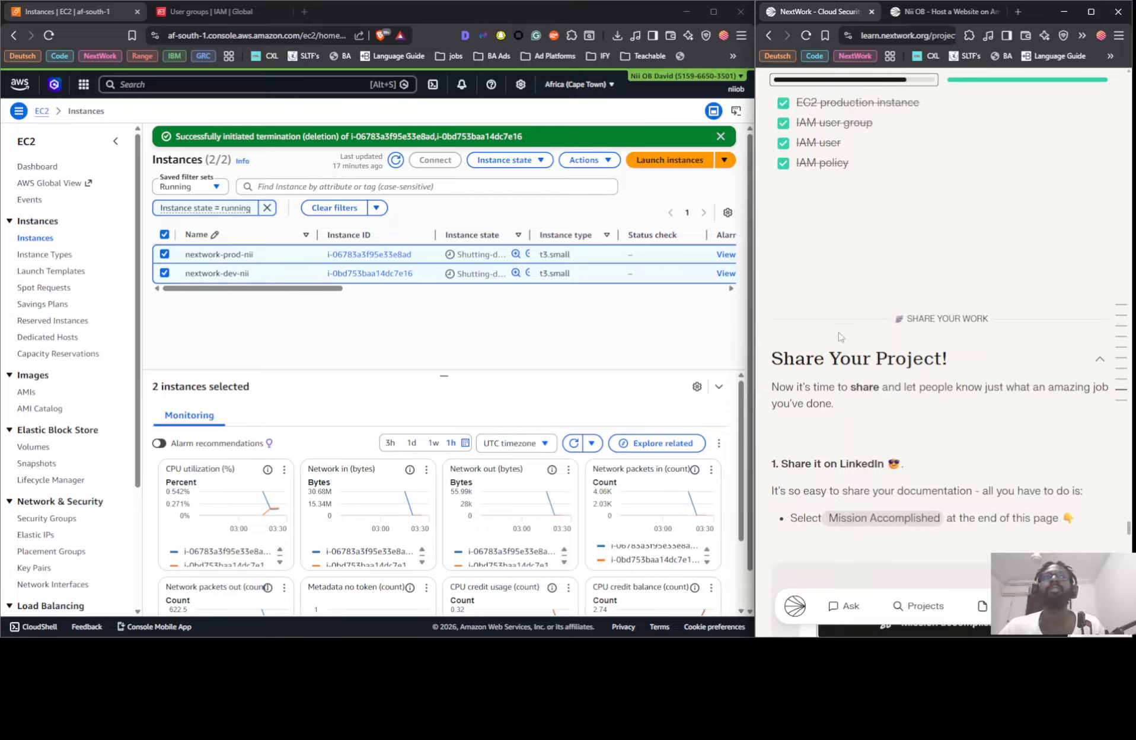
scroll(889, 345, down, 7)
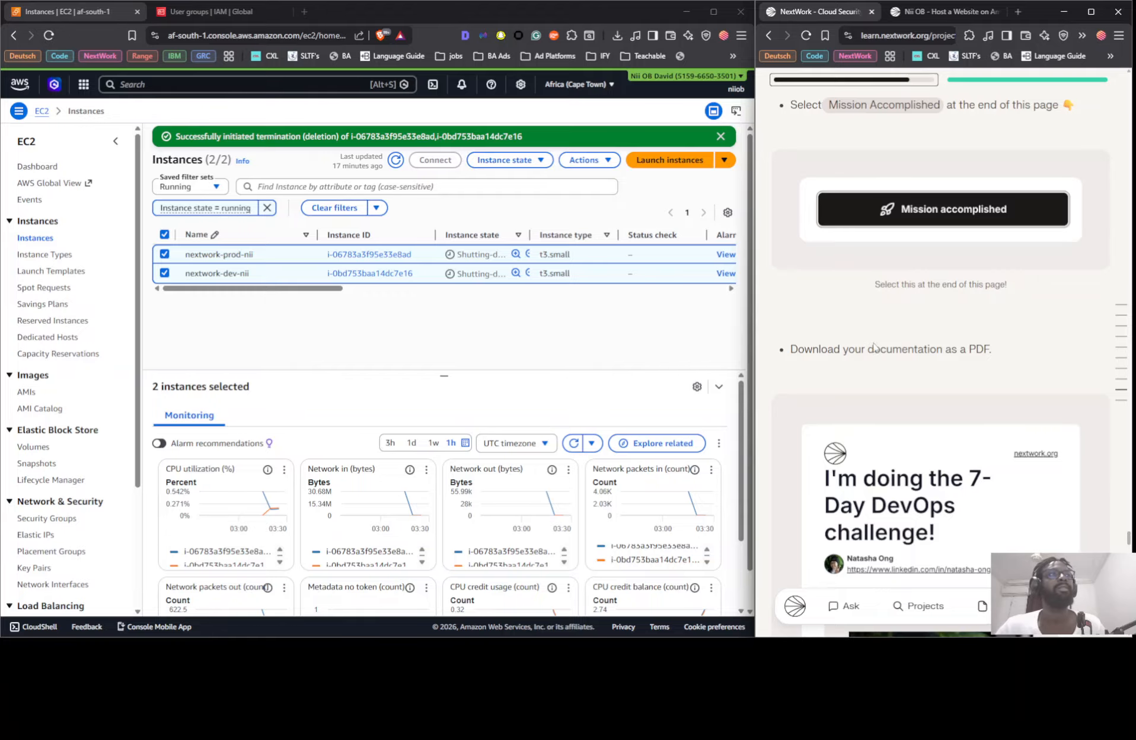
scroll(877, 344, down, 2)
scroll(878, 324, down, 10)
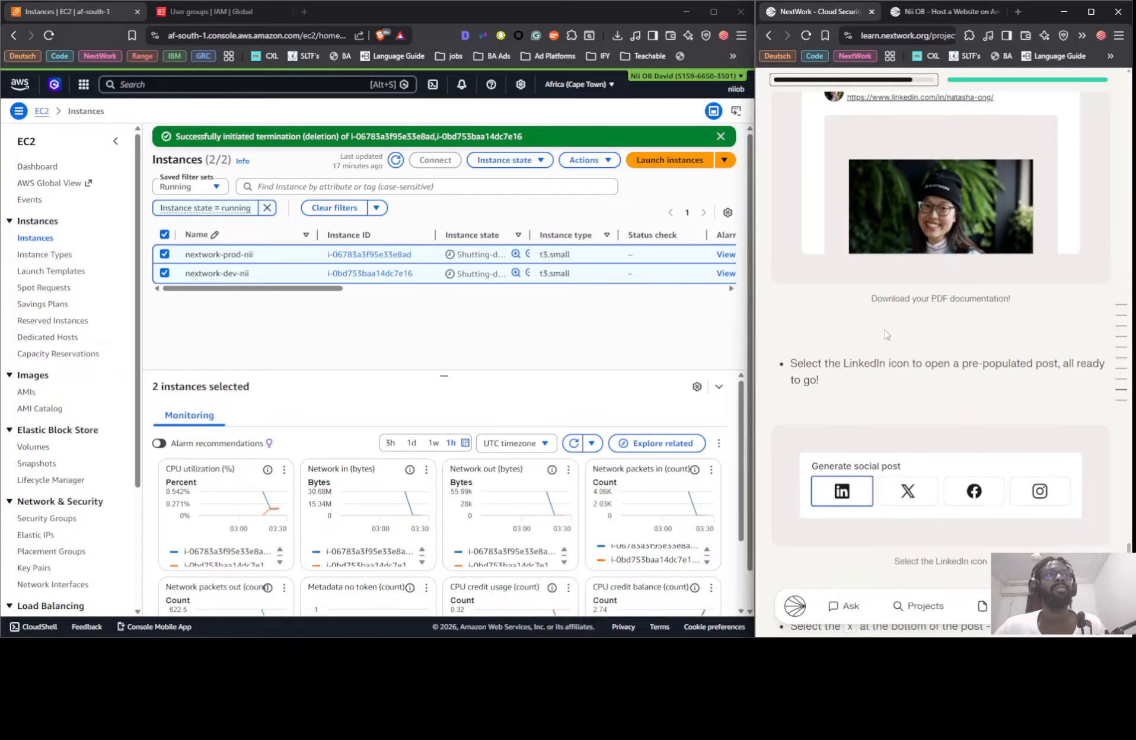
scroll(888, 359, down, 15)
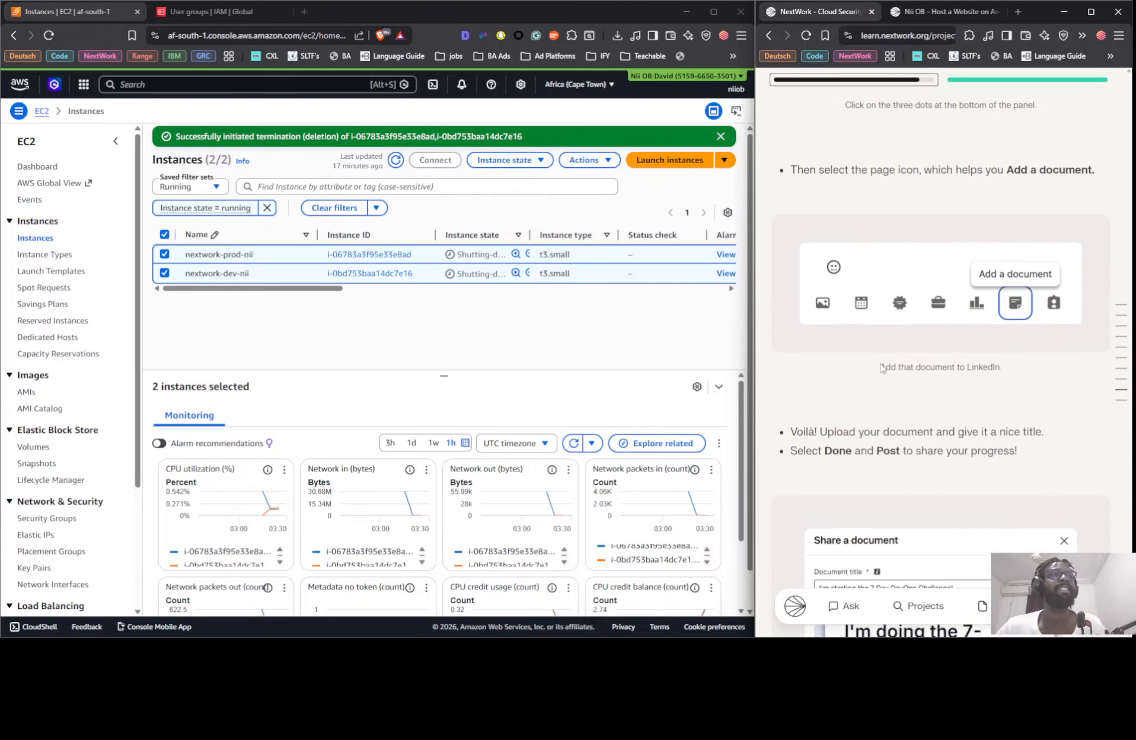
scroll(877, 363, down, 10)
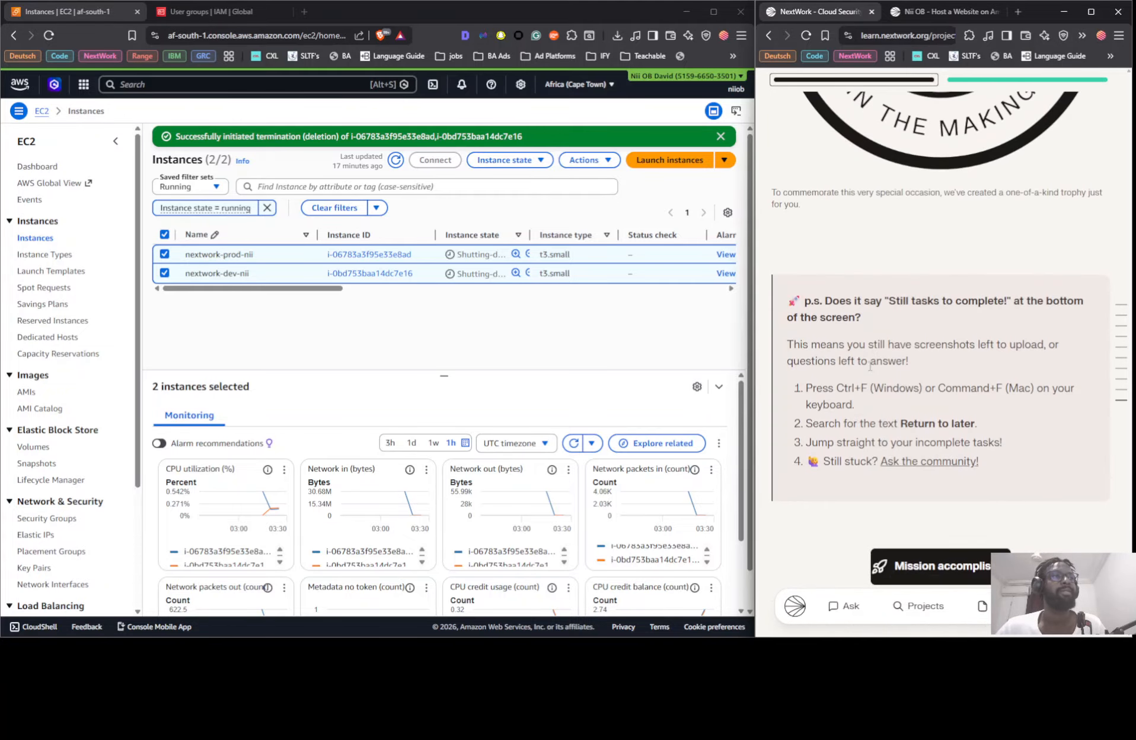
click(942, 569)
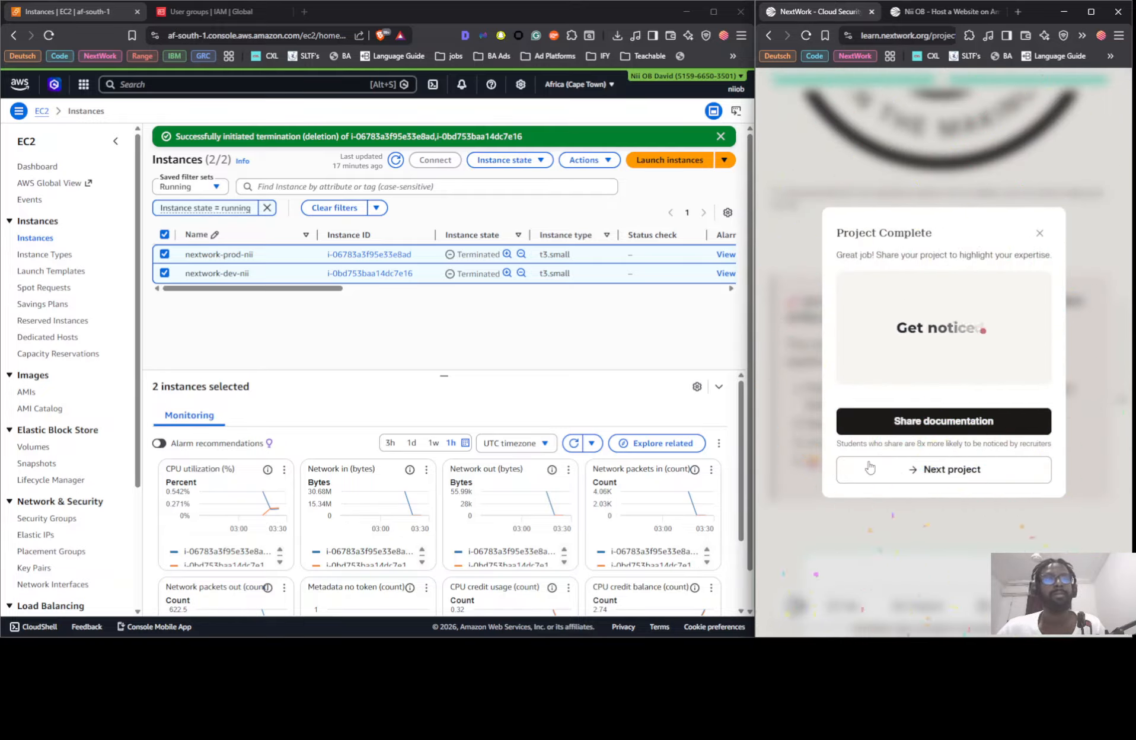
click(892, 427)
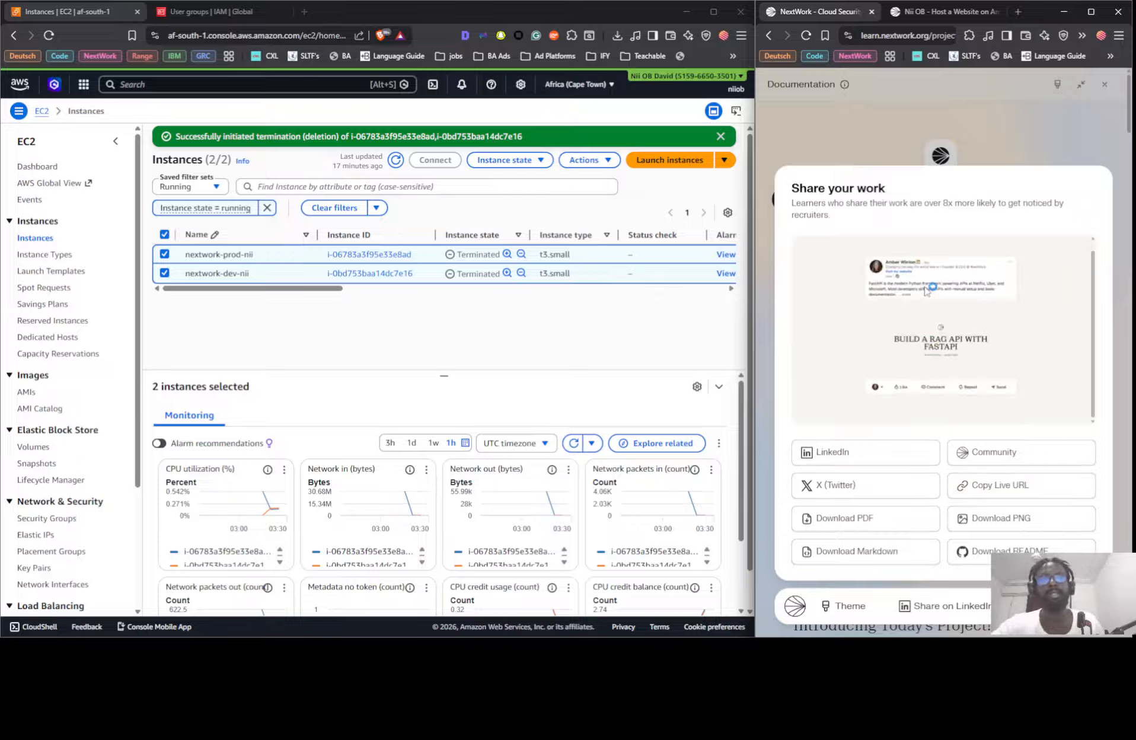
scroll(691, 556, down, 1)
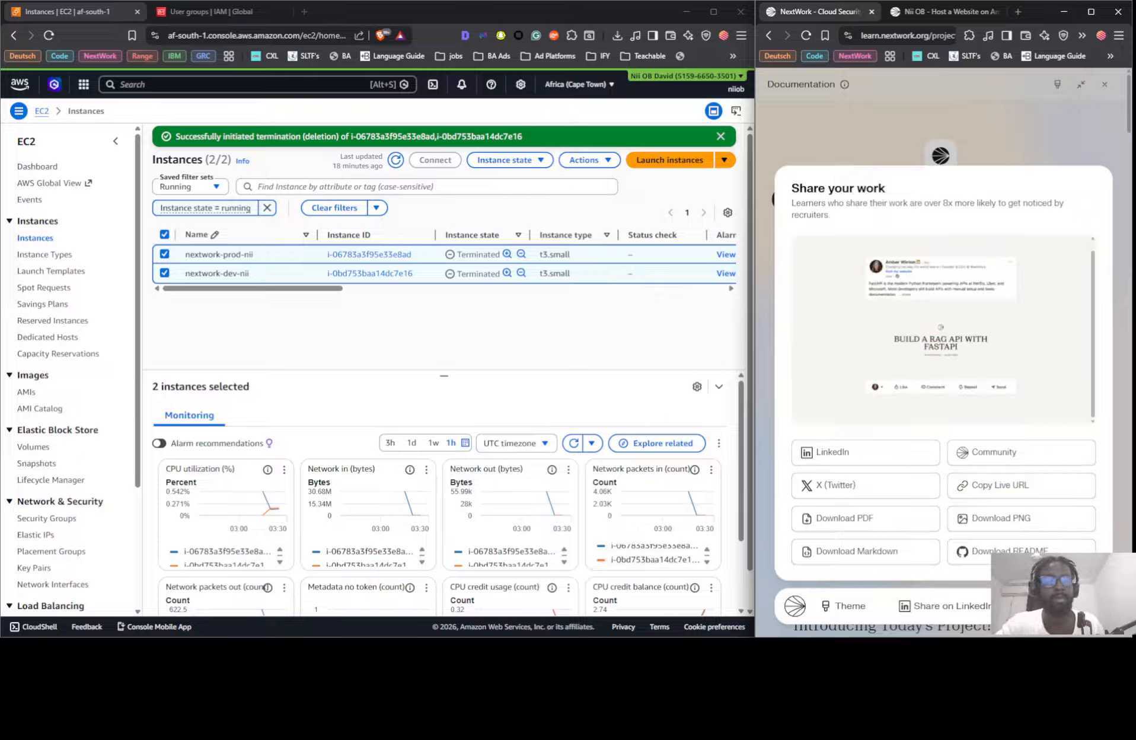